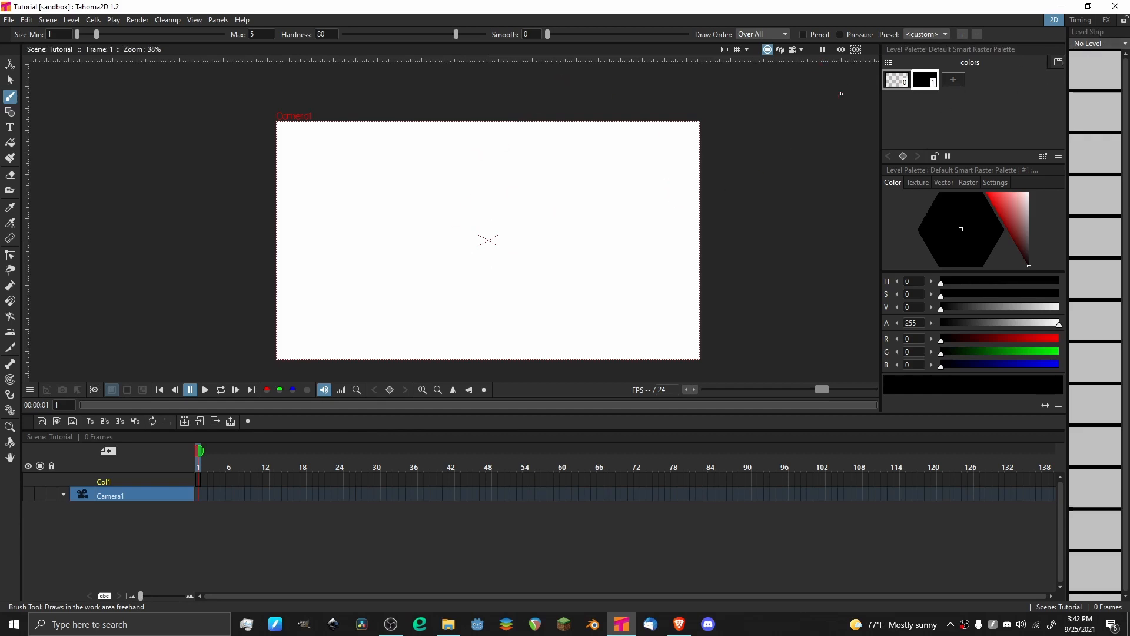
Switch to the FX room.
left_click(1106, 21)
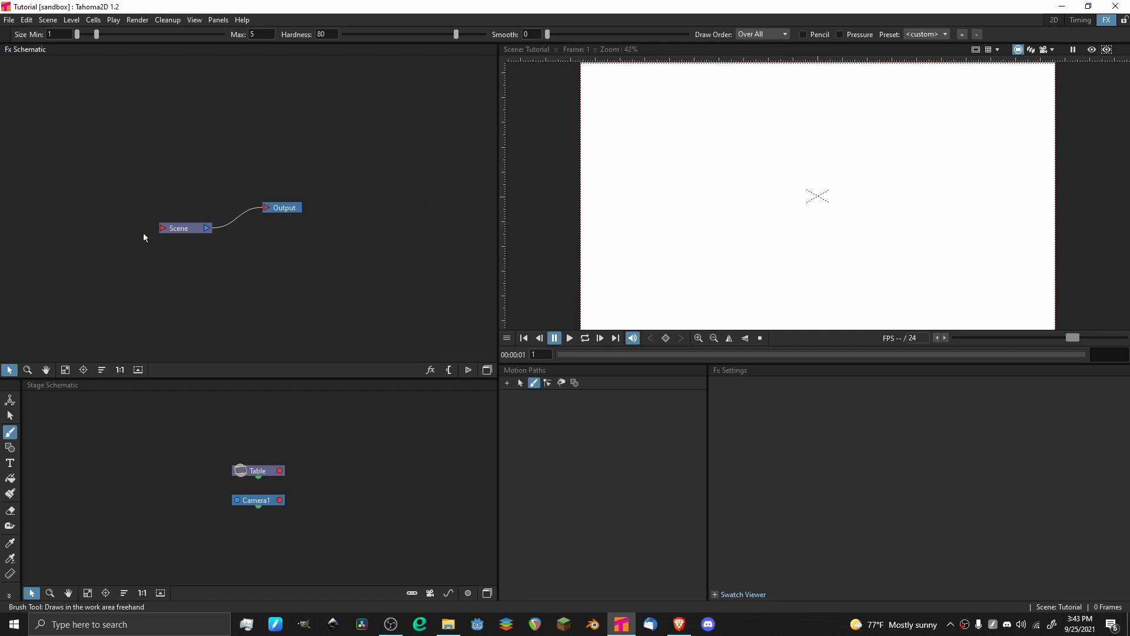
Dock an additional Schematic panel showing the FX schematic beside the existing one and remove it again.
left_click(221, 22)
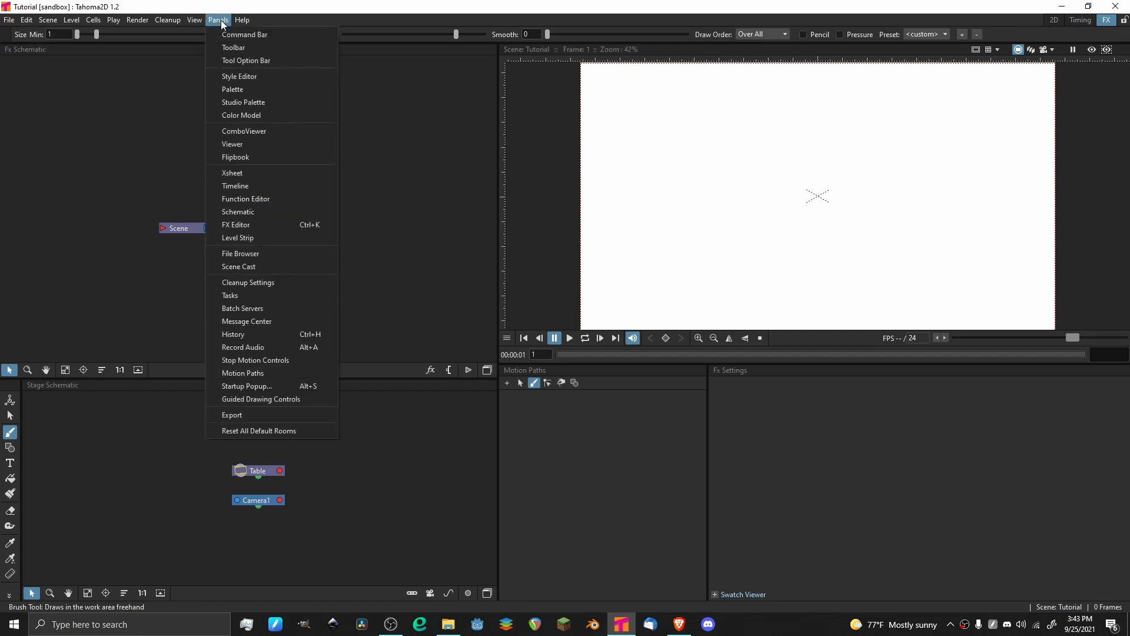
left_click(258, 212)
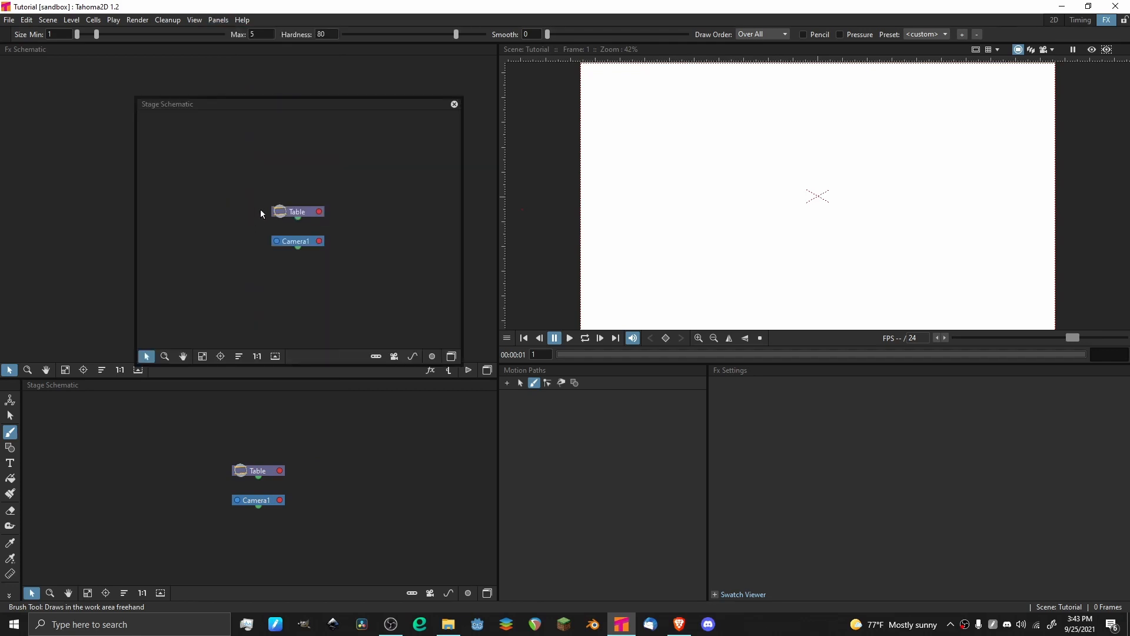
left_click_drag(245, 103, 563, 78)
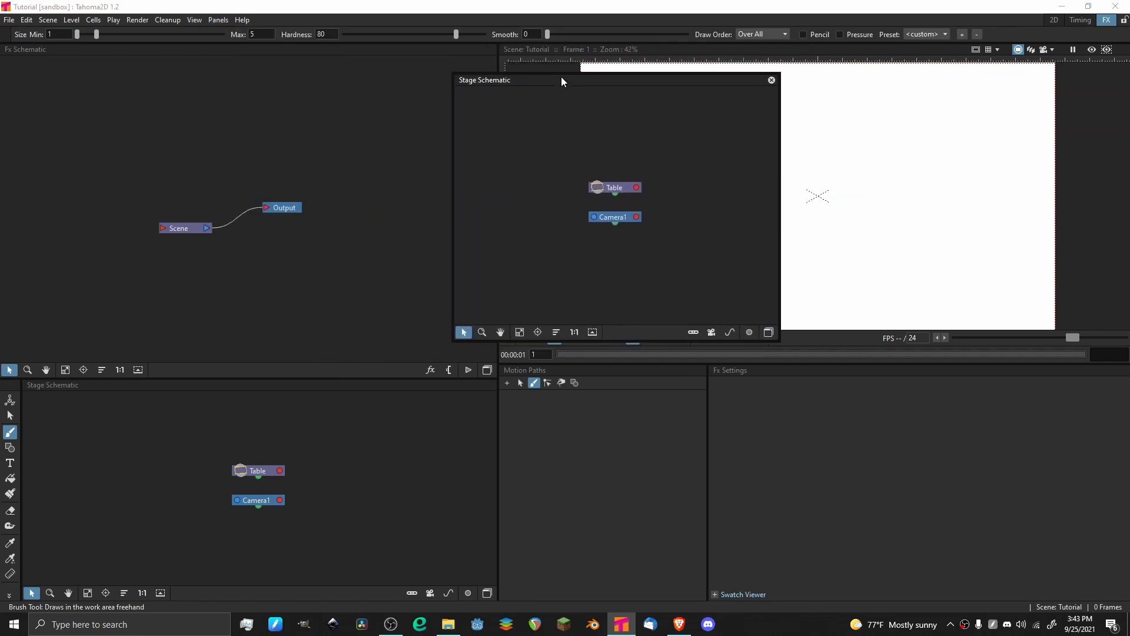
left_click(768, 333)
left_click_drag(480, 81, 11, 133)
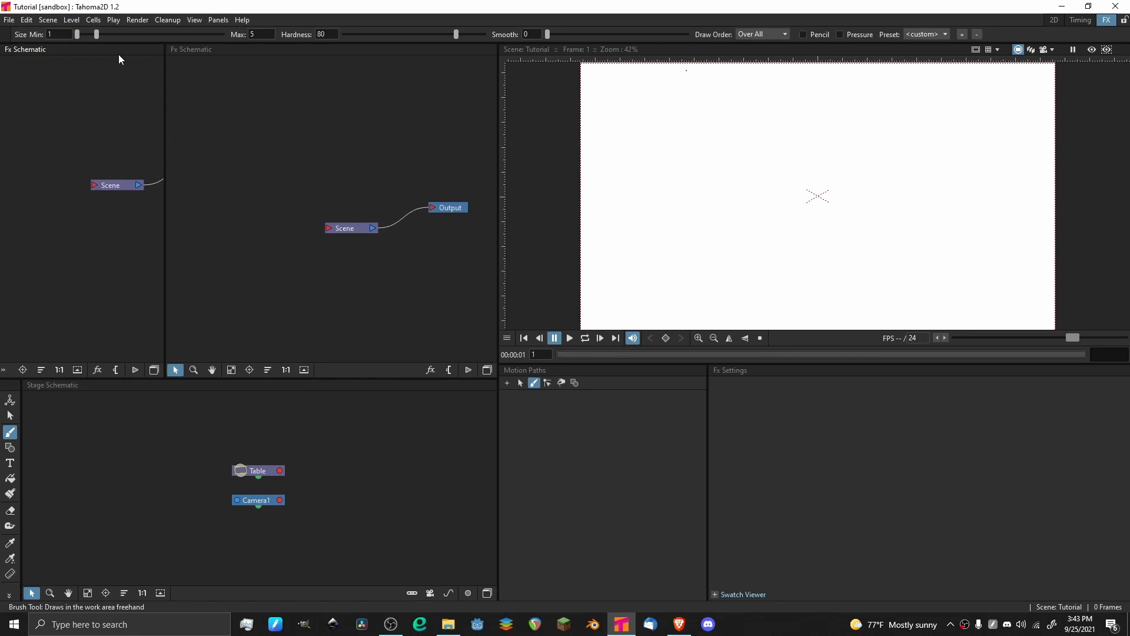
left_click_drag(118, 54, 200, 122)
left_click(237, 120)
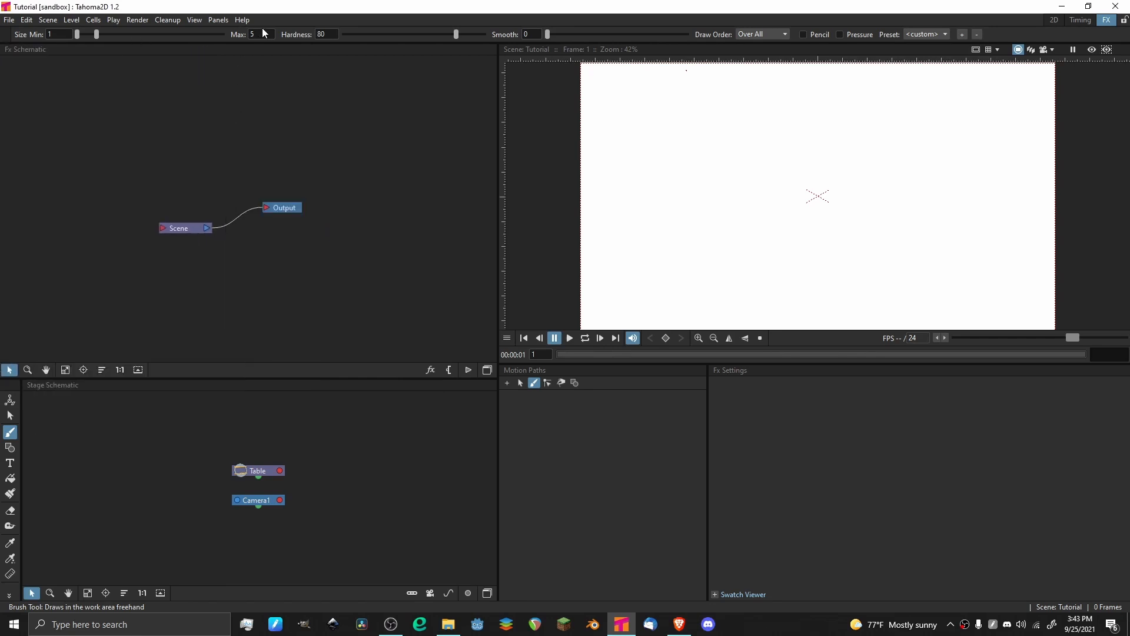
Open a floating FX Editor panel over the viewer and close it again.
left_click(210, 20)
left_click(209, 20)
left_click(213, 23)
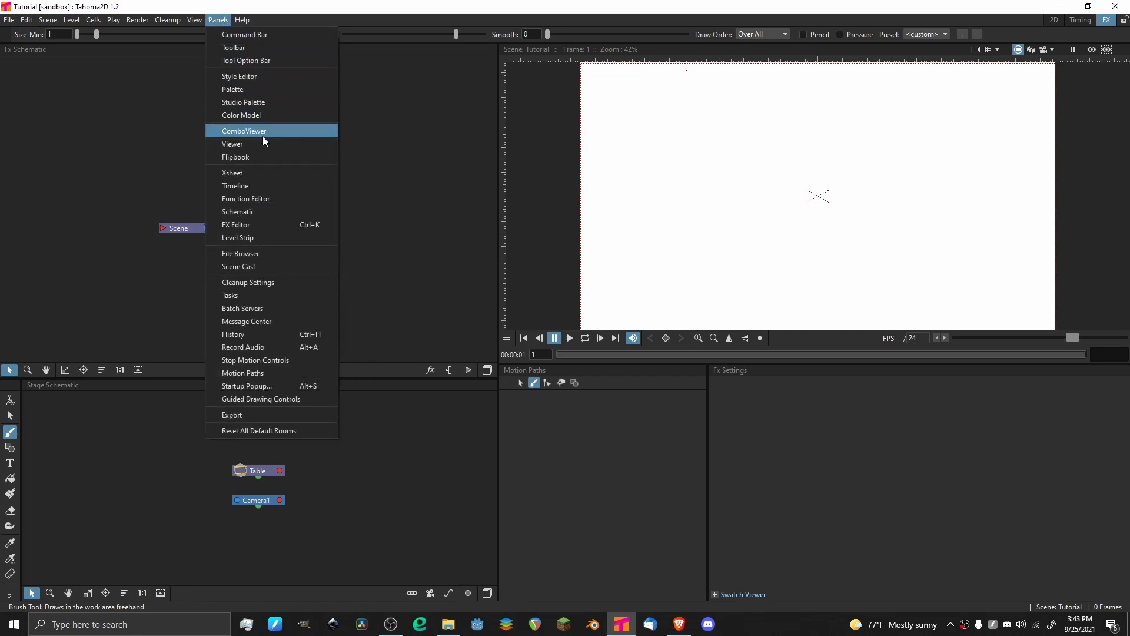
left_click(285, 223)
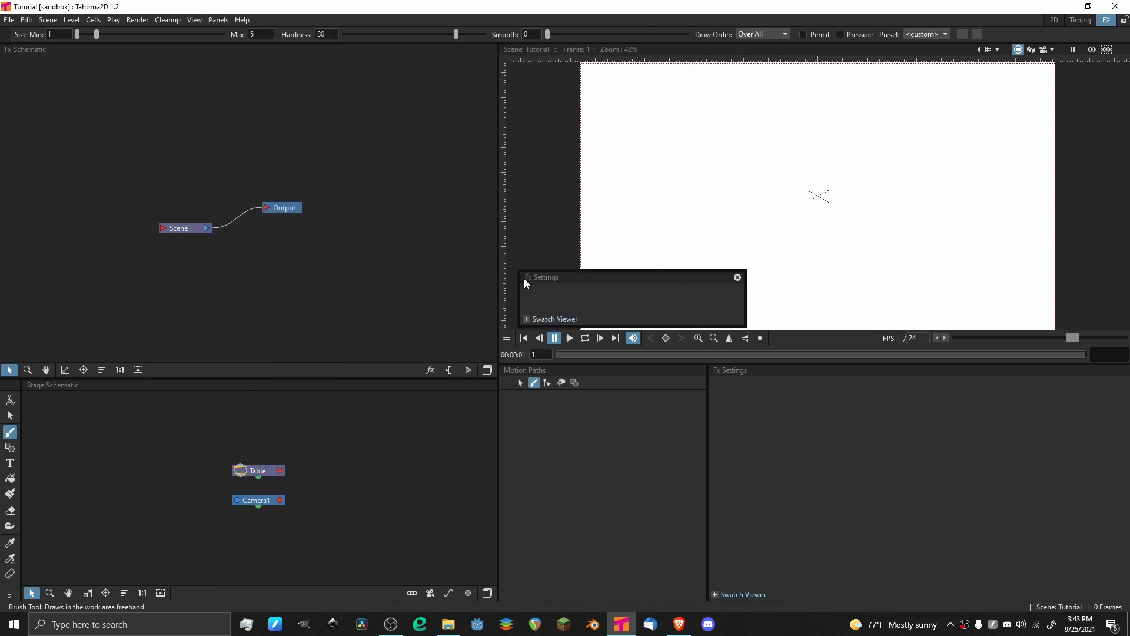
left_click_drag(527, 277, 663, 226)
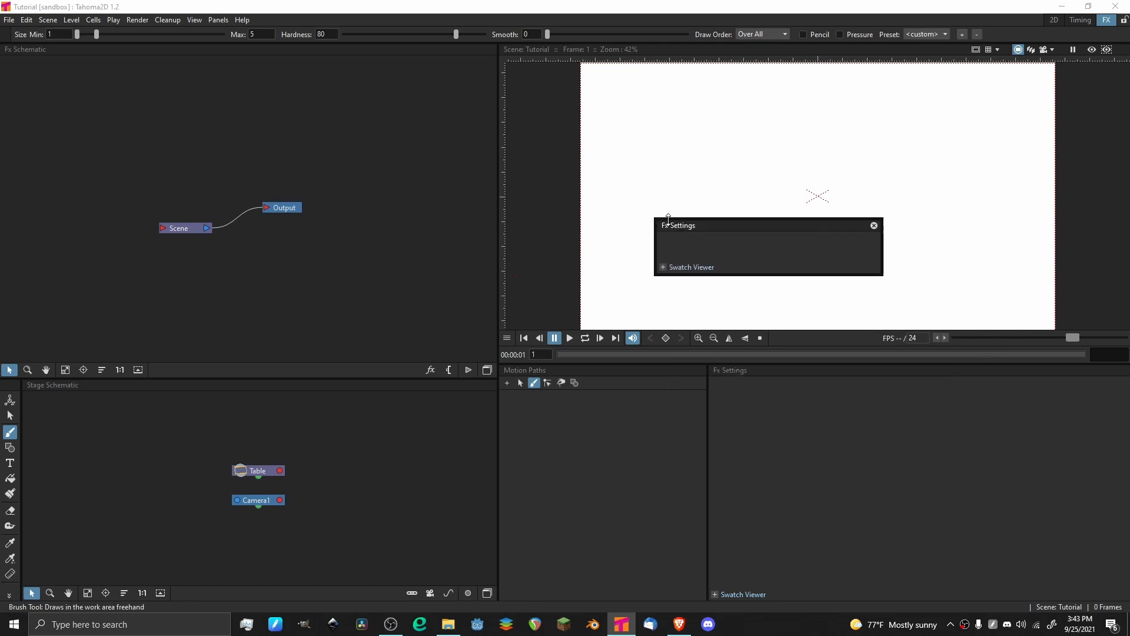
left_click(874, 226)
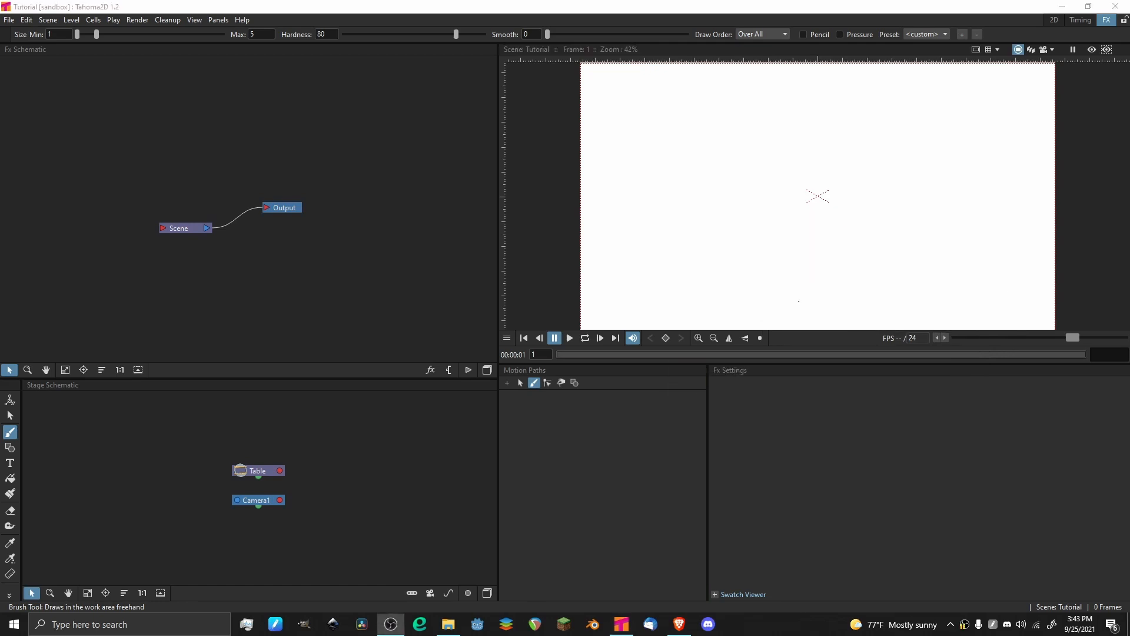
Add a Particles render effect to the FX schematic, placing its node before the Scene node, and enable the viewer preview.
scroll(175, 172, "down", 3)
left_click_drag(177, 194, 301, 179)
scroll(171, 175, "up", 5)
scroll(143, 188, "up", 2)
scroll(240, 116, "down", 2)
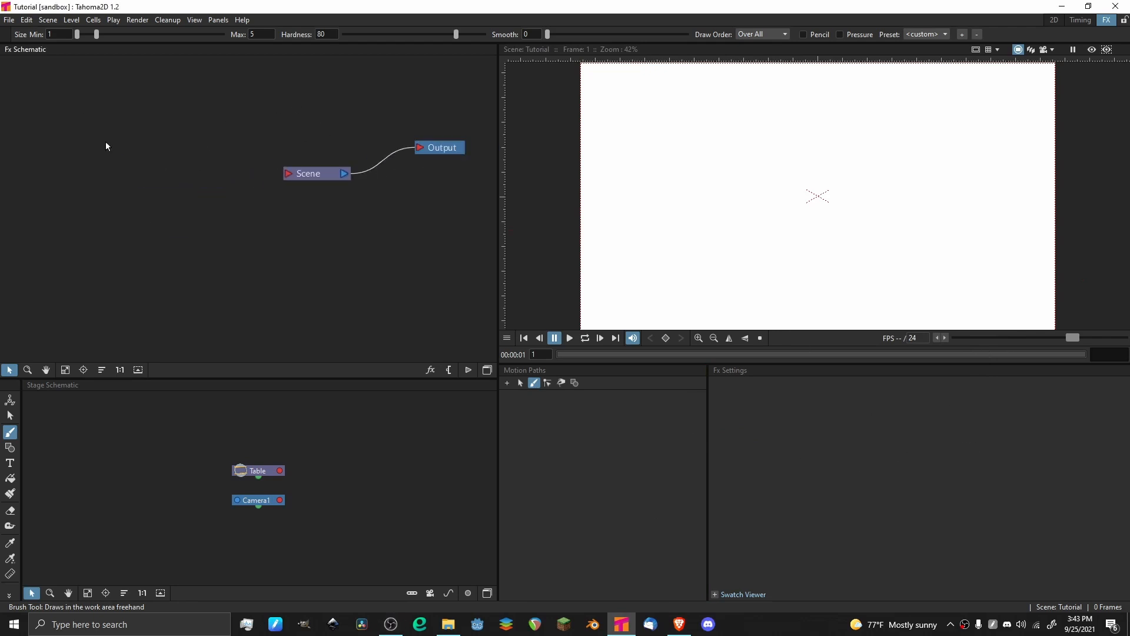
scroll(175, 150, "down", 2)
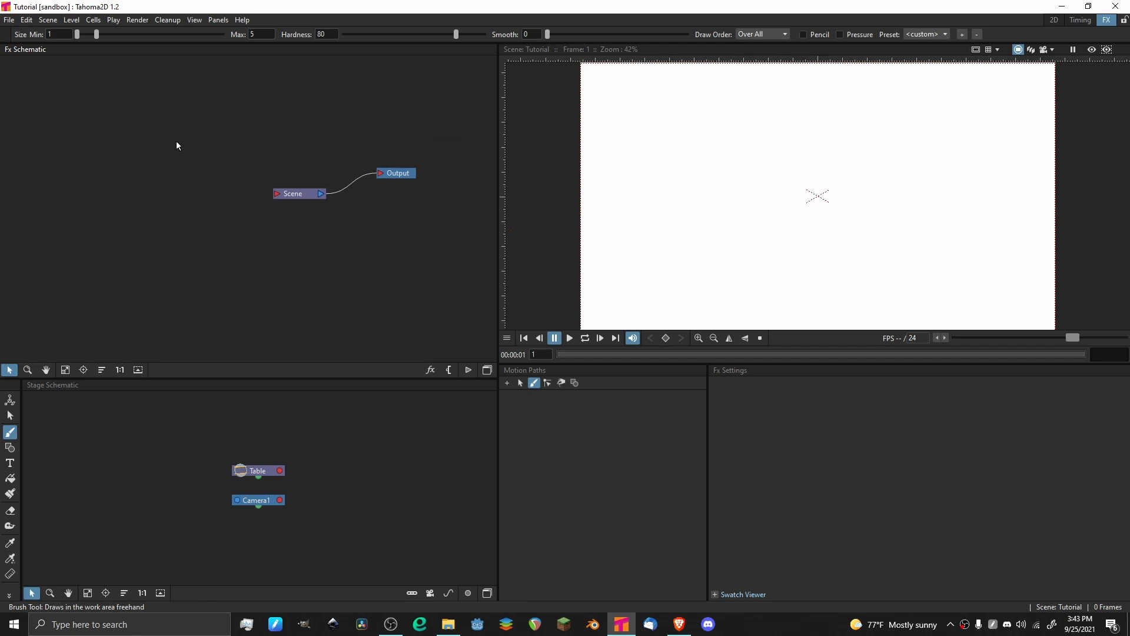
right_click(160, 174)
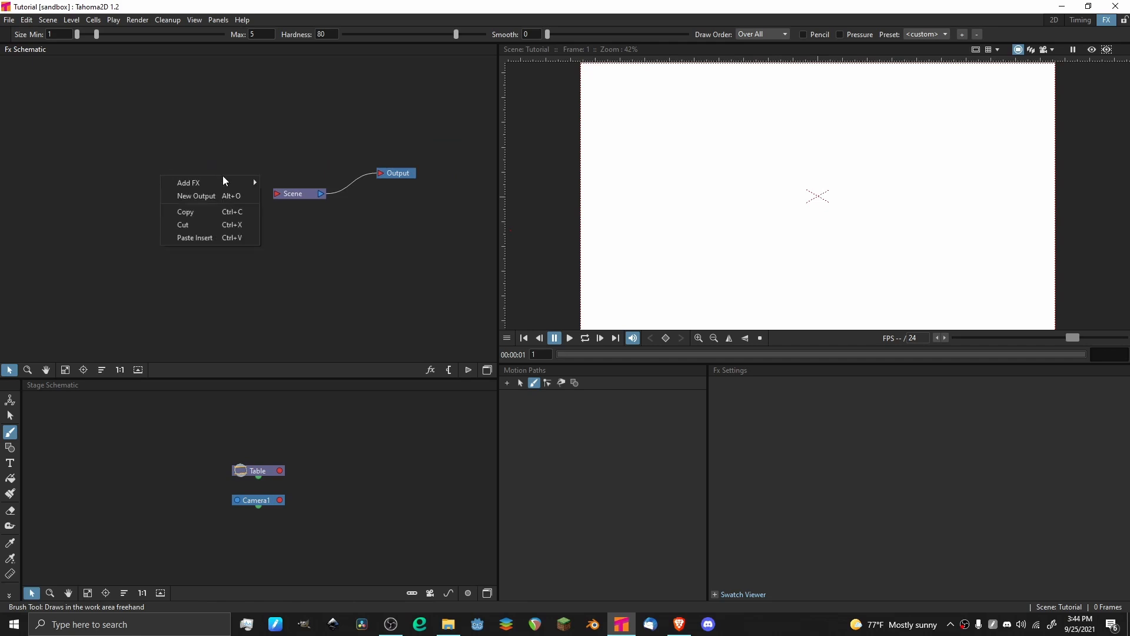
mouse_move(223, 181)
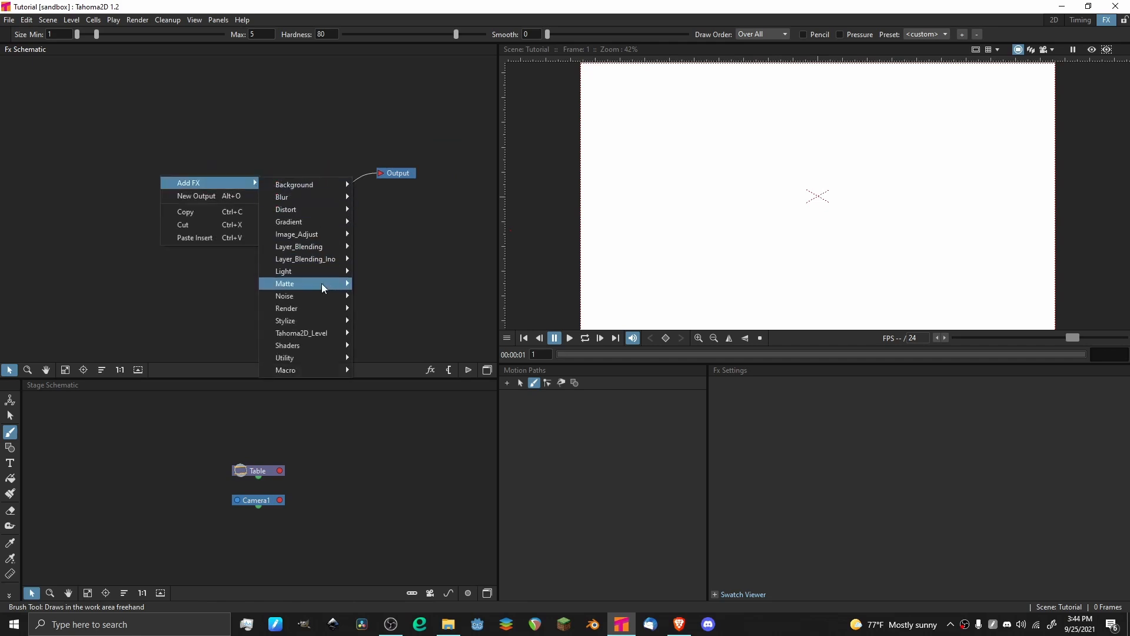
mouse_move(324, 308)
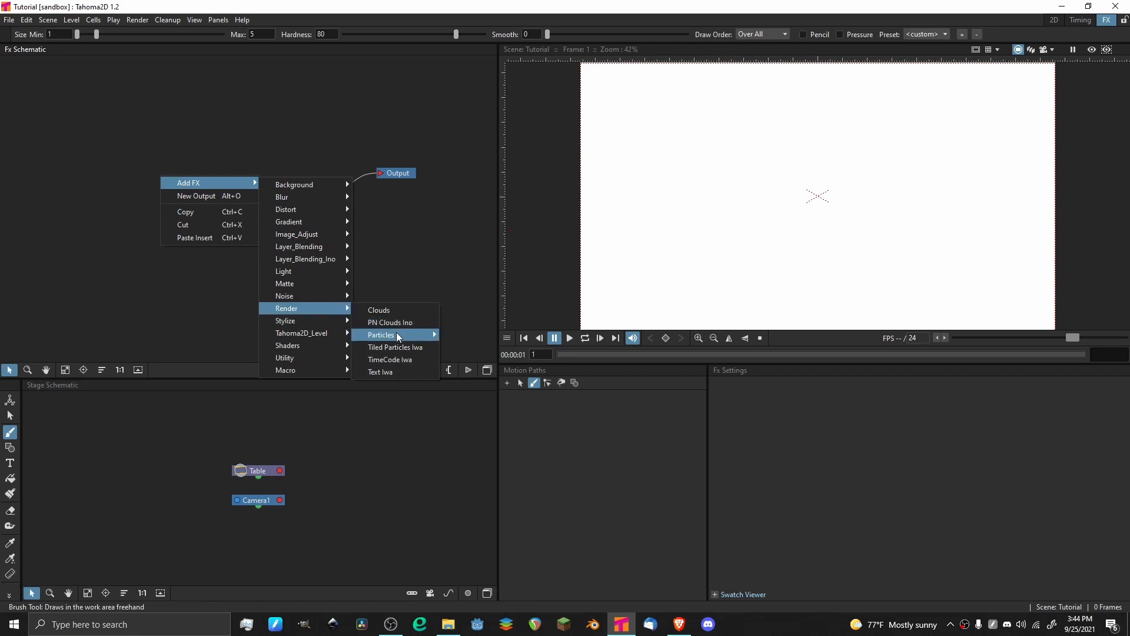
mouse_move(397, 333)
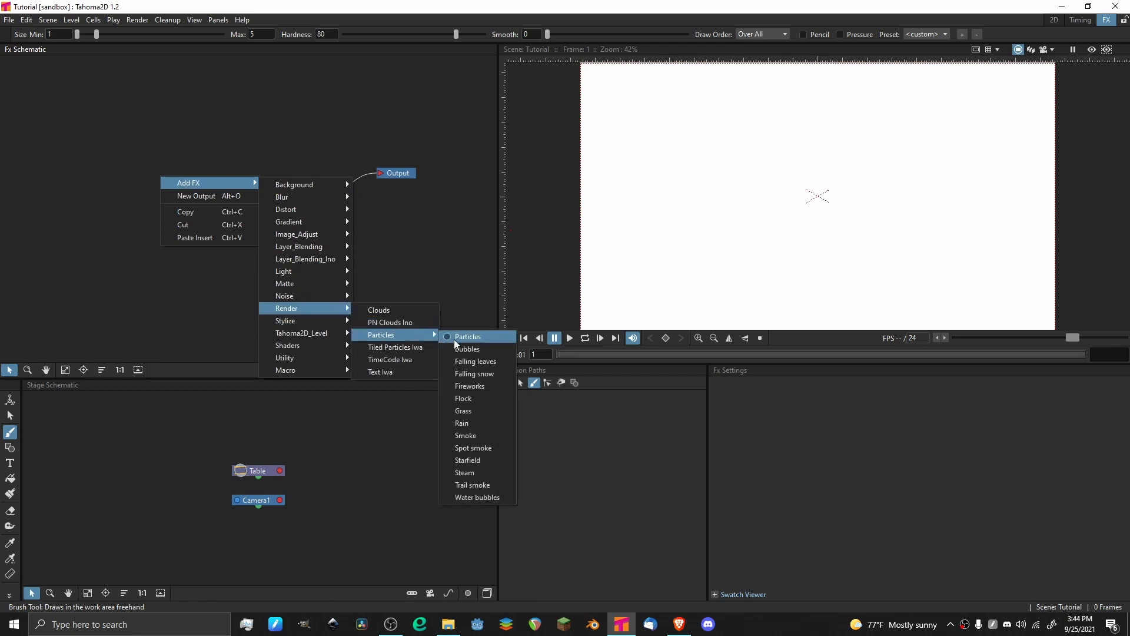
left_click(478, 336)
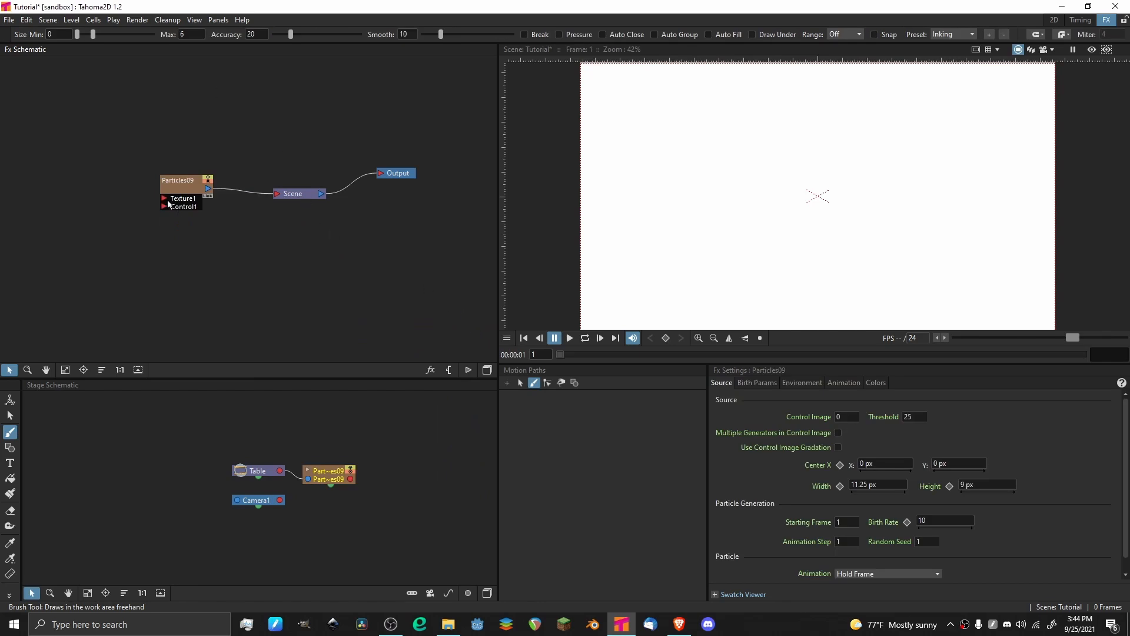
mouse_move(170, 196)
left_mouse_down()
mouse_move(210, 150)
mouse_move(177, 176)
mouse_move(180, 205)
mouse_move(178, 183)
left_mouse_up()
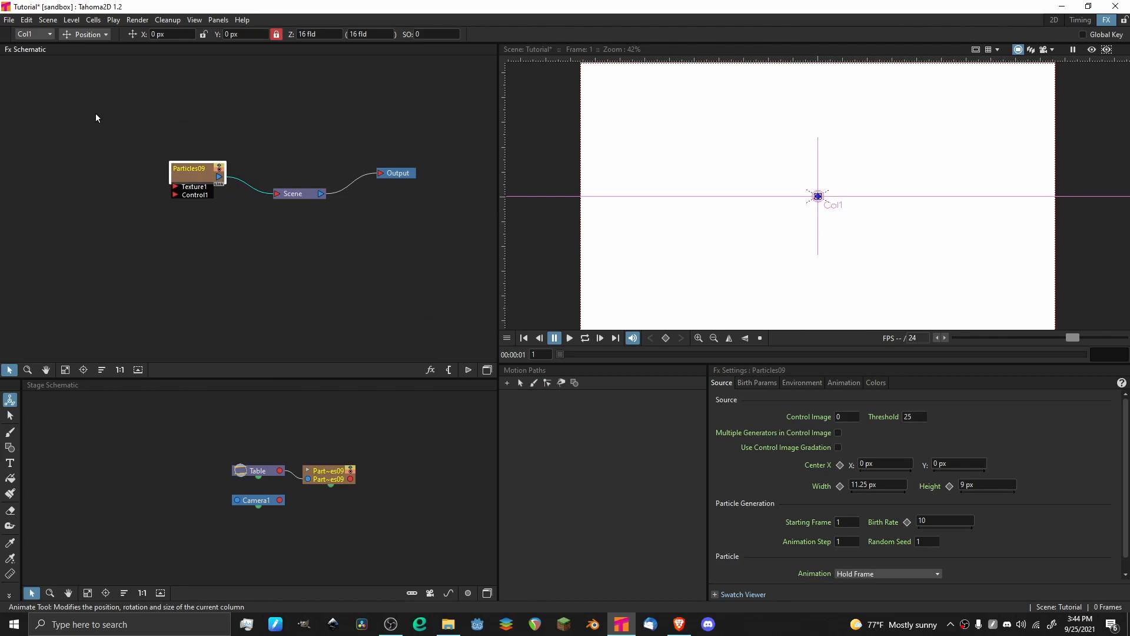
left_click(1092, 50)
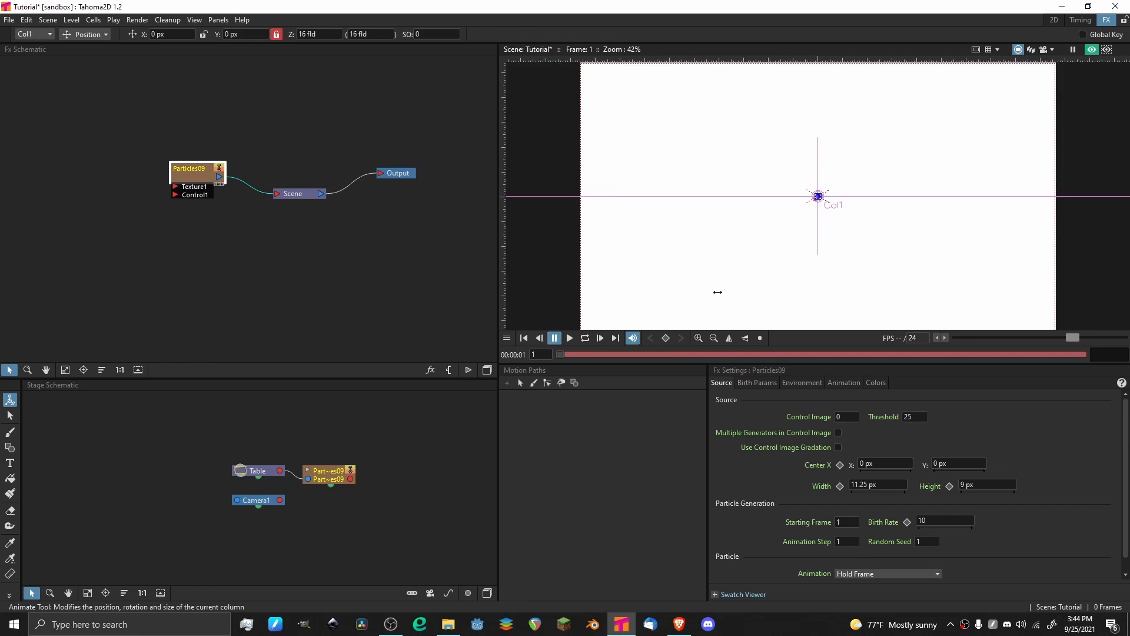
Go to frame 100 of the Particles column in the 2D room's timeline and save the scene.
left_click(1053, 20)
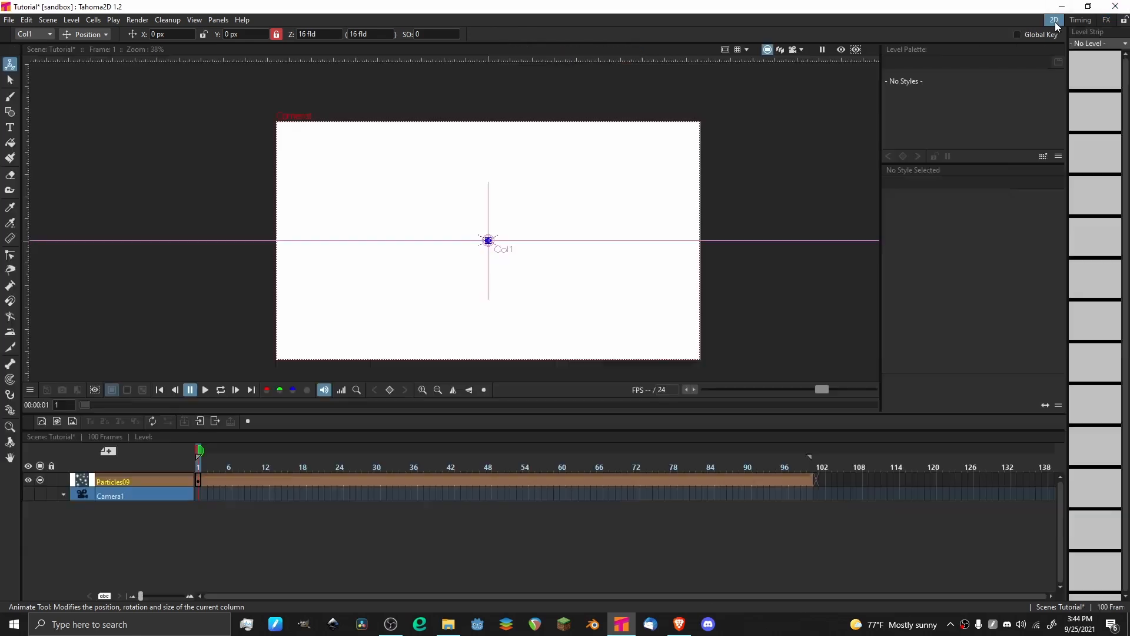
left_click(662, 465)
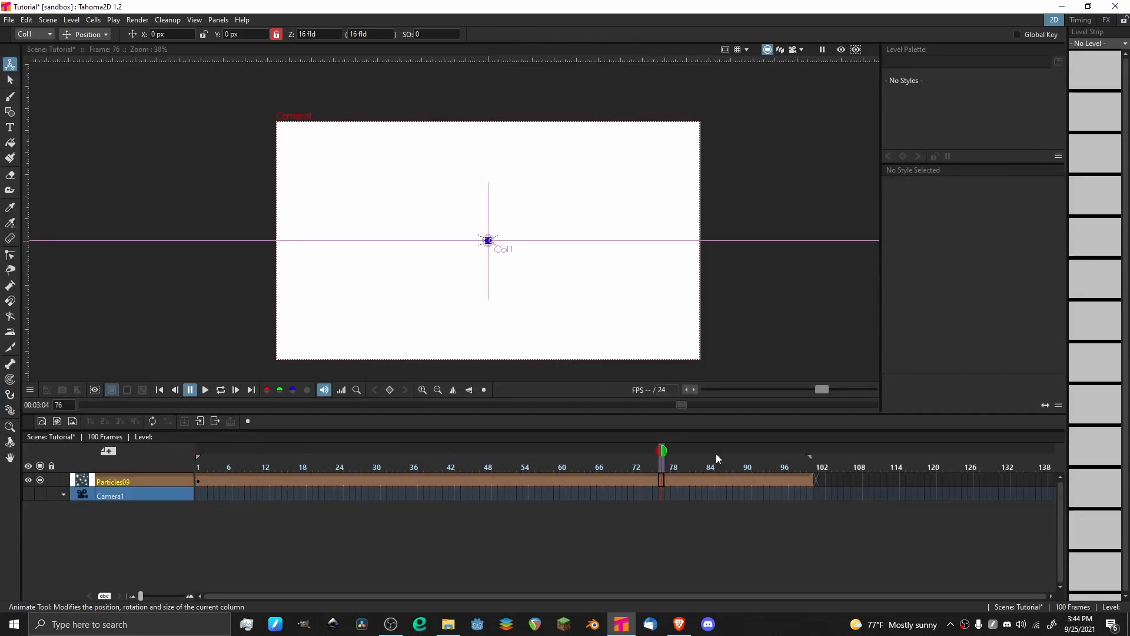
left_click(810, 480)
key("ctrl+s")
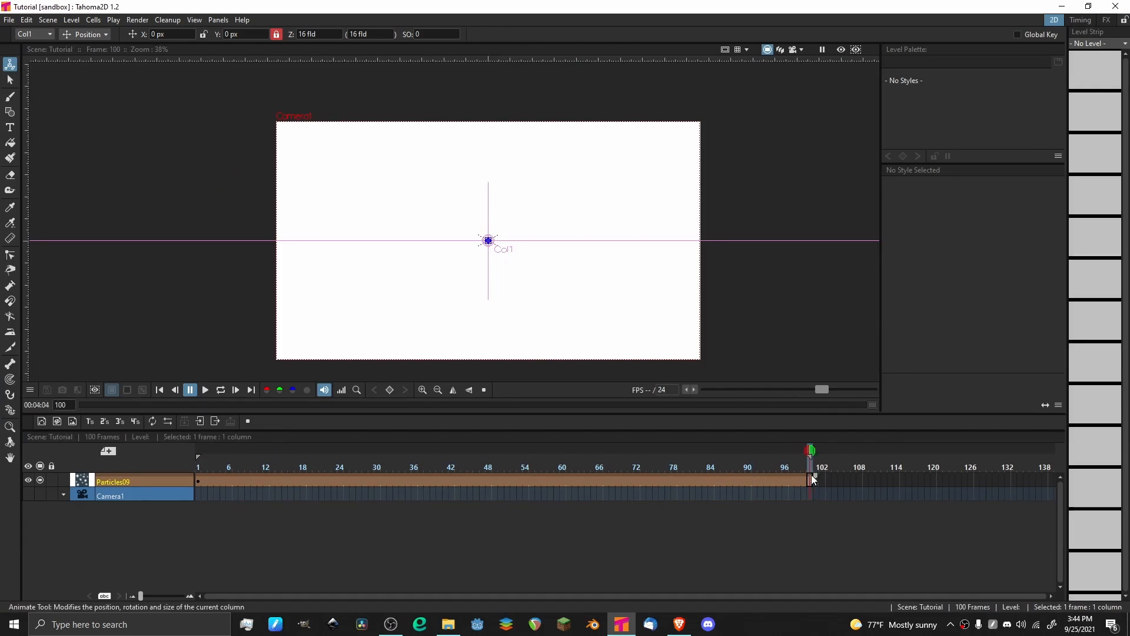
Play the particle animation from frame 1 in the 2D room with the preview enabled.
left_click(773, 471)
left_click_drag(778, 468, 186, 462)
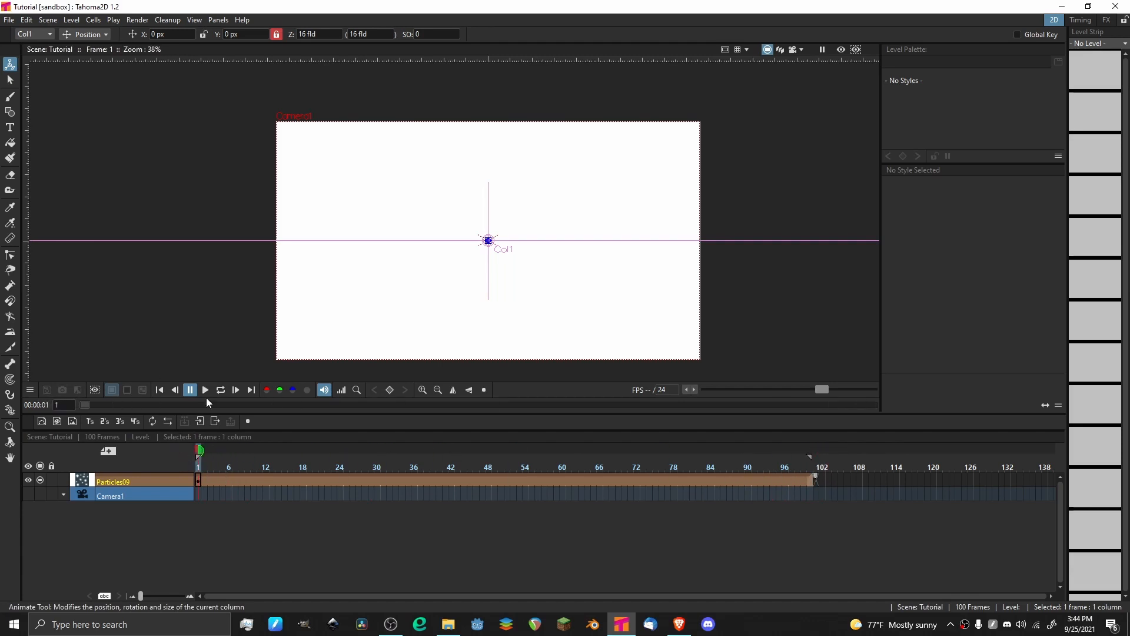
left_click(205, 389)
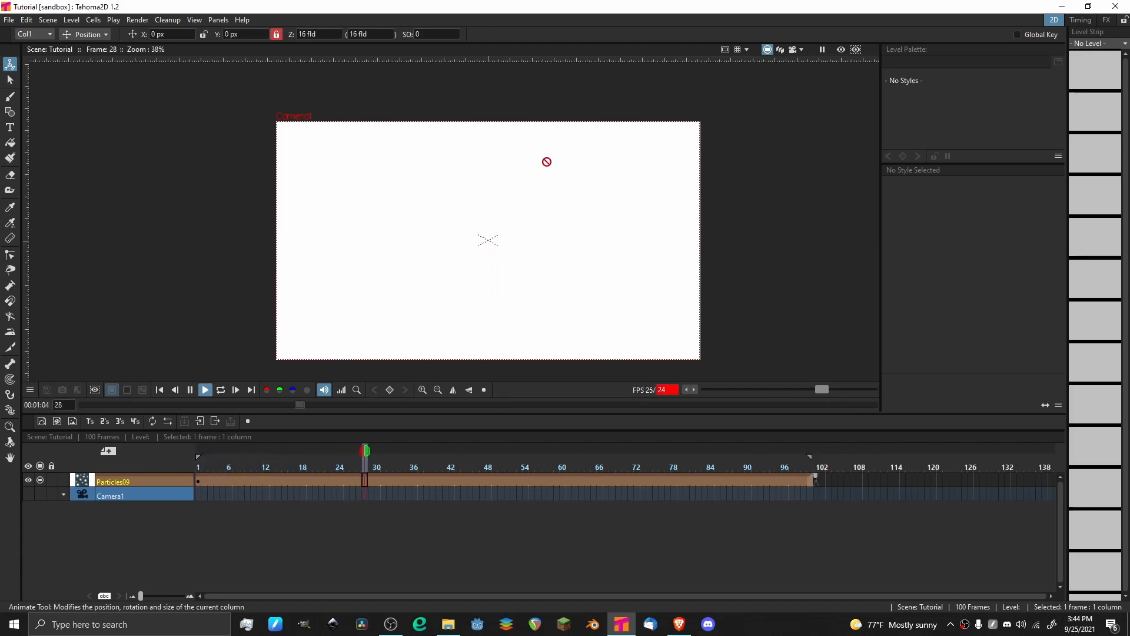
left_click(841, 50)
scroll(420, 289, "up", 4)
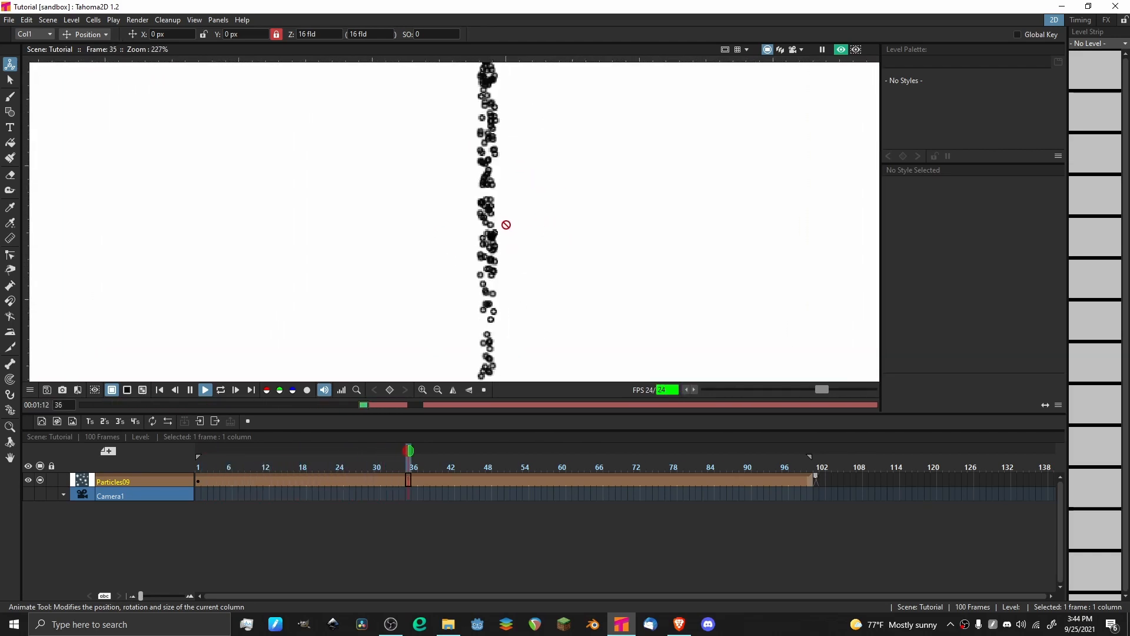
scroll(538, 248, "down", 1)
scroll(538, 247, "down", 2)
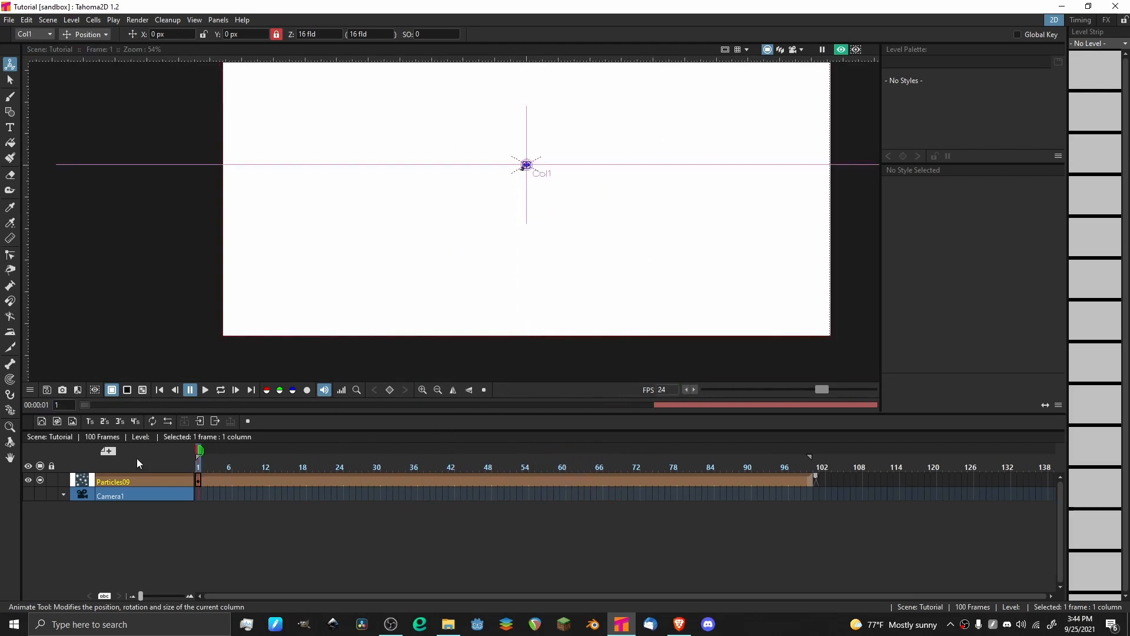
Return to the FX room, select the Particles node, and examine its center control and emitter area up close in the viewer.
left_click(1107, 19)
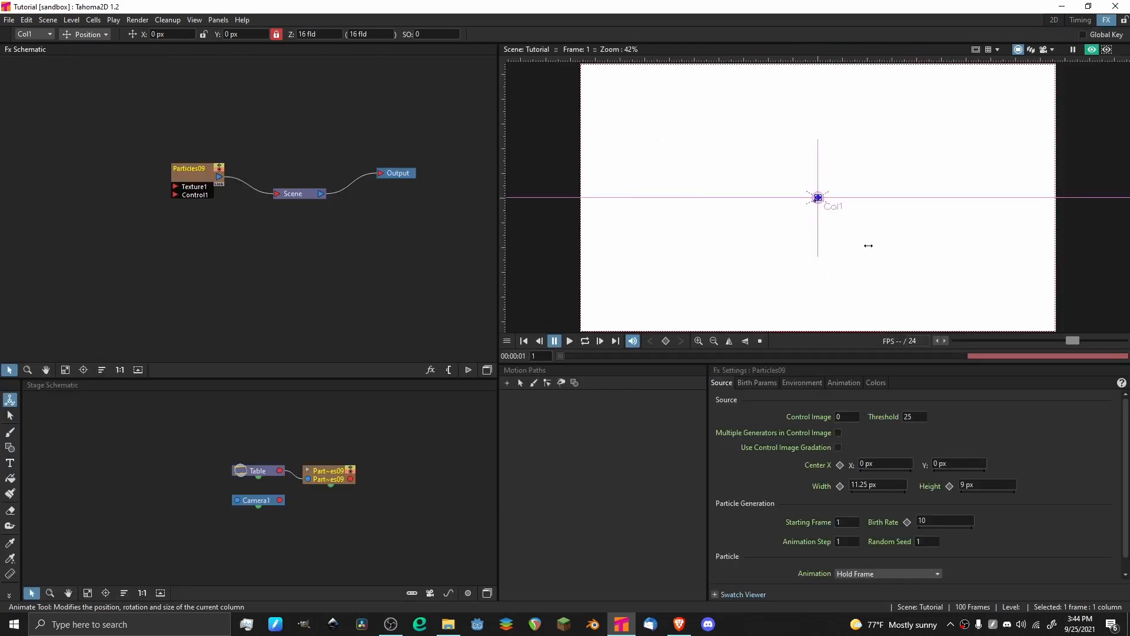
scroll(765, 468, "down", 1)
scroll(767, 469, "up", 1)
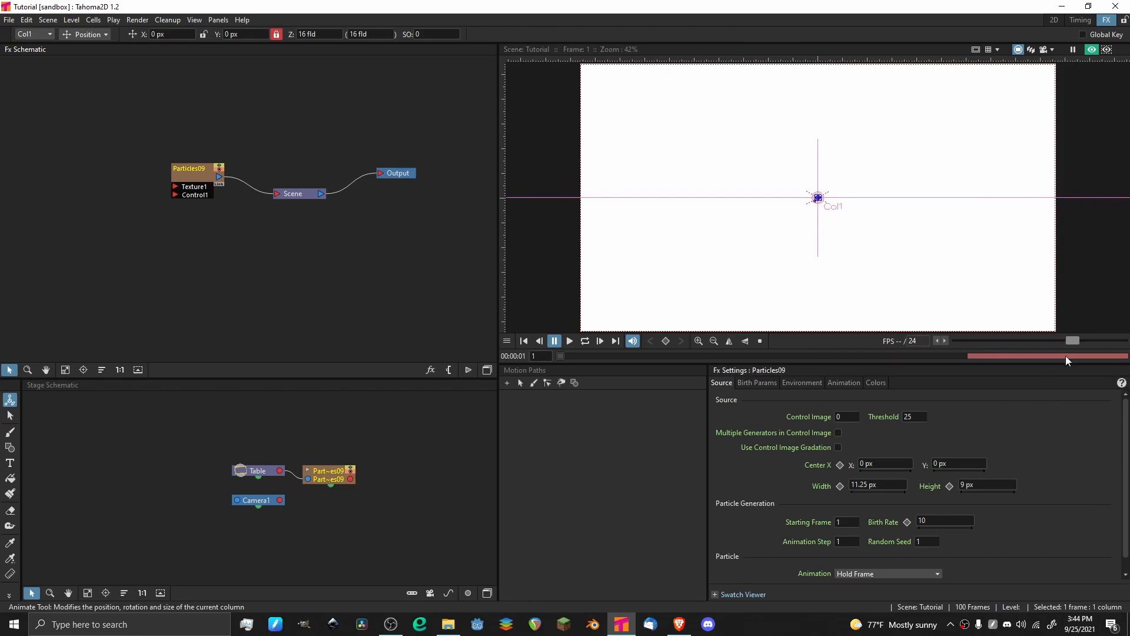
left_click(194, 167)
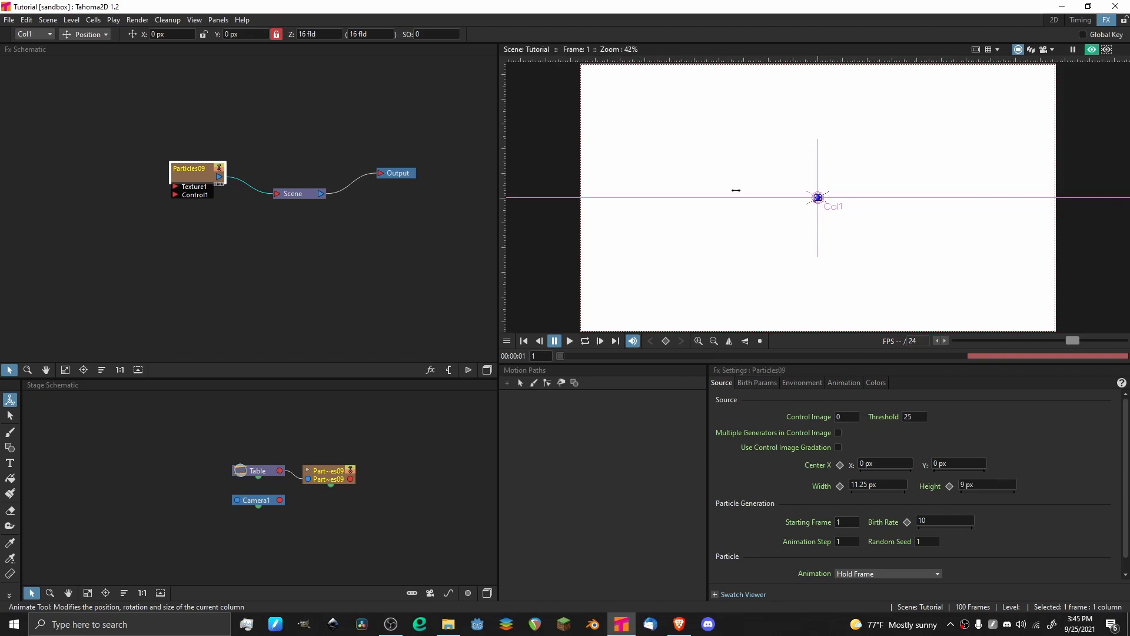
scroll(811, 200, "up", 15)
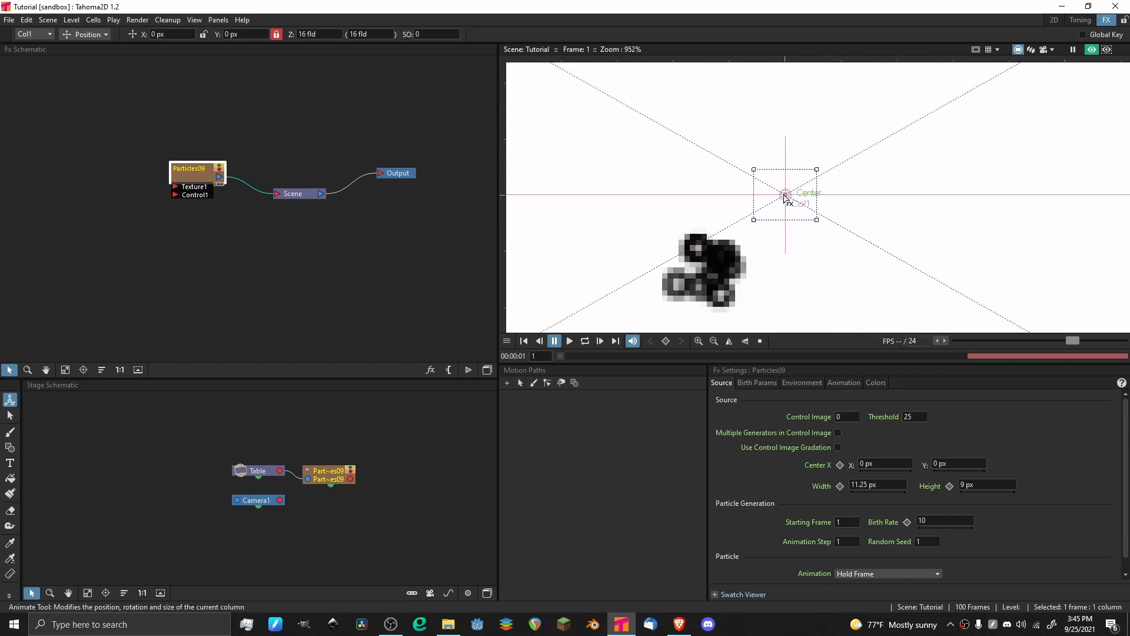
scroll(815, 220, "down", 16)
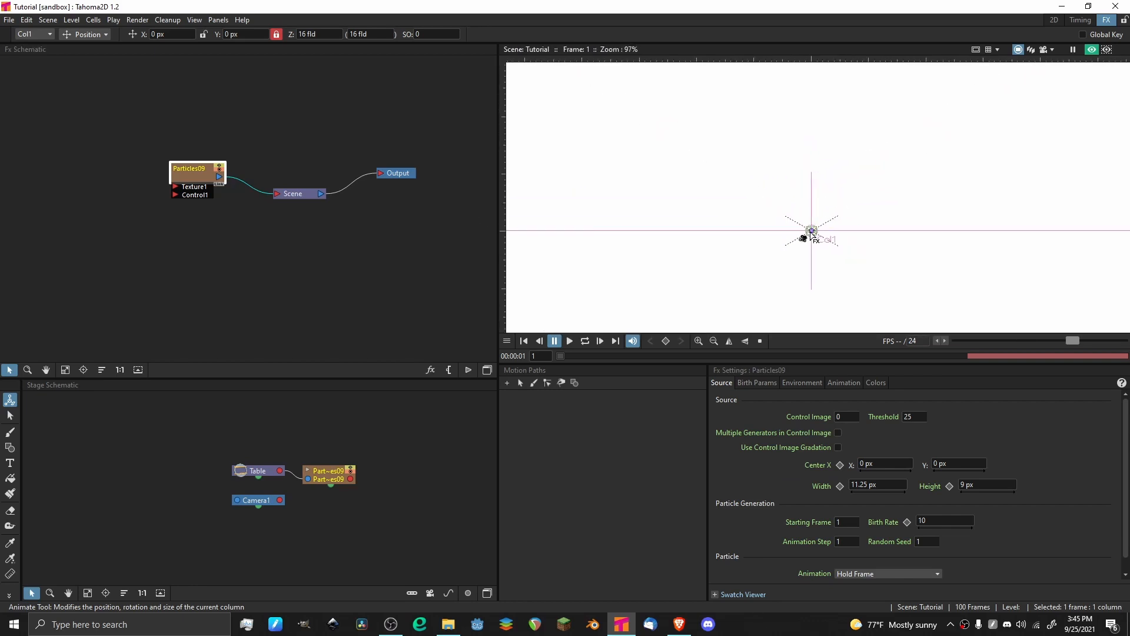
scroll(815, 220, "down", 1)
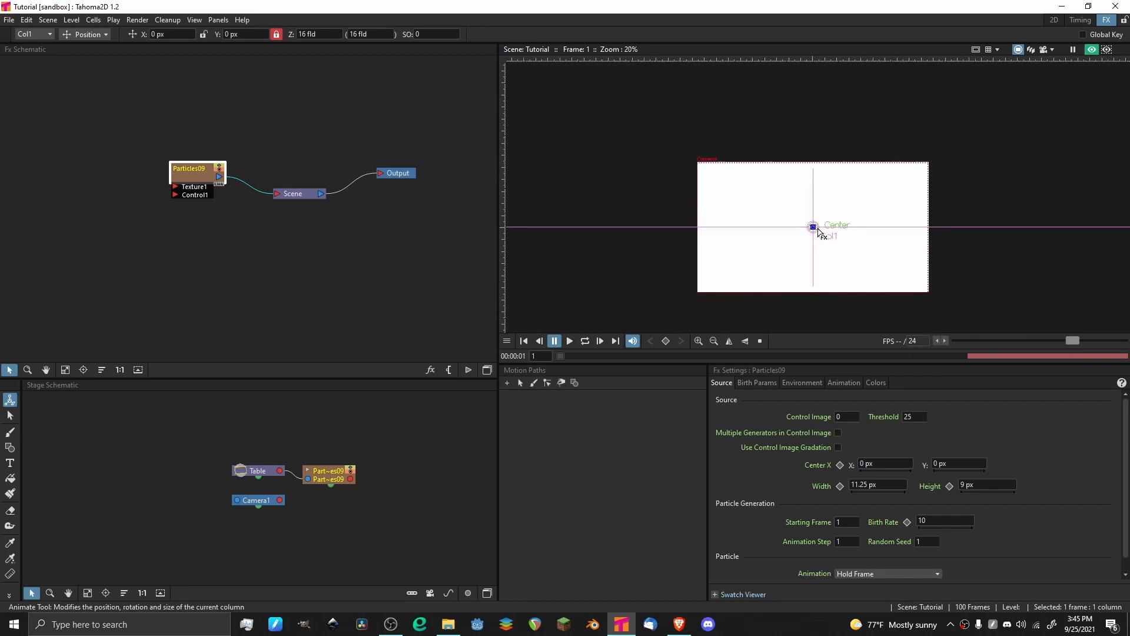
scroll(821, 208, "up", 10)
scroll(821, 207, "down", 8)
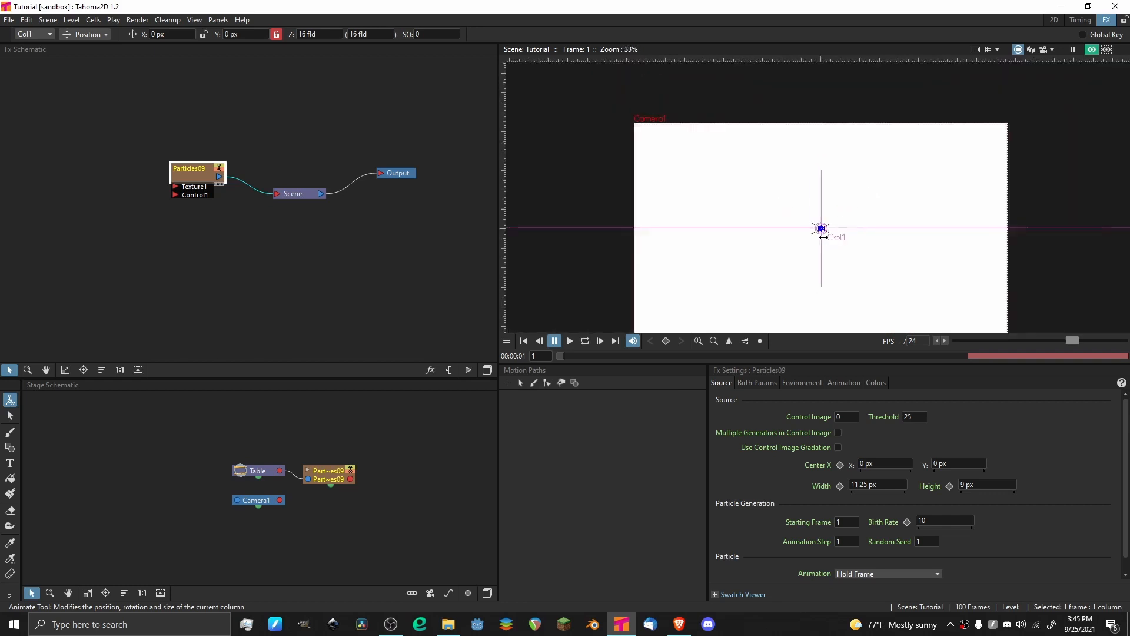
scroll(822, 157, "up", 2)
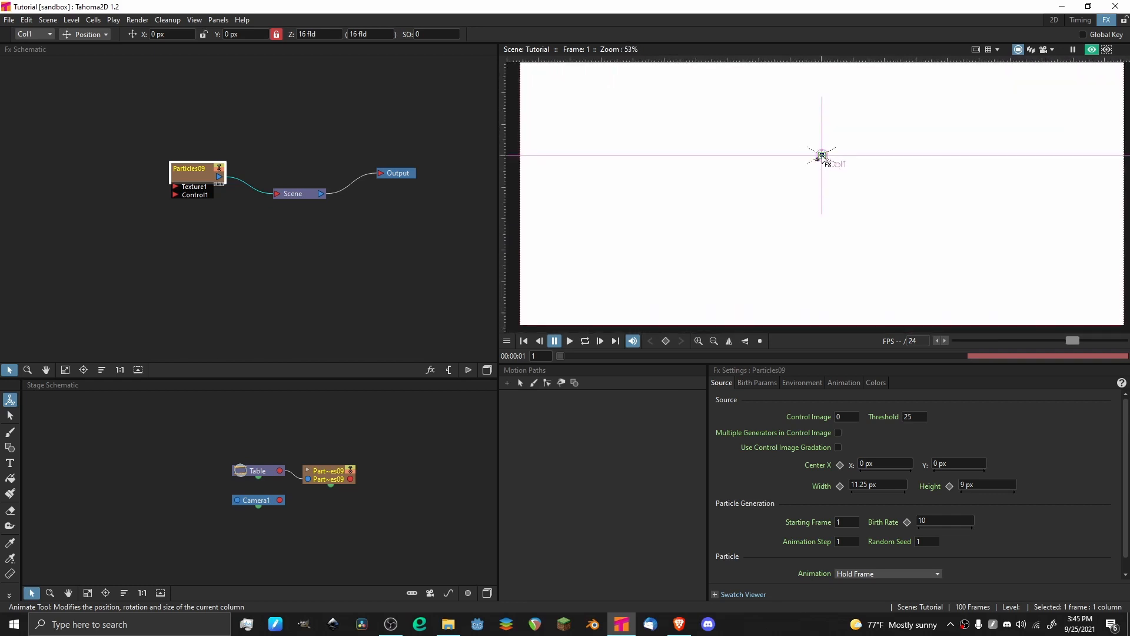
scroll(822, 158, "up", 6)
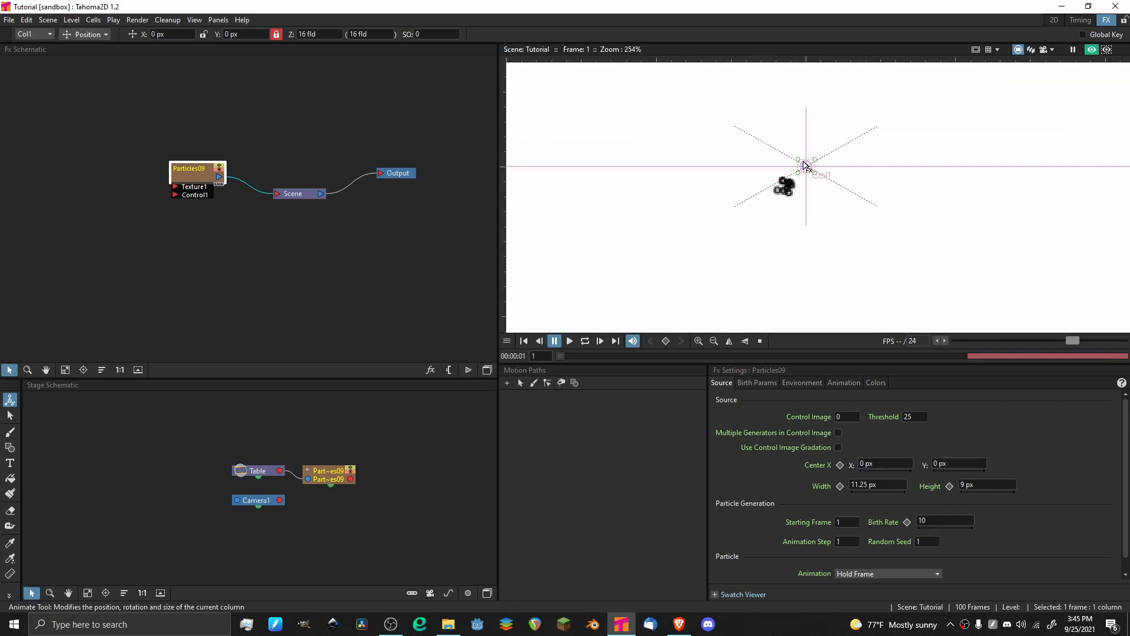
Move the particle emitter's center to about X -124 px, Y 37 px and preview the animation, ending on frame 1.
left_click_drag(811, 169, 622, 112)
left_click(569, 341)
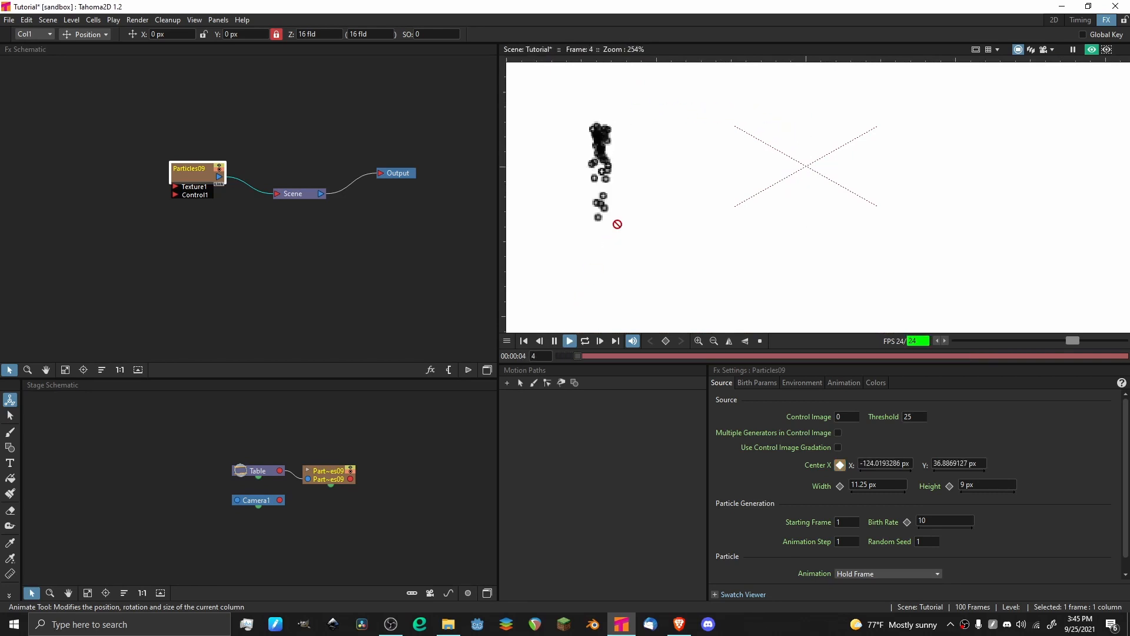
scroll(626, 169, "down", 6)
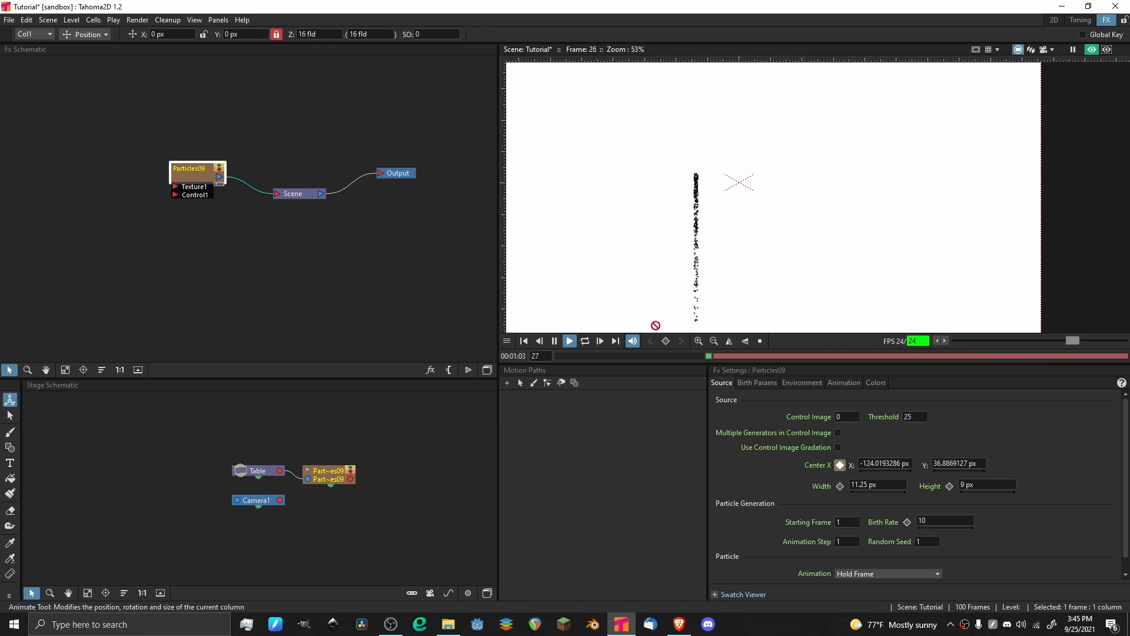
left_click_drag(638, 355, 487, 376)
scroll(713, 176, "up", 3)
scroll(713, 176, "down", 5)
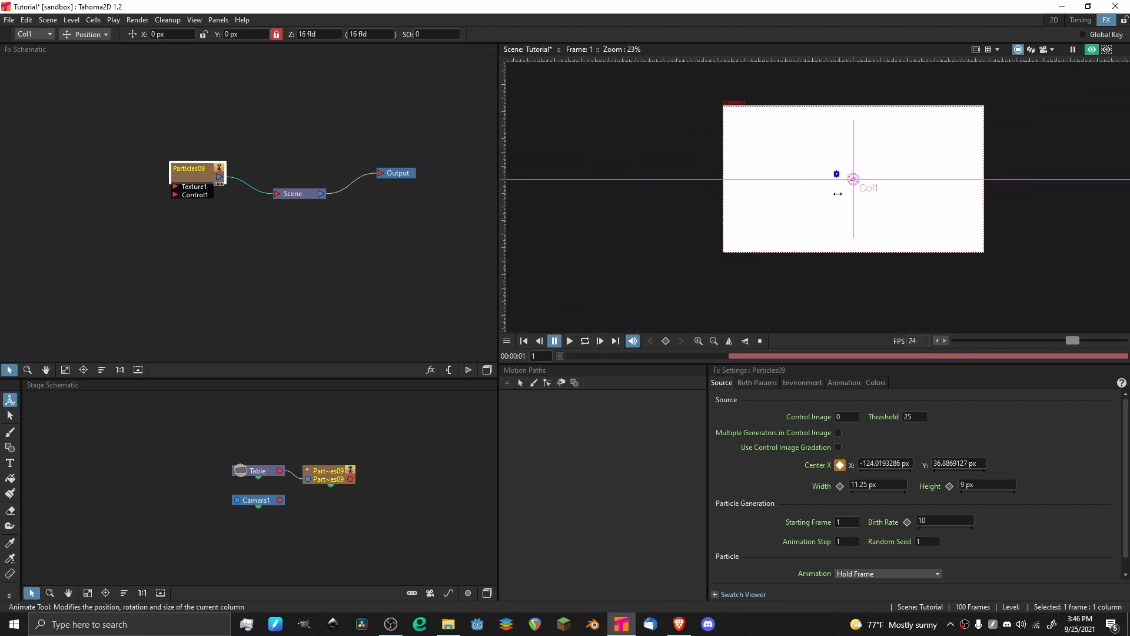
Enlarge the emitter area around its center to about 1165 px wide and 261 px high and preview the animation, ending on frame 1.
scroll(836, 177, "up", 10)
scroll(812, 173, "up", 3)
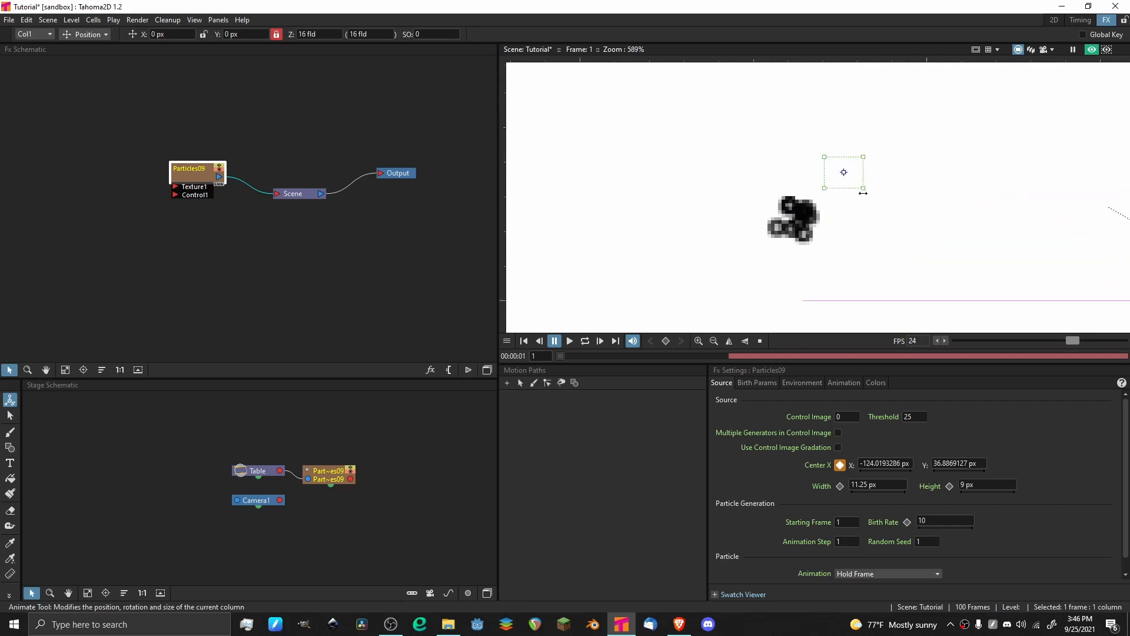
left_click_drag(864, 192, 1110, 210)
scroll(989, 171, "down", 8)
scroll(984, 170, "down", 1)
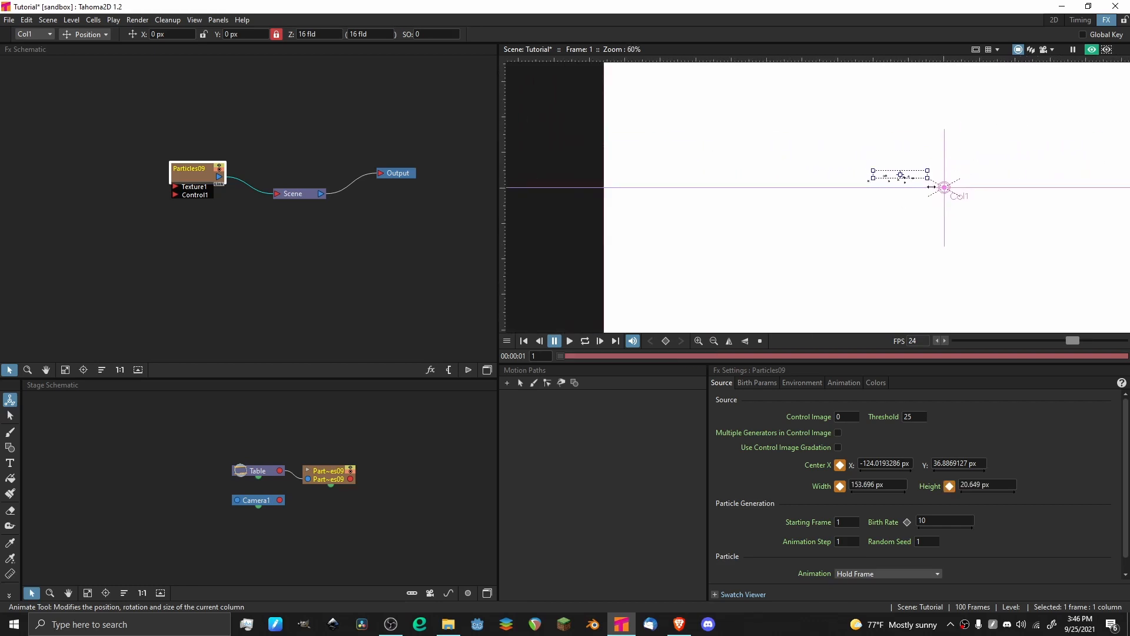
left_click_drag(929, 179, 1107, 222)
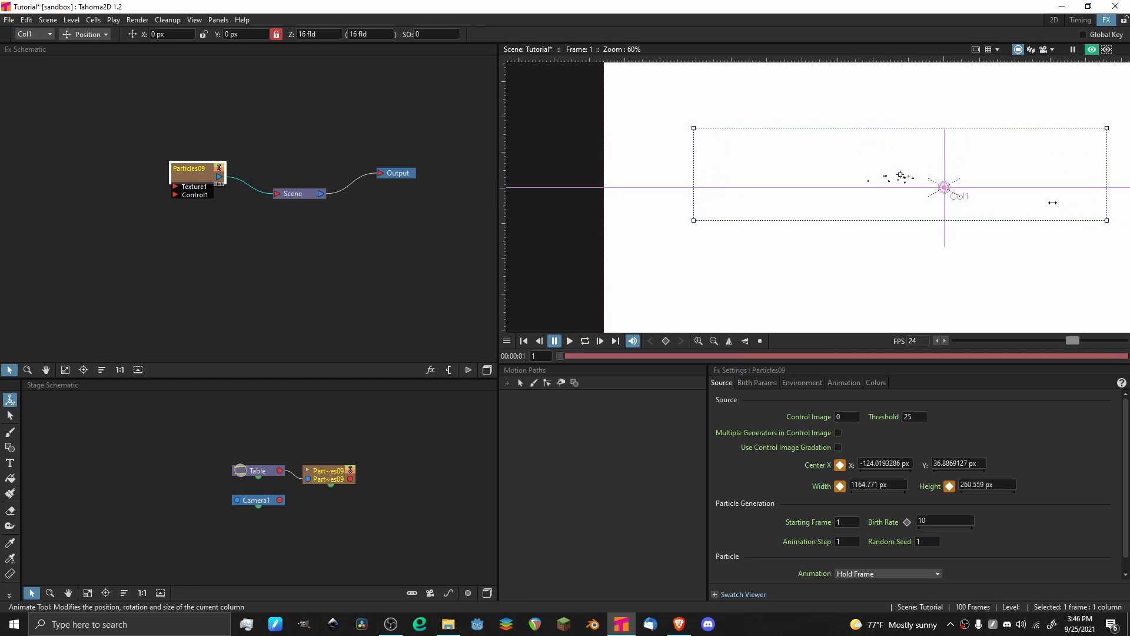
scroll(975, 172, "down", 1)
key("p")
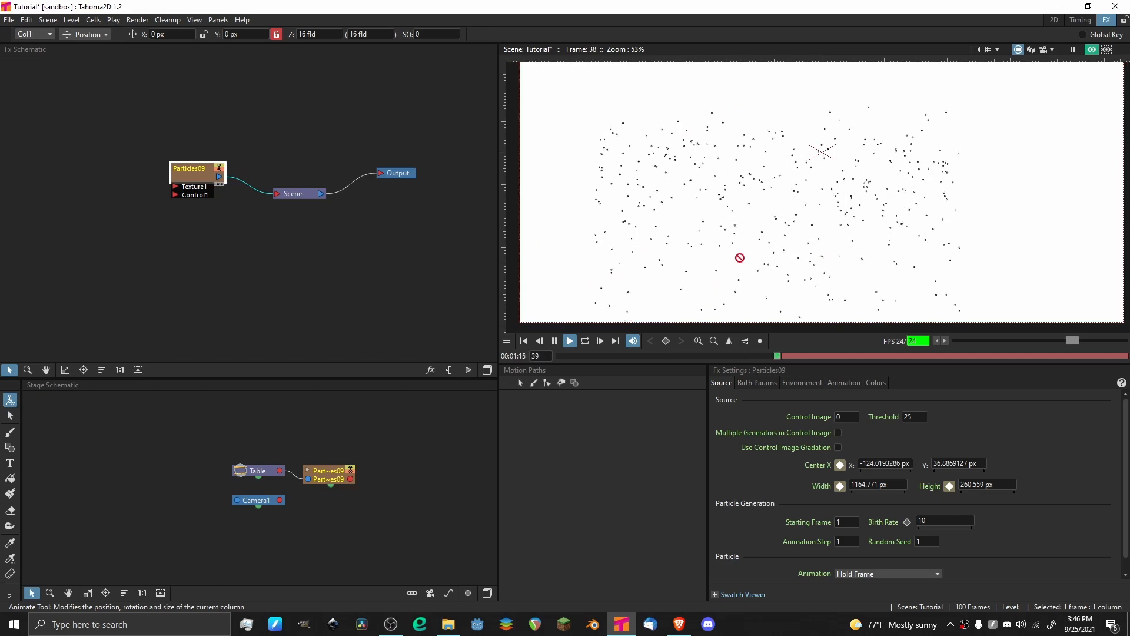
left_click_drag(579, 355, 482, 371)
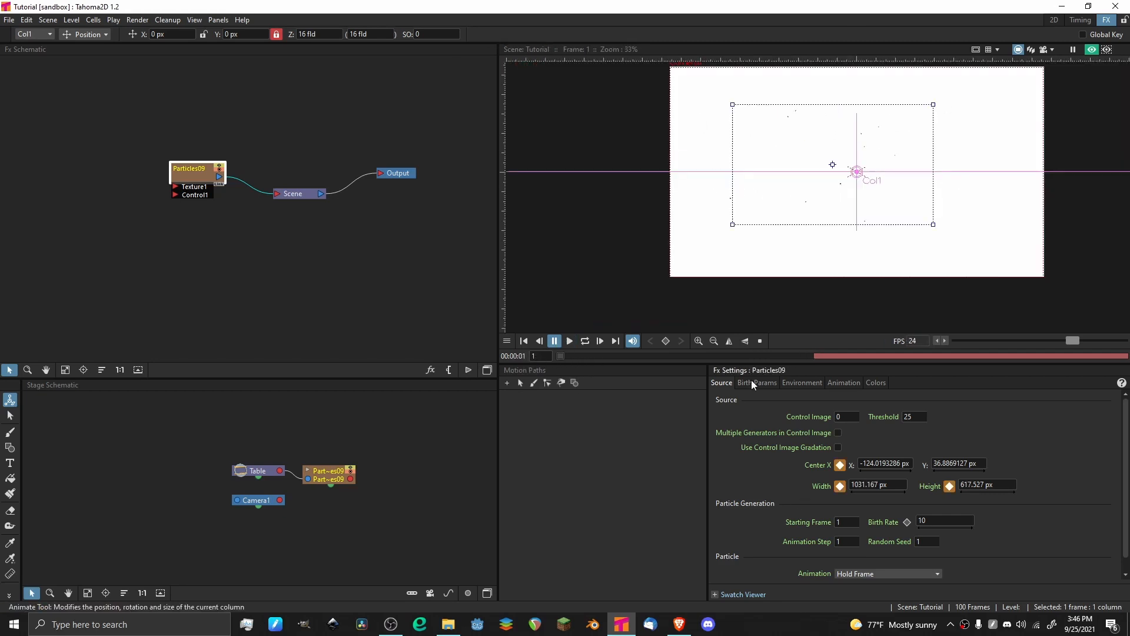
Review the remaining Source settings and look through the Birth Params for speed, size, mass, orientation and trail.
scroll(730, 469, "down", 1)
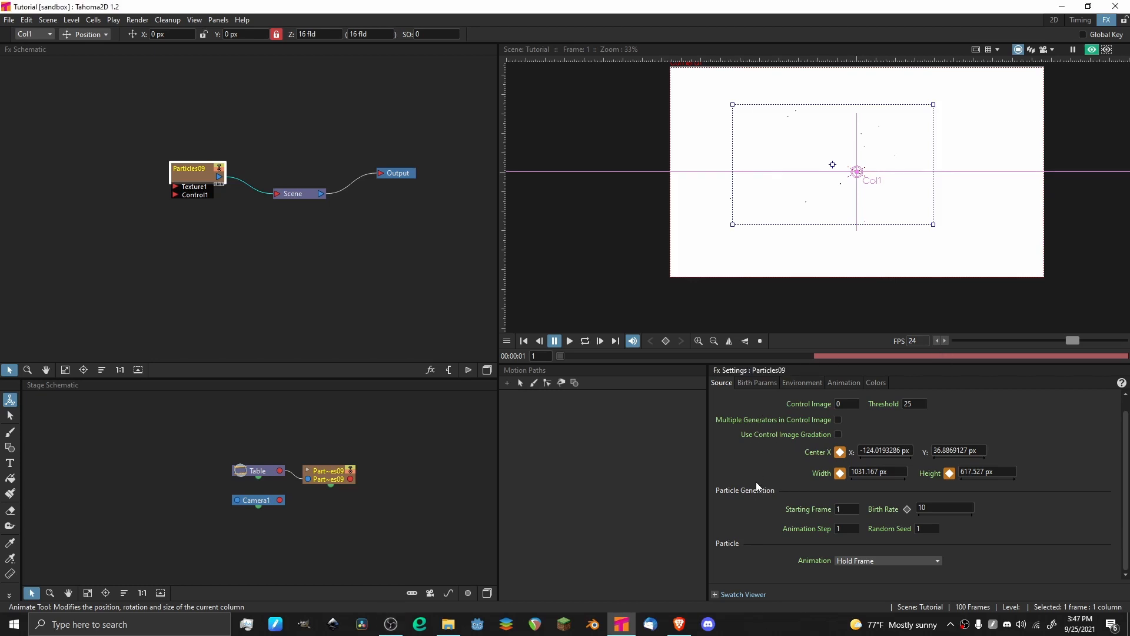
scroll(756, 481, "up", 1)
left_click(762, 384)
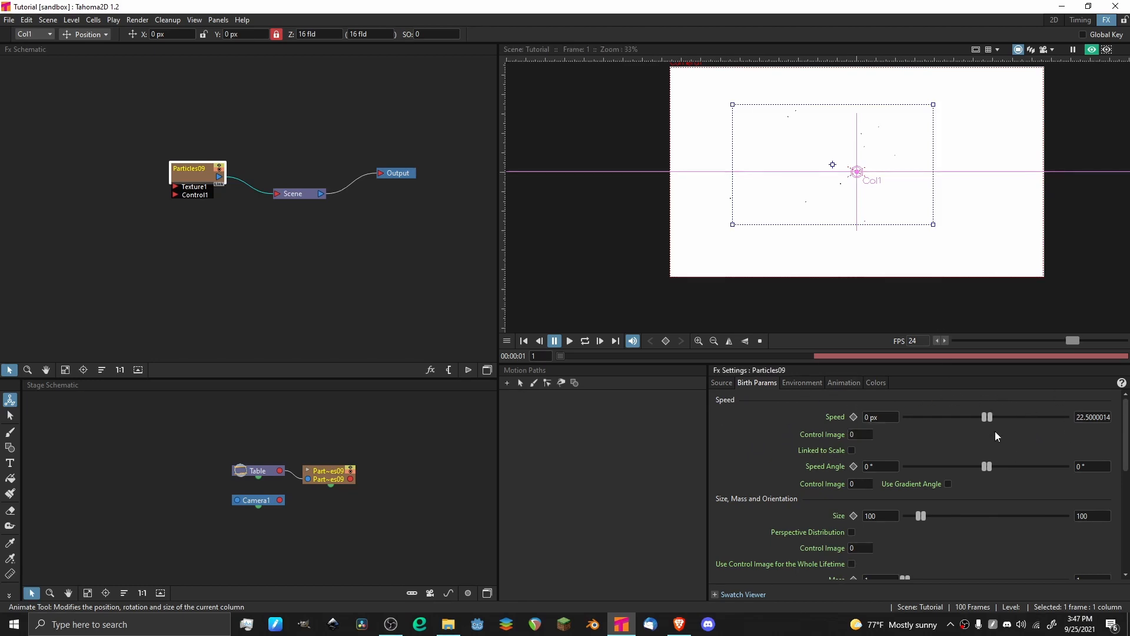
scroll(930, 441, "down", 3)
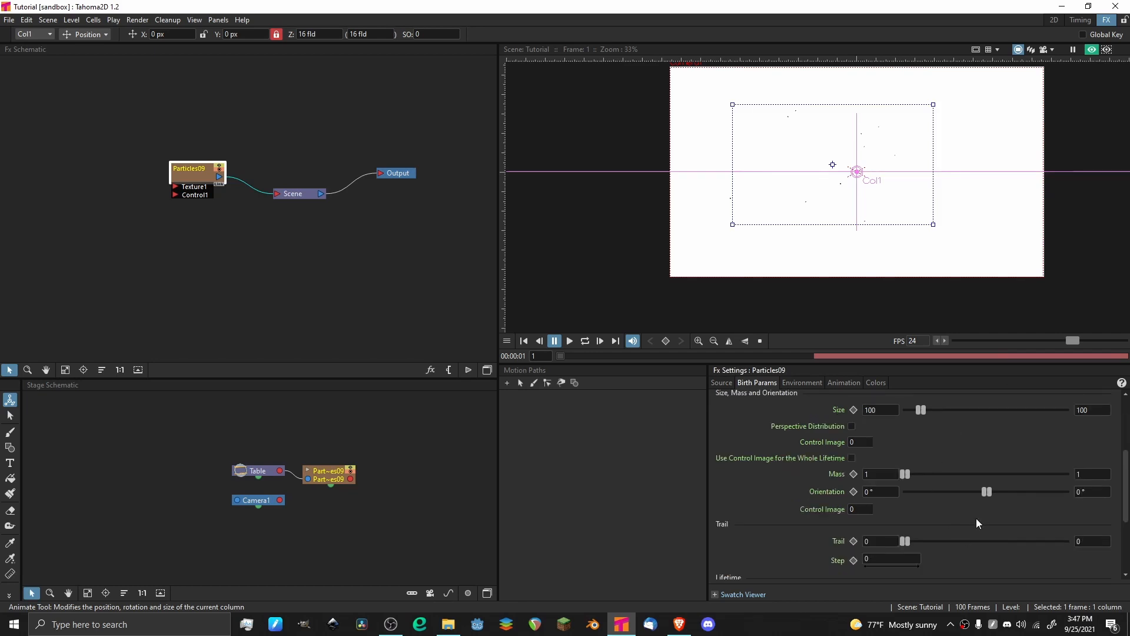
scroll(977, 518, "up", 3)
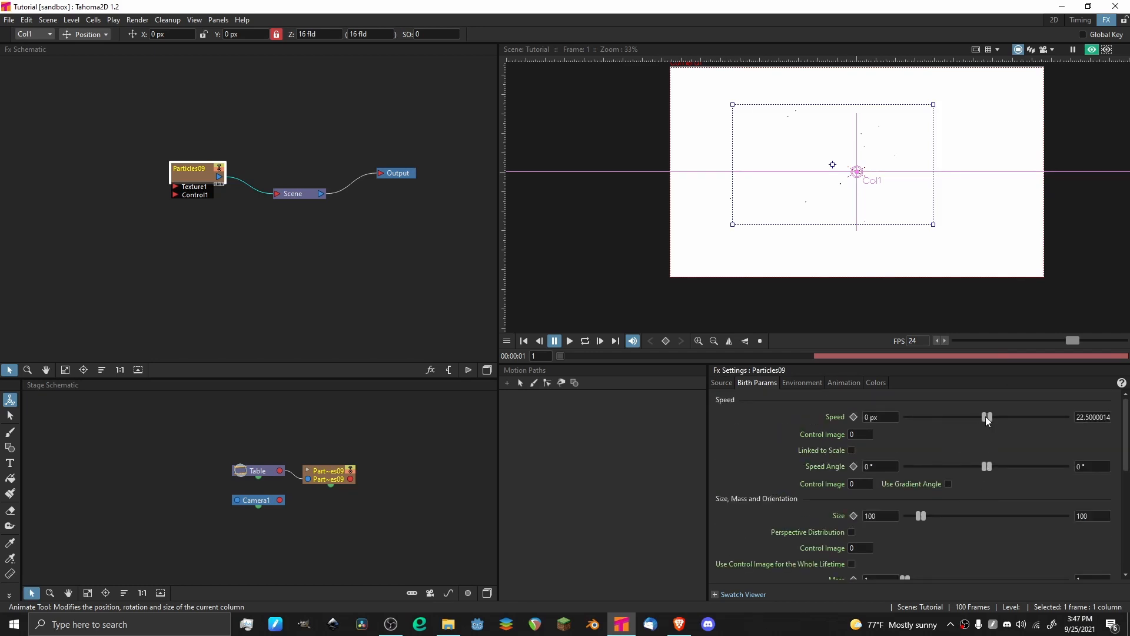
Try a wider random speed range for the particles, about -113 px to 453 px, by moving both range handles.
mouse_move(990, 416)
left_mouse_down()
mouse_move(1009, 418)
mouse_move(962, 414)
mouse_move(982, 417)
left_mouse_up()
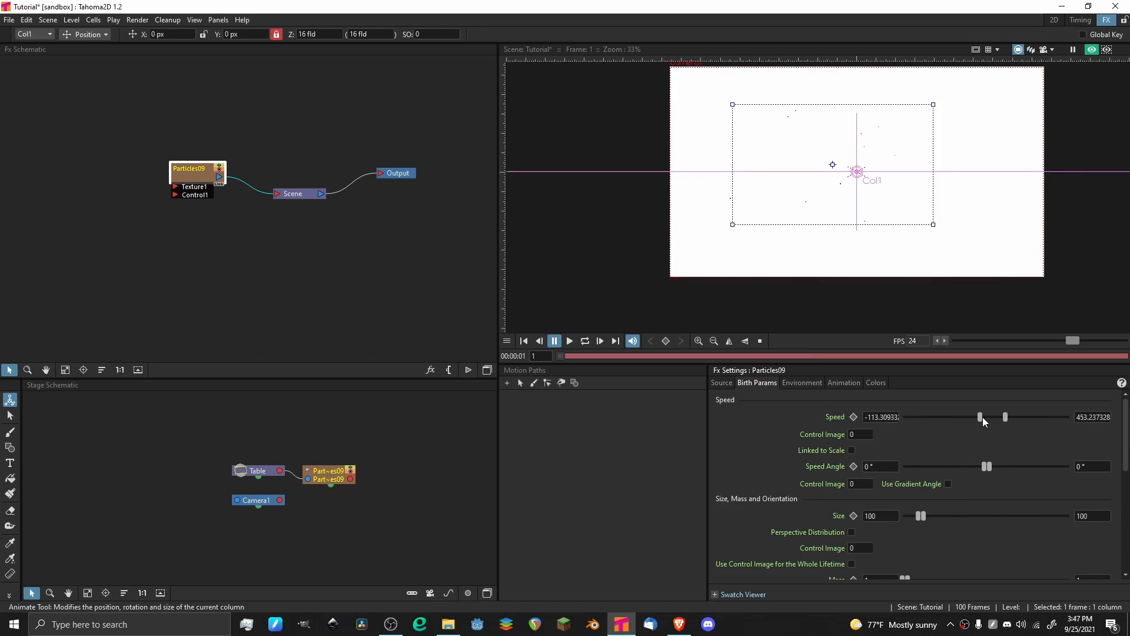
left_click(899, 420)
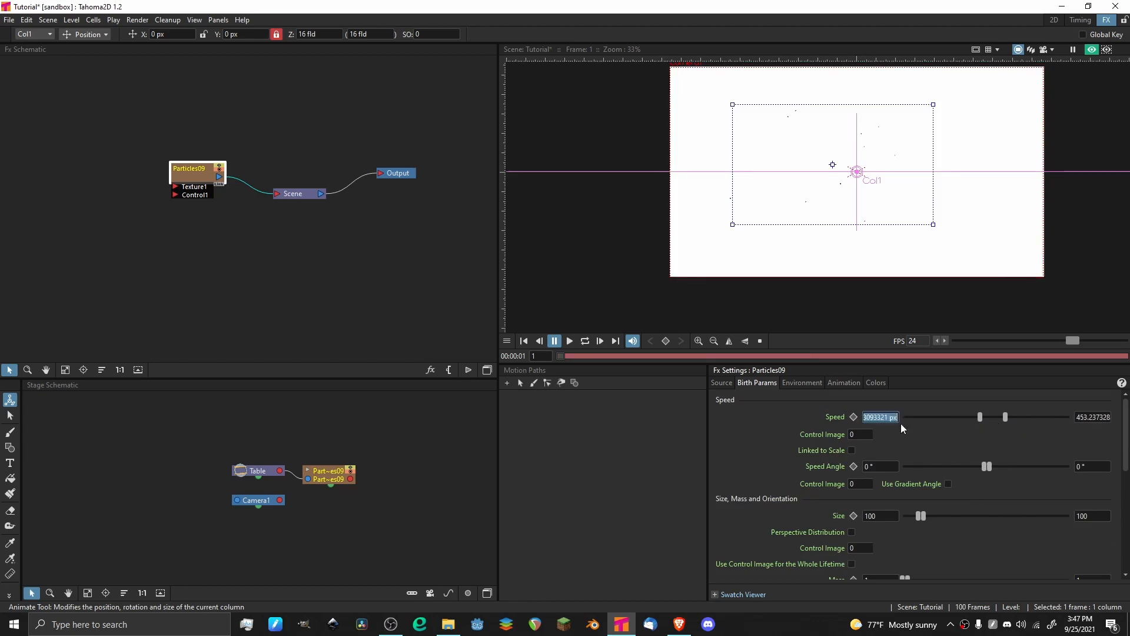
left_click(952, 435)
left_click_drag(980, 418, 990, 414)
left_click_drag(989, 417, 899, 418)
Set the particles' birth speed range to 100 px minimum and 300 px maximum and preview the animation.
left_click(892, 417)
type("100")
key("Return")
left_click(1082, 418)
key("BackSpace")
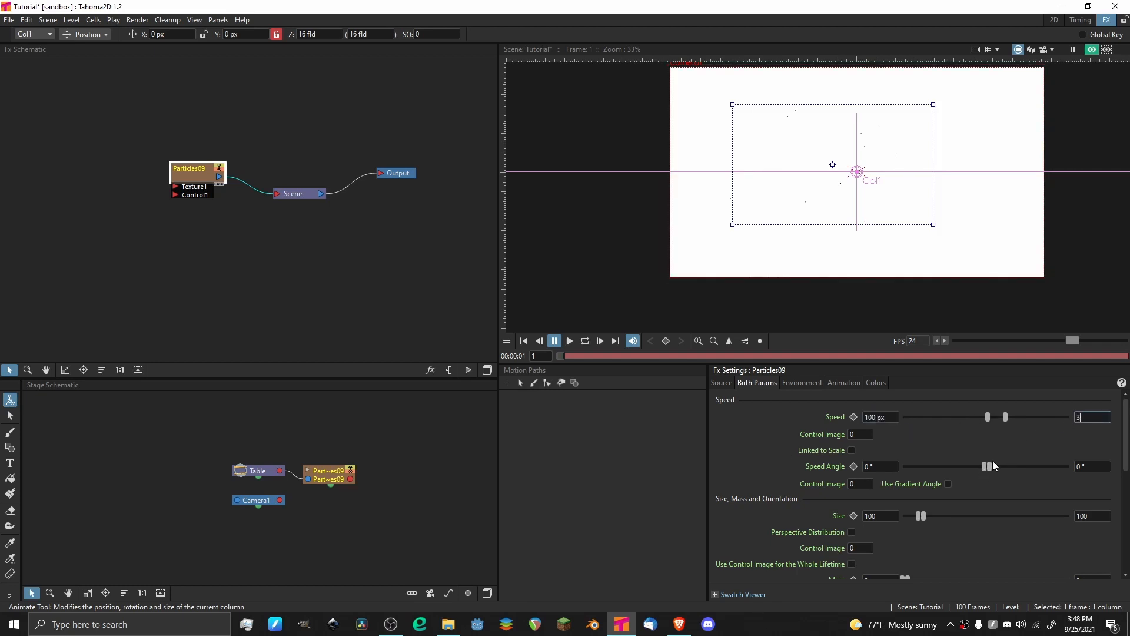
type("300")
key("Return")
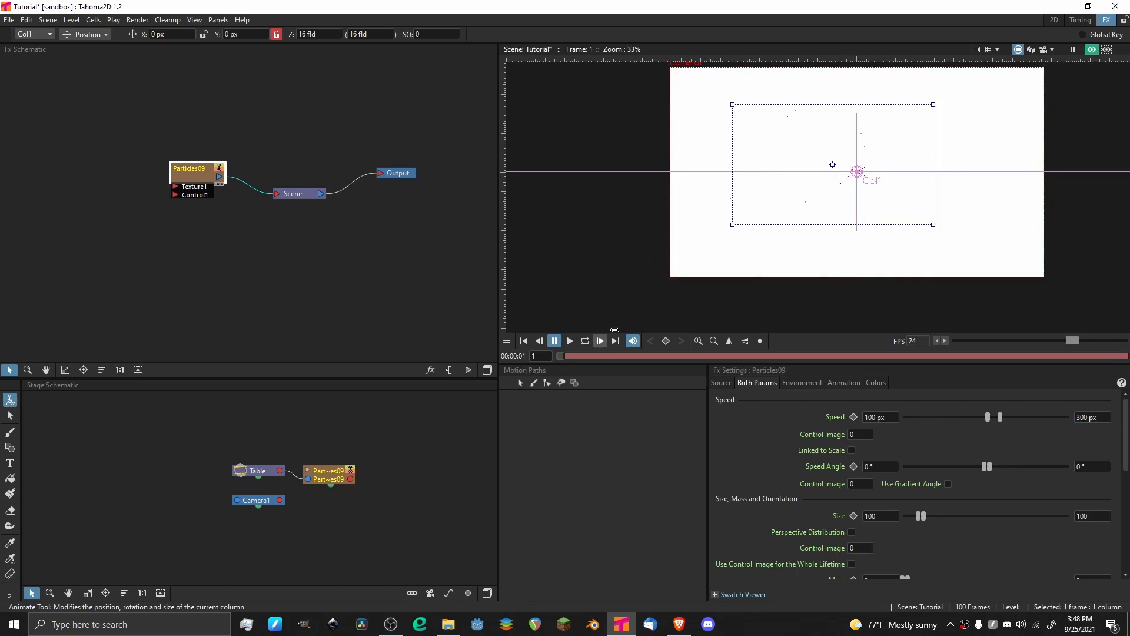
left_click(569, 341)
key("p")
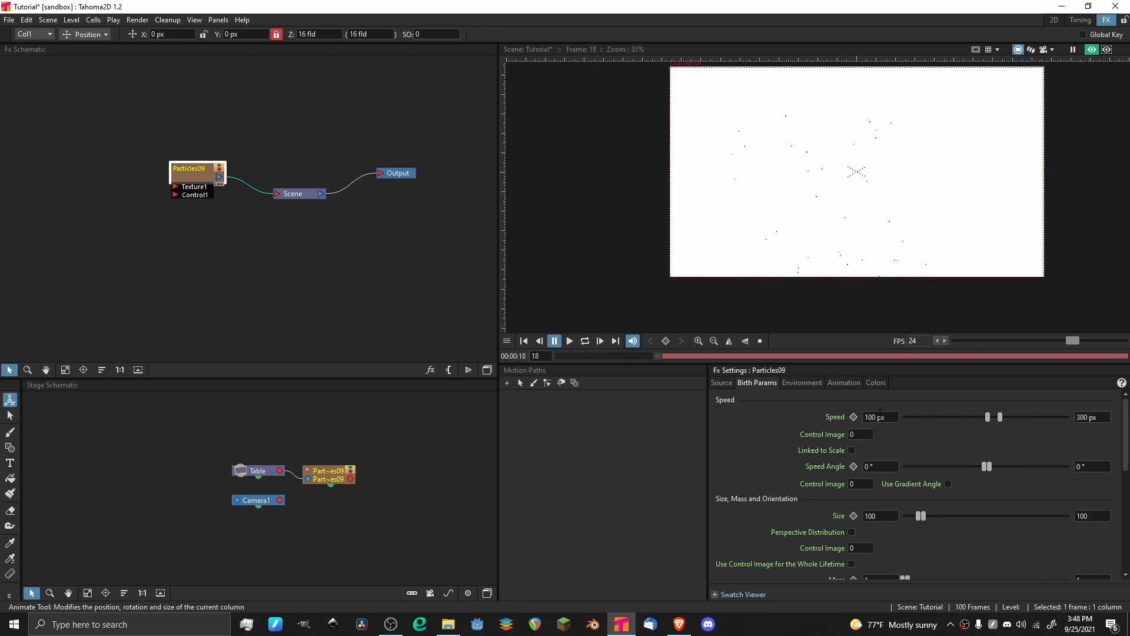
Set the particles' birth speed range to 40 px minimum and 80 px maximum.
left_click(893, 420)
key("BackSpace")
type("40")
key("Tab")
key("BackSpace")
type("80")
key("Return")
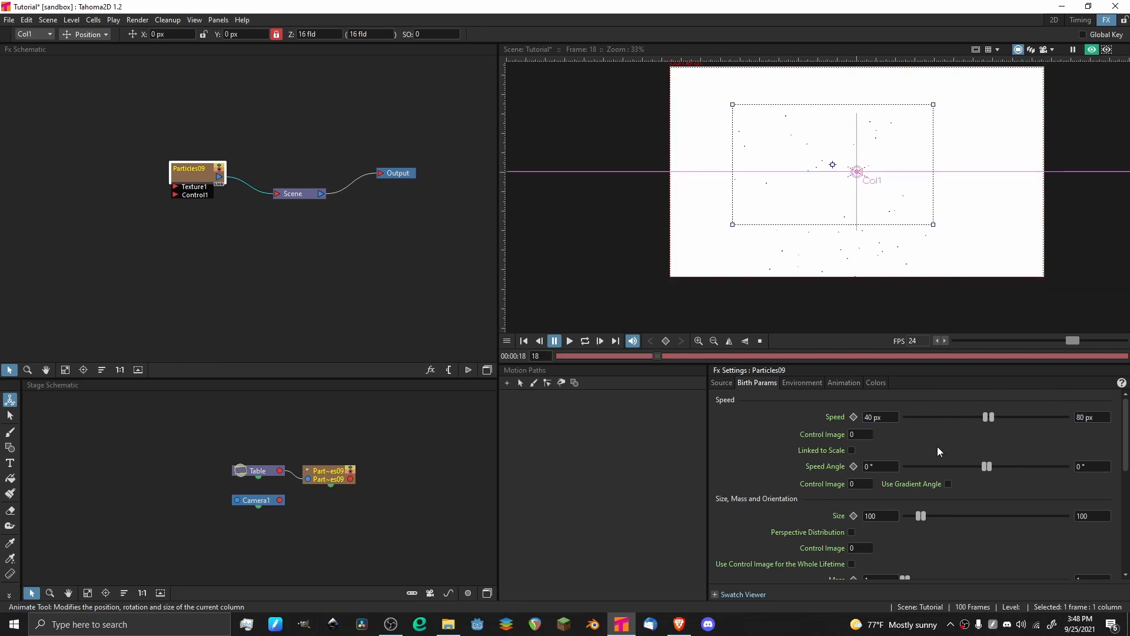
Play the animation from frame 1 and examine how the particles' speeds vary, up close and from afar.
left_click(525, 340)
key("p")
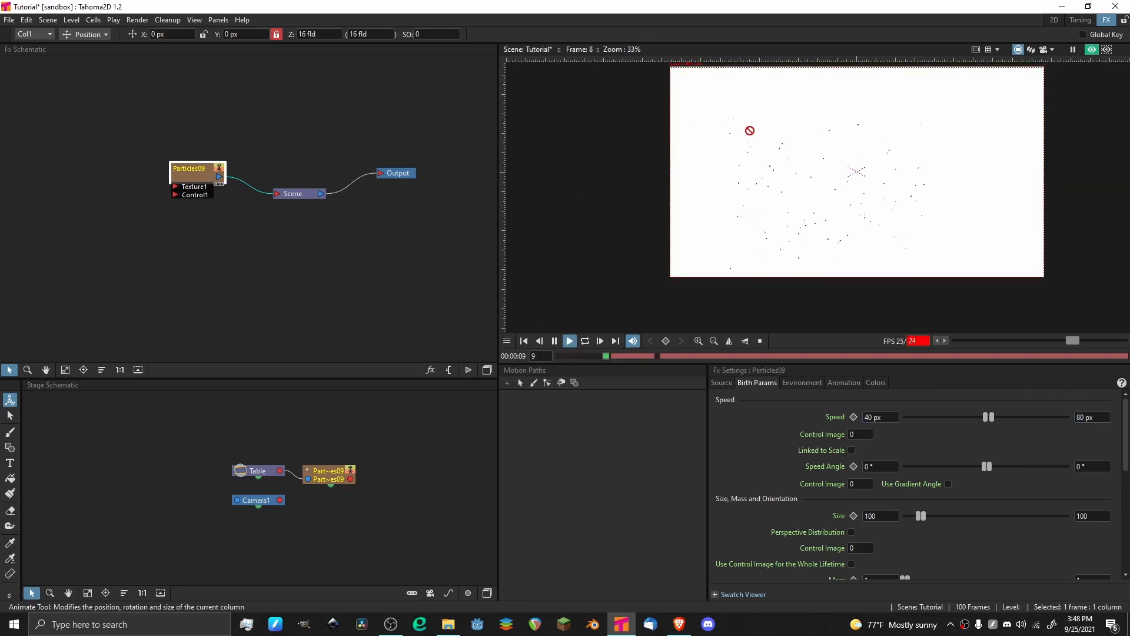
scroll(798, 177, "up", 4)
scroll(729, 184, "down", 6)
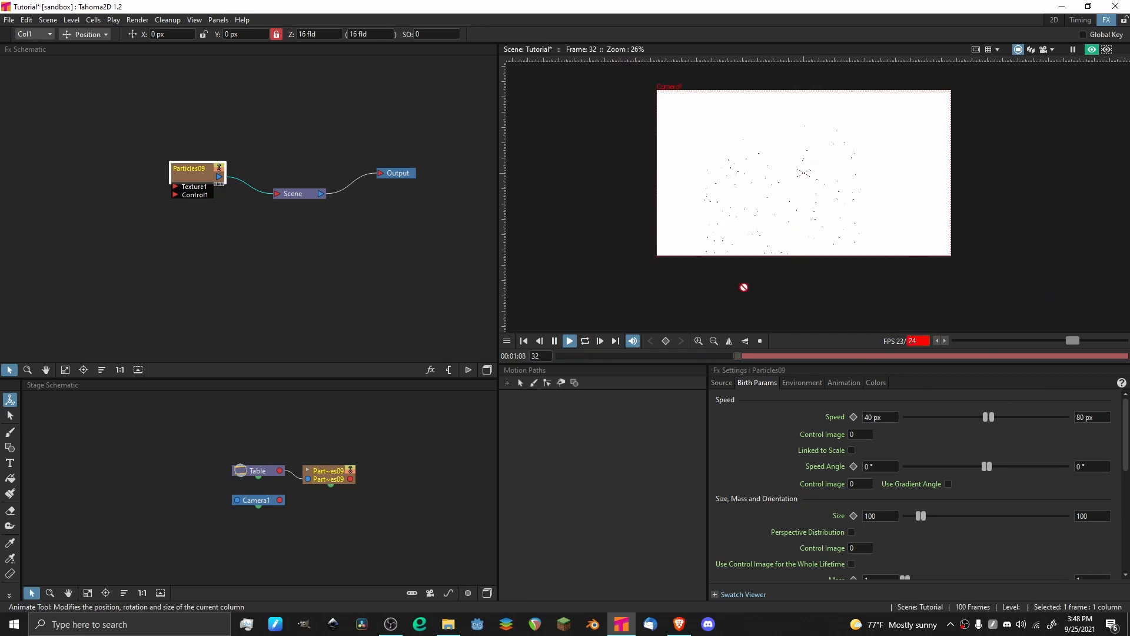
scroll(779, 176, "up", 1)
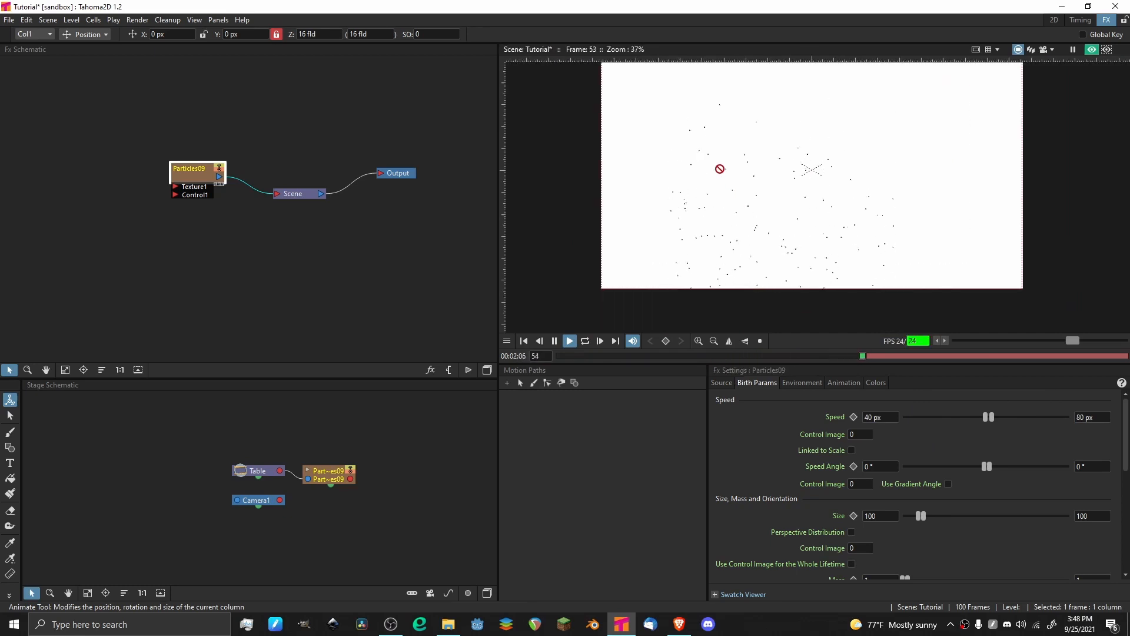
scroll(720, 169, "up", 1)
key("p")
Set the particles' birth speed range to 20 px minimum and 150 px maximum, returning to frame 1 and saving the scene.
left_click(1095, 418)
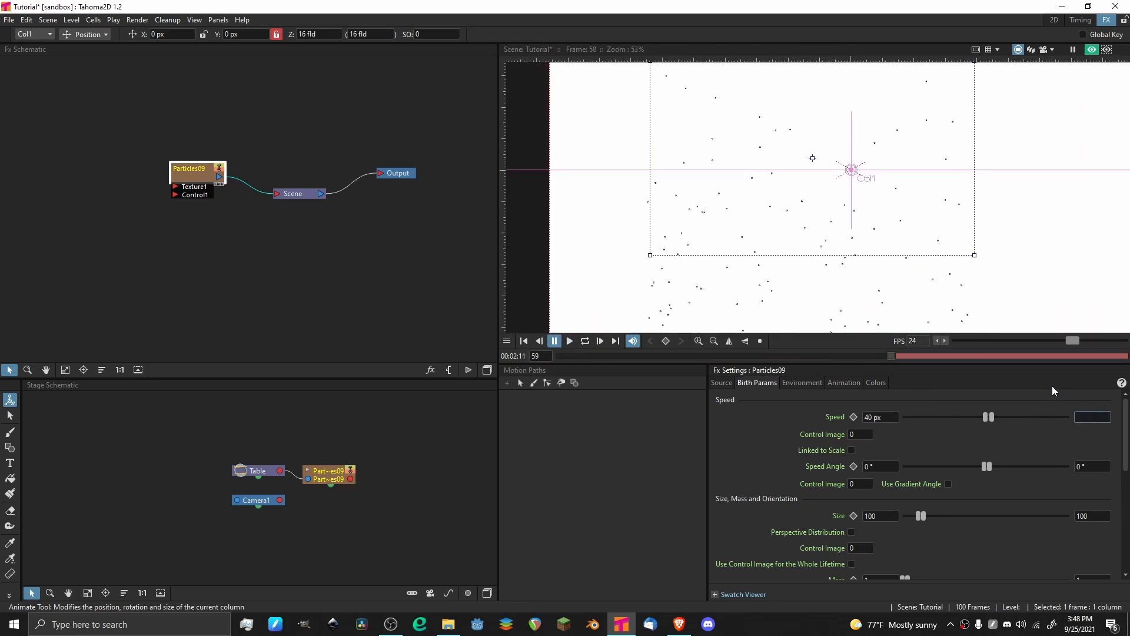
type("150")
key("Return")
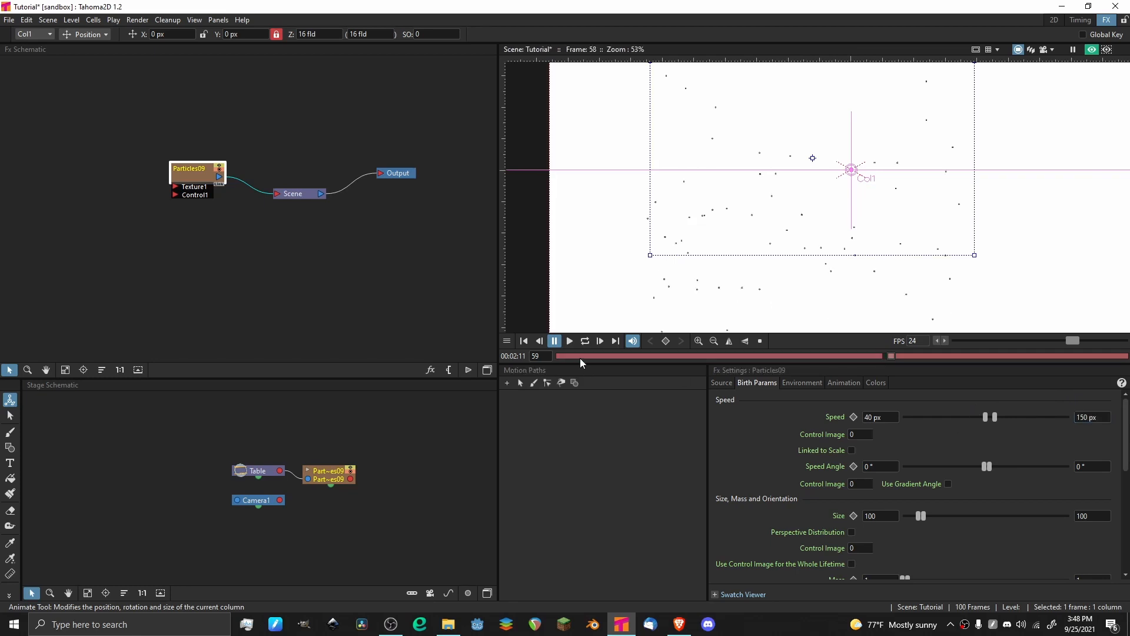
left_click(559, 356)
left_click(879, 416)
key("BackSpace")
type("2")
key("ctrl+s")
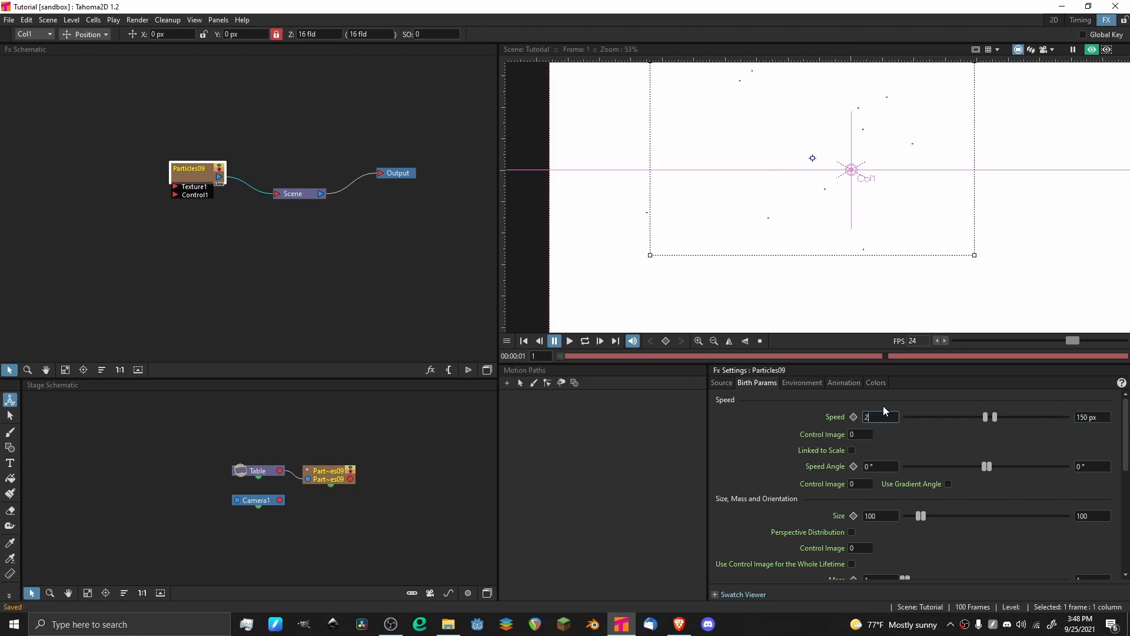
type("0")
key("Return")
Play the animation twice to compare slow and fast particles, returning to frame 1 after each playback.
key("p")
scroll(719, 152, "up", 4)
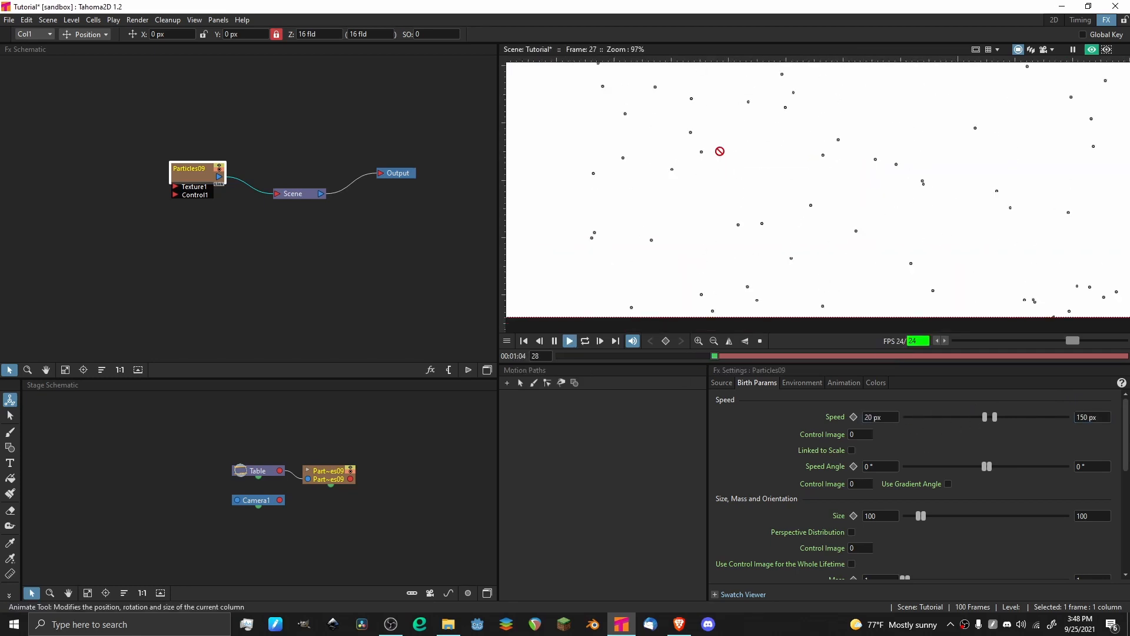
scroll(701, 151, "down", 6)
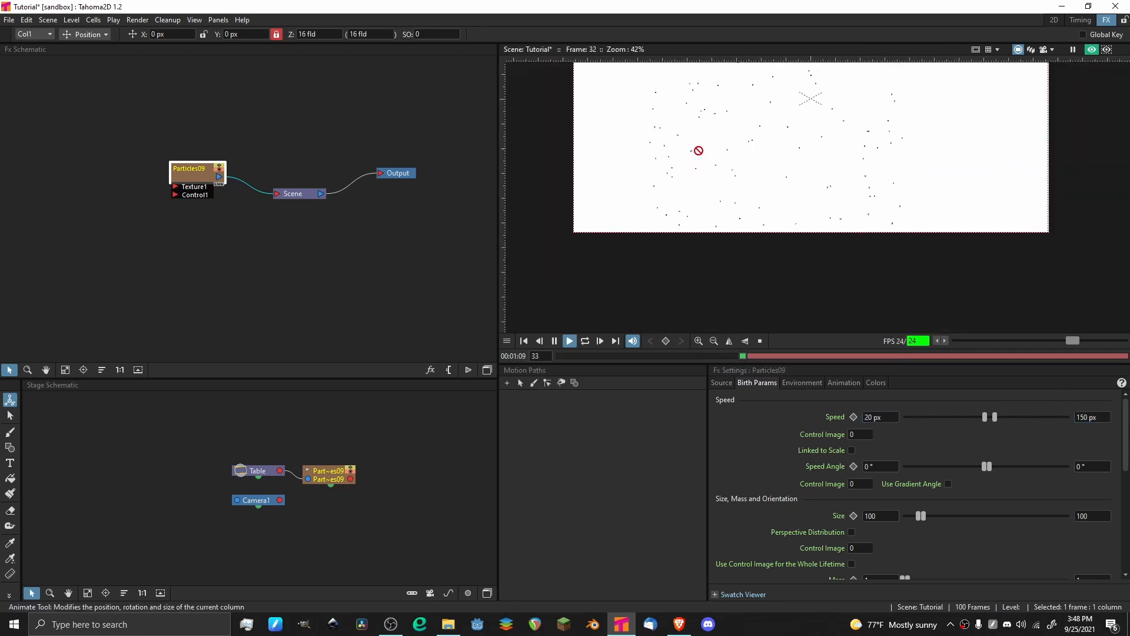
left_click_drag(726, 101, 706, 163)
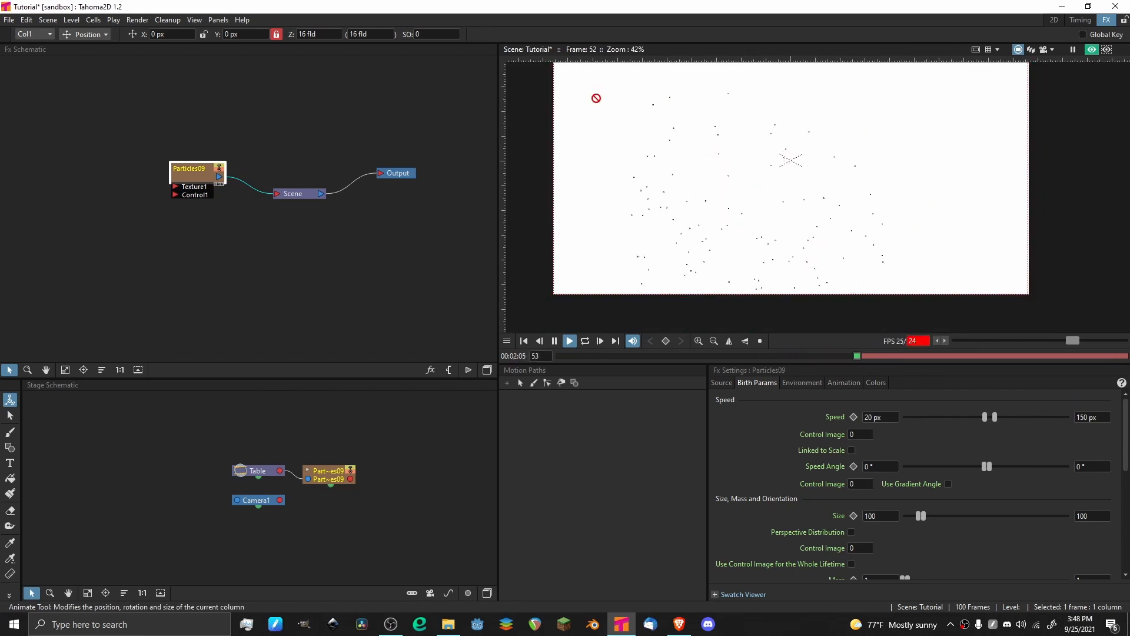
key("p")
left_click(556, 356)
key("p")
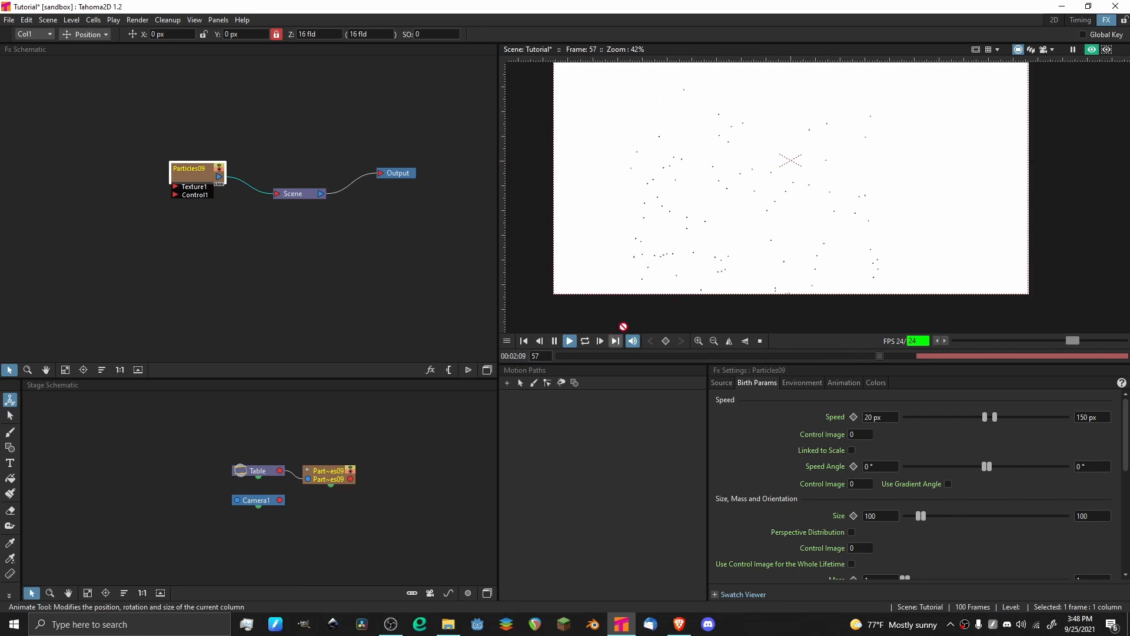
key("p")
left_click(558, 356)
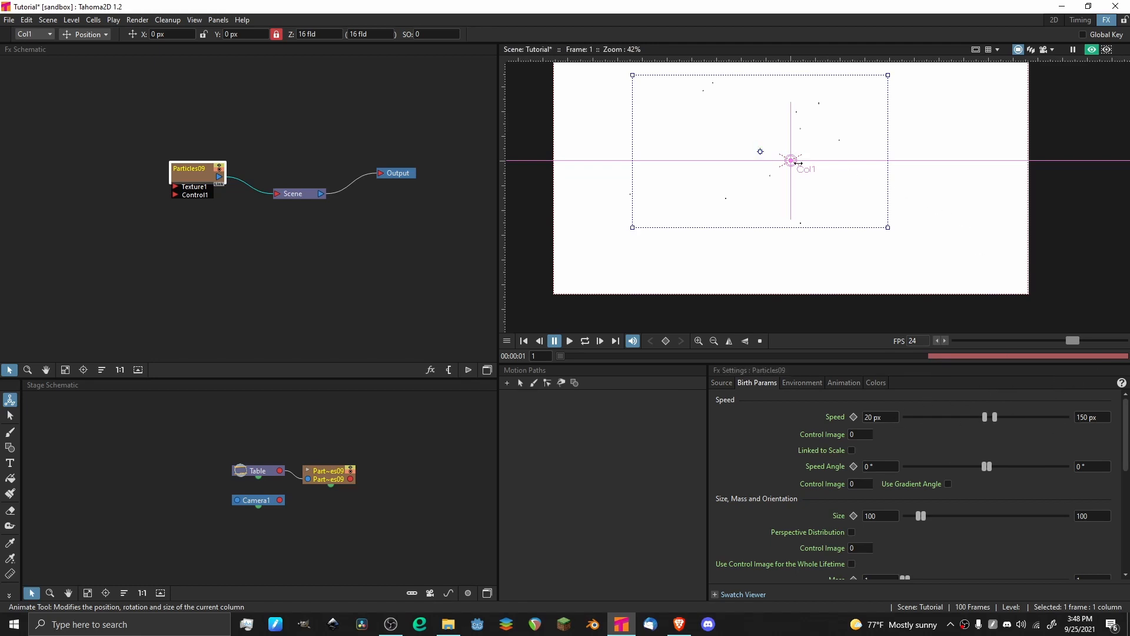
Inspect the emitter area in the viewer, replay the particle animation once more, and return to frame 1.
scroll(782, 166, "down", 2)
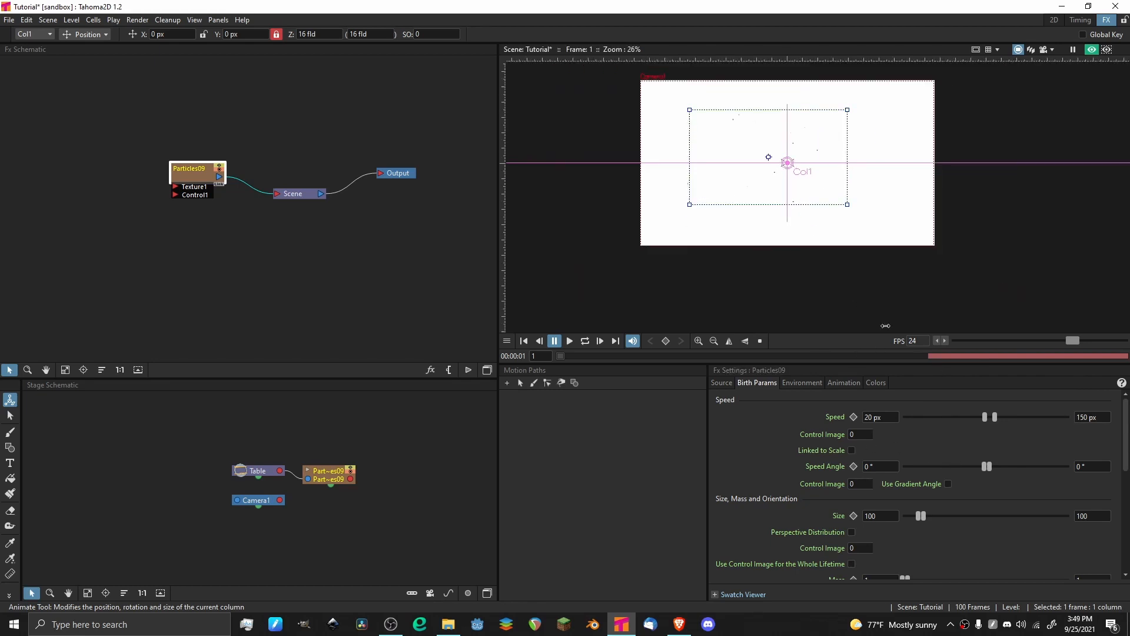
scroll(747, 214, "up", 2)
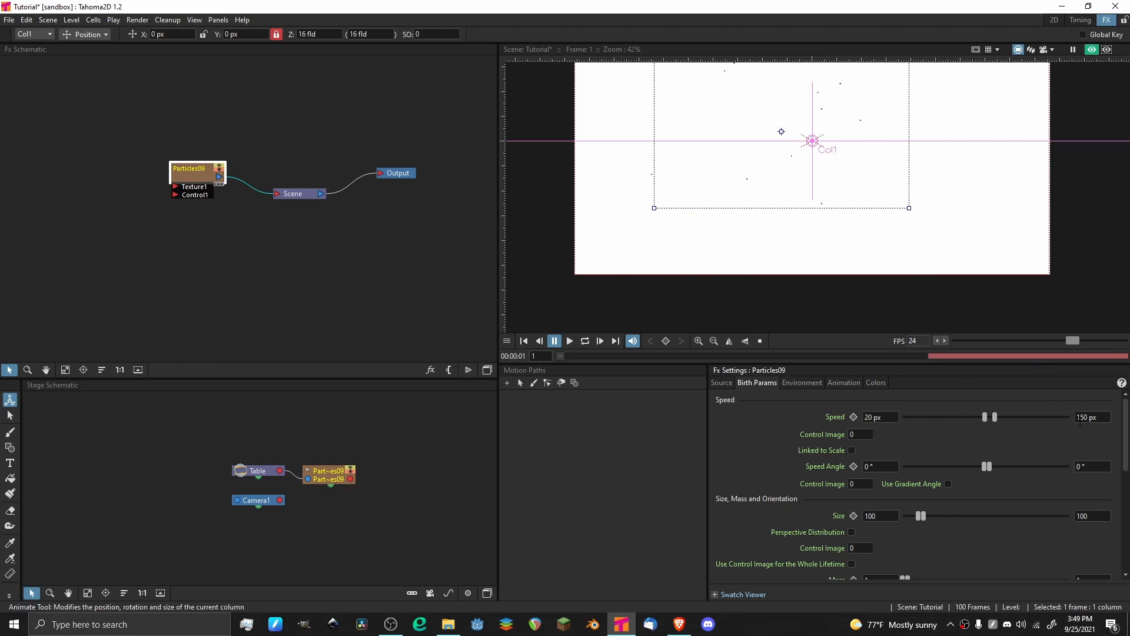
left_click_drag(747, 104, 823, 157)
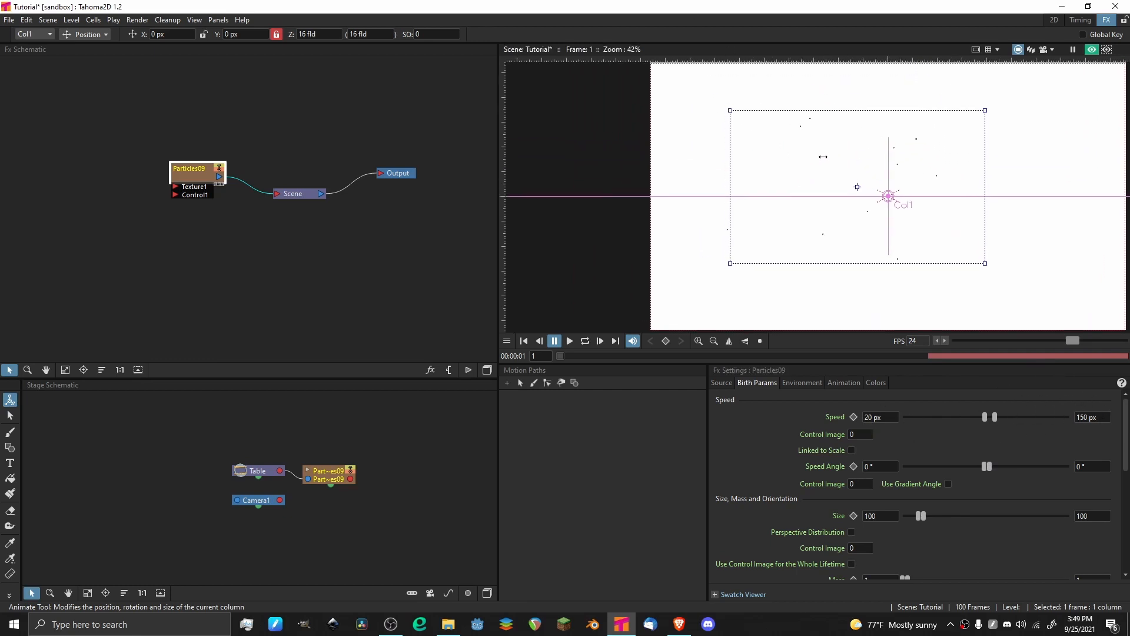
key("p")
scroll(874, 185, "down", 1)
scroll(824, 182, "down", 1)
scroll(808, 181, "up", 3)
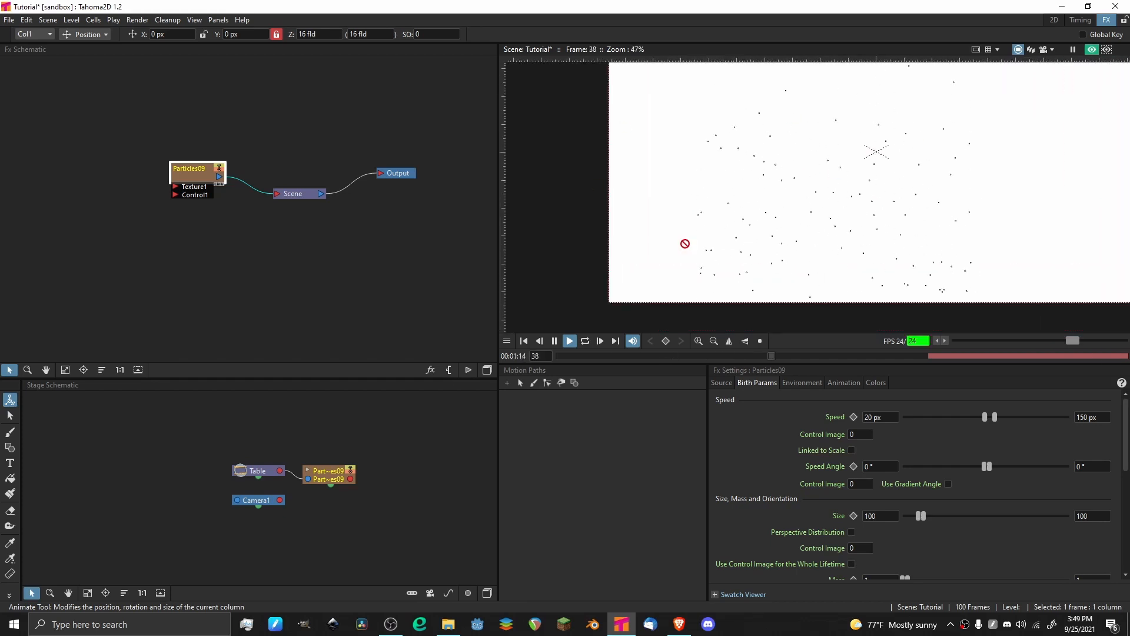
left_click(571, 343)
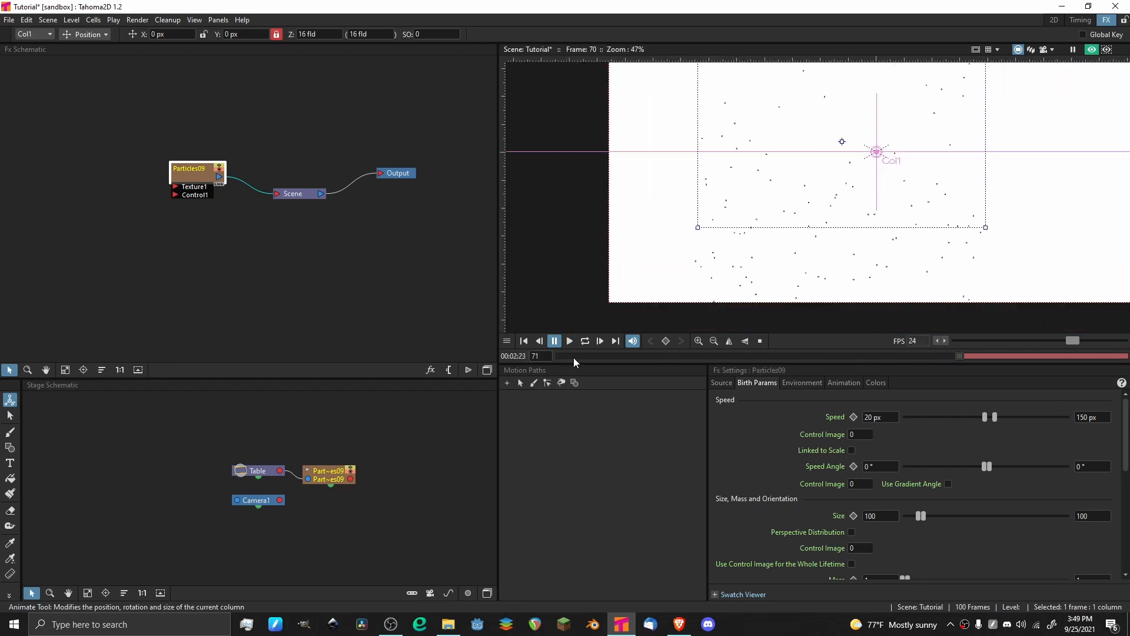
left_click_drag(573, 358, 527, 353)
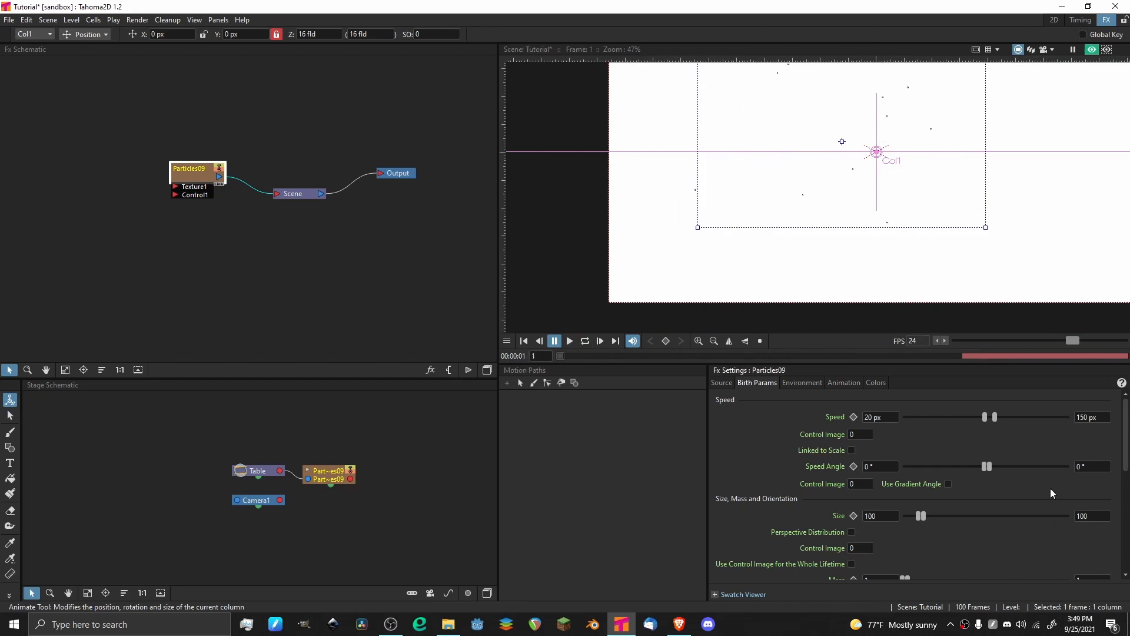
Look through the Speed Angle, Size, Mass and Orientation birth parameters and save the scene.
scroll(1001, 518, "down", 3)
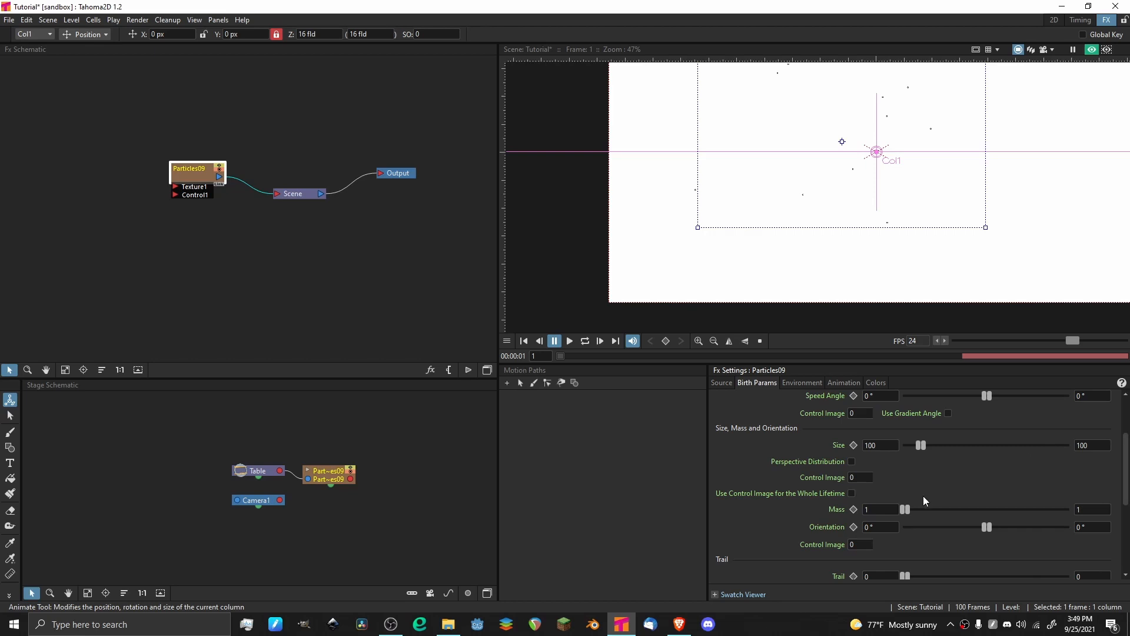
scroll(907, 471, "up", 2)
scroll(890, 452, "down", 2)
key("ctrl+s")
scroll(766, 419, "up", 1)
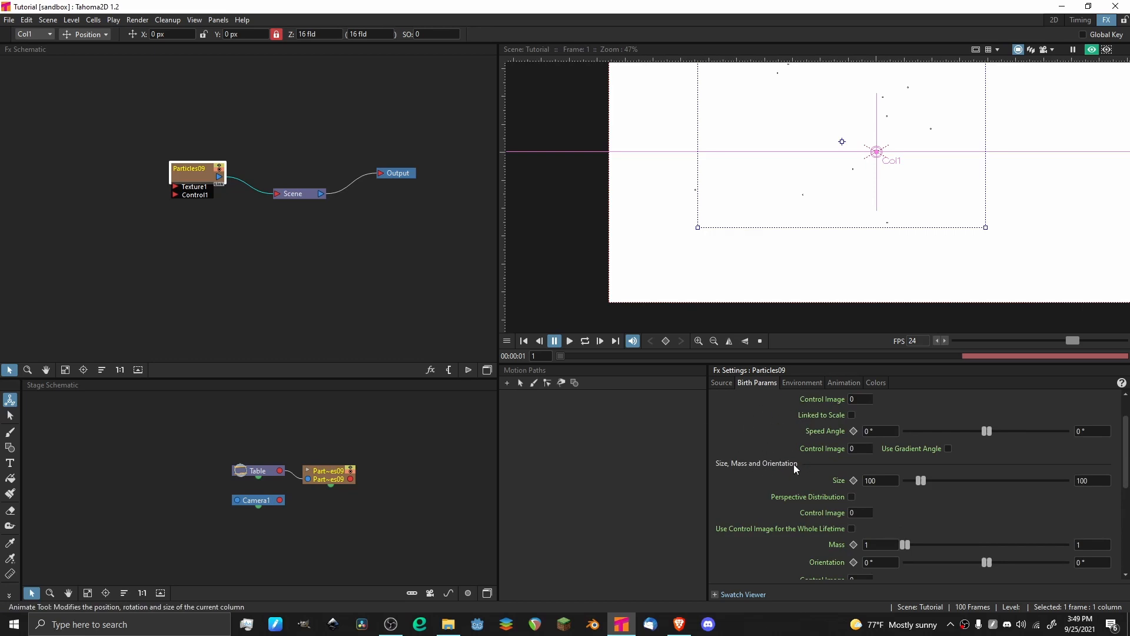
scroll(884, 501, "up", 1)
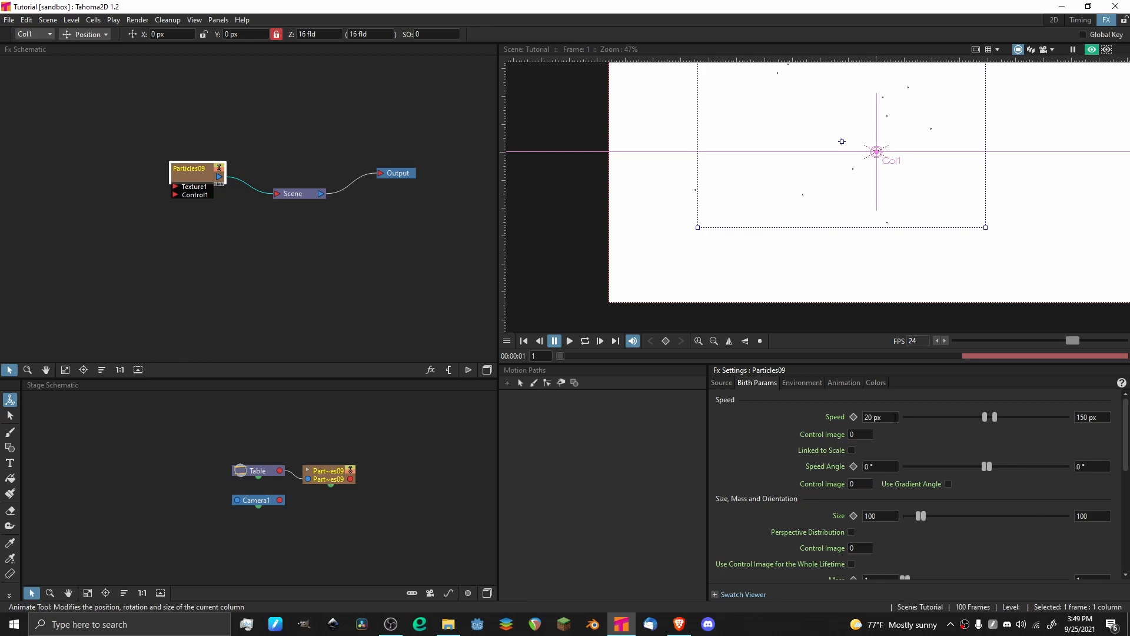
Set both the minimum and maximum birth speed of the particles to 0 px.
left_click(894, 417)
type("0")
key("Tab")
key("BackSpace")
type("0")
key("Return")
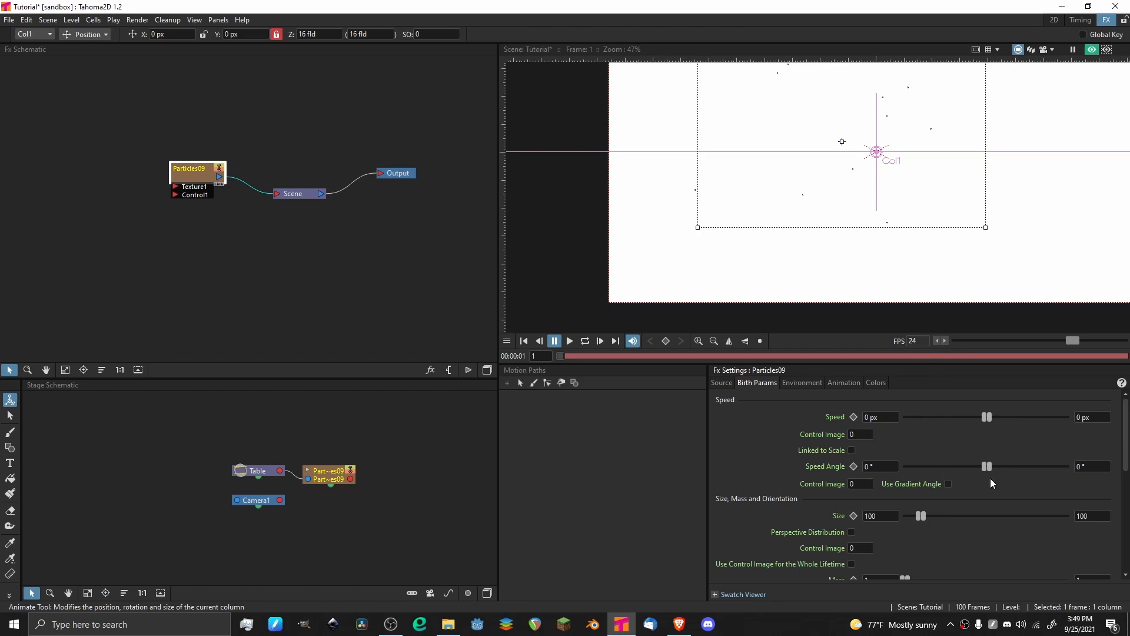
Set the particles' minimum and maximum speed to 20 px and the maximum Speed Angle to 90°.
left_click(883, 417)
key("BackSpace")
type("20")
key("Return")
left_click(1097, 465)
key("BackSpace")
type("90")
key("Return")
Preview the animation with the widened speed angle, inspect the particle spread in the viewer, and return to frame 1.
key("p")
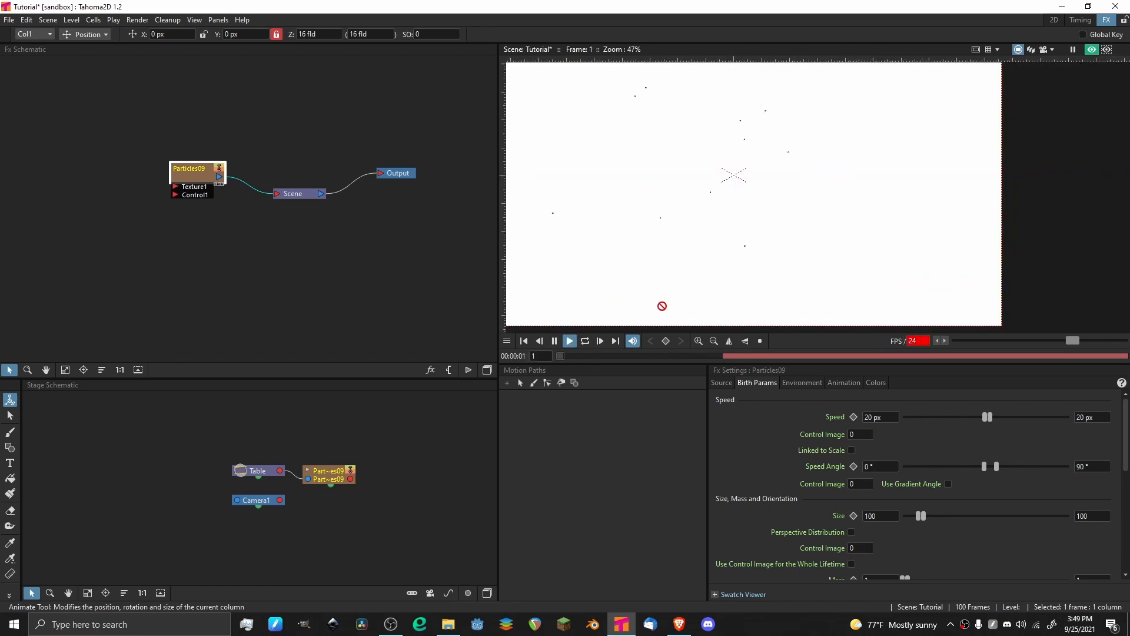
key("p")
scroll(678, 185, "down", 5)
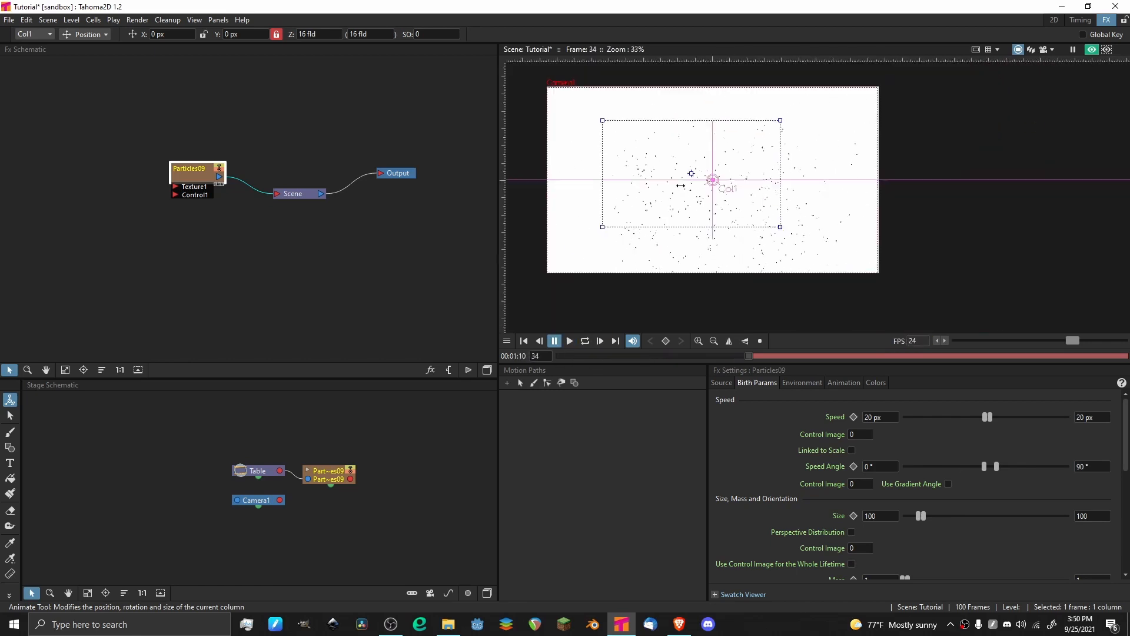
left_click_drag(608, 183, 694, 177)
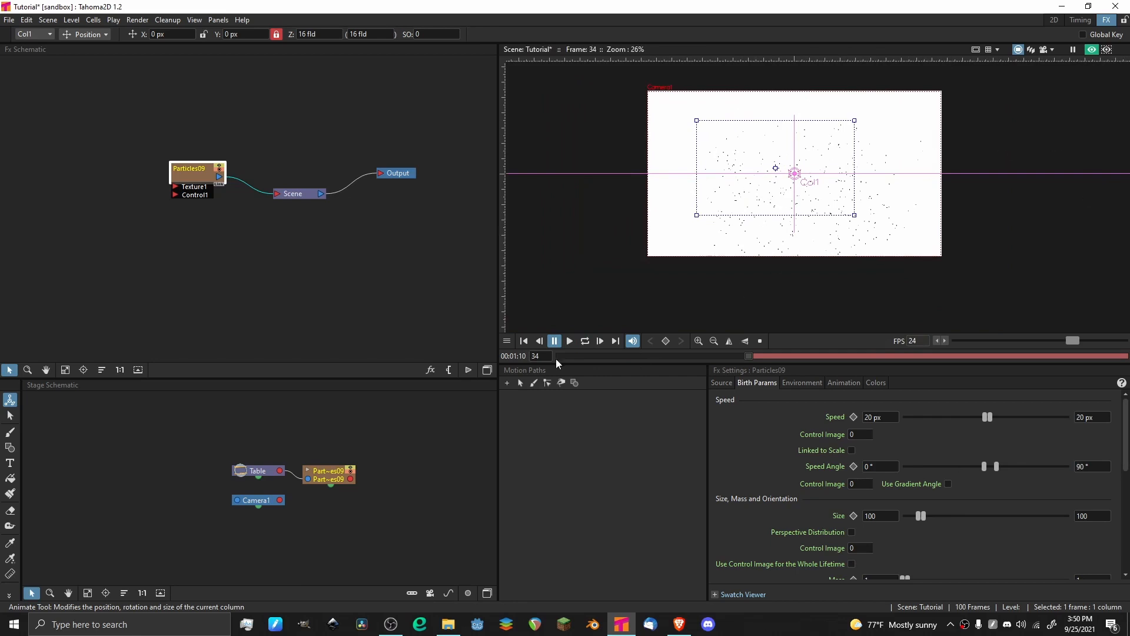
left_click_drag(585, 356, 531, 356)
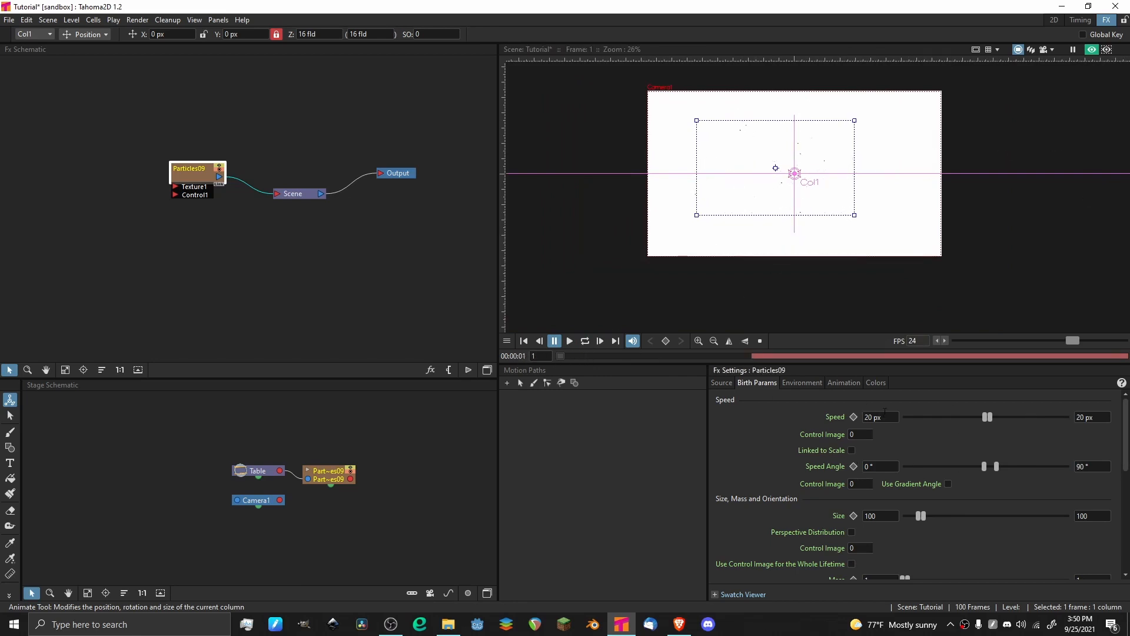
Set the particles' speed range to 0 px at both ends and the maximum Speed Angle to 0°.
left_click(876, 417)
left_click(1087, 415)
key("BackSpace")
type("0")
key("Return")
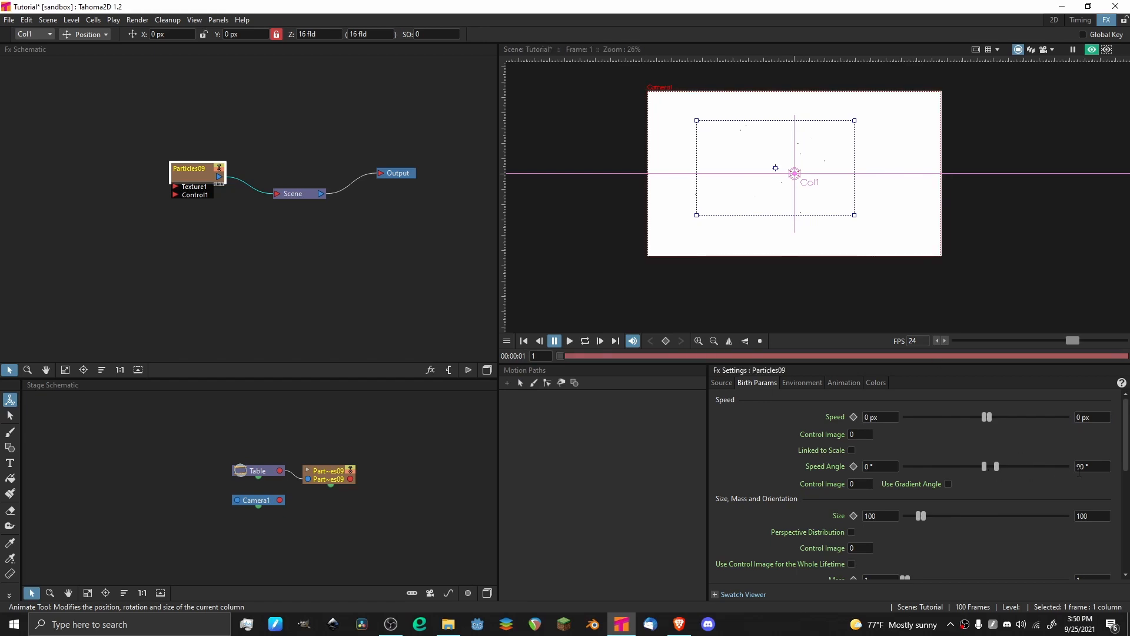
left_click(1083, 466)
key("BackSpace")
type("0")
key("Return")
Look through the Size, Mass, Orientation, Trail and Lifetime birth parameters and save the scene.
scroll(745, 451, "down", 4)
scroll(783, 450, "up", 2)
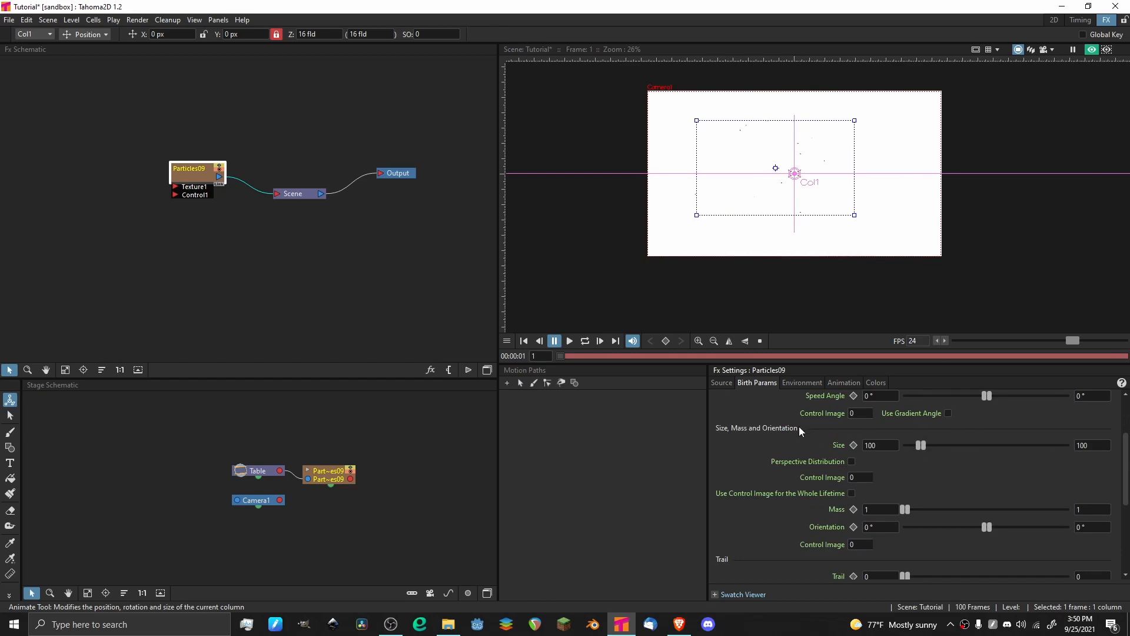
scroll(766, 434, "down", 1)
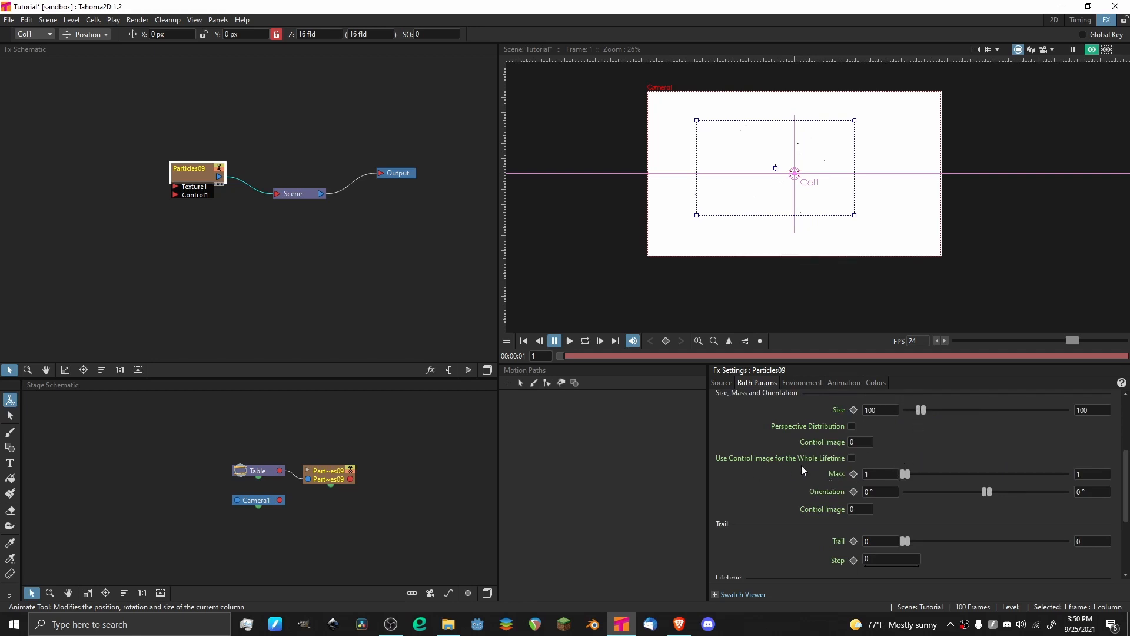
scroll(829, 454, "down", 1)
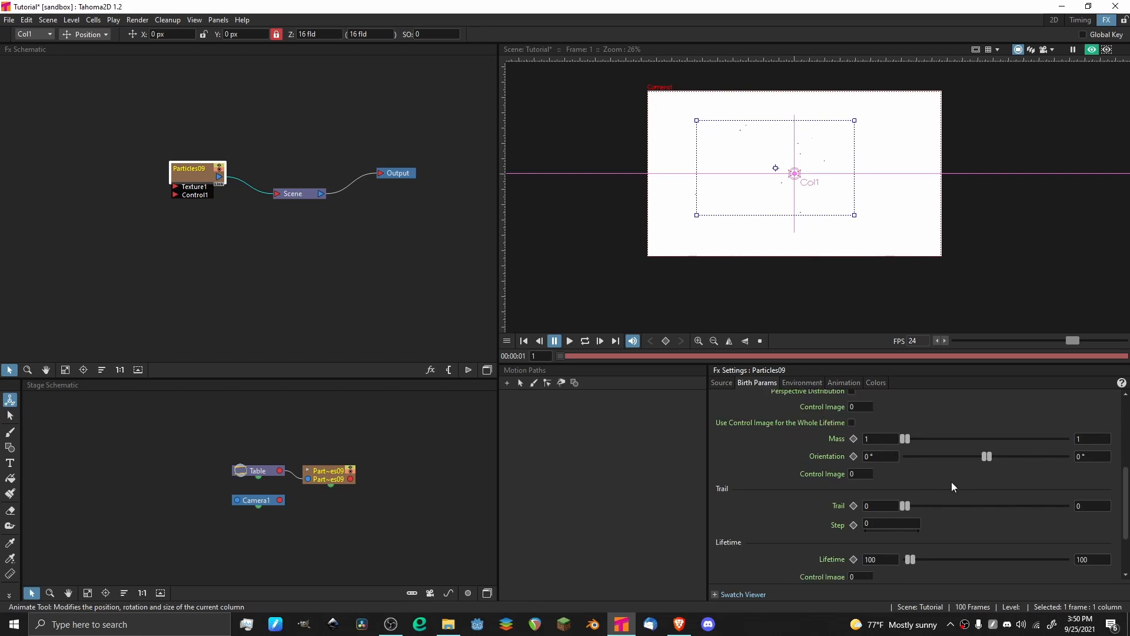
key("ctrl+s")
Set the particles' minimum and maximum Trail to 3 and preview the animation briefly.
left_click(881, 503)
scroll(890, 428, "down", 2)
key("BackSpace")
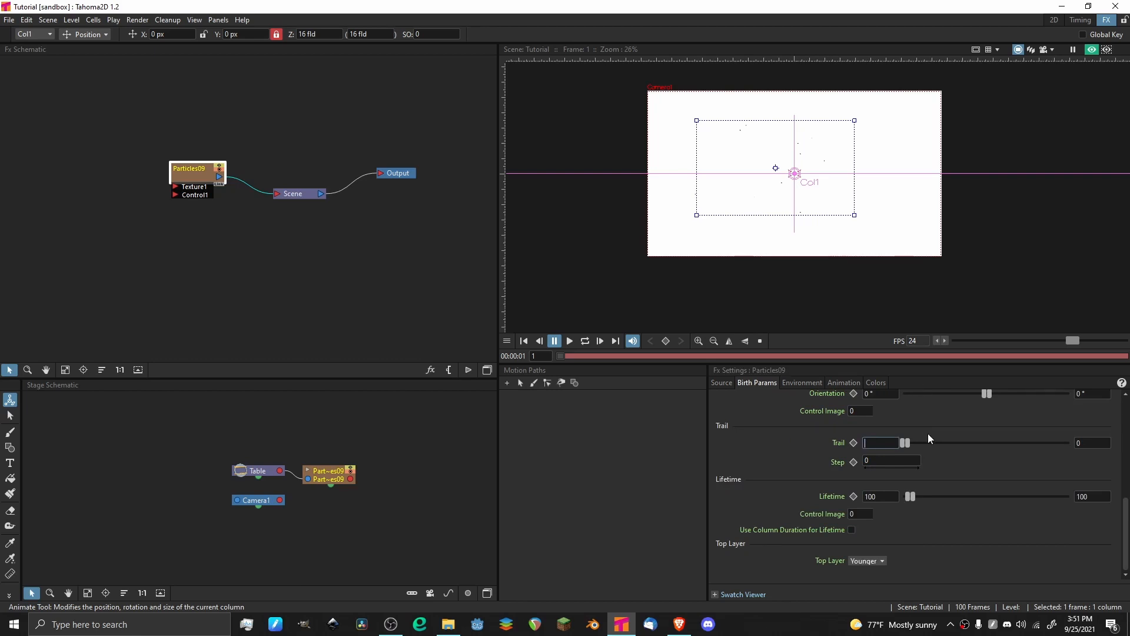
type("3")
key("Return")
key("p")
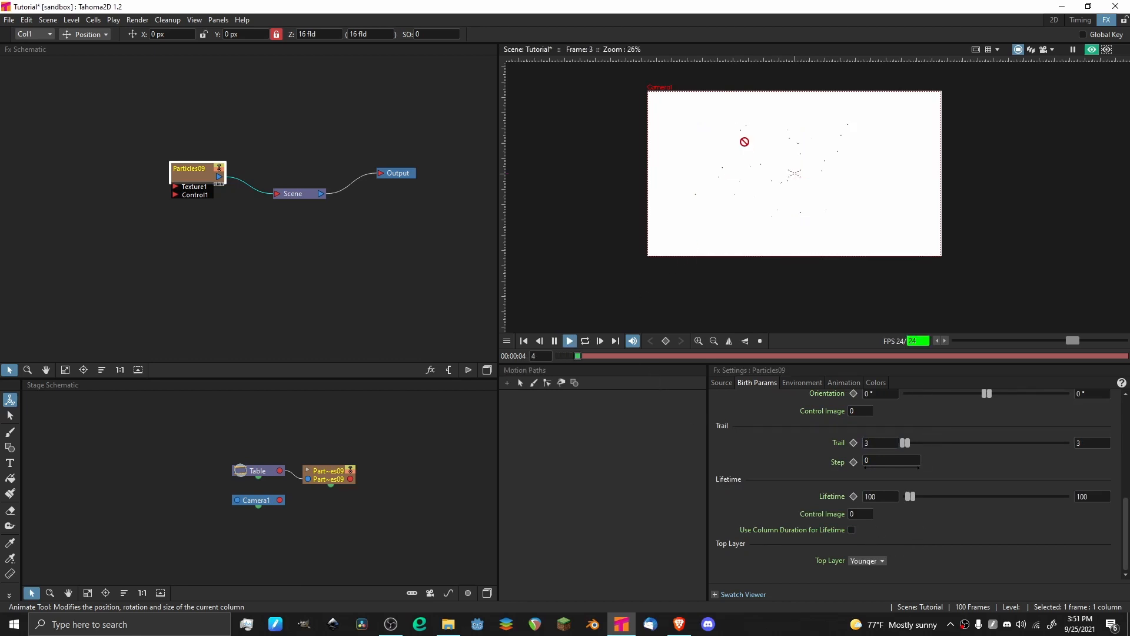
scroll(780, 165, "up", 4)
key("p")
Set the particles' minimum and maximum birth speed to 30 px.
scroll(769, 429, "up", 8)
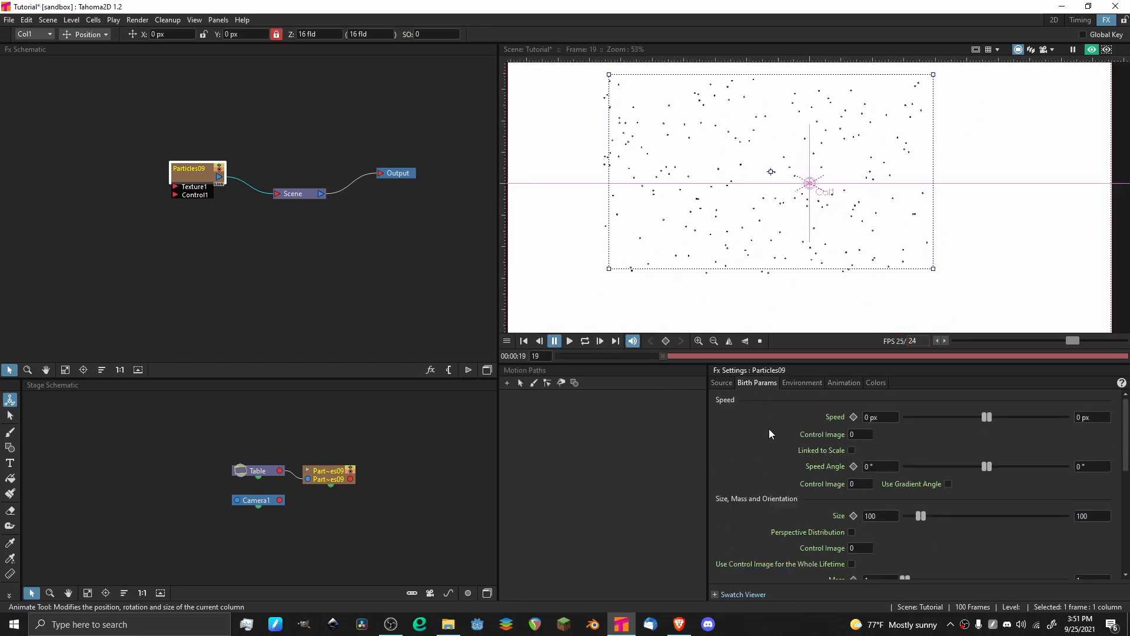
left_click(880, 417)
key("BackSpace")
type("30")
key("Return")
Play the animation, examine the trails behind the moving particles at close and wide view, and return to frame 1.
left_click(570, 341)
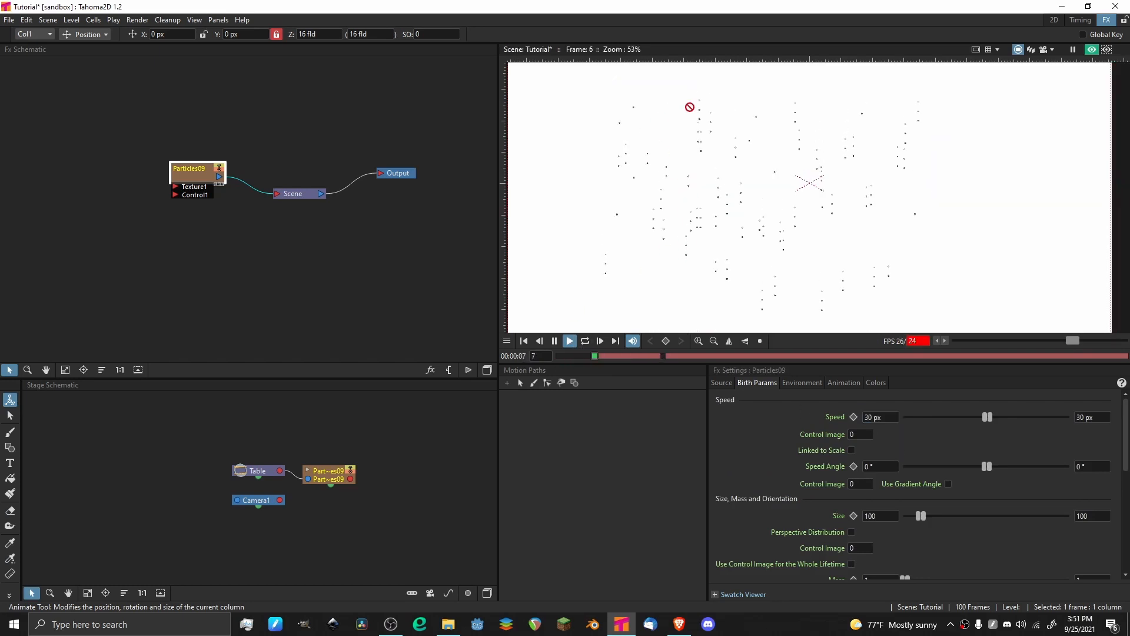
scroll(727, 202, "up", 3)
key("p")
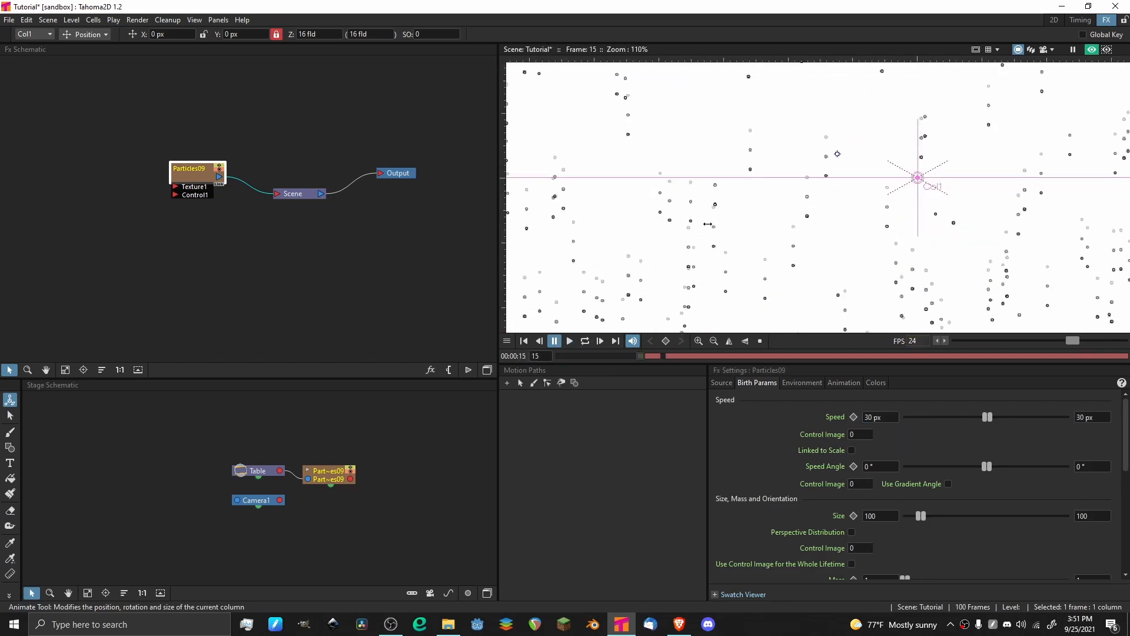
scroll(620, 236, "down", 5)
key("p")
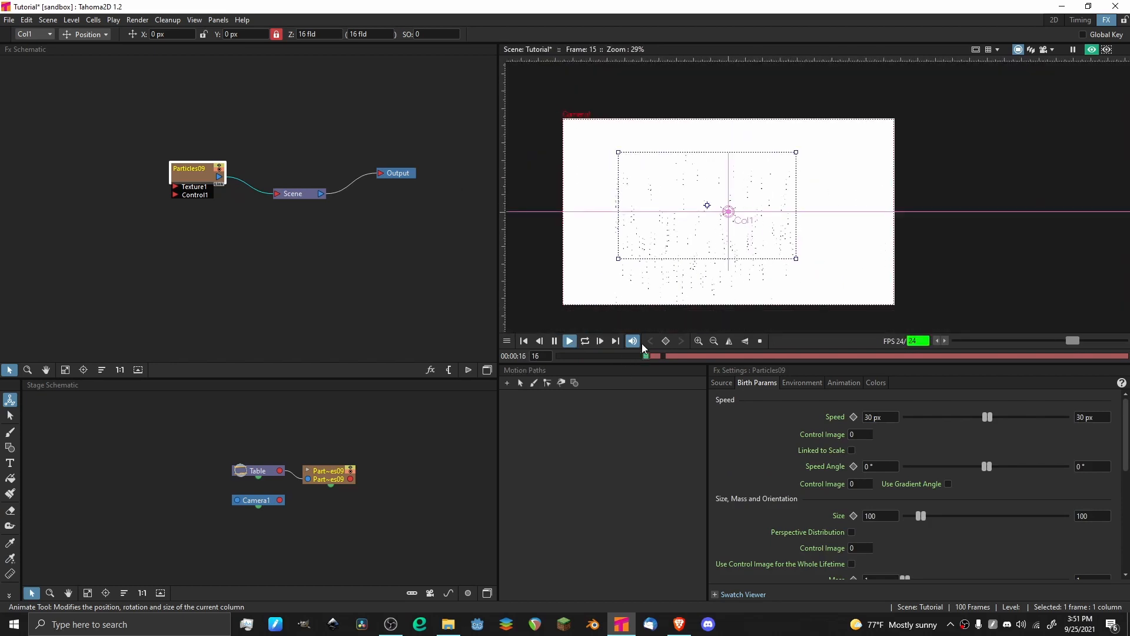
scroll(662, 241, "up", 3)
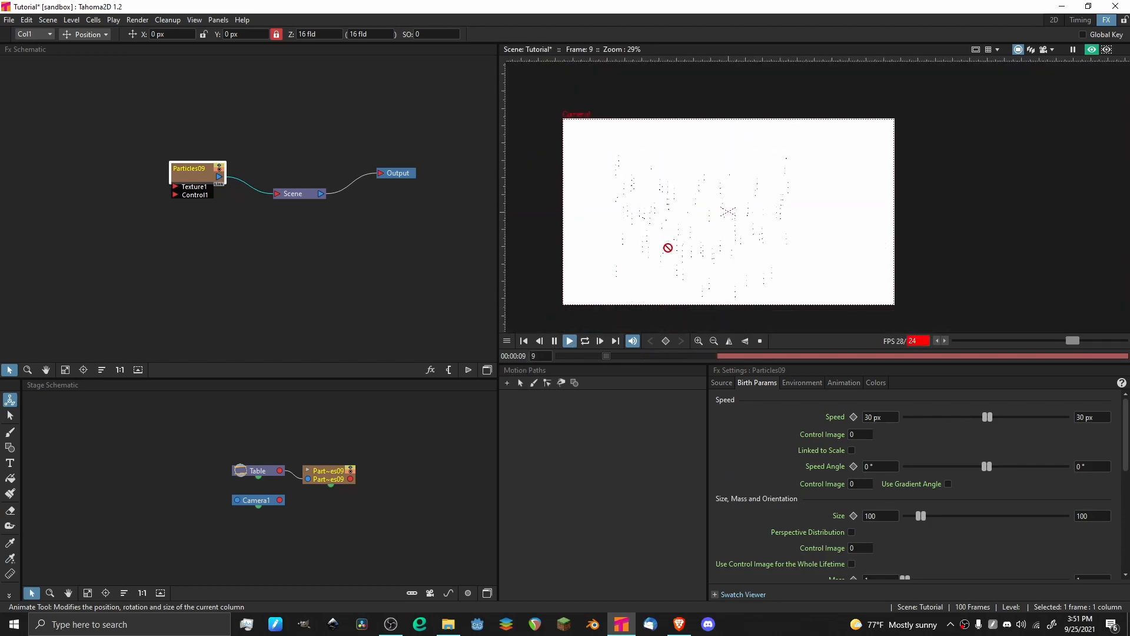
left_click(554, 340)
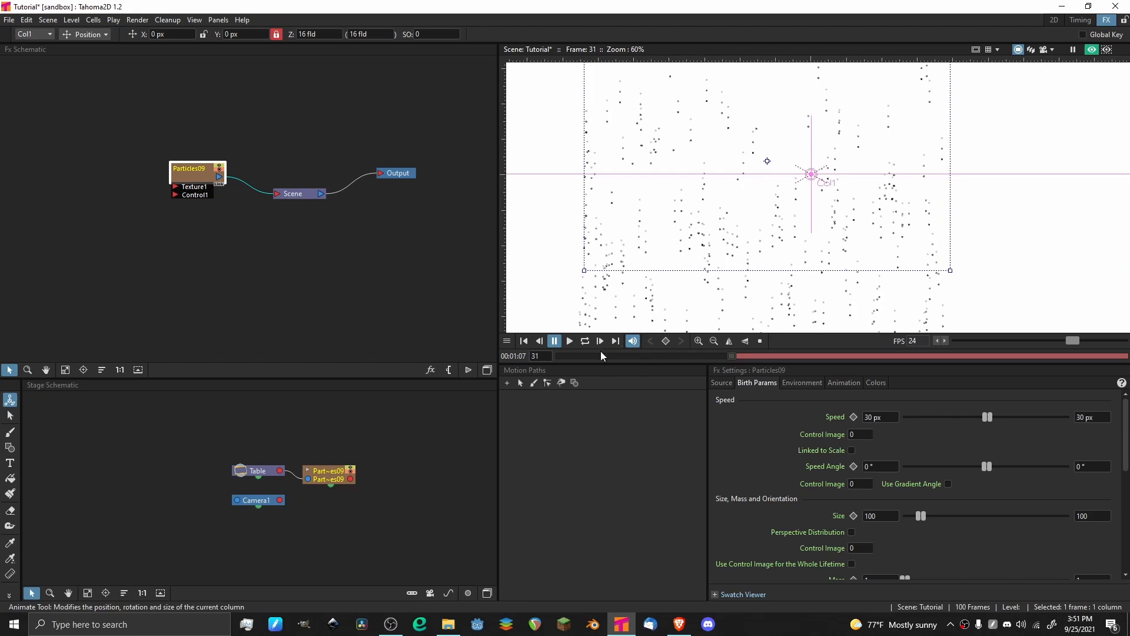
left_click_drag(591, 362, 527, 343)
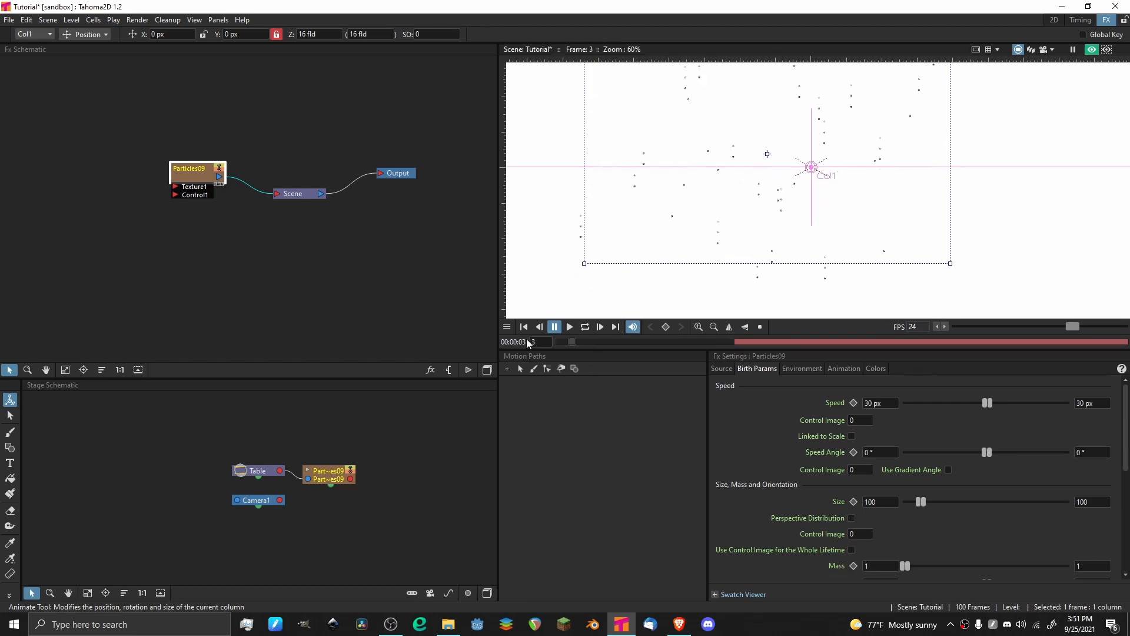
Set the minimum Trail value to 0 and save the scene.
scroll(805, 459, "down", 4)
left_click(886, 494)
key("BackSpace")
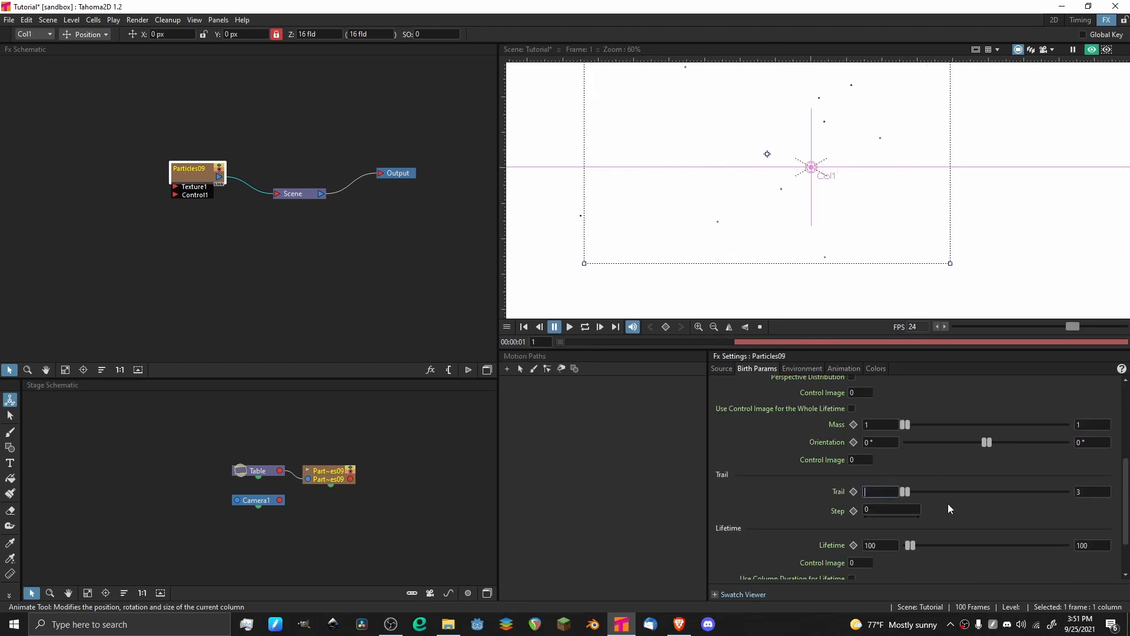
type("0")
key("Return")
scroll(772, 393, "down", 2)
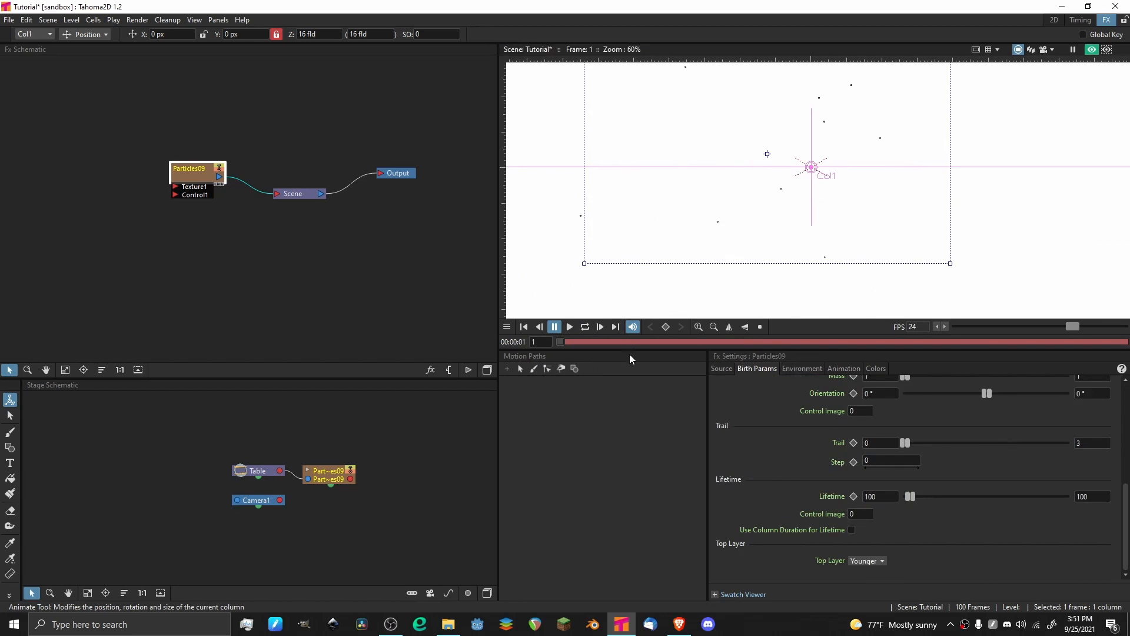
key("ctrl+s")
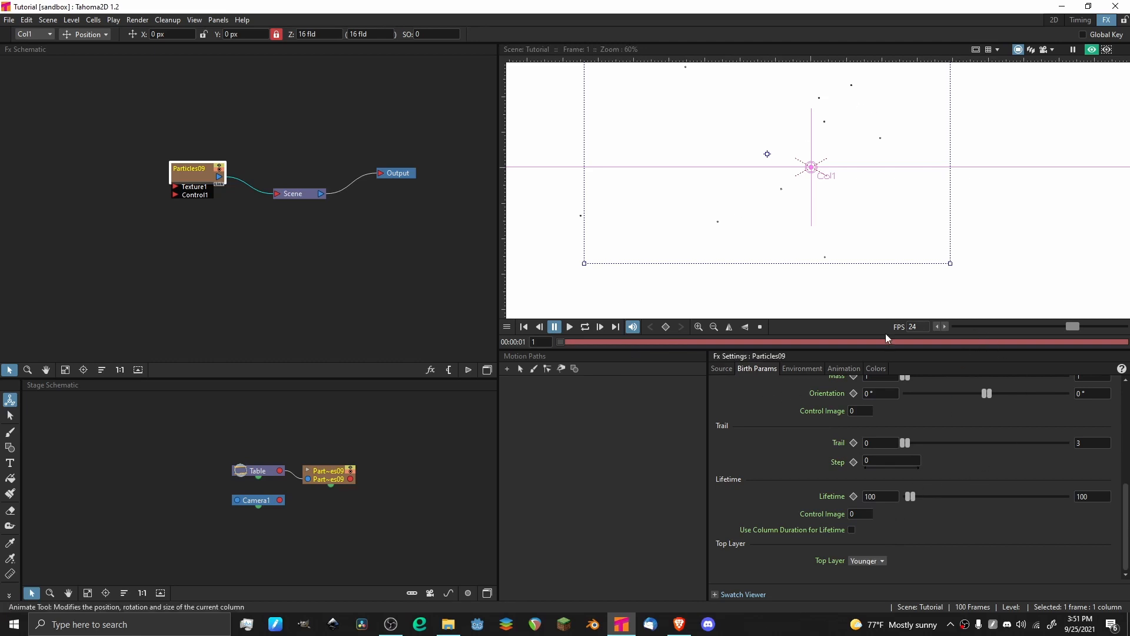
Set the particles' minimum and maximum Lifetime to 30.
scroll(890, 130, "down", 2)
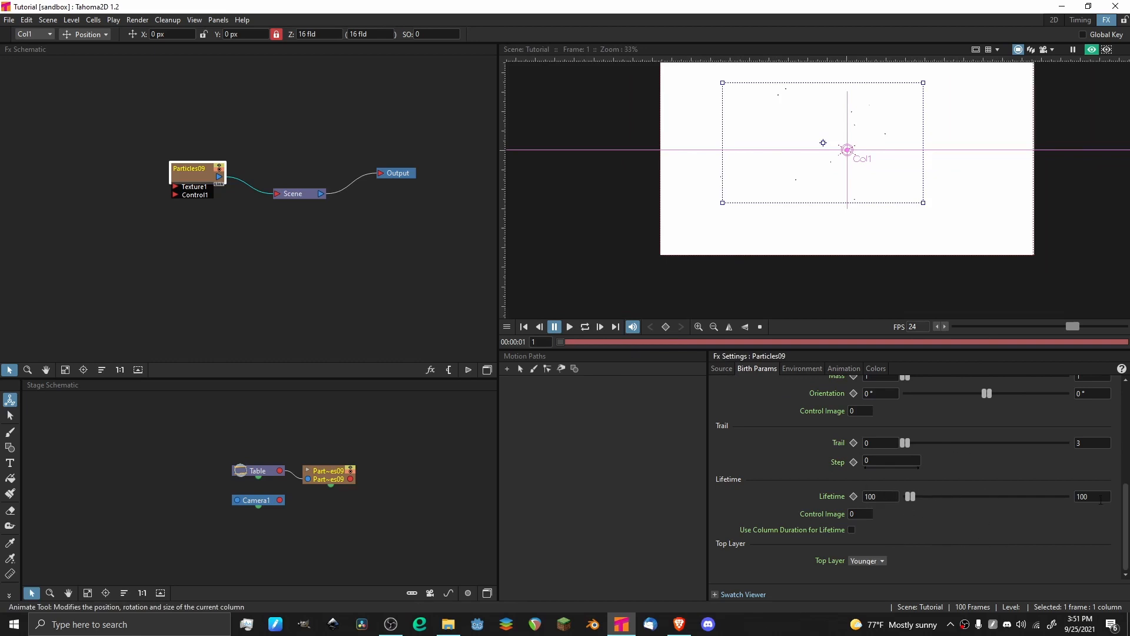
left_click(1076, 496)
type("30")
key("Return")
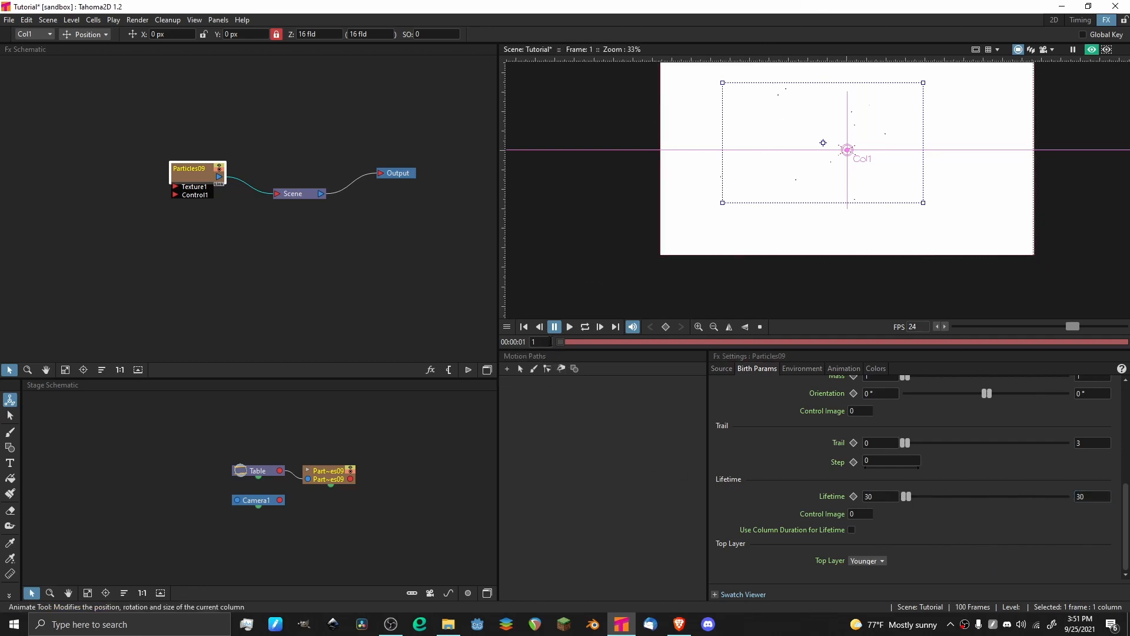
Preview the animation with the shortened lifetime and watch when the particles disappear.
key("p")
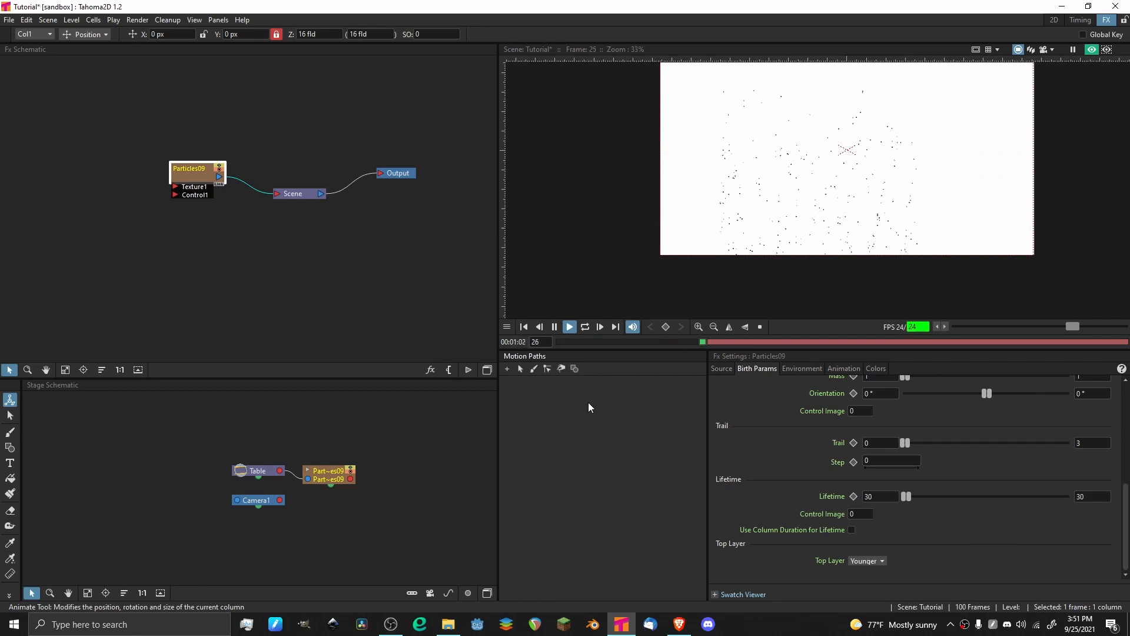
scroll(782, 144, "up", 4)
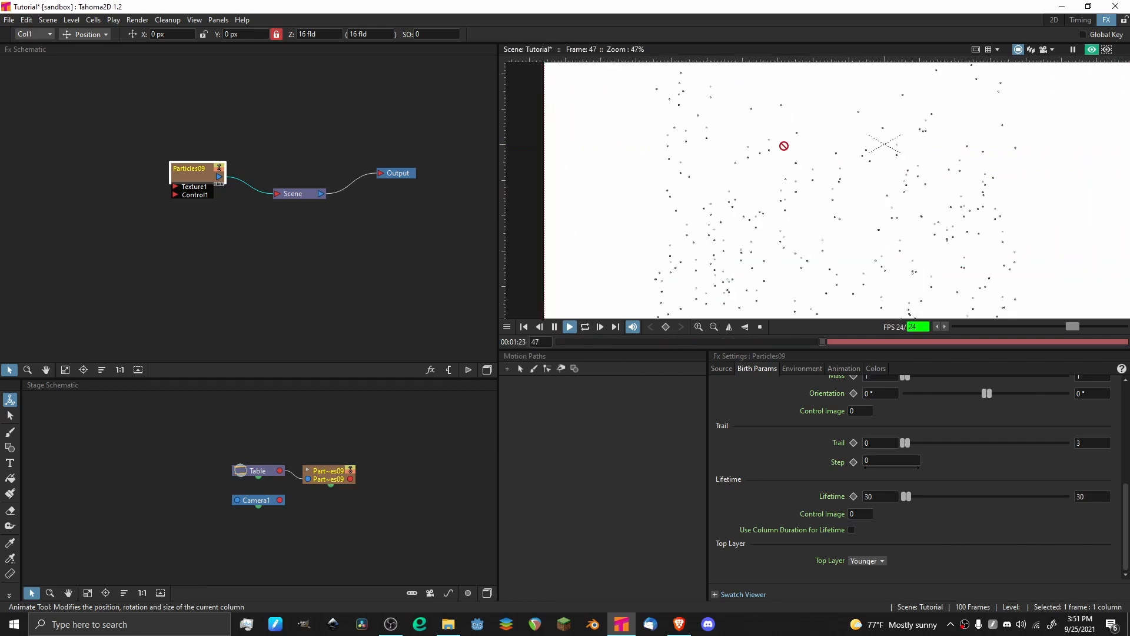
scroll(784, 205, "down", 3)
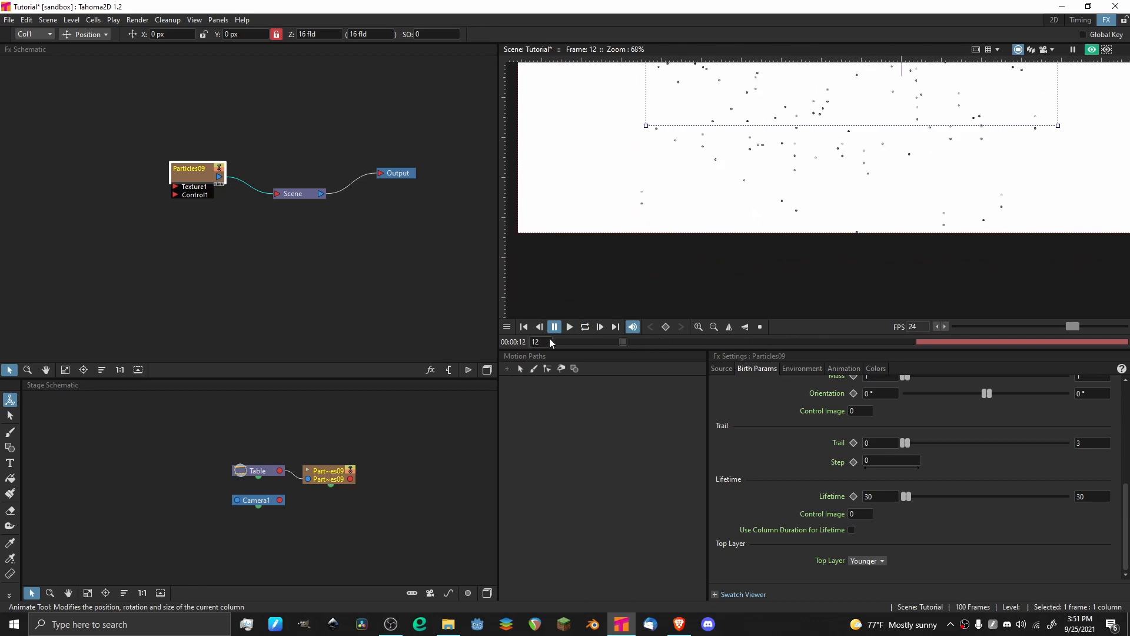
key("p")
Set the particles' minimum and maximum Lifetime to 10.
left_click(875, 498)
key("BackSpace")
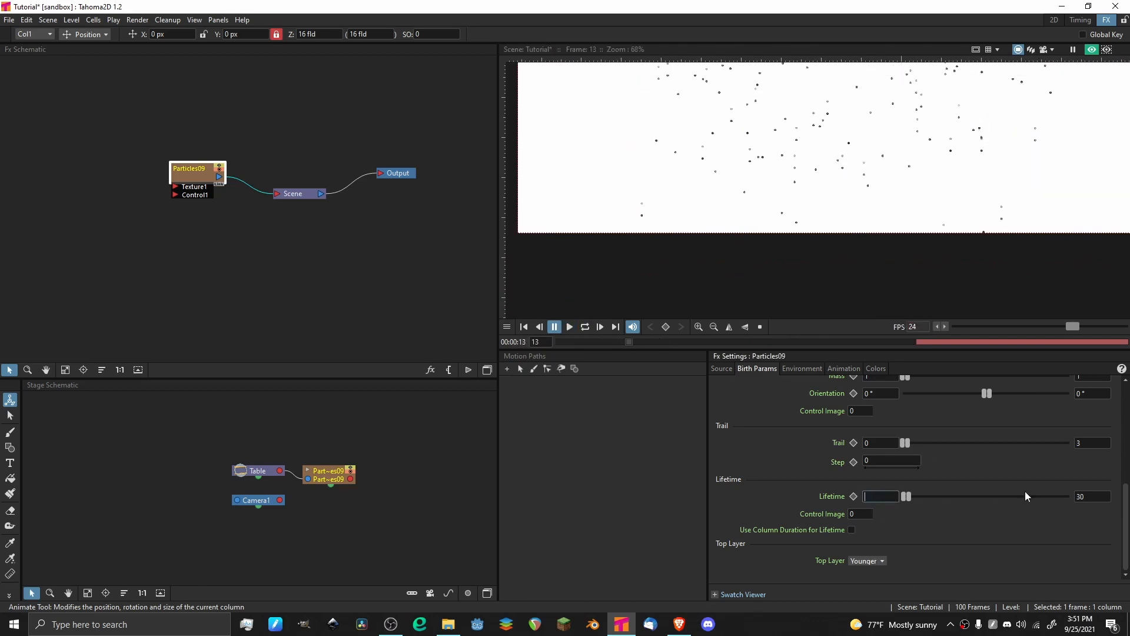
left_click(1076, 496)
key("BackSpace")
type("10")
key("Return")
Replay the animation from the start, examine how soon the particles die out, and return to frame 1.
left_click_drag(577, 342, 521, 316)
key("p")
left_click_drag(747, 185, 746, 204)
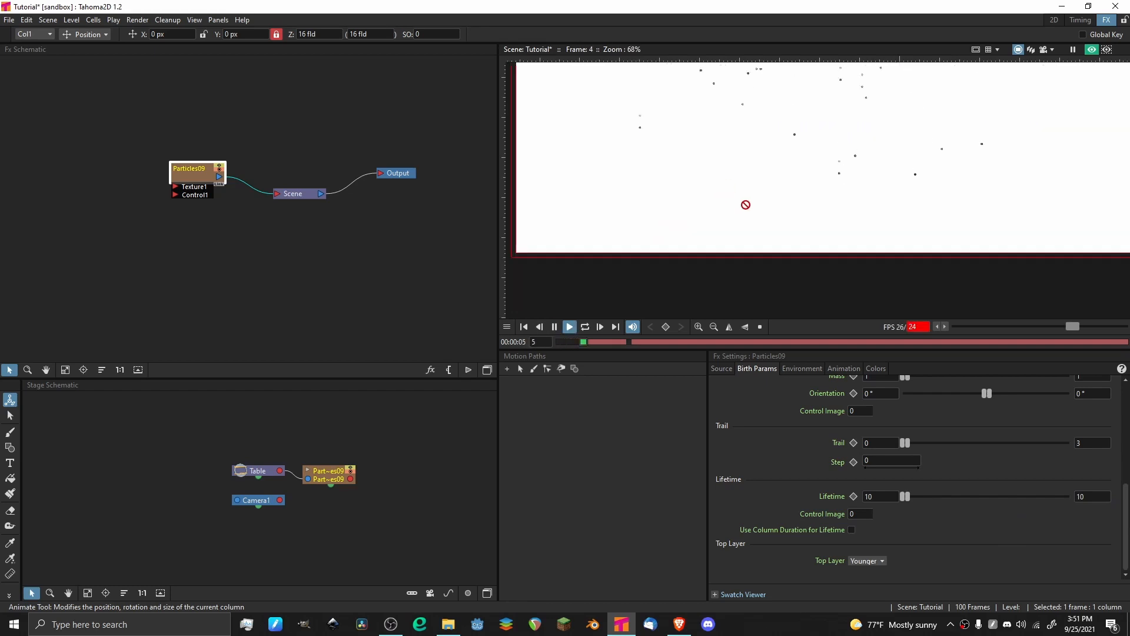
scroll(722, 171, "down", 2)
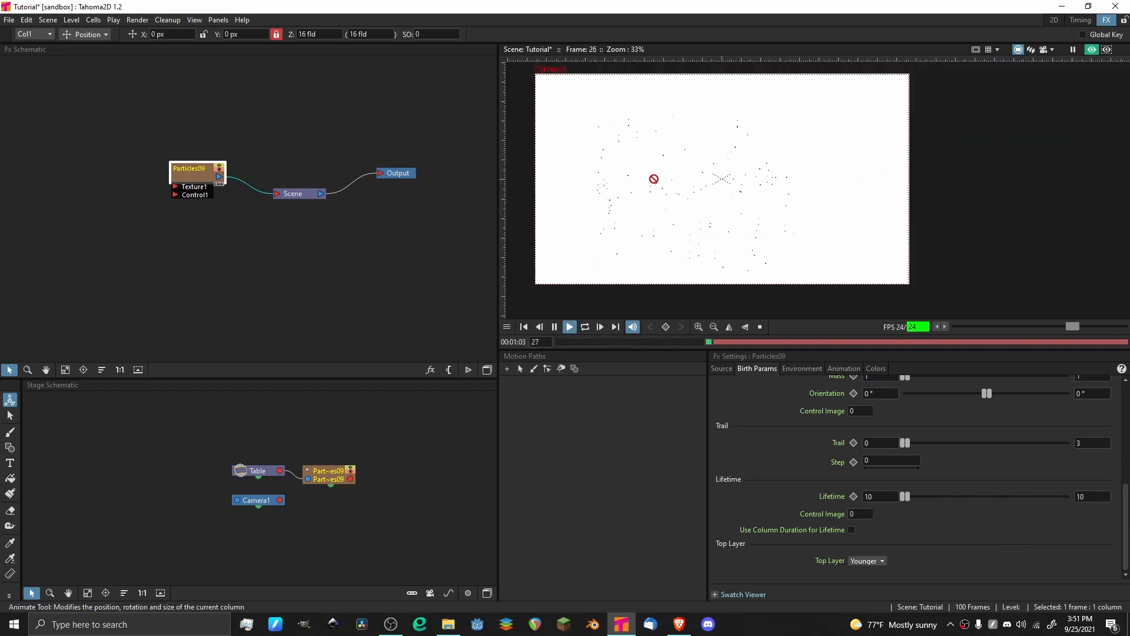
left_click_drag(612, 123, 709, 184)
scroll(838, 194, "up", 2)
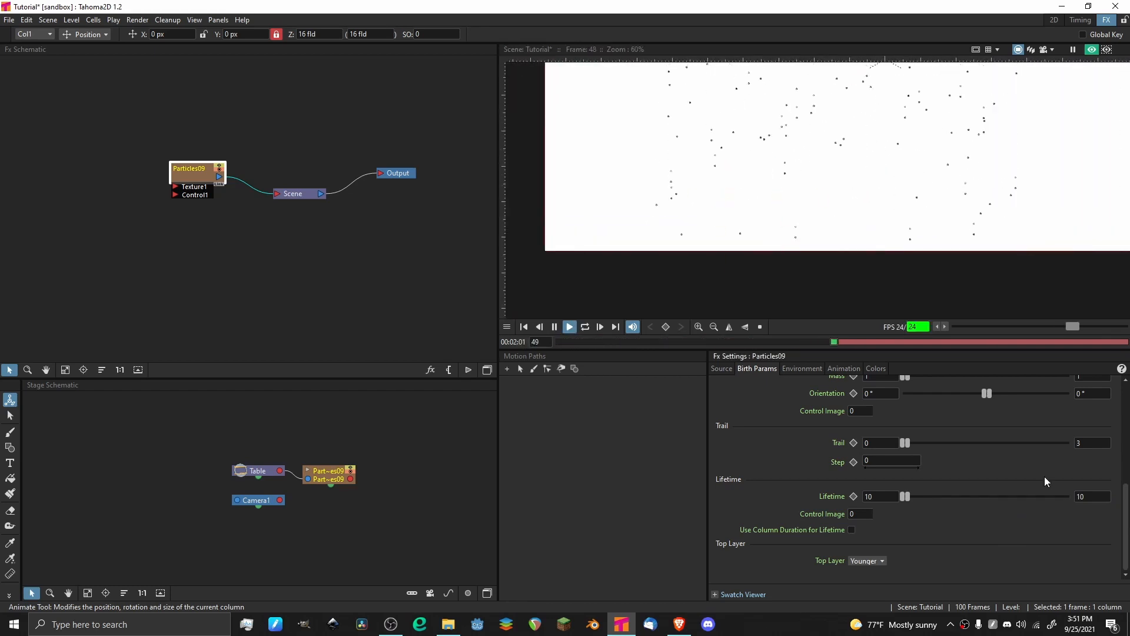
left_click_drag(592, 342, 544, 342)
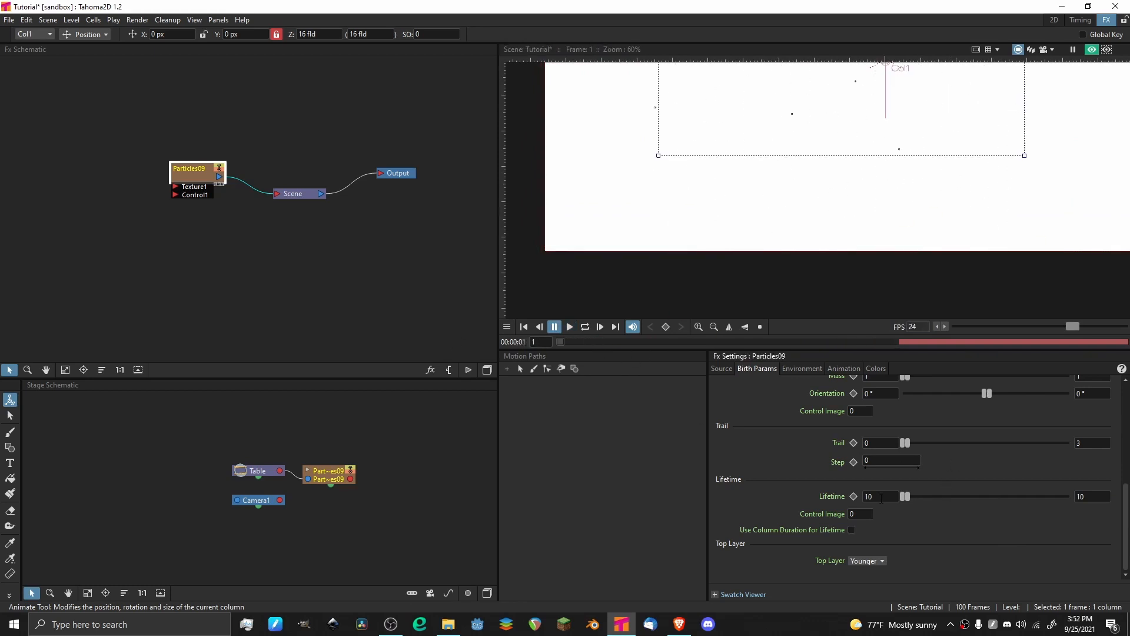
Set both the minimum and maximum Lifetime of the particles to 100.
double_click(881, 496)
key("BackSpace")
type("100")
key("Return")
scroll(721, 189, "down", 1)
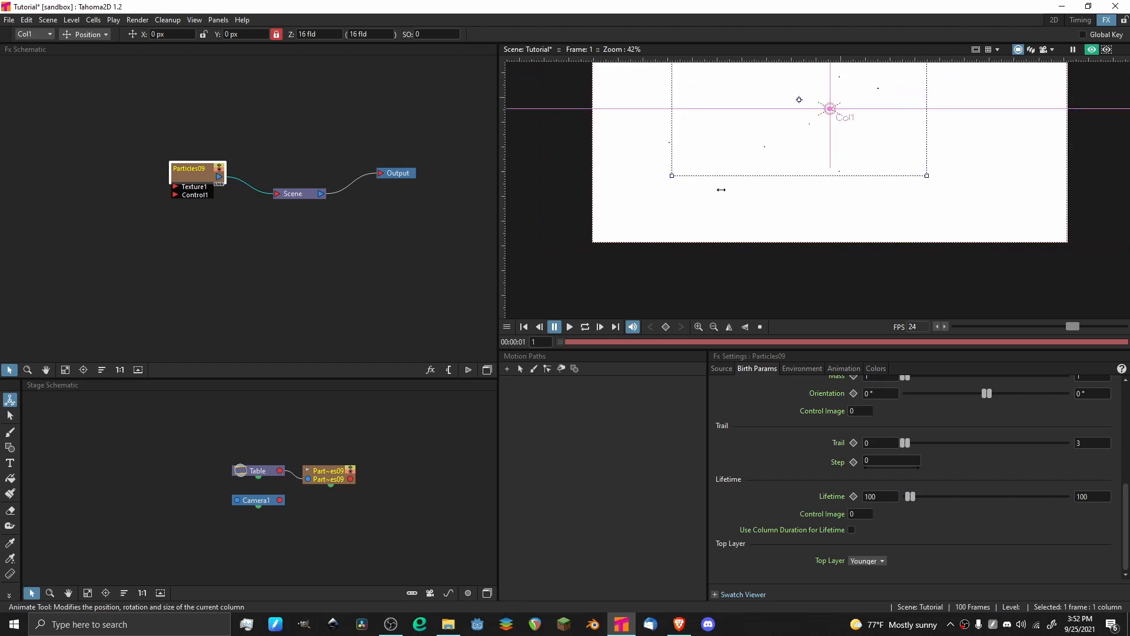
Set the particles' environment Gravity to 20 and preview its effect by playing the animation.
left_click(803, 368)
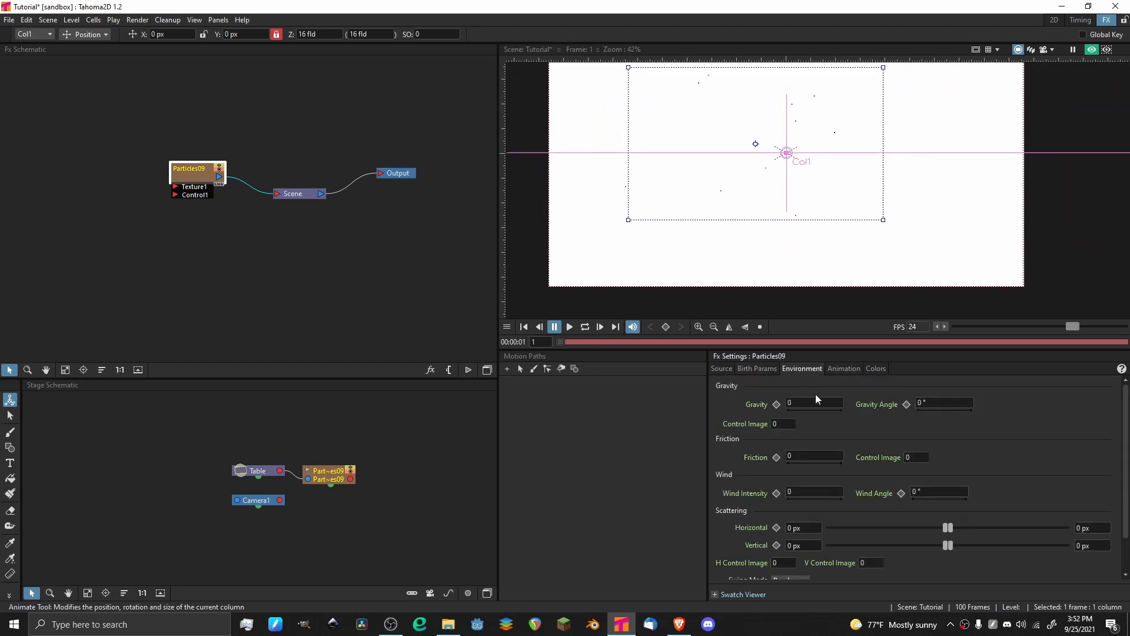
left_click(796, 405)
type("20")
key("Return")
key("p")
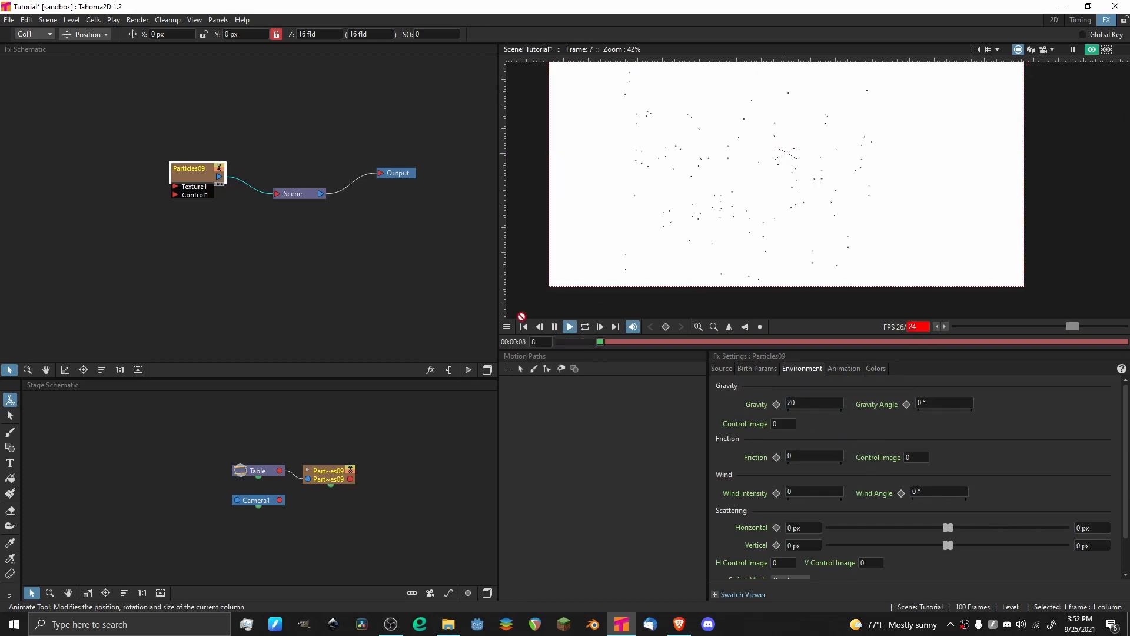
key("p")
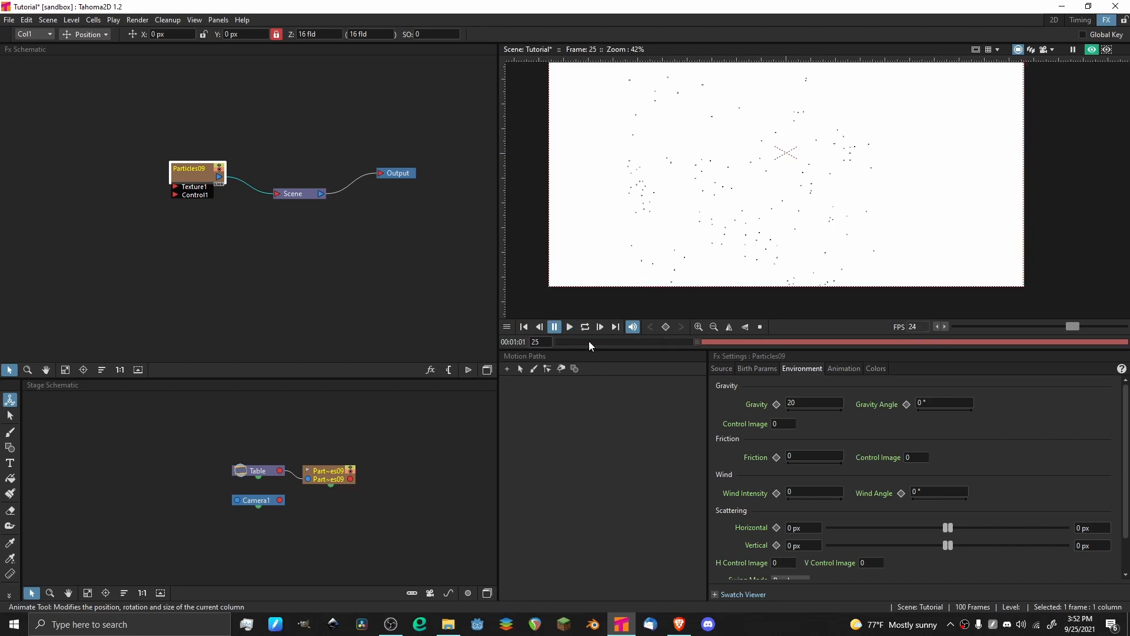
Set the particles' Gravity Angle to 90° and play the animation to preview it.
left_click(937, 400)
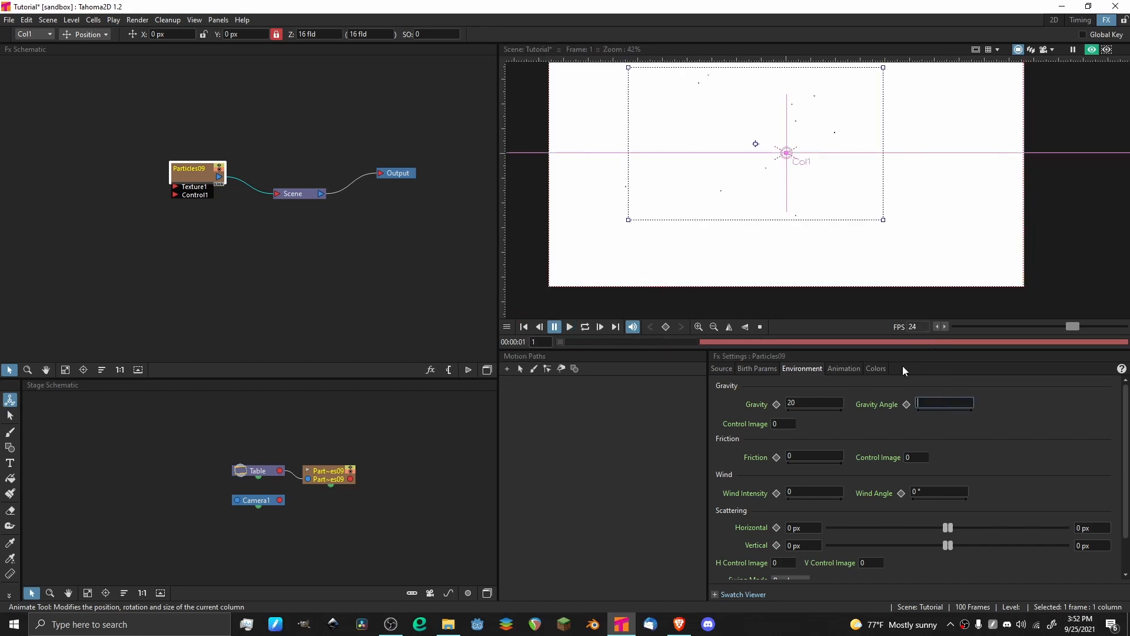
type("90")
key("Return")
key("p")
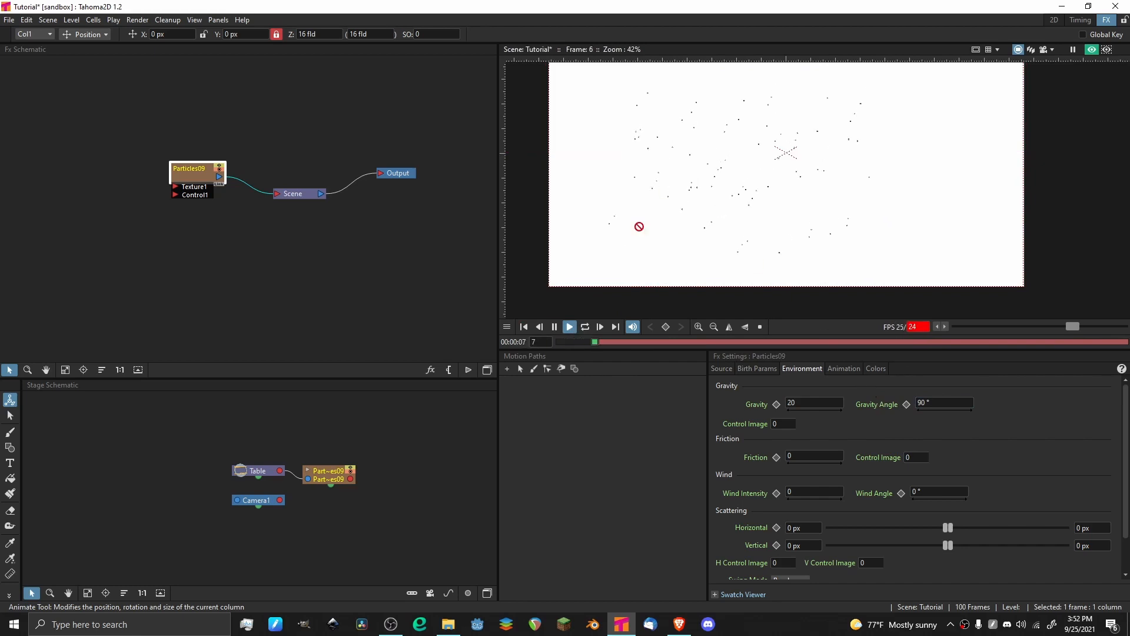
Examine the angled particle motion during playback, save the scene, and return to frame 1.
scroll(739, 119, "down", 2)
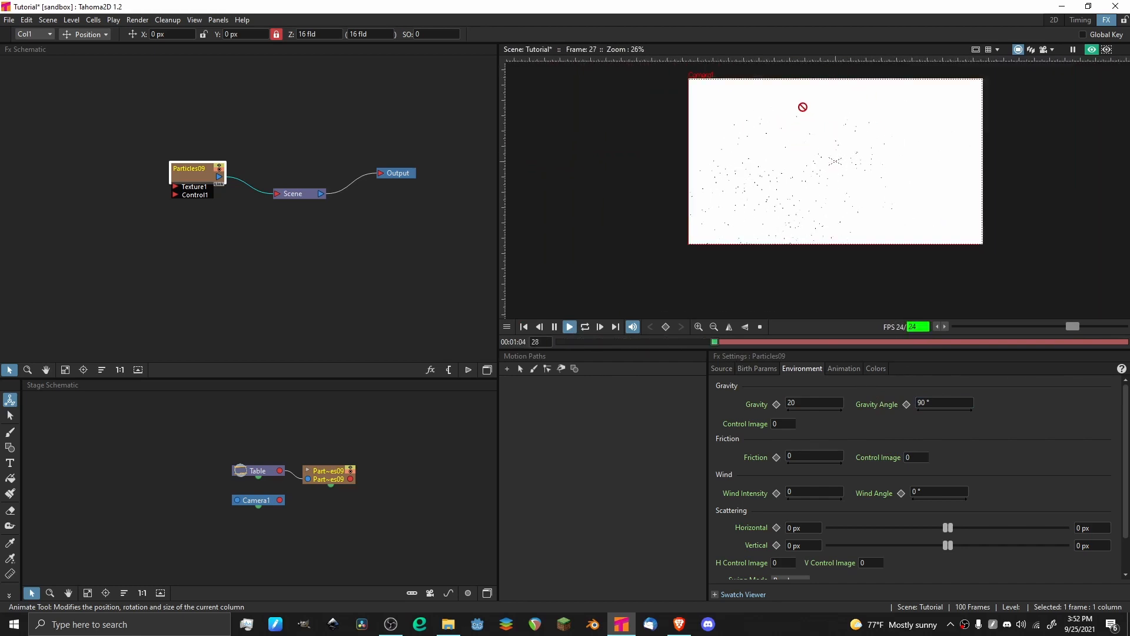
scroll(803, 107, "up", 4)
scroll(848, 107, "down", 4)
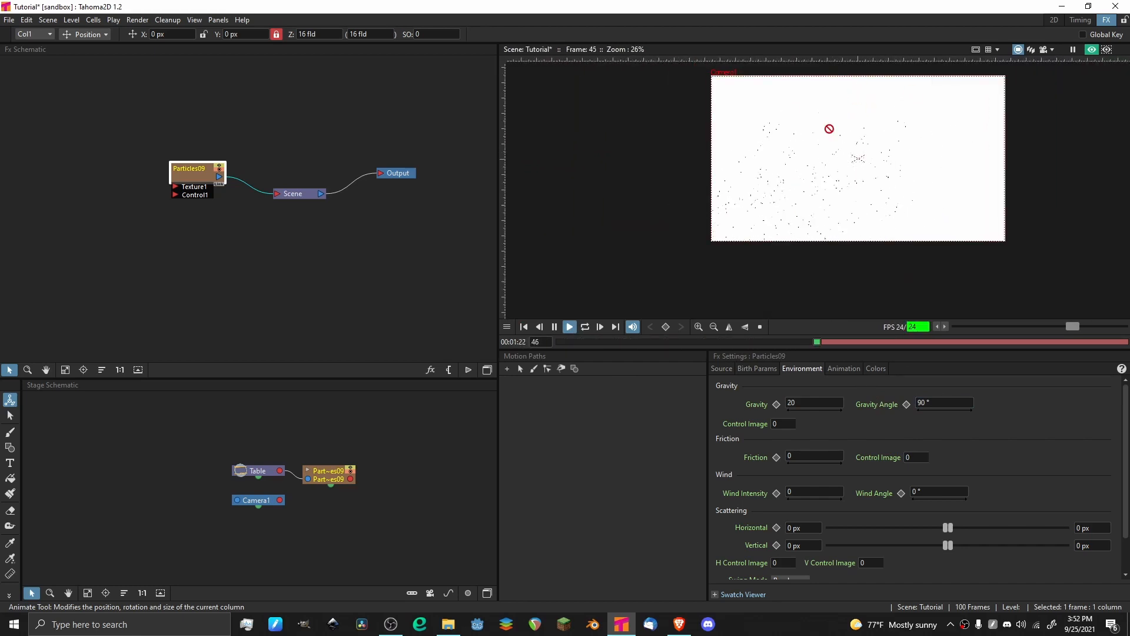
key("ctrl+s")
key("p")
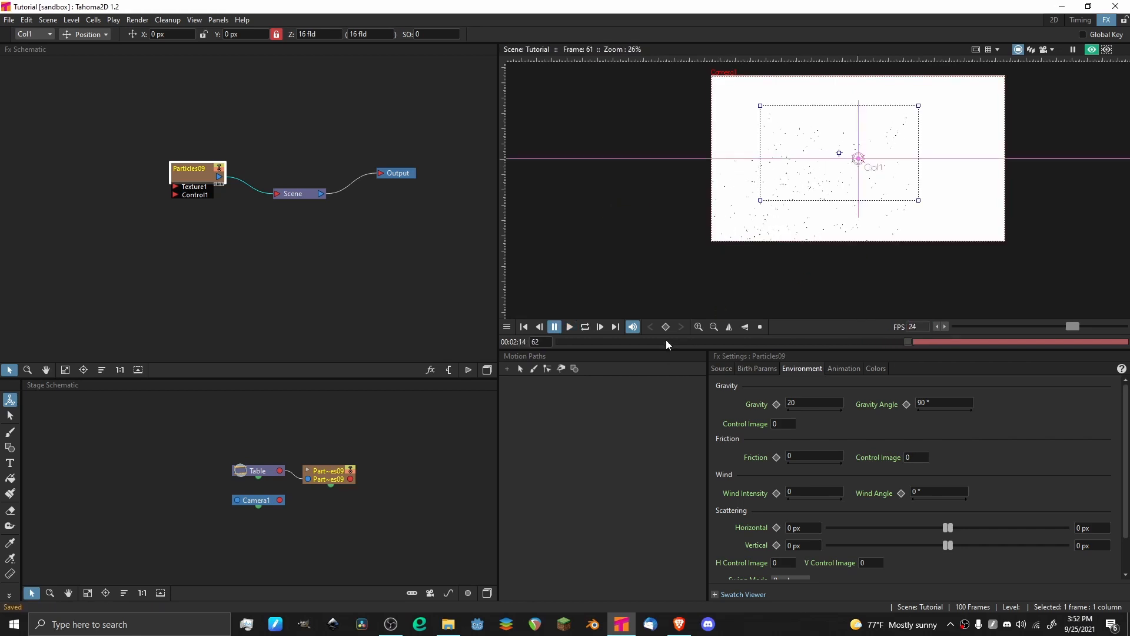
left_click(561, 342)
Set the particles' minimum and maximum Mass to 3 in the birth parameters and preview the animation.
left_click(767, 368)
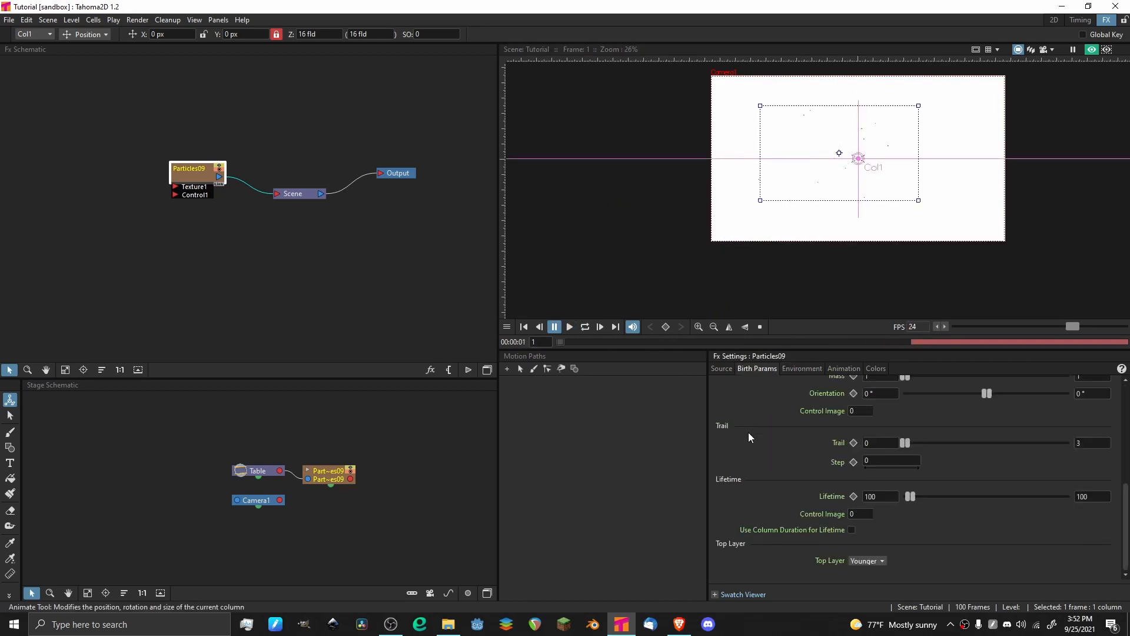
scroll(749, 436, "up", 4)
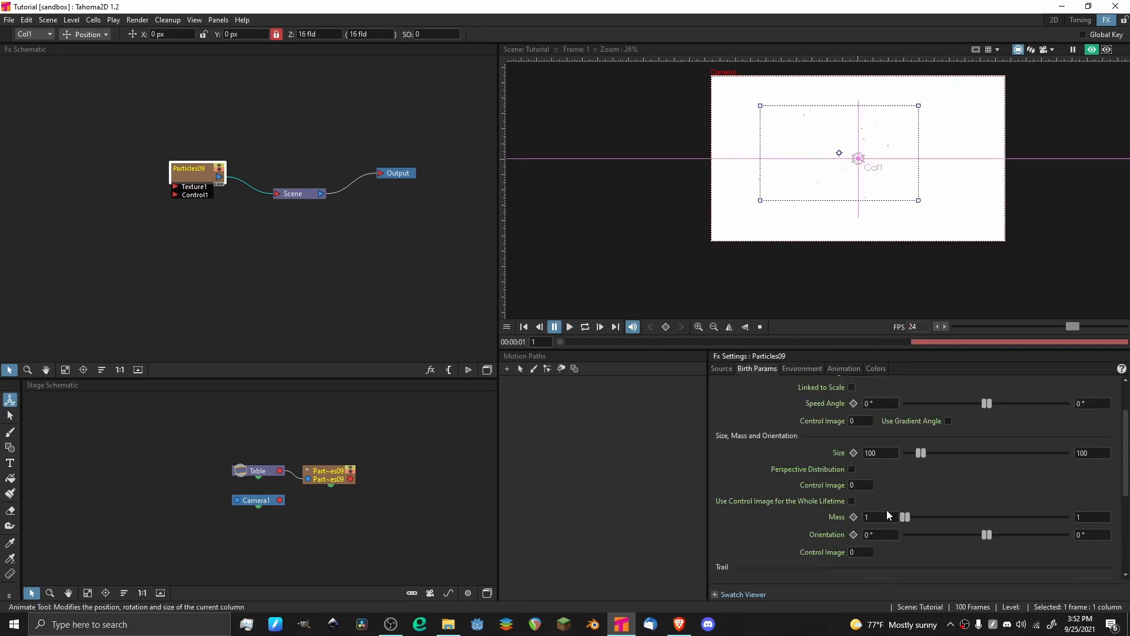
type("3")
key("Return")
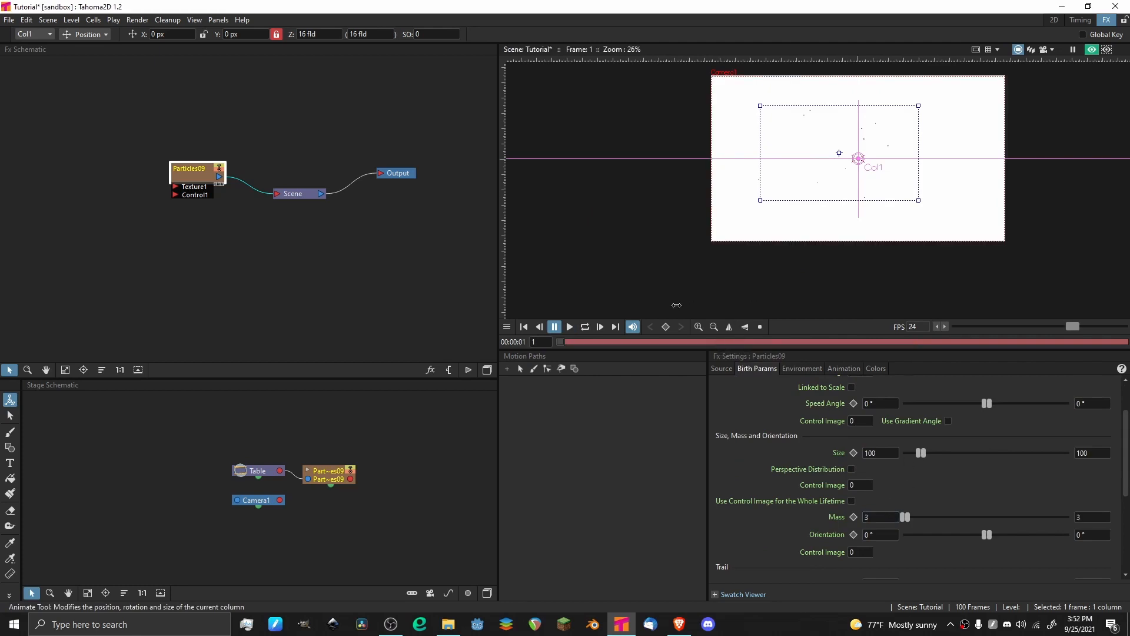
left_click(569, 327)
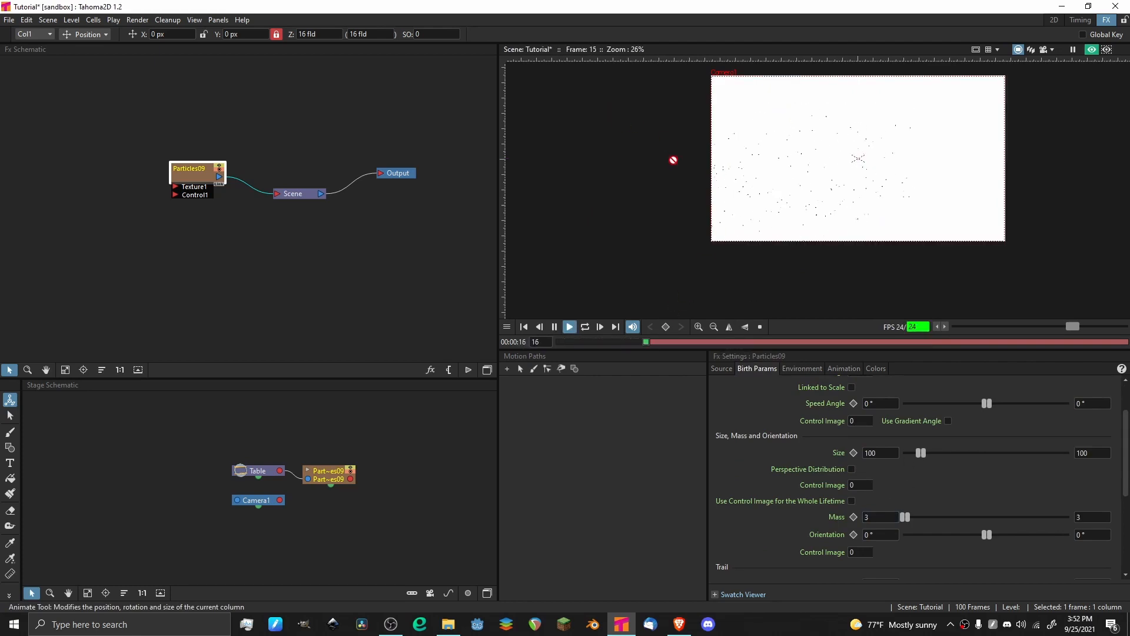
left_click_drag(569, 342, 542, 348)
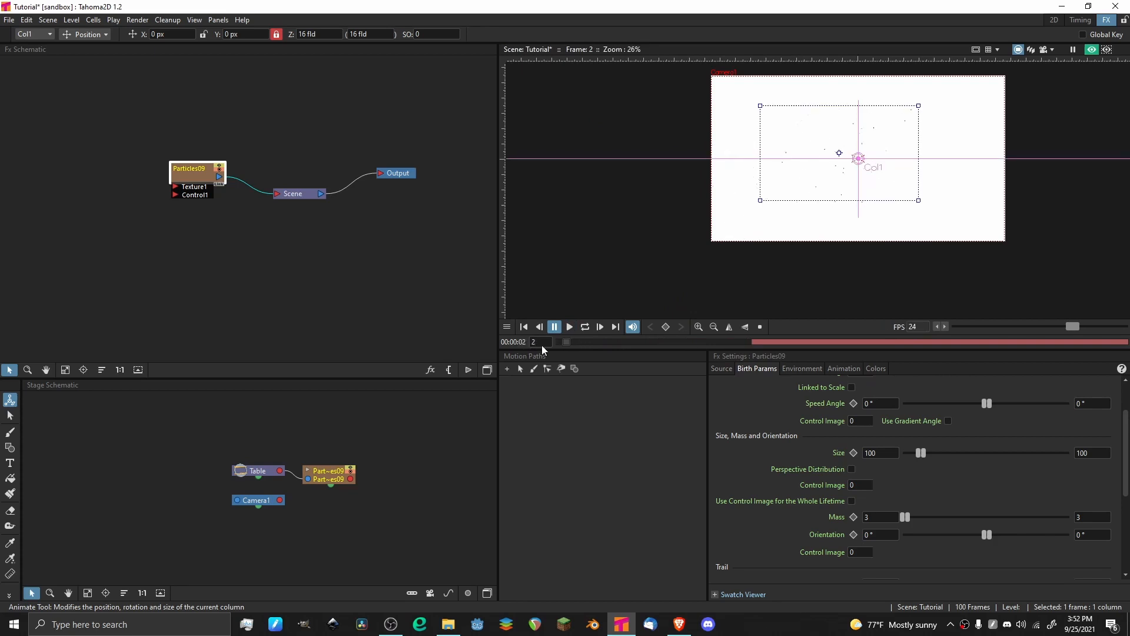
Return to frame 1 and set both the minimum and maximum Mass to 1.
type("1")
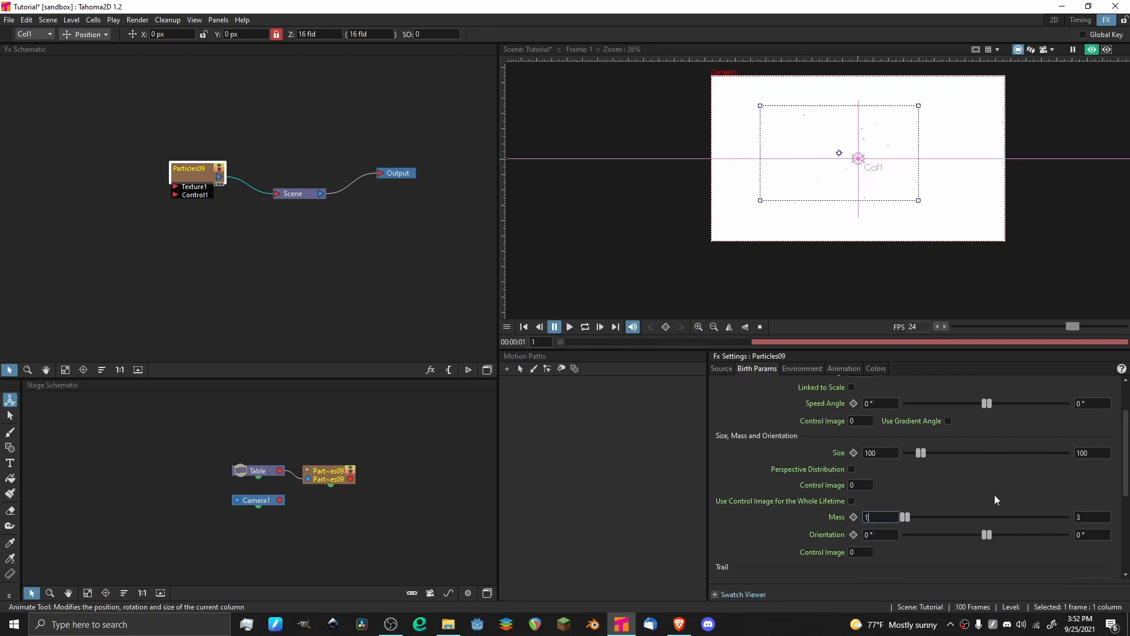
key("Tab")
key("BackSpace")
type("1")
key("Return")
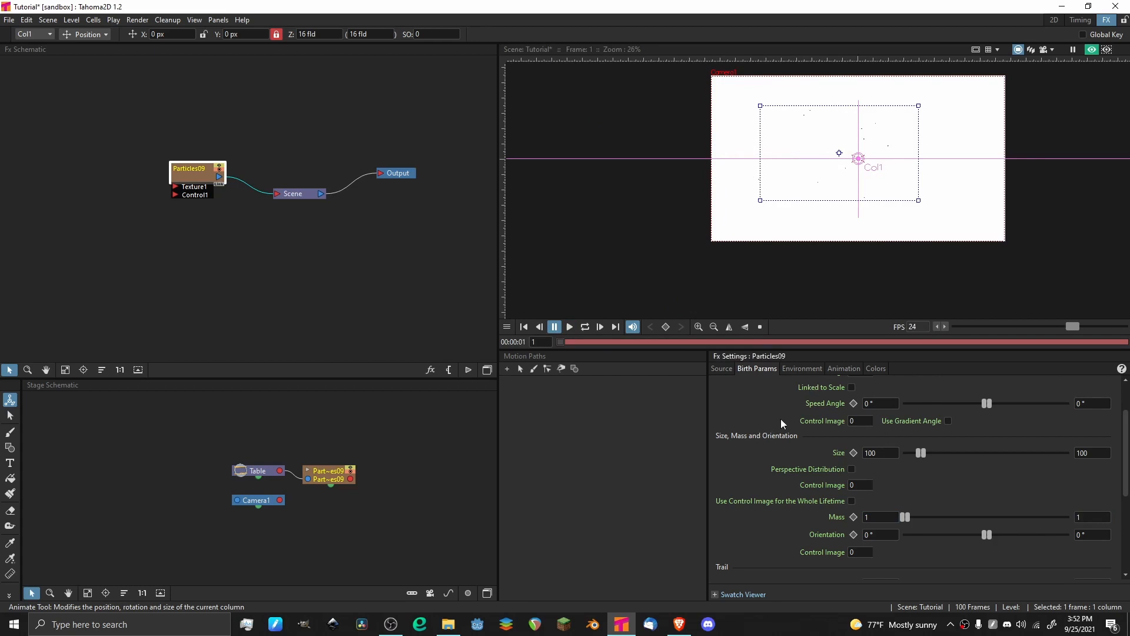
Undo the last two Mass changes and play the animation again.
key("ctrl+z")
key("ctrl+z")
key("p")
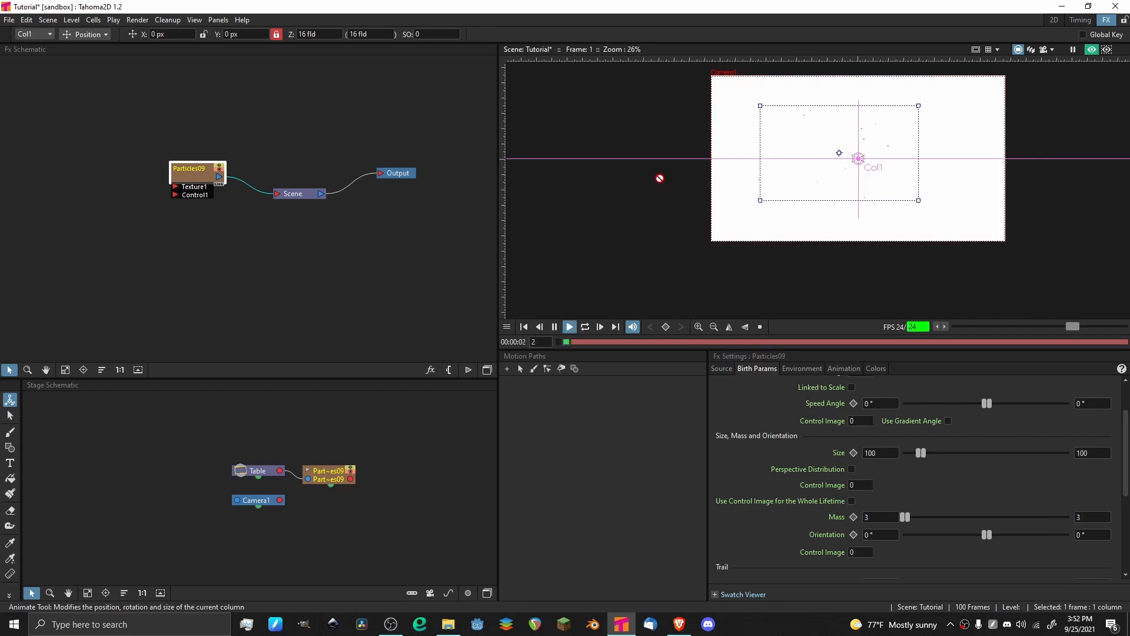
Examine how gravity moves the heavier particles during playback, close up and across the frame, and go back to frame 1.
scroll(621, 143, "up", 2)
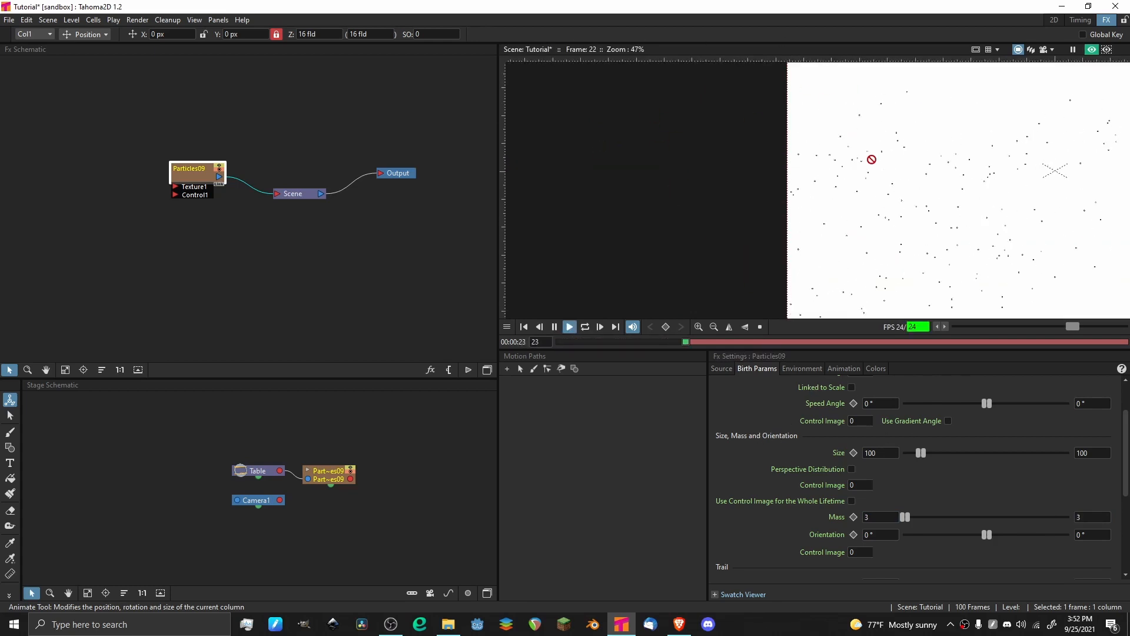
scroll(872, 160, "down", 6)
scroll(812, 167, "up", 5)
left_click_drag(855, 141, 668, 107)
scroll(767, 195, "down", 6)
mouse_move(776, 103)
left_mouse_down()
mouse_move(771, 199)
mouse_move(760, 99)
left_mouse_up()
scroll(764, 176, "up", 4)
scroll(760, 111, "up", 4)
left_click_drag(757, 153, 803, 233)
scroll(769, 157, "down", 1)
scroll(769, 156, "down", 2)
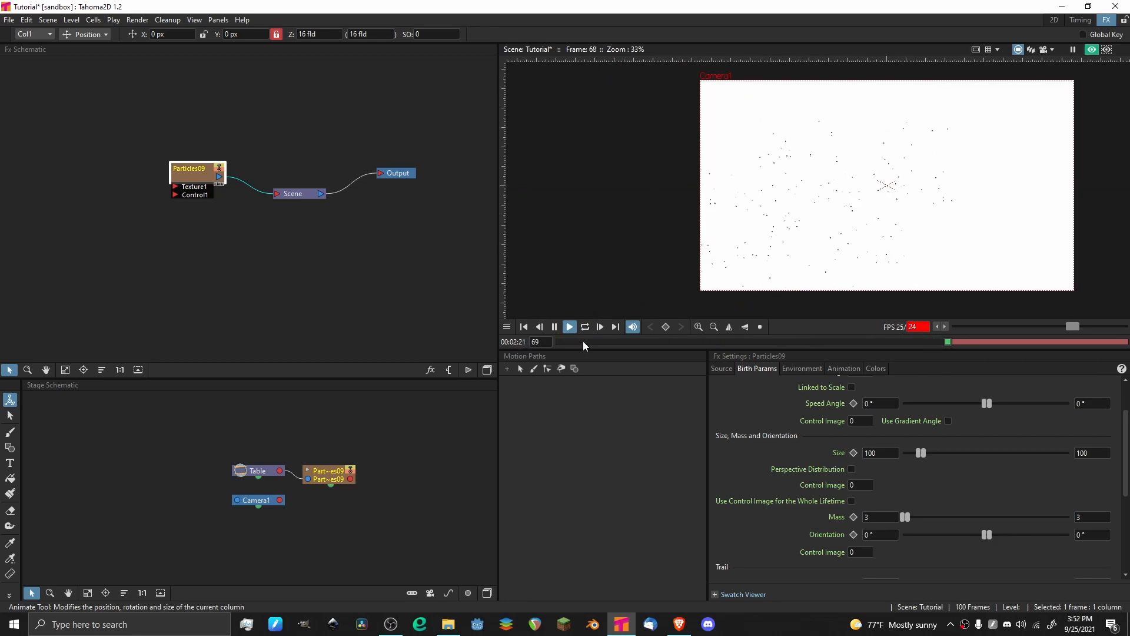
left_click(554, 327)
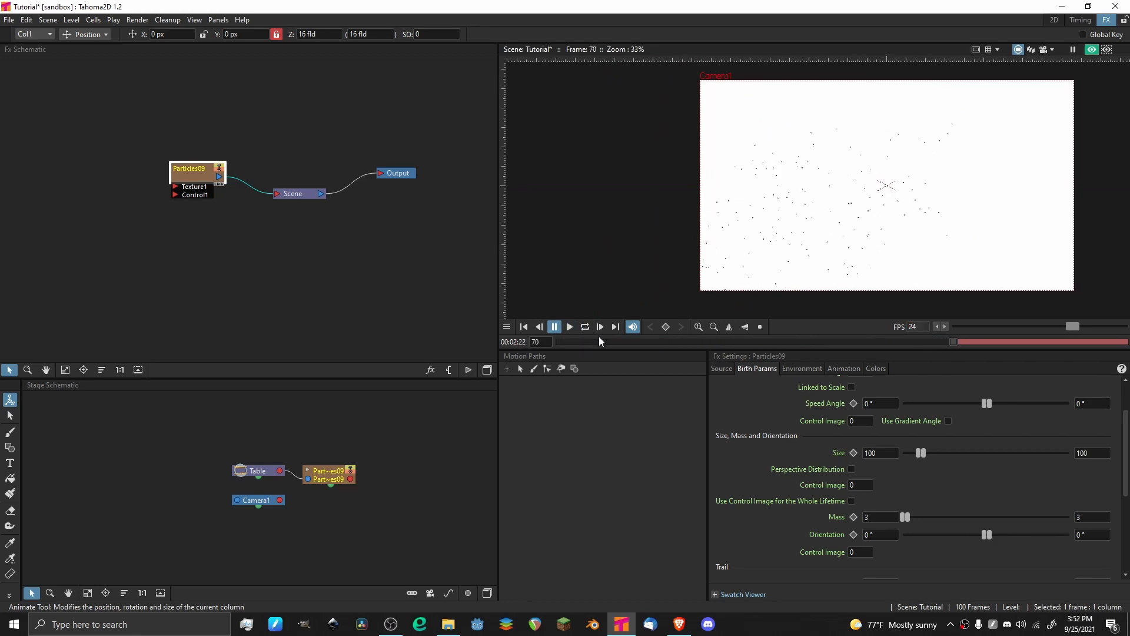
key("p")
left_click(569, 326)
left_click_drag(579, 340, 558, 341)
Reset the particles' minimum and maximum Mass to 1.
type("1")
left_click(1084, 516)
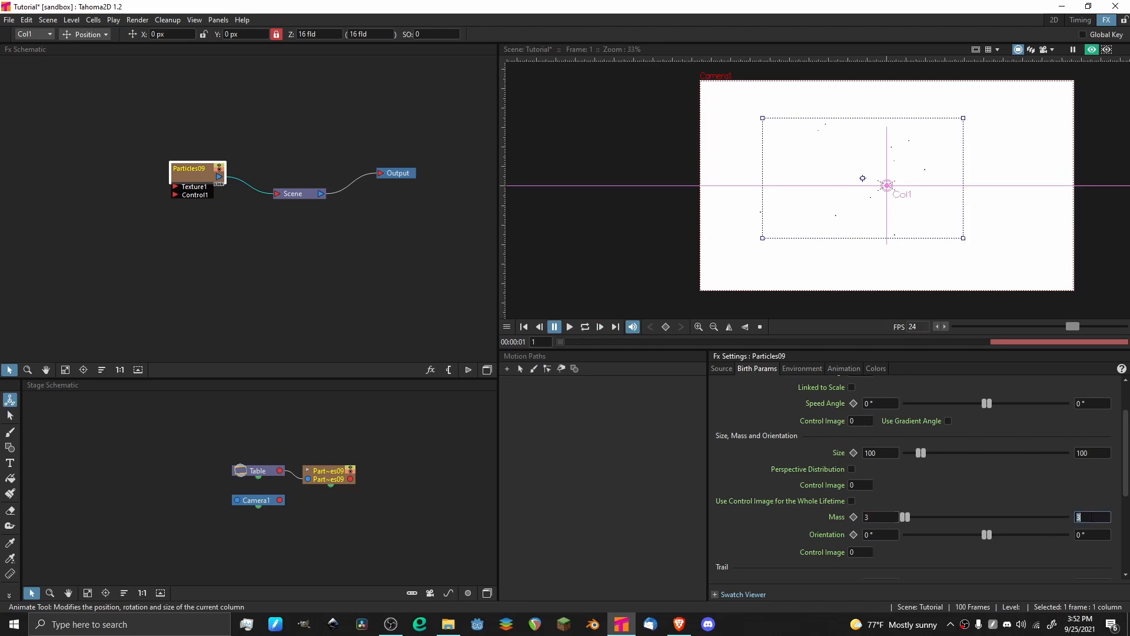
type("1")
key("Return")
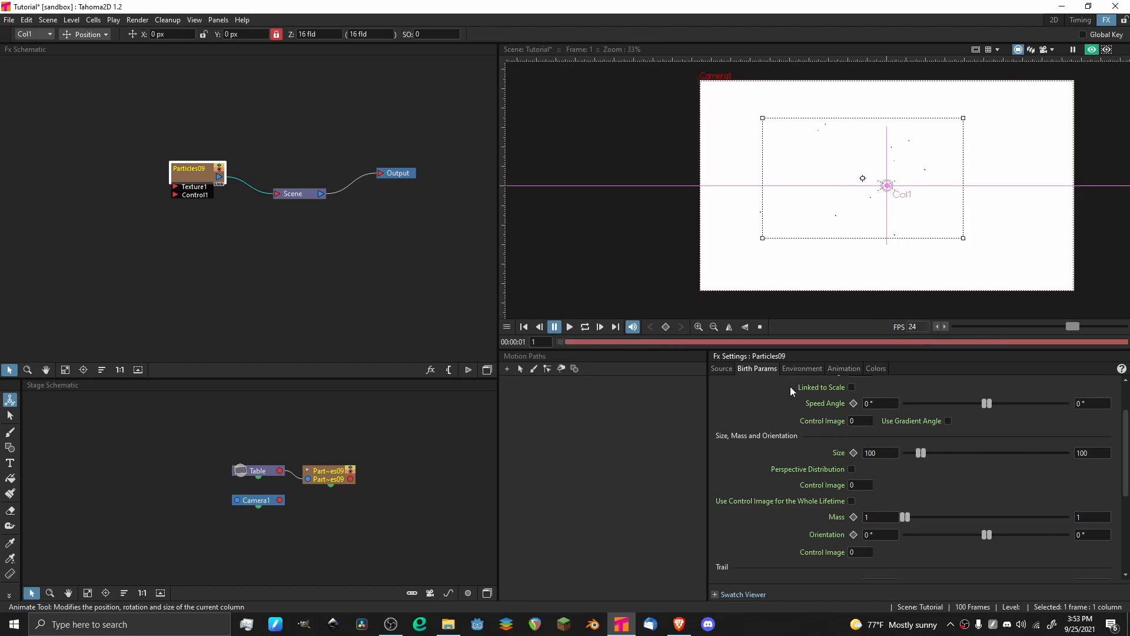
Reset the environment Gravity and Gravity Angle of the particles to 0.
left_click(800, 369)
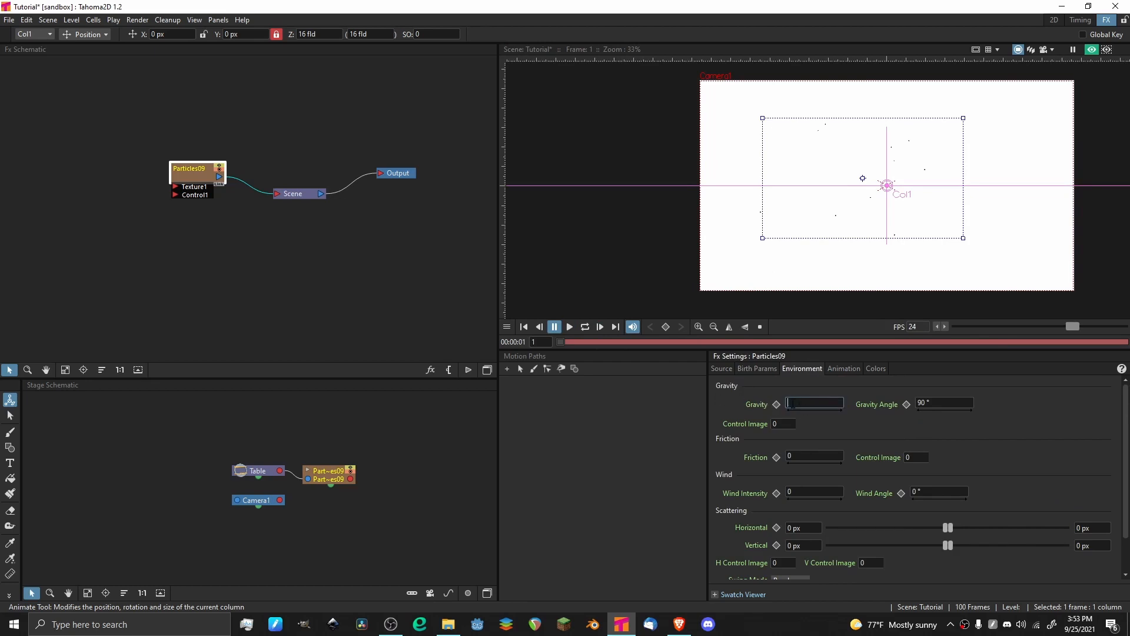
left_click(934, 407)
type("0")
key("Return")
Set the particles' Friction to 10 and play the animation to preview its effect.
type("10")
key("Return")
scroll(877, 157, "up", 2)
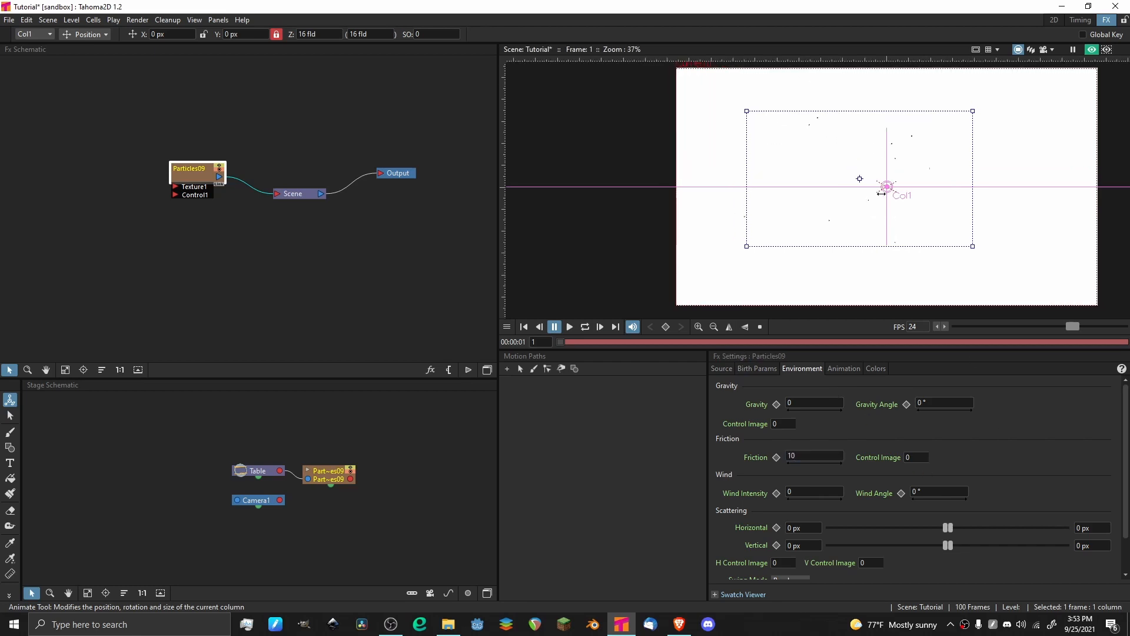
key("p")
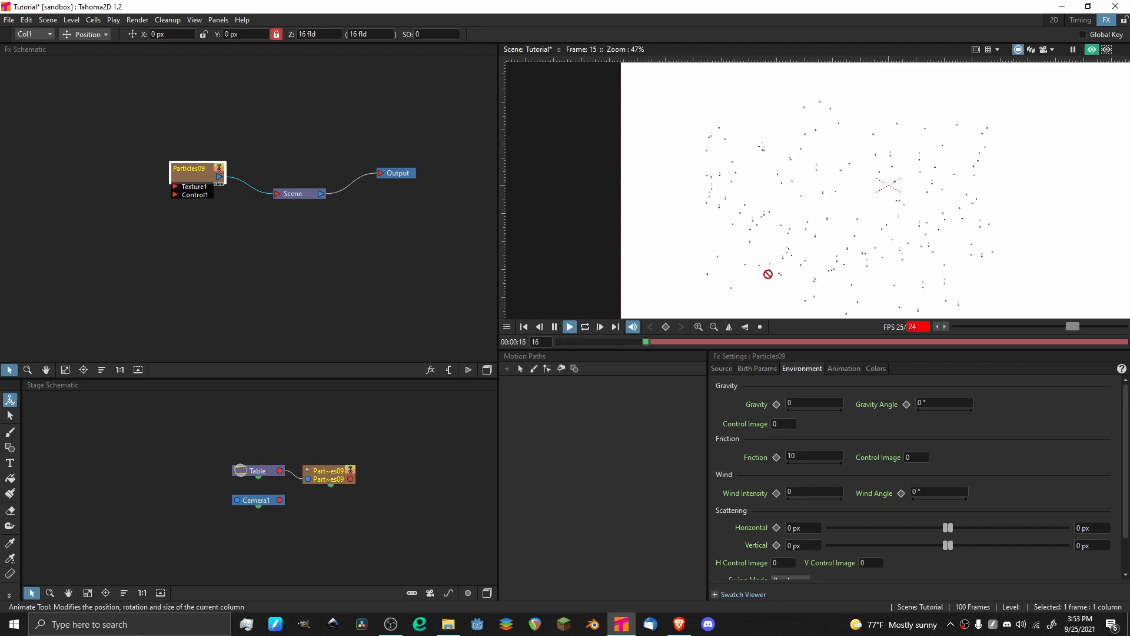
Save the scene while the friction preview plays and stop the playback.
key("ctrl+s")
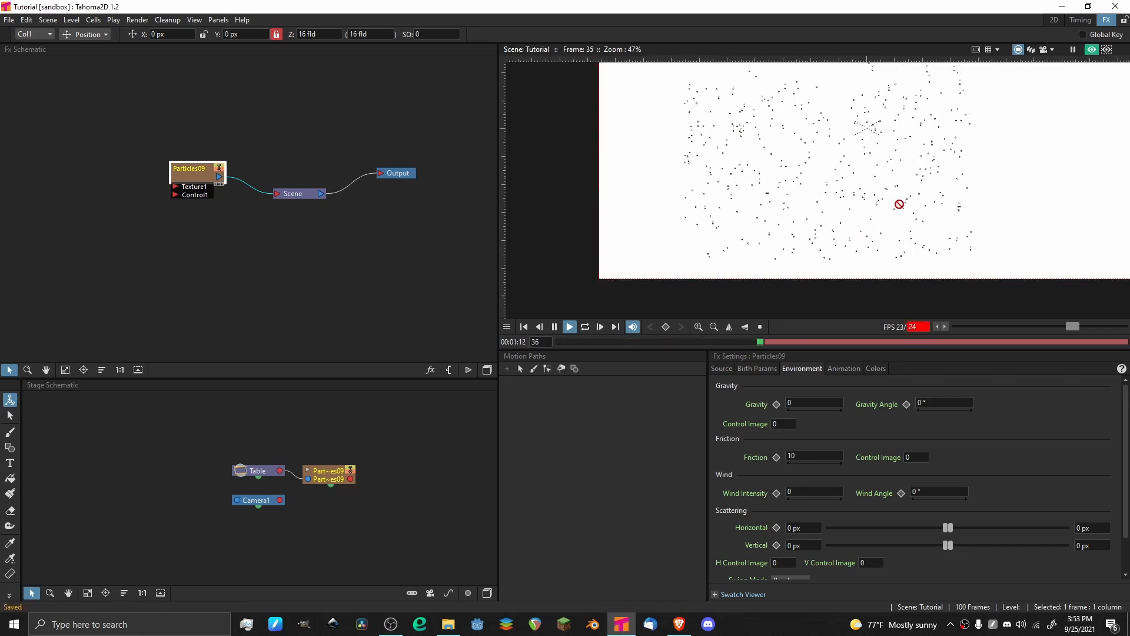
scroll(739, 194, "down", 2)
key("p")
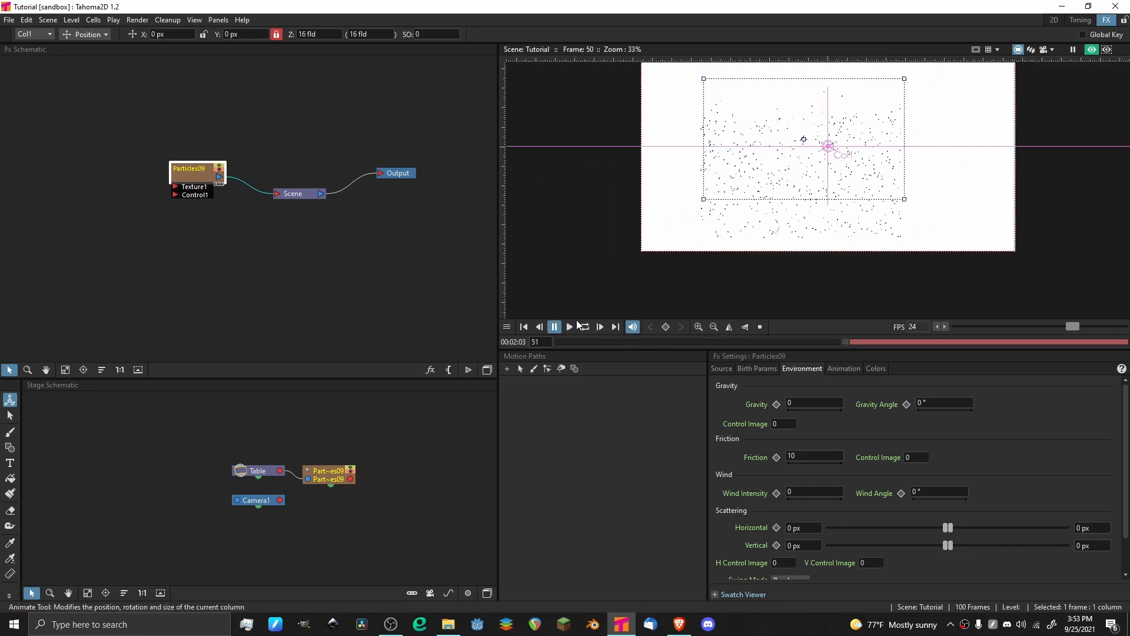
Return to frame 1 and set the particles' Friction back to 0.
left_click_drag(562, 342, 529, 361)
type("0")
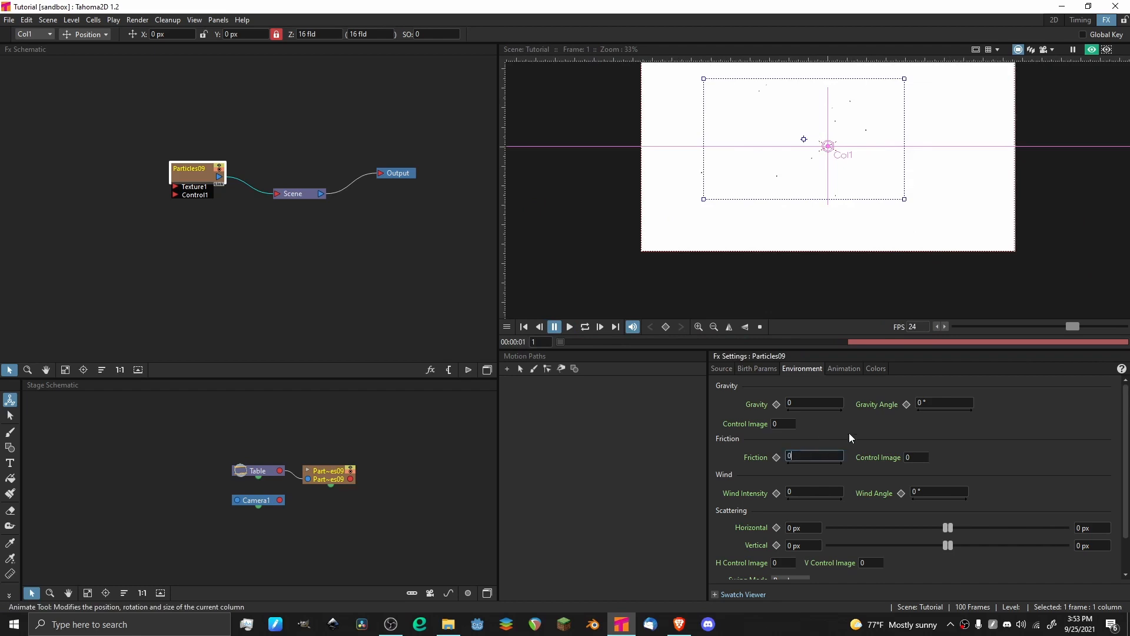
key("Return")
Set the particles' Wind Angle to 45° and Wind Intensity to 20.
scroll(850, 405, "down", 1)
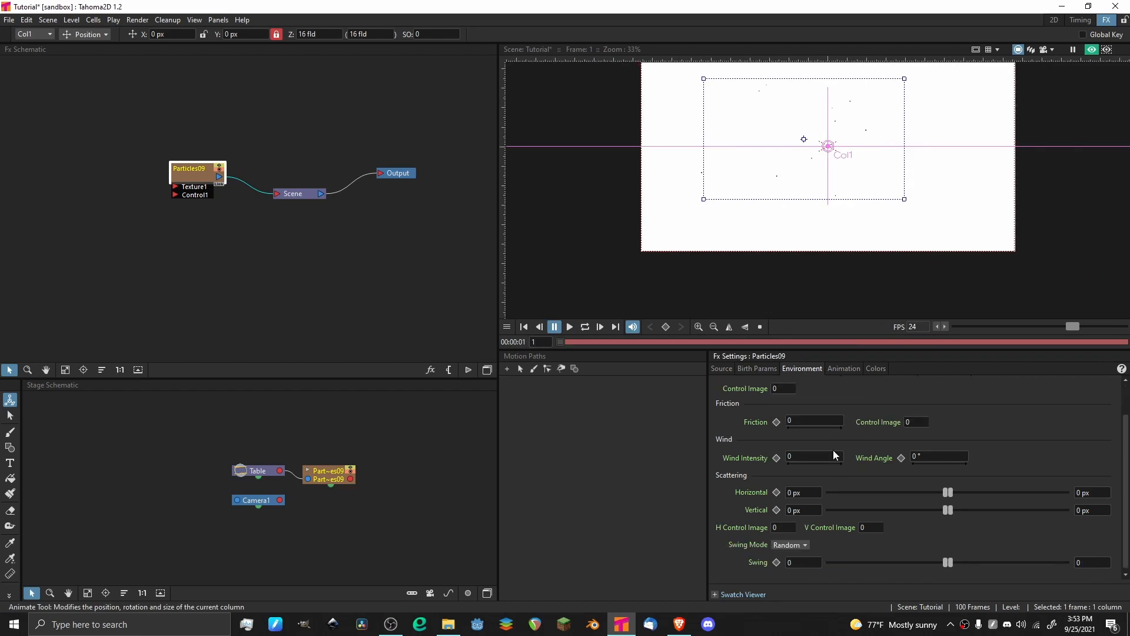
left_click(946, 453)
type("45")
left_click(816, 456)
type("20")
key("Return")
Play the animation and examine how the wind carries the particles across the camera frame.
key("p")
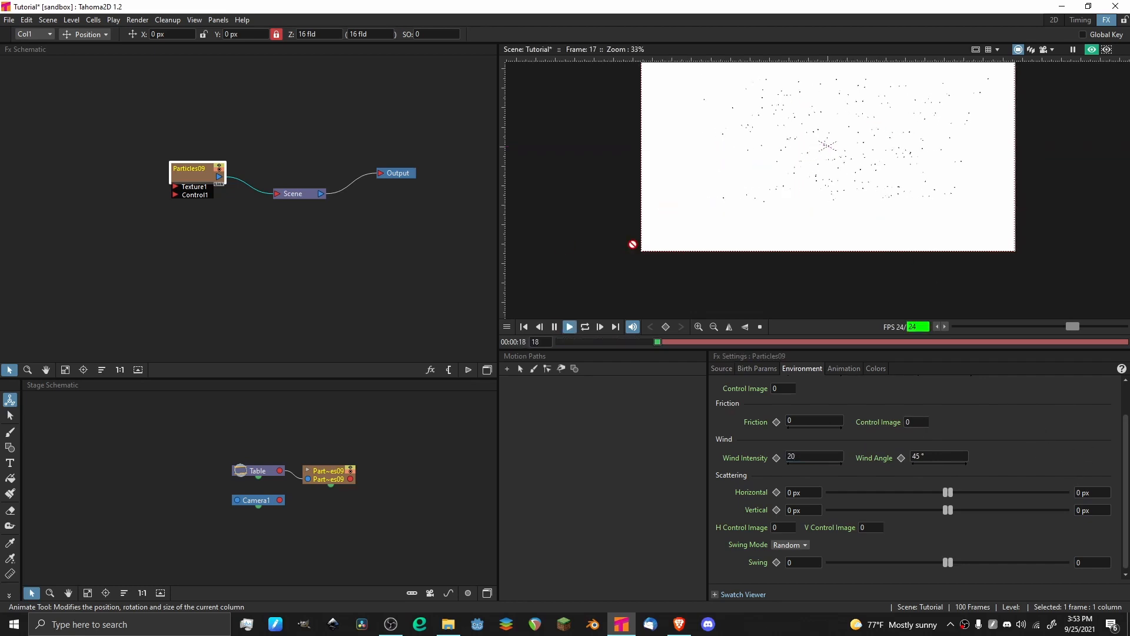
left_click_drag(874, 110, 814, 169)
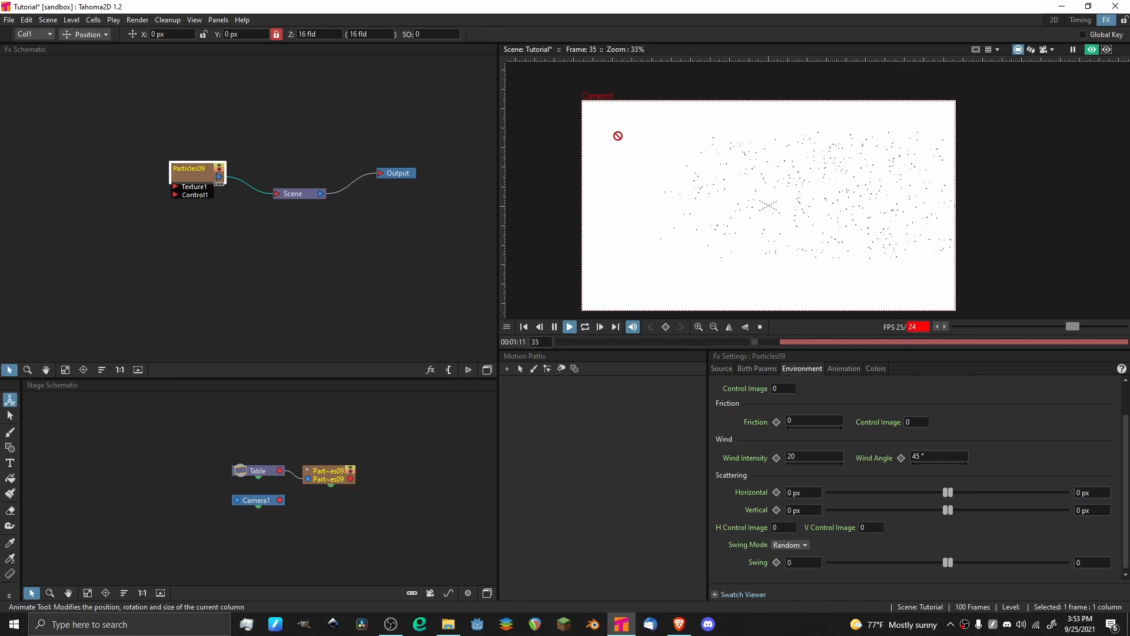
left_click_drag(671, 341, 472, 356)
left_click(569, 326)
scroll(759, 137, "up", 4)
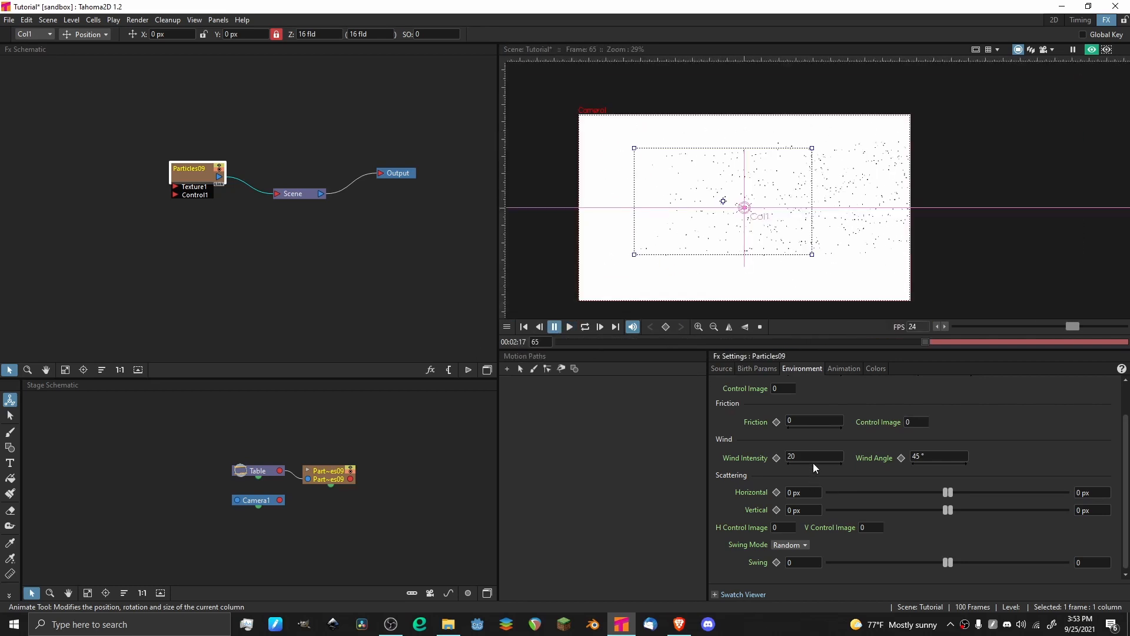
Reset the particles' Wind Intensity and Wind Angle to 0.
left_click(813, 457)
type("0")
key("Return")
left_click(941, 457)
key("BackSpace")
type("0")
key("Return")
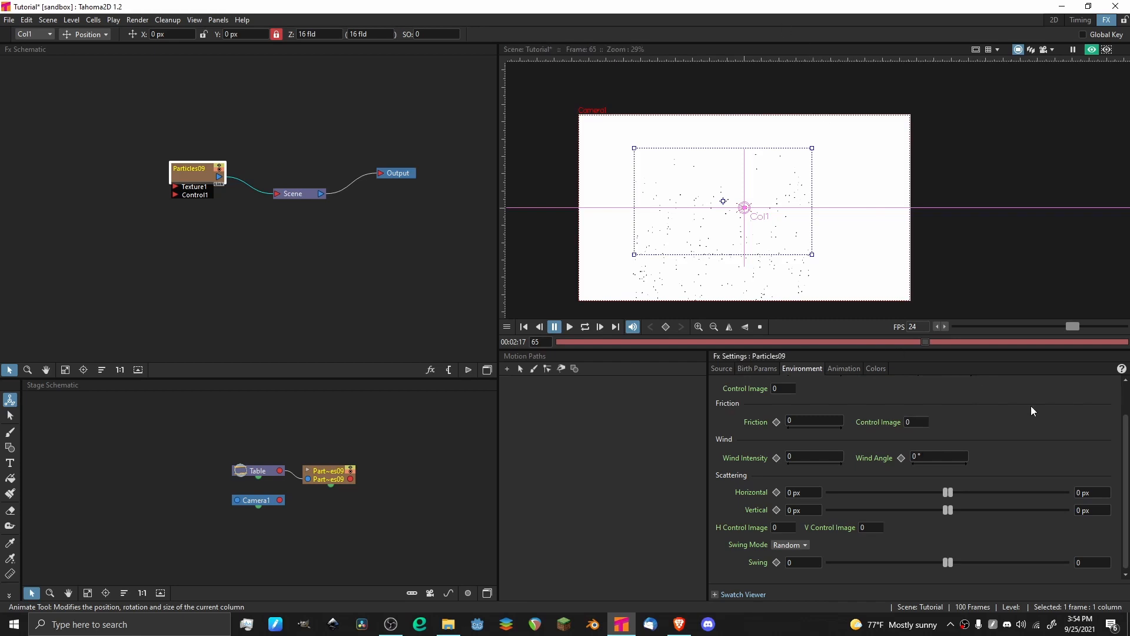
Review the environment settings and save the scene.
scroll(995, 441, "down", 1)
scroll(1004, 417, "up", 2)
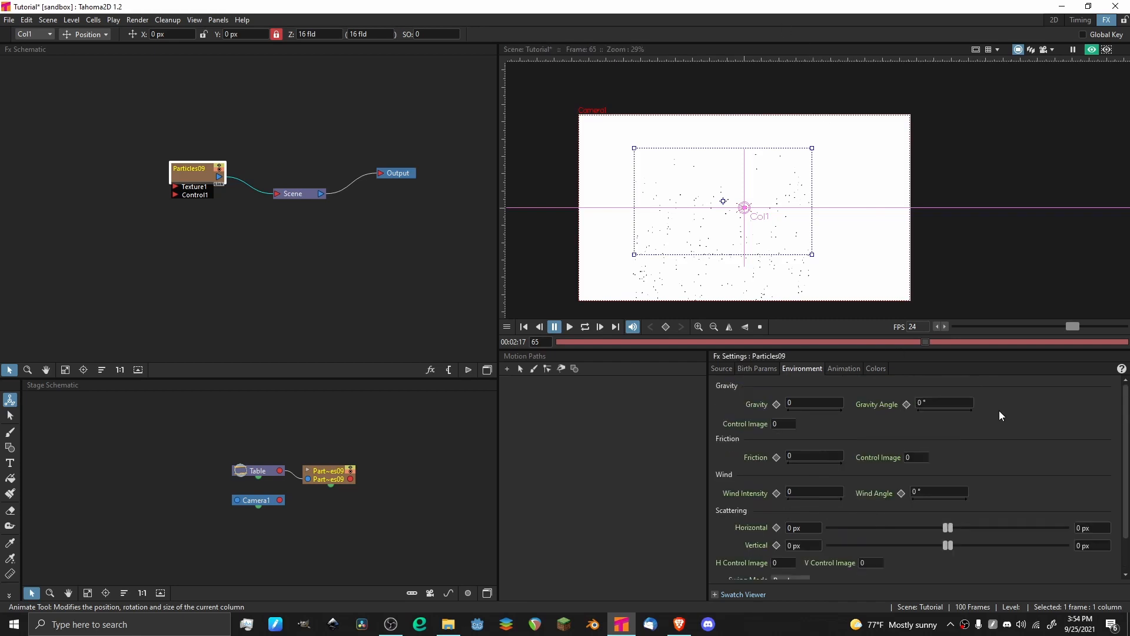
scroll(998, 411, "down", 2)
key("ctrl+s")
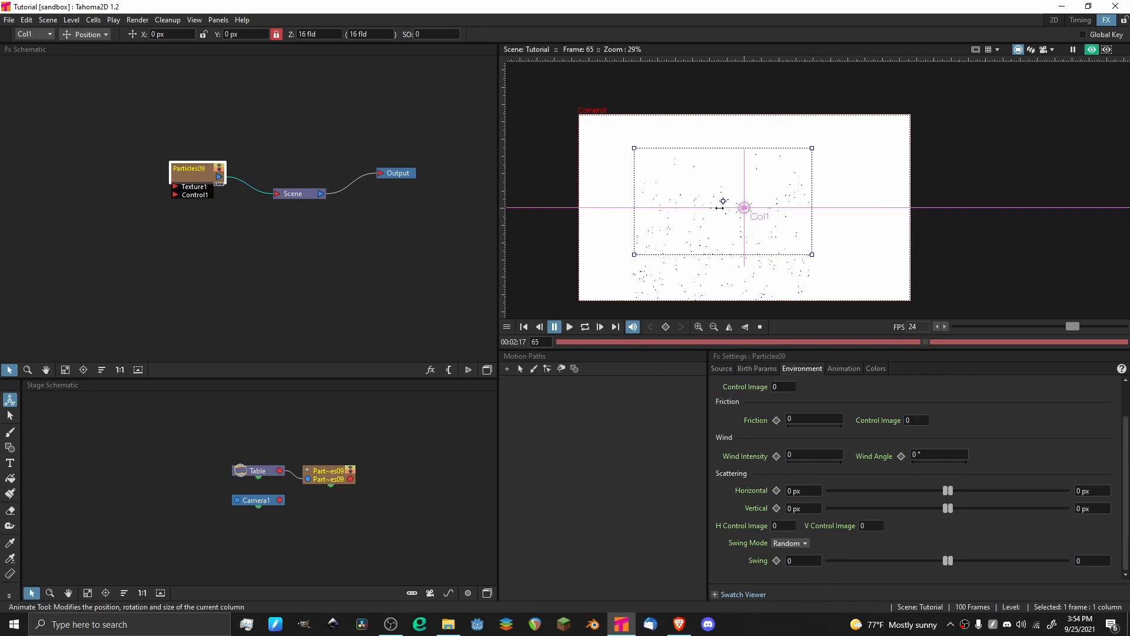
Preview the animation from frame 1 with the reset environment settings and return to the first frame.
scroll(692, 142, "up", 3)
left_click_drag(582, 346, 533, 340)
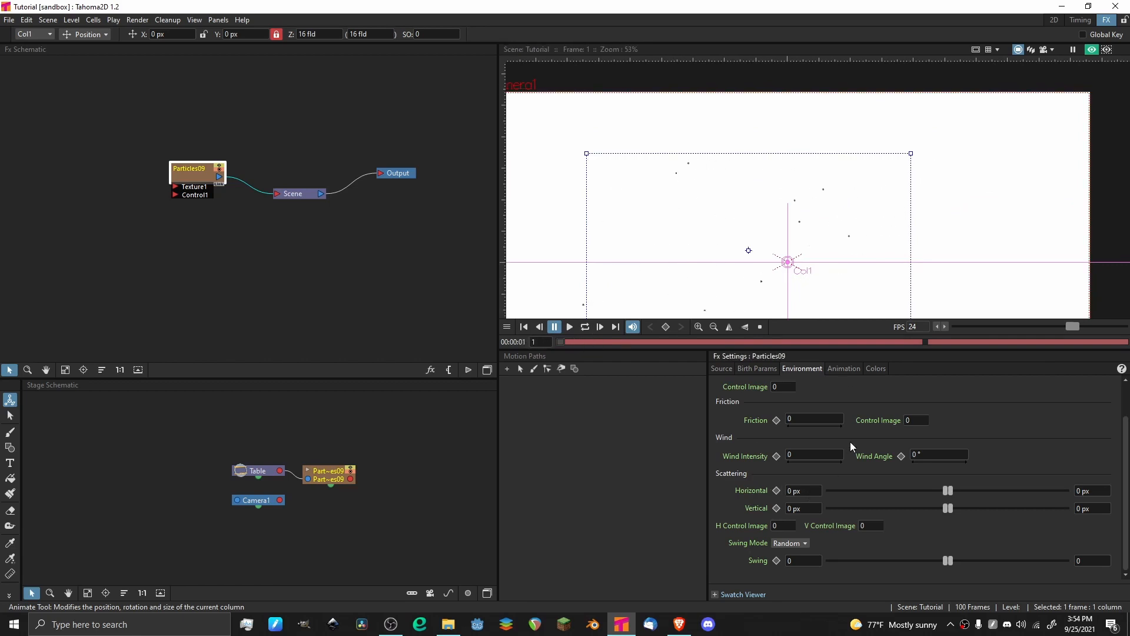
scroll(715, 425, "up", 2)
scroll(743, 495, "down", 2)
scroll(749, 468, "up", 2)
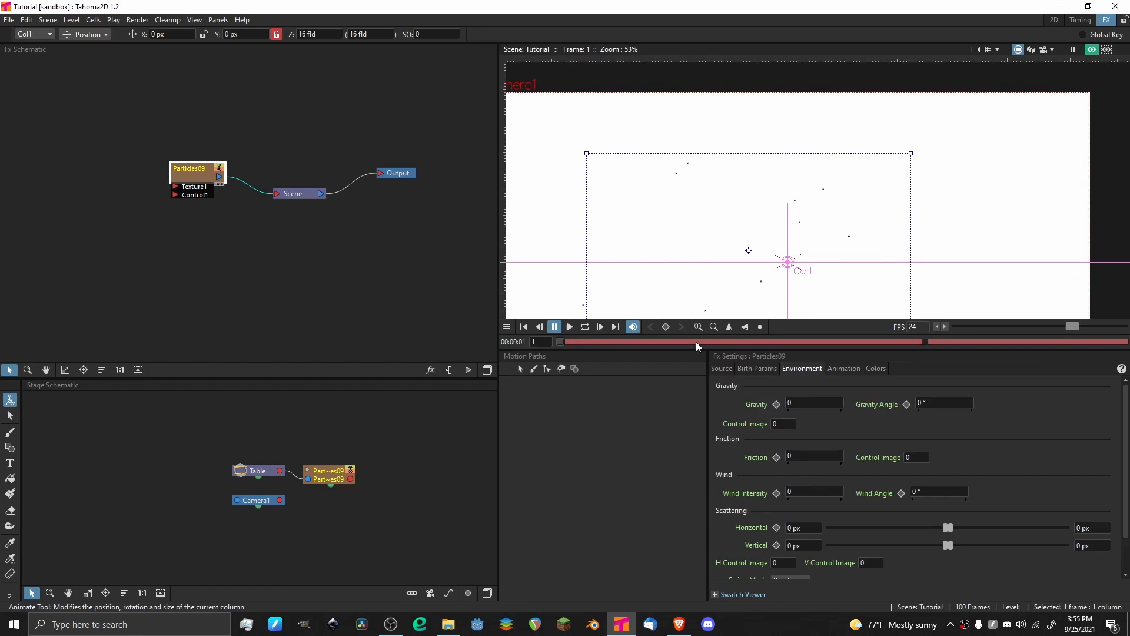
key("p")
scroll(678, 259, "down", 5)
left_click(554, 328)
left_click(524, 327)
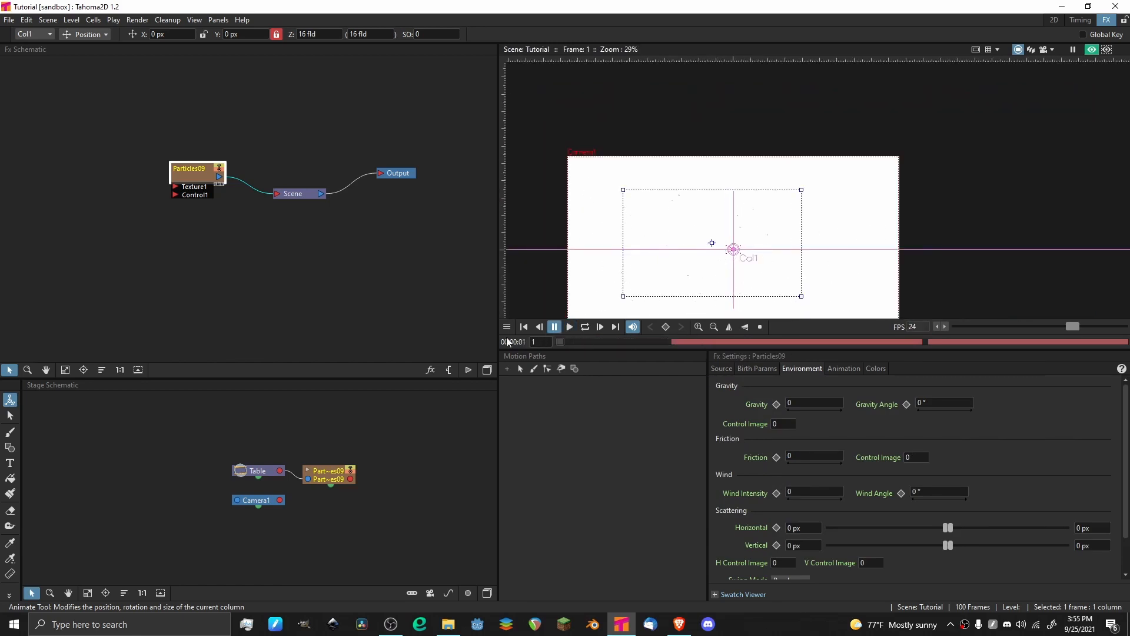
Set the particles' Horizontal scattering to 15 px for both minimum and maximum.
scroll(758, 509, "down", 1)
left_click(804, 490)
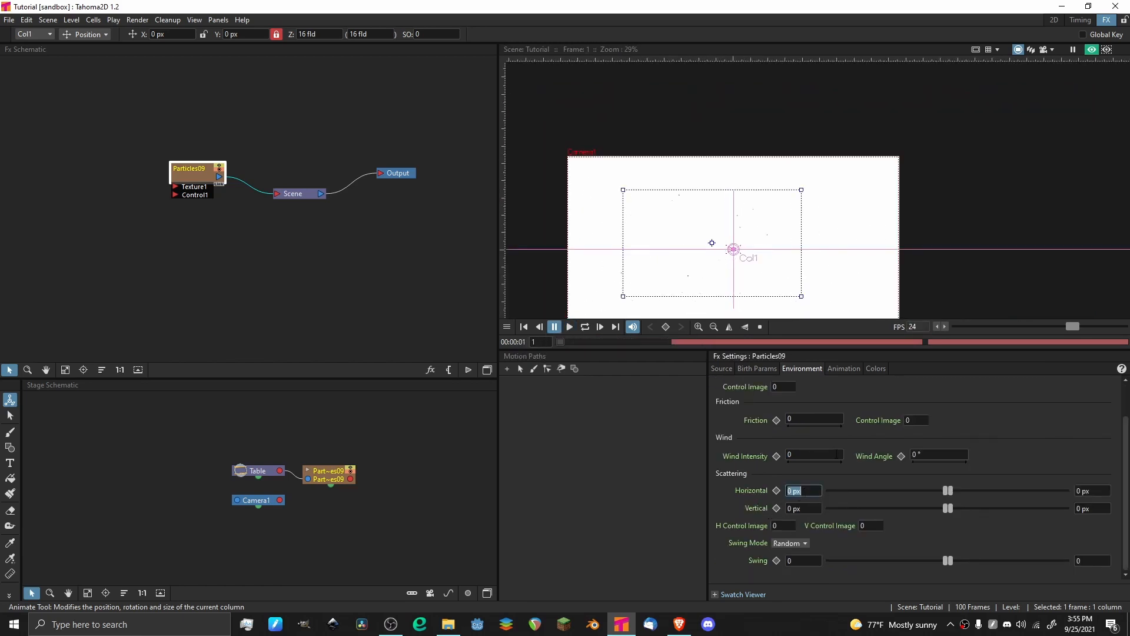
key("BackSpace")
type("15")
key("Return")
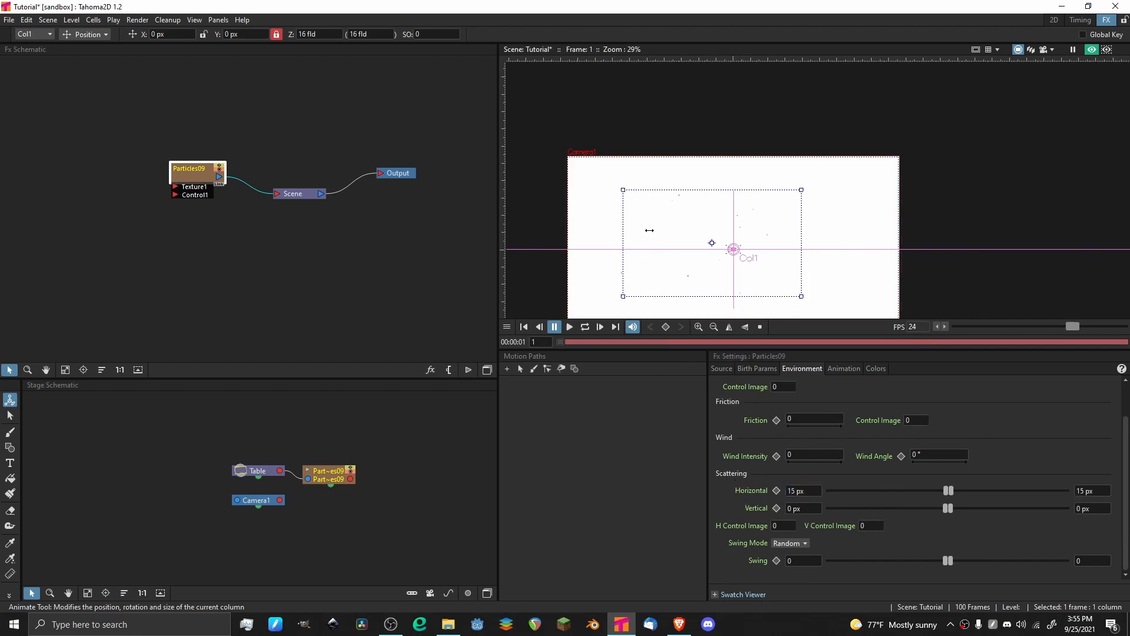
Play the animation and examine how the 15 px horizontal scattering affects the falling particles.
key("p")
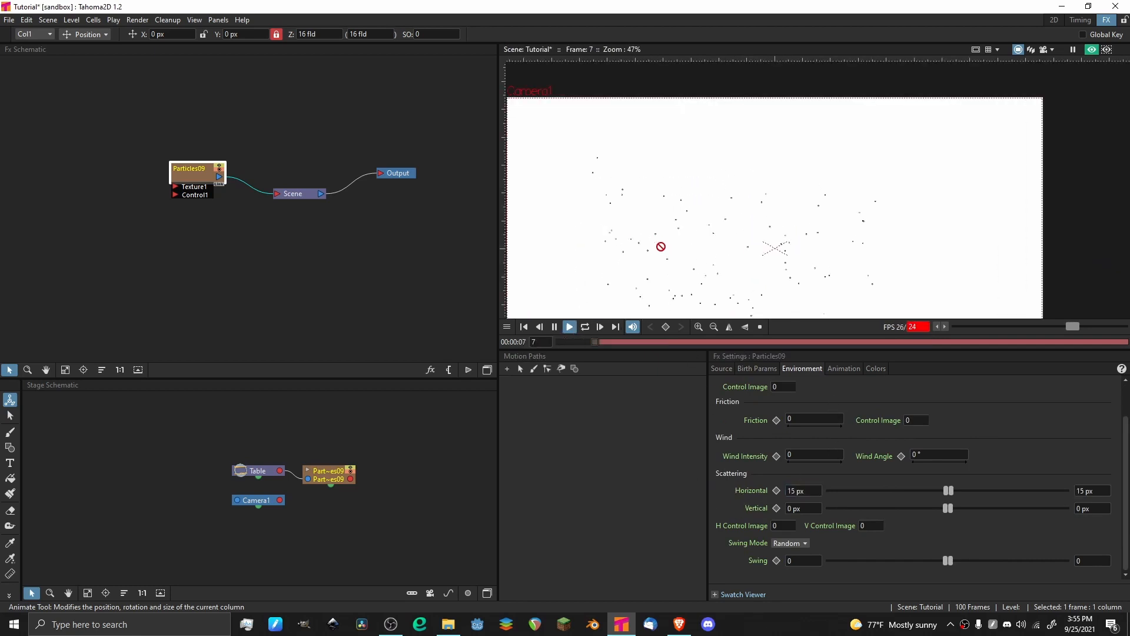
left_click_drag(680, 197, 691, 151)
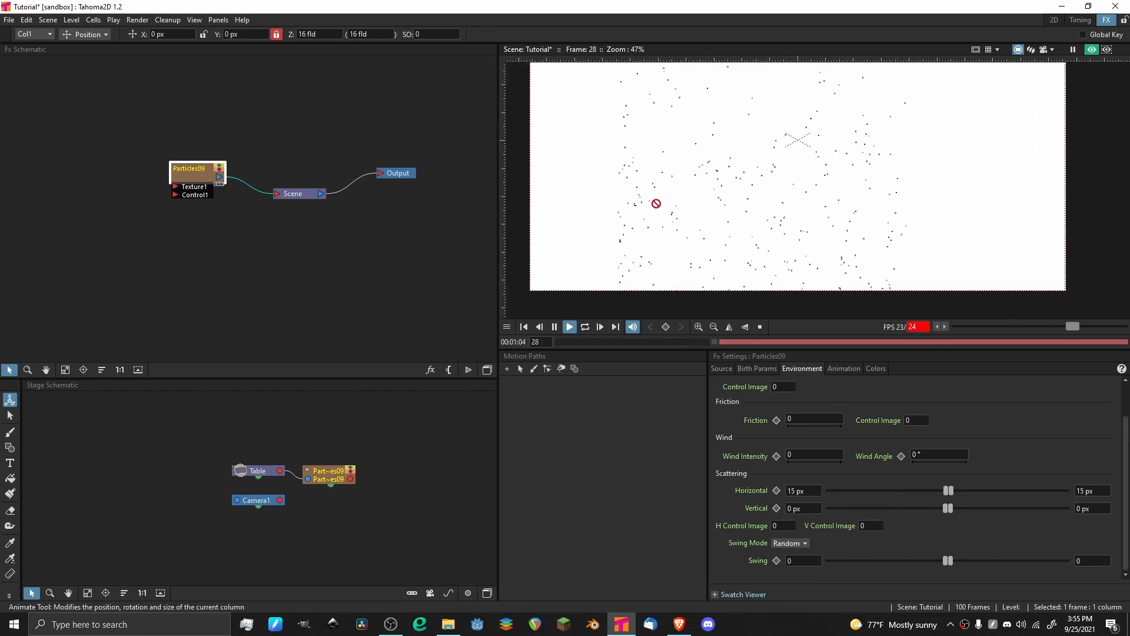
left_click_drag(655, 205, 694, 204)
scroll(694, 204, "down", 4)
key("p")
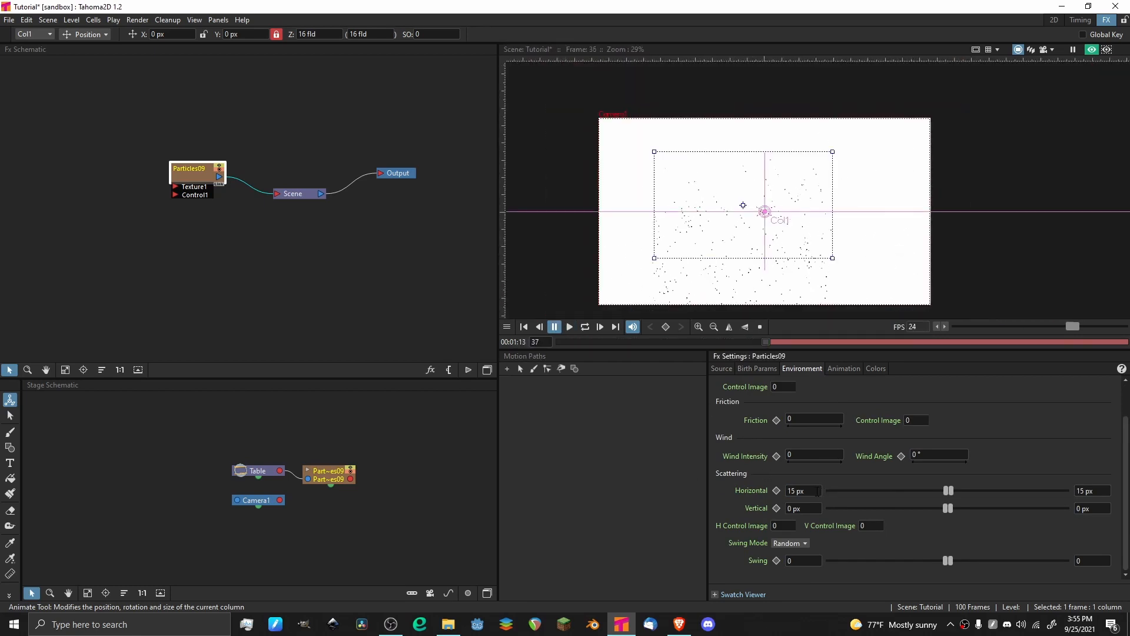
Increase the particles' Horizontal scattering to 90 px for both minimum and maximum.
left_click(820, 492)
key("BackSpace")
key("BackSpace")
type("90")
key("Return")
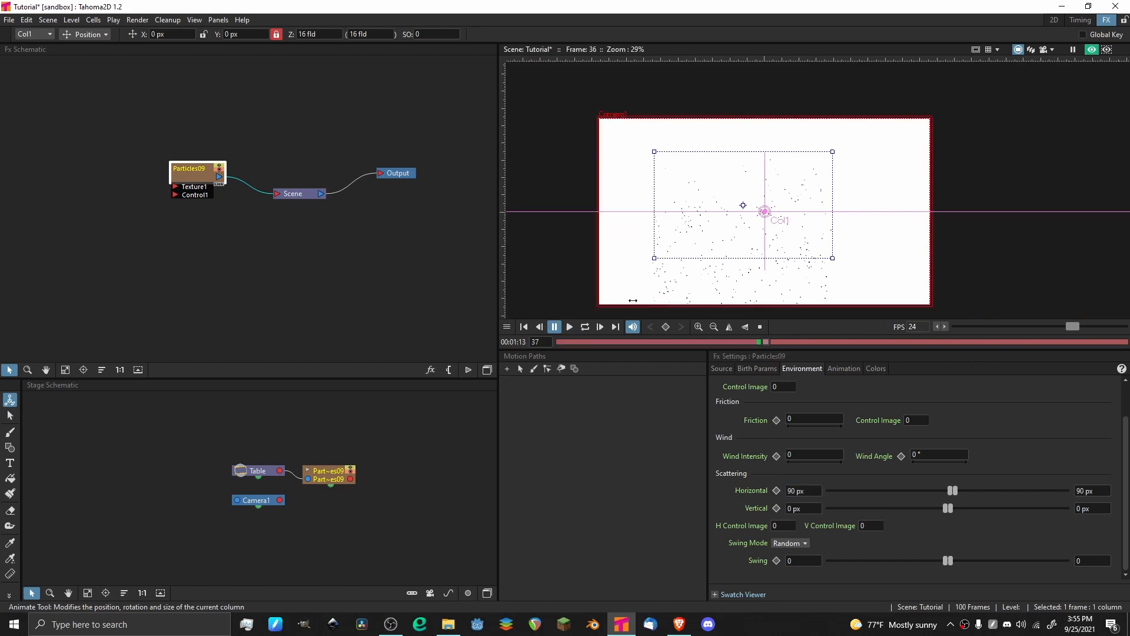
Preview the animation with the 90 px horizontal scattering and save the scene.
left_click(569, 326)
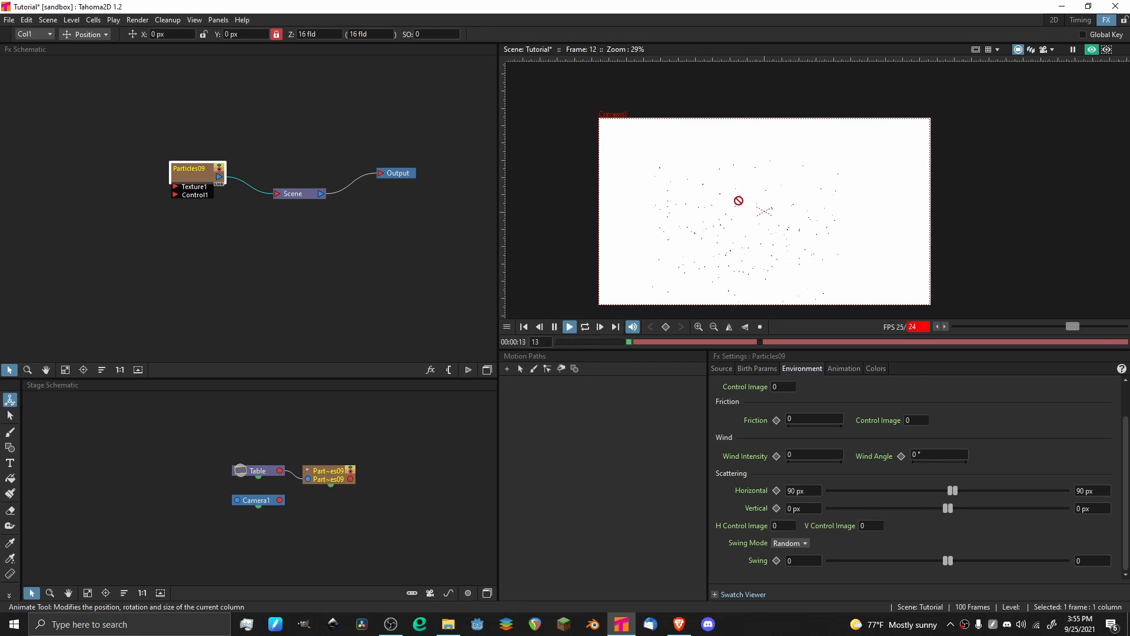
scroll(773, 182, "down", 2)
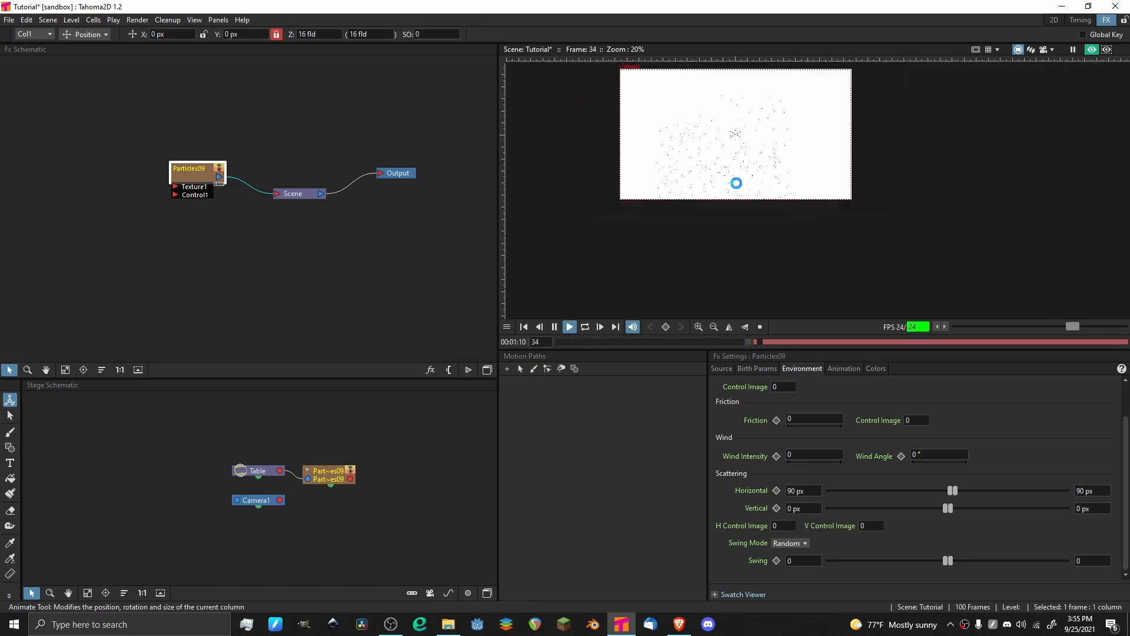
key("ctrl+s")
key("p")
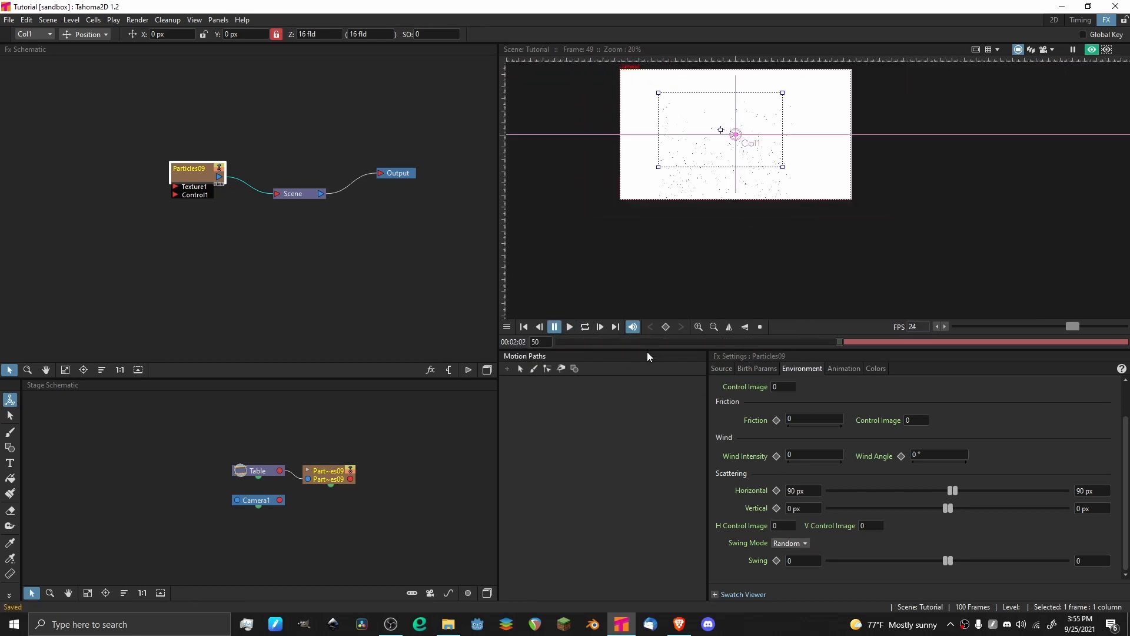
Return to frame 1 and set the scattering Swing Mode to Smooth with a Swing of 100.
left_click_drag(585, 341, 558, 341)
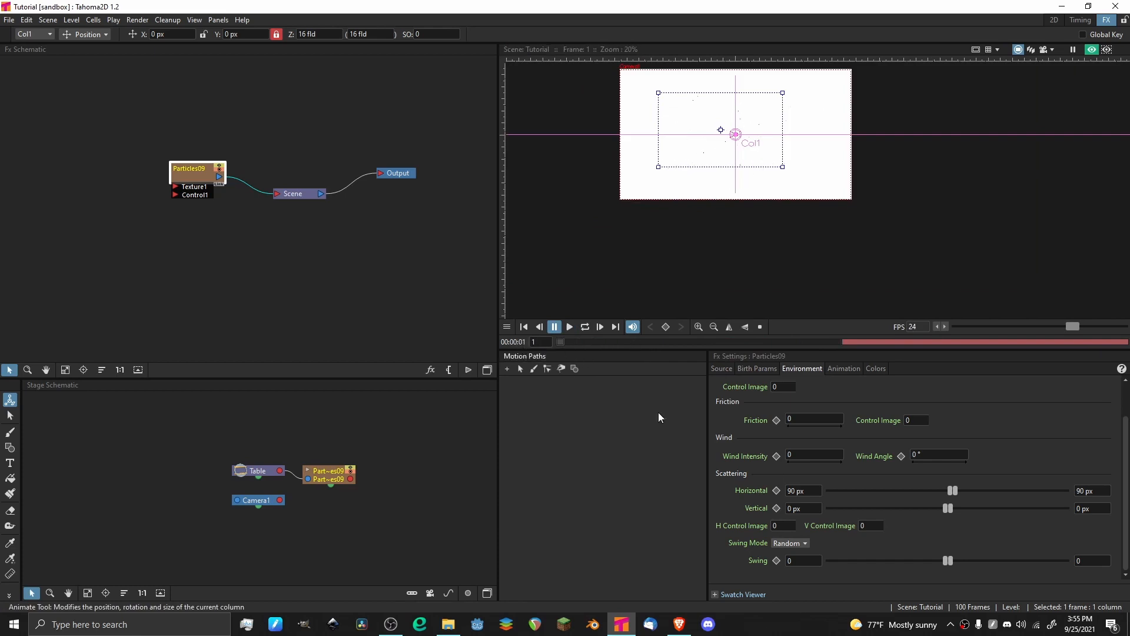
left_click(786, 544)
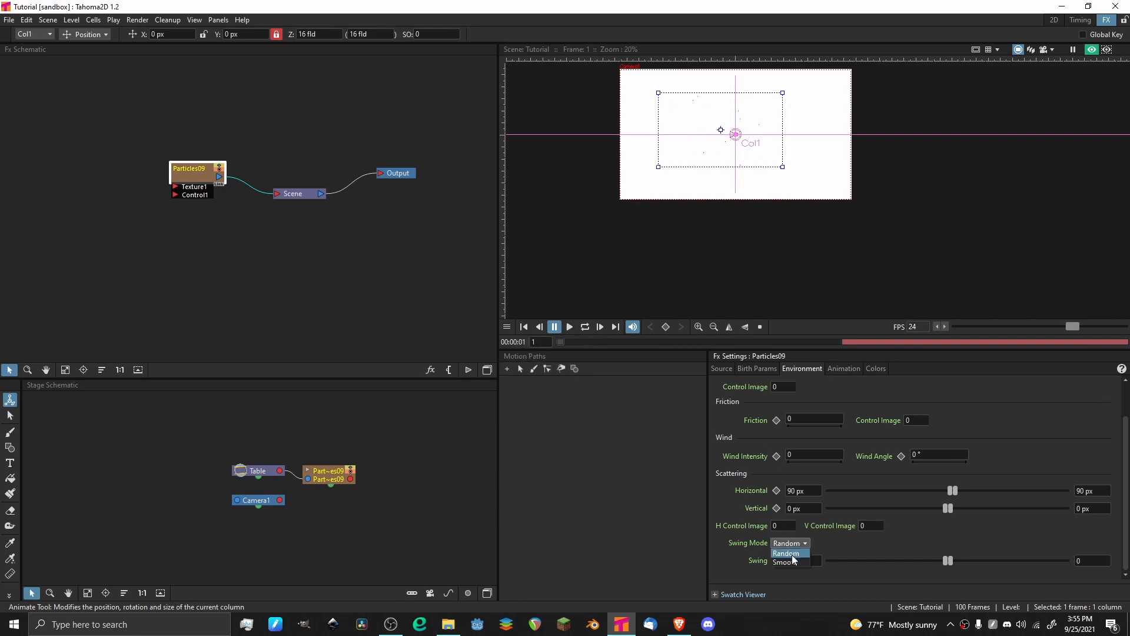
left_click(794, 559)
left_click(803, 561)
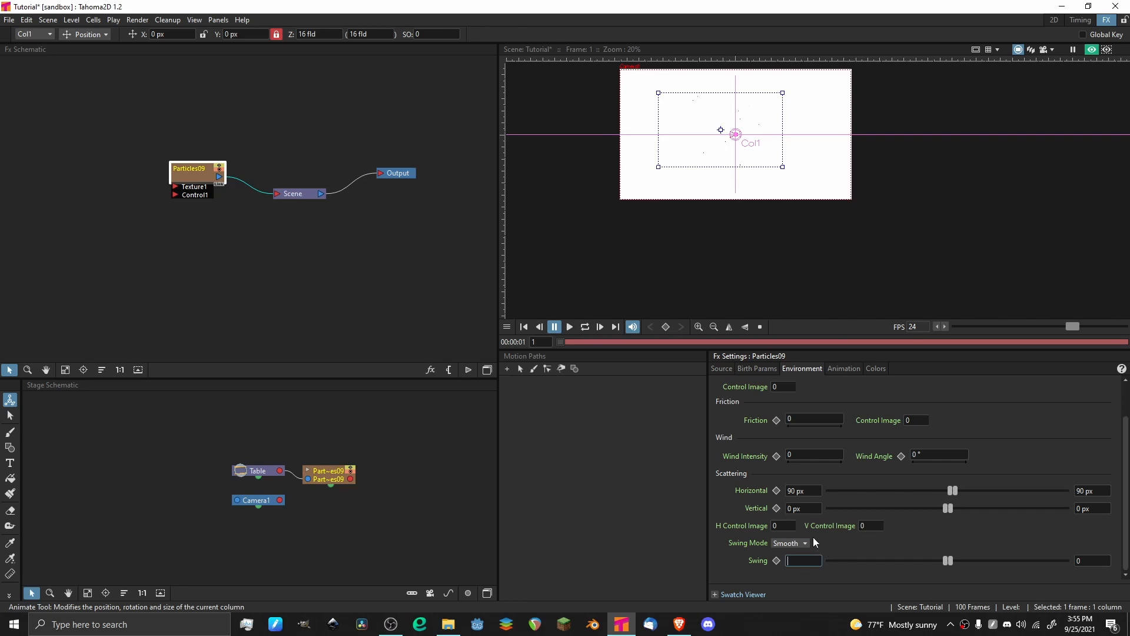
type("100")
key("Return")
Play the animation and examine the particles' sideways motion with the smooth swing, stopping the preview at the end.
key("p")
scroll(716, 155, "up", 6)
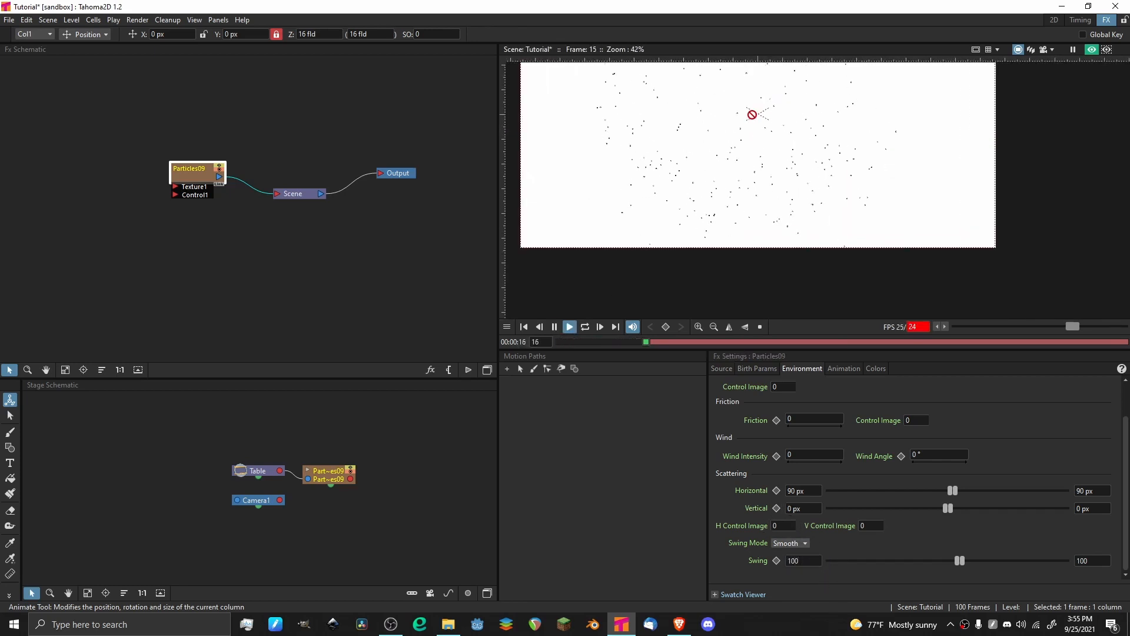
scroll(700, 112, "down", 6)
scroll(708, 120, "up", 5)
left_click_drag(709, 120, 742, 194)
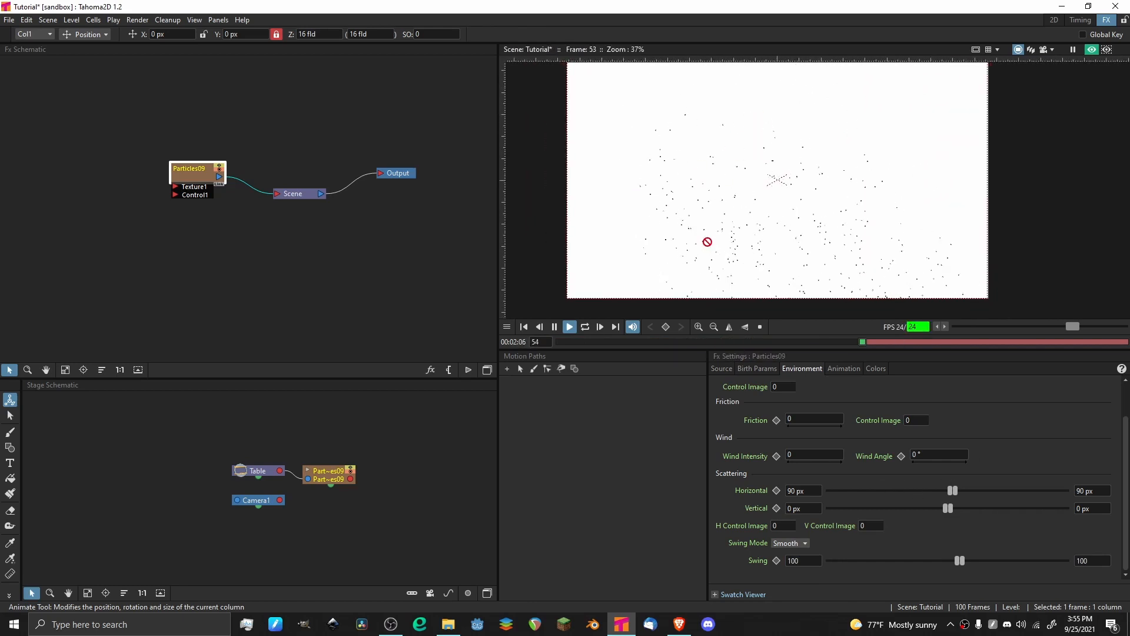
scroll(706, 242, "up", 3)
scroll(709, 176, "down", 4)
left_click(570, 328)
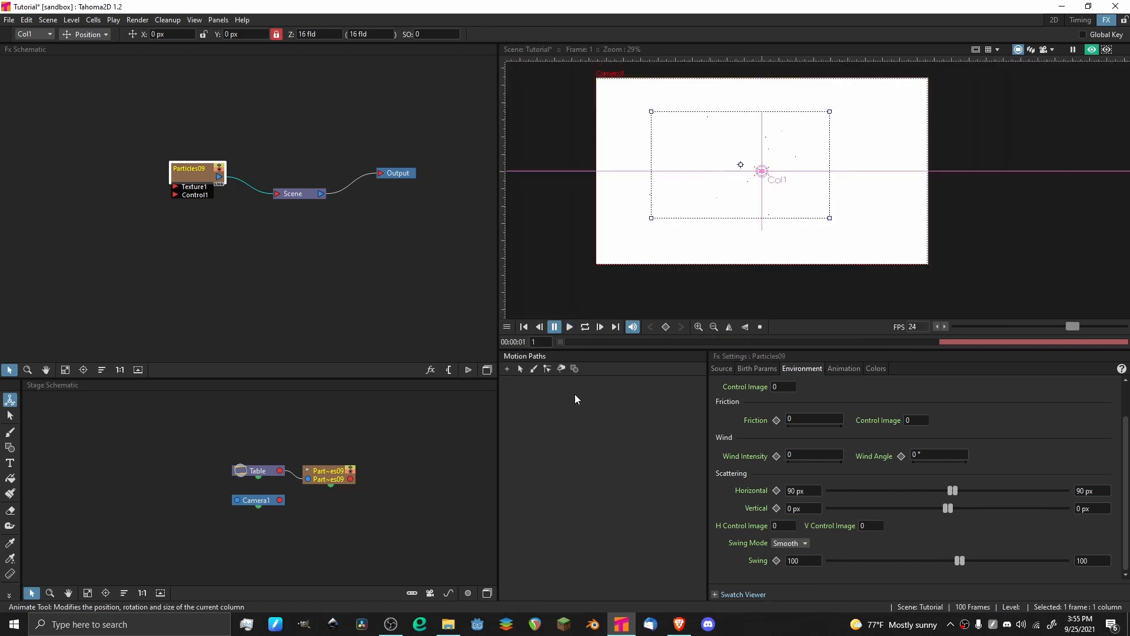
Reduce the particles' Horizontal scattering to 20 px for both minimum and maximum.
left_click(1092, 490)
key("BackSpace")
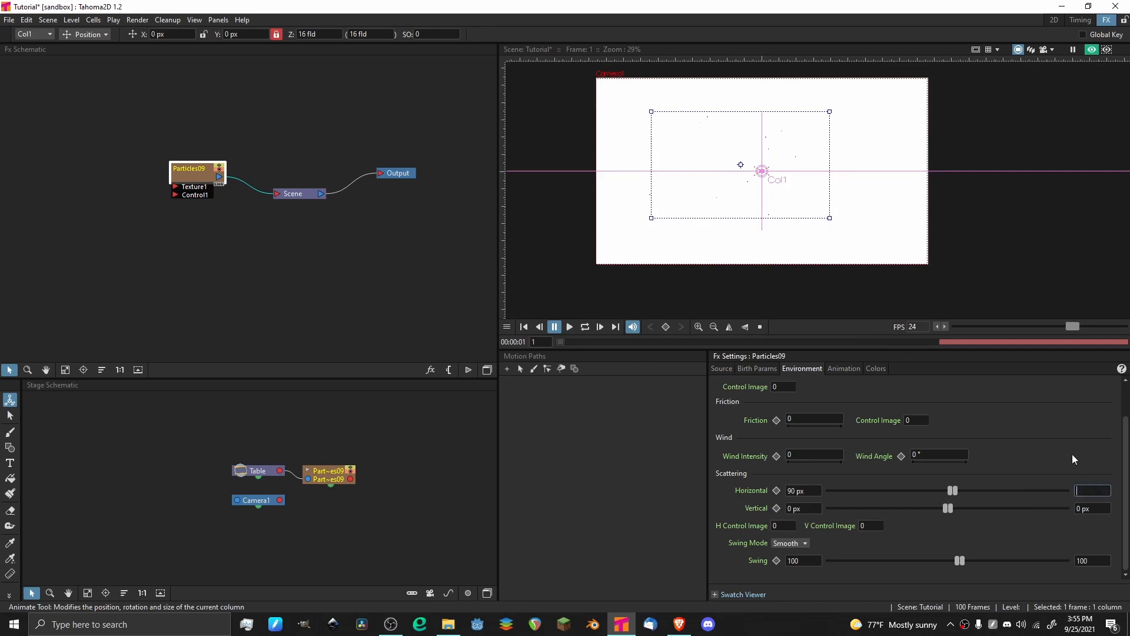
type("20")
key("Return")
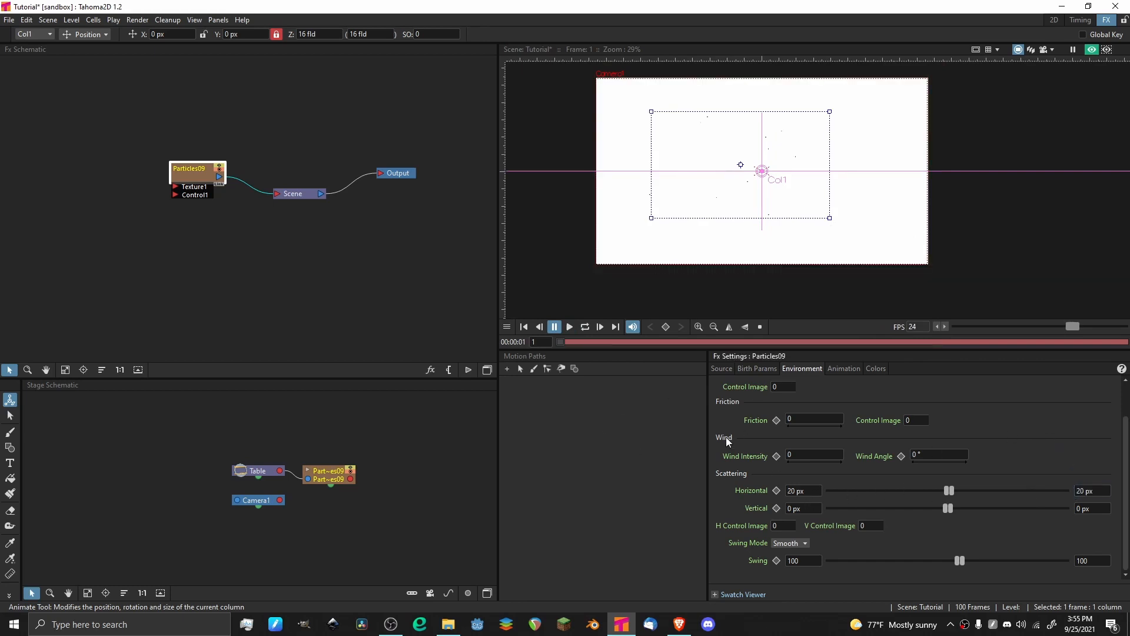
Preview the animation with the 20 px horizontal scattering and return to frame 1.
left_click(570, 328)
scroll(670, 154, "up", 6)
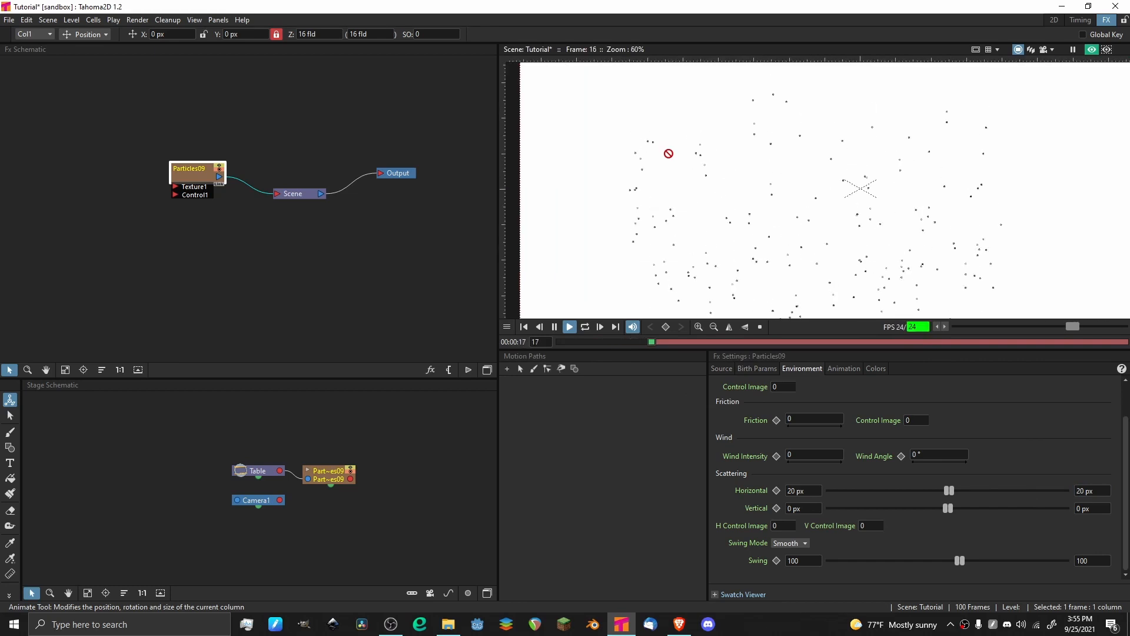
left_click(570, 328)
left_click_drag(596, 341, 446, 348)
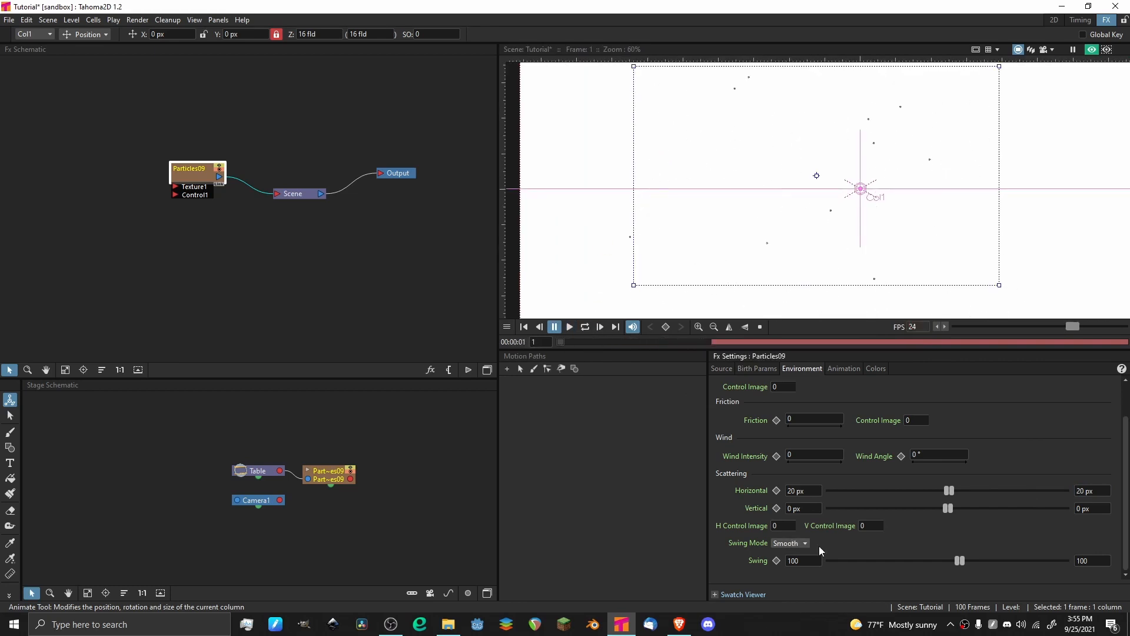
Reset the particles' Horizontal scattering to 0 px and the Swing to 0.
left_click(814, 489)
key("BackSpace")
left_click(1096, 491)
type("0-")
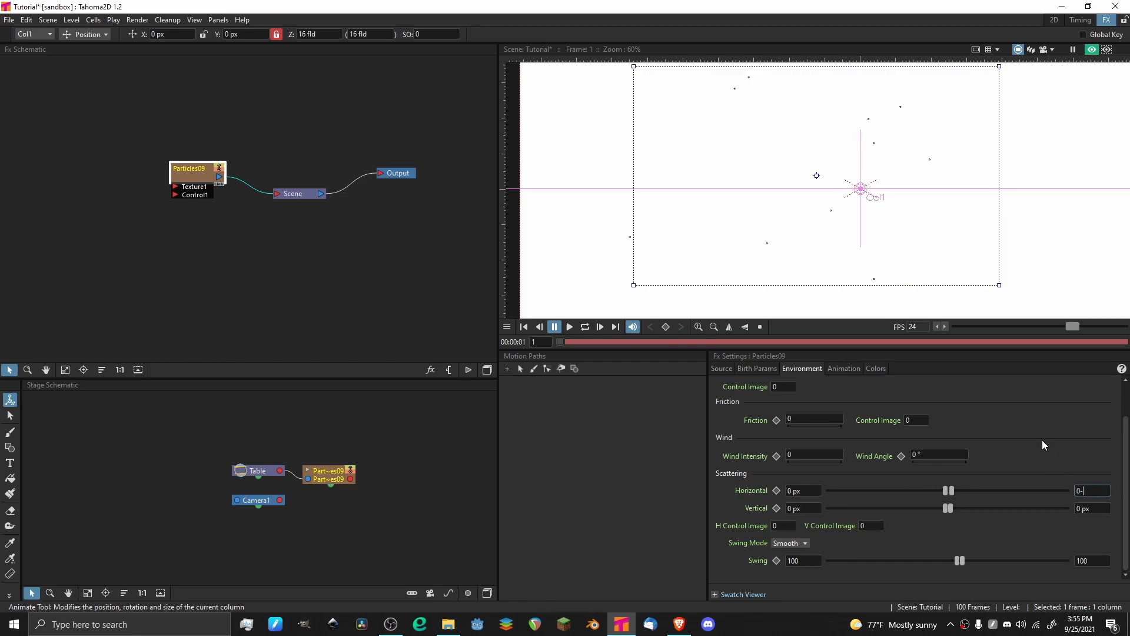
key("Return")
left_click(1087, 561)
type("0")
key("Return")
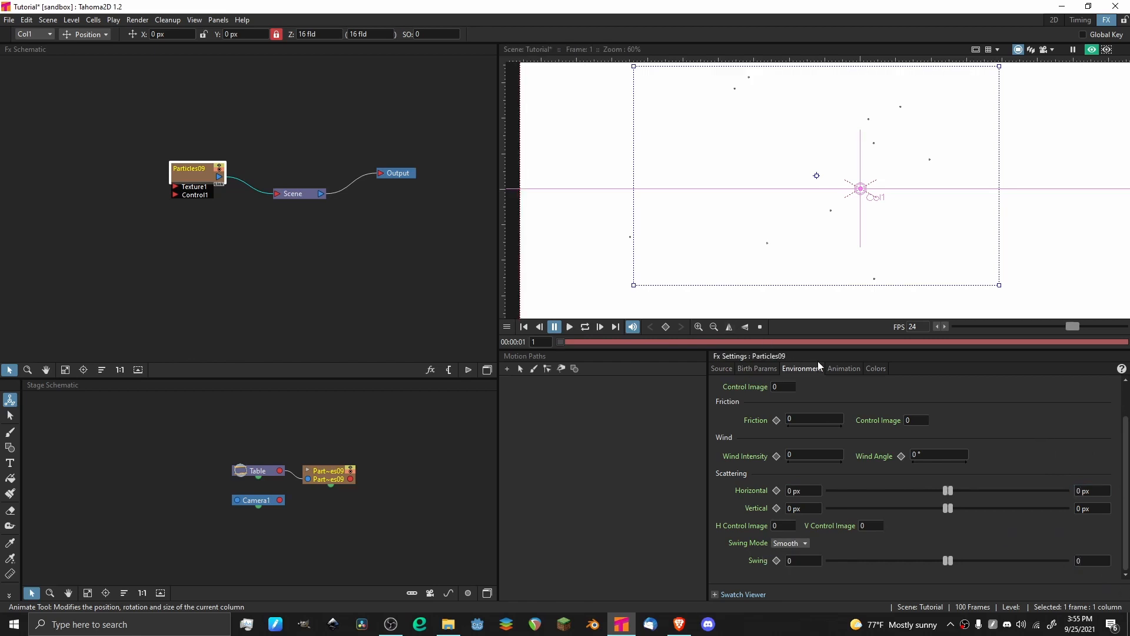
Open the particles' animation settings and save the scene.
left_click(844, 368)
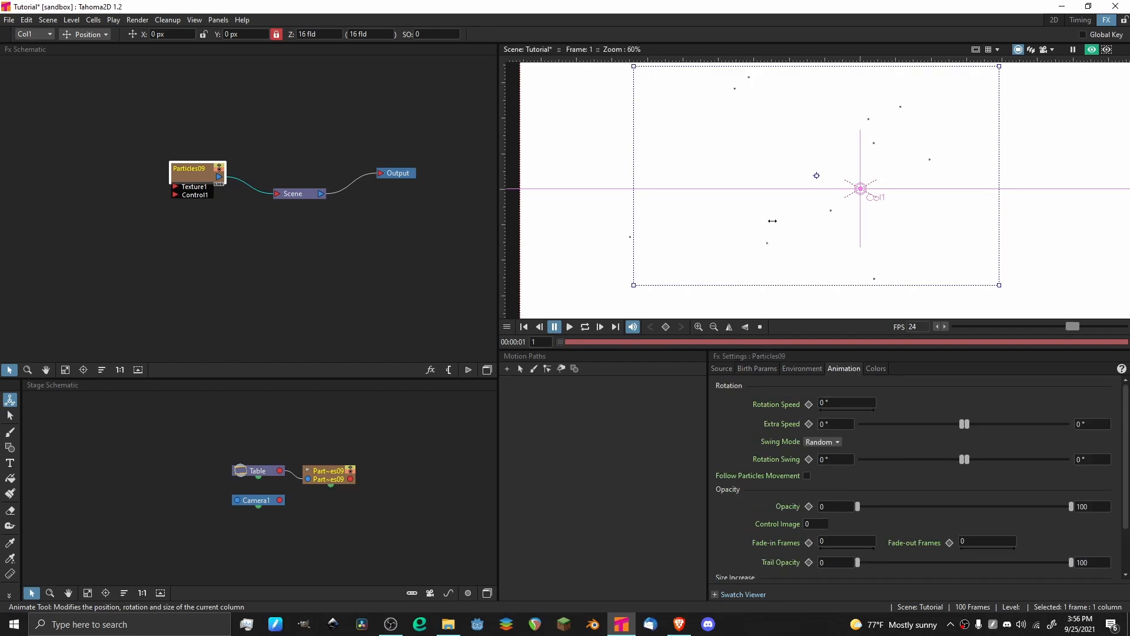
left_click(714, 327)
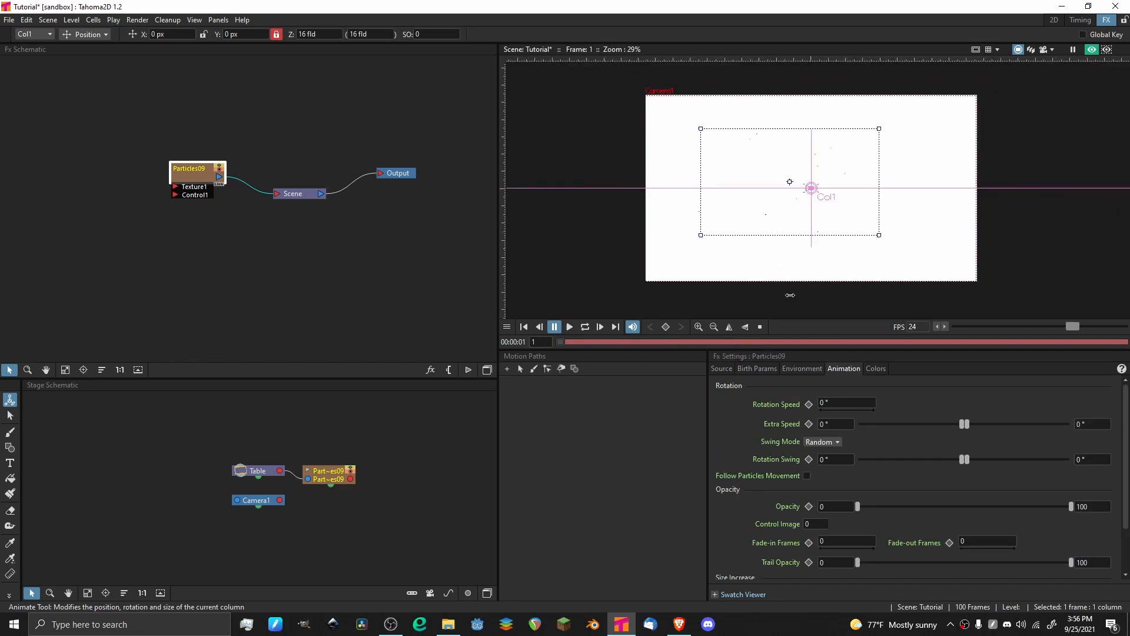
scroll(815, 131, "up", 4)
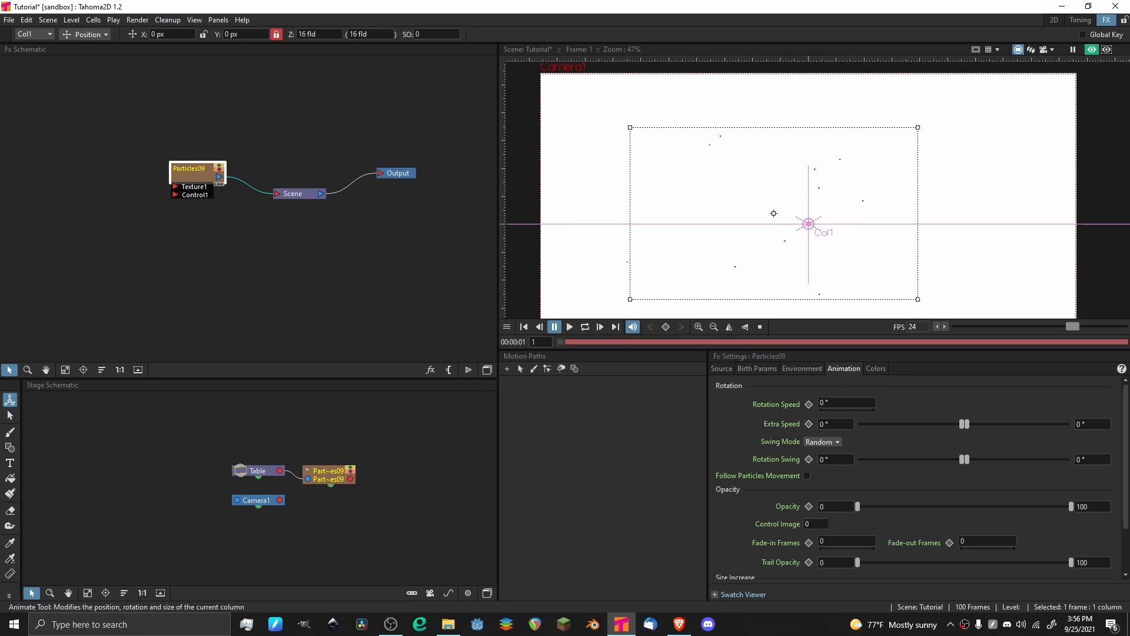
key("ctrl+s")
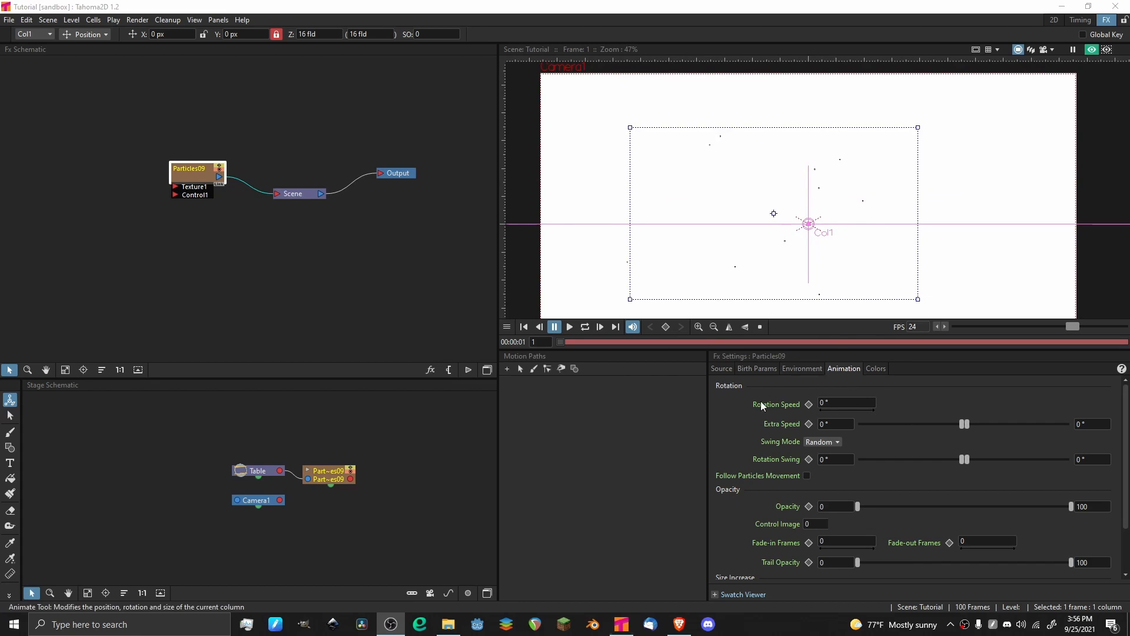
left_click(701, 434)
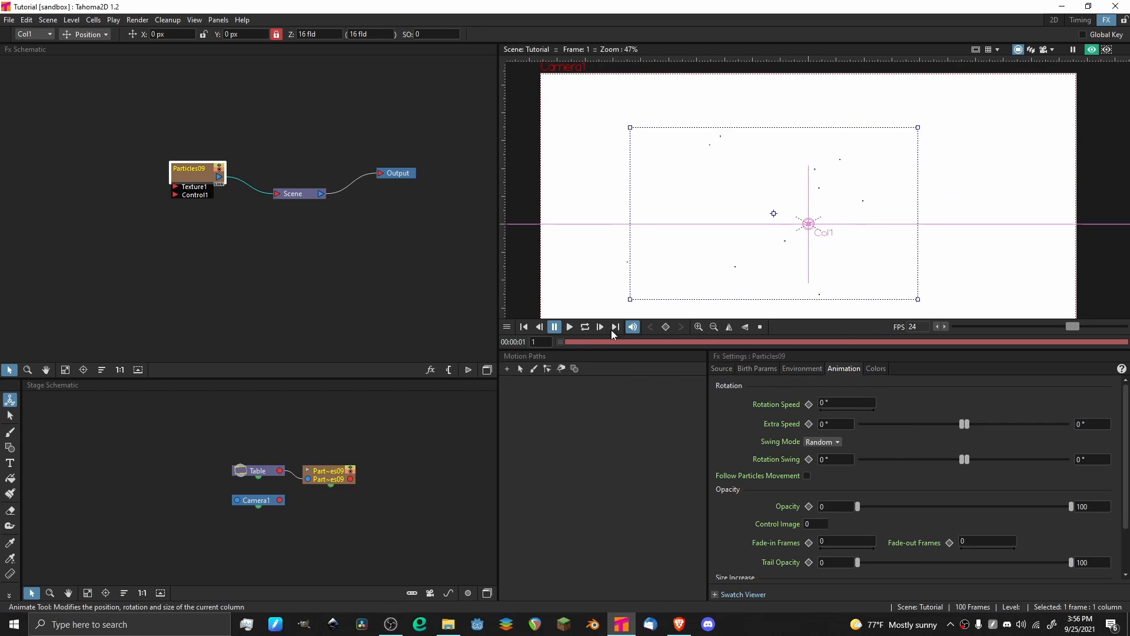
Set the particles' Rotation Speed to 20°.
left_click(847, 402)
key("BackSpace")
type("20")
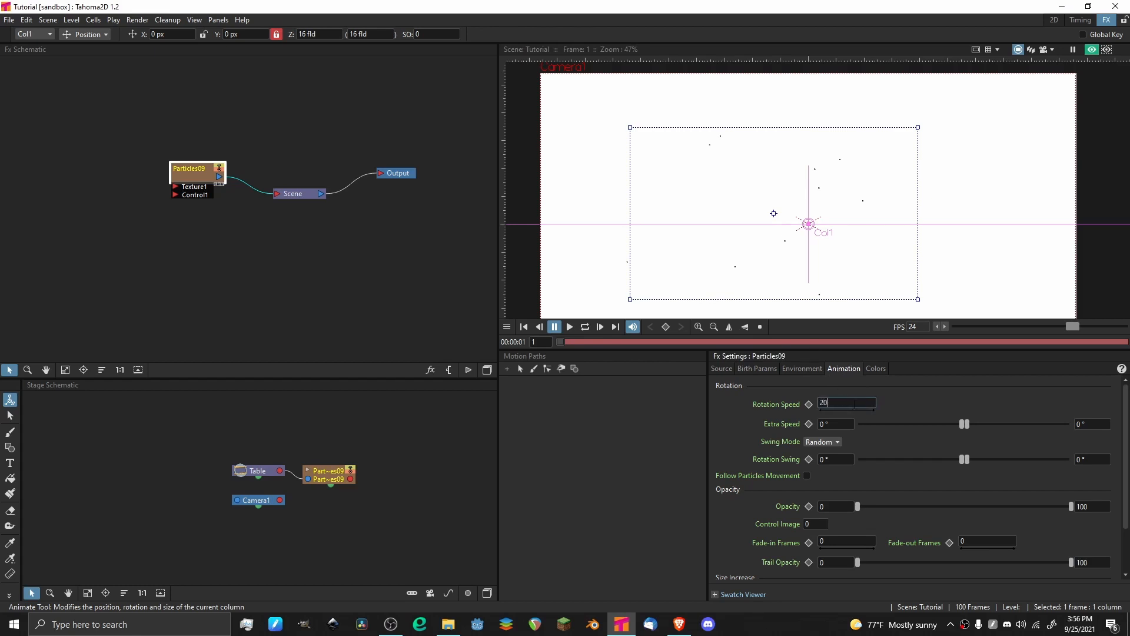
key("Return")
Play the animation and examine how the particles spin at the 20° rotation speed.
key("p")
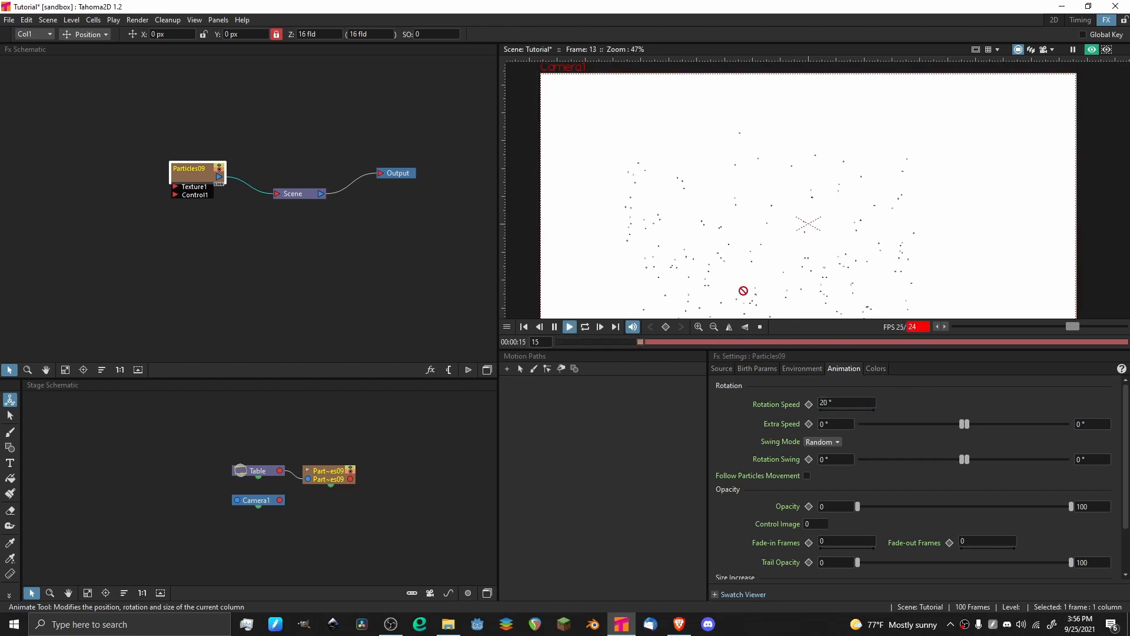
scroll(731, 195, "up", 3)
left_click_drag(731, 195, 643, 65)
scroll(642, 65, "down", 4)
key("p")
Raise the particles' Rotation Speed to 60°.
left_click(837, 403)
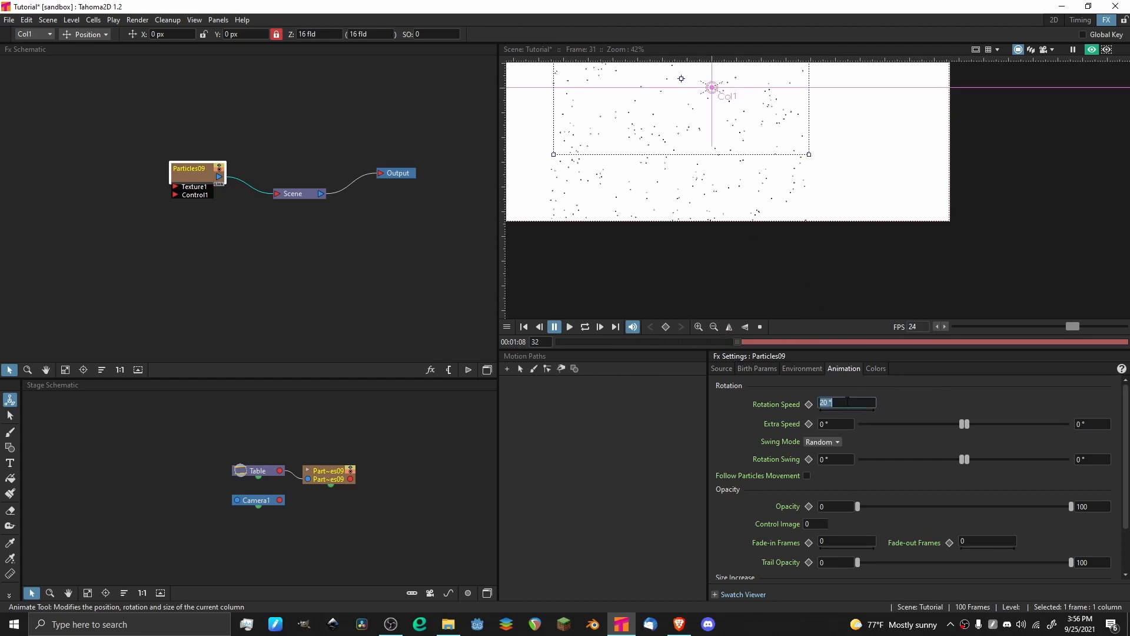
key("BackSpace")
type("60")
key("Return")
Play the animation and inspect the particles closely at the 60° rotation speed.
key("p")
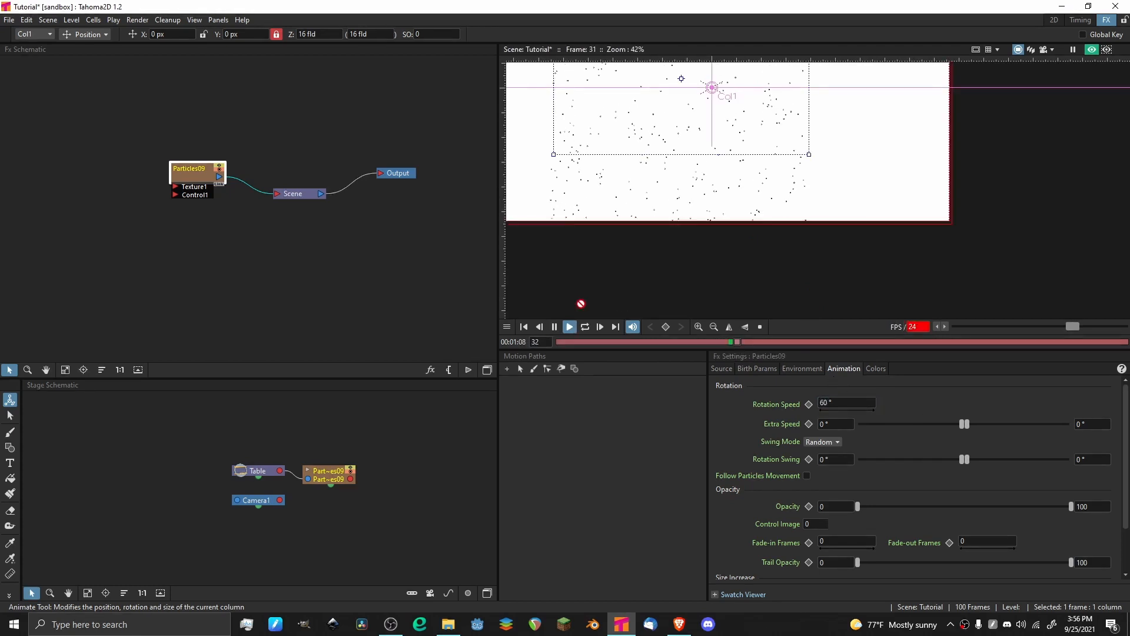
scroll(654, 234, "up", 4)
scroll(707, 233, "down", 3)
scroll(542, 219, "up", 2)
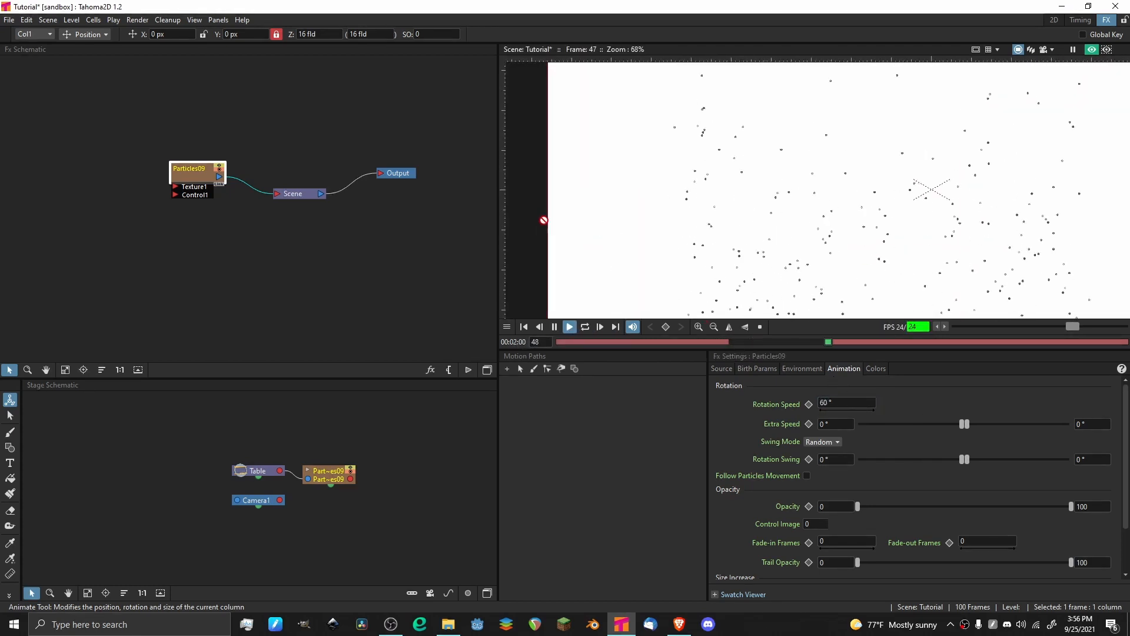
scroll(750, 194, "down", 1)
scroll(790, 308, "up", 1)
scroll(755, 161, "down", 6)
scroll(810, 142, "up", 6)
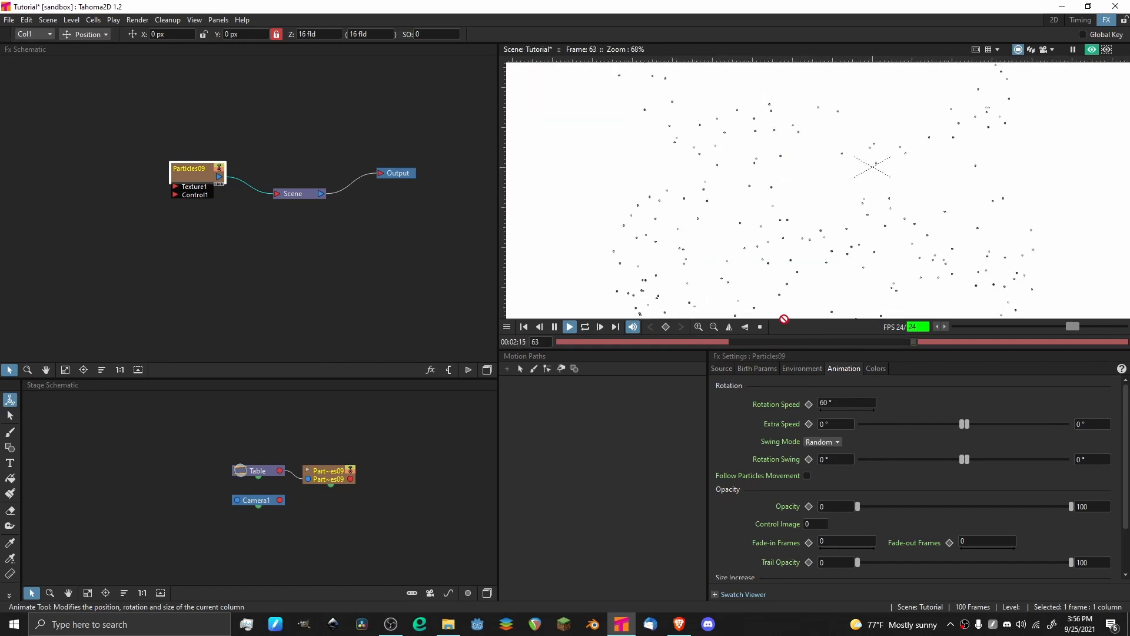
key("p")
Set the particles' rotation Extra Speed to 30° and preview the animation.
left_click(838, 424)
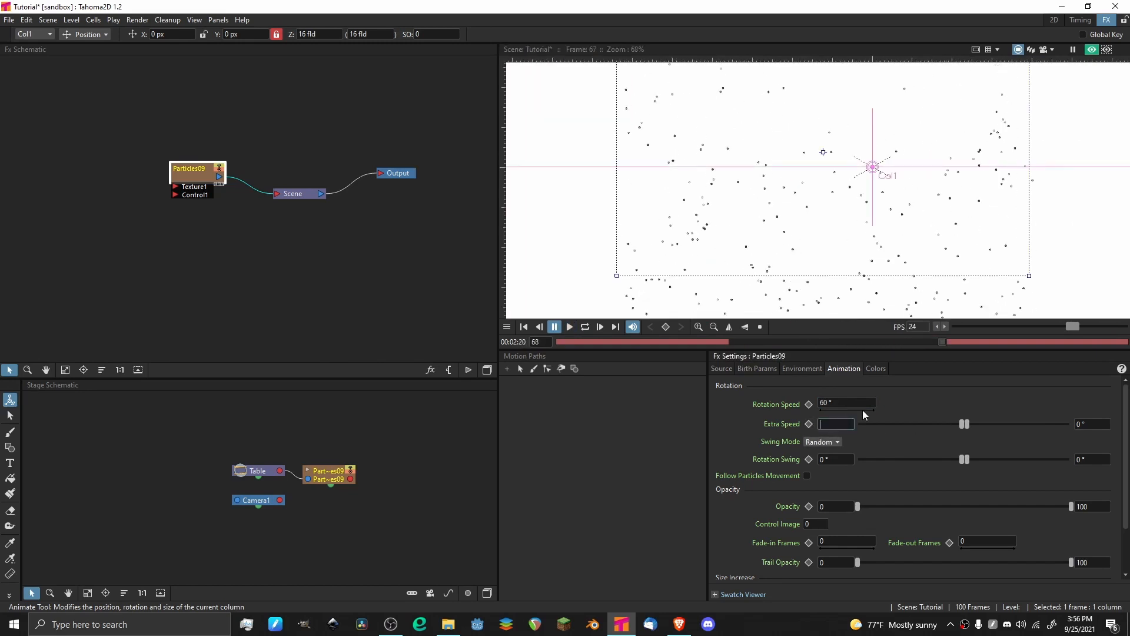
type("30")
key("Return")
key("p")
scroll(721, 181, "down", 3)
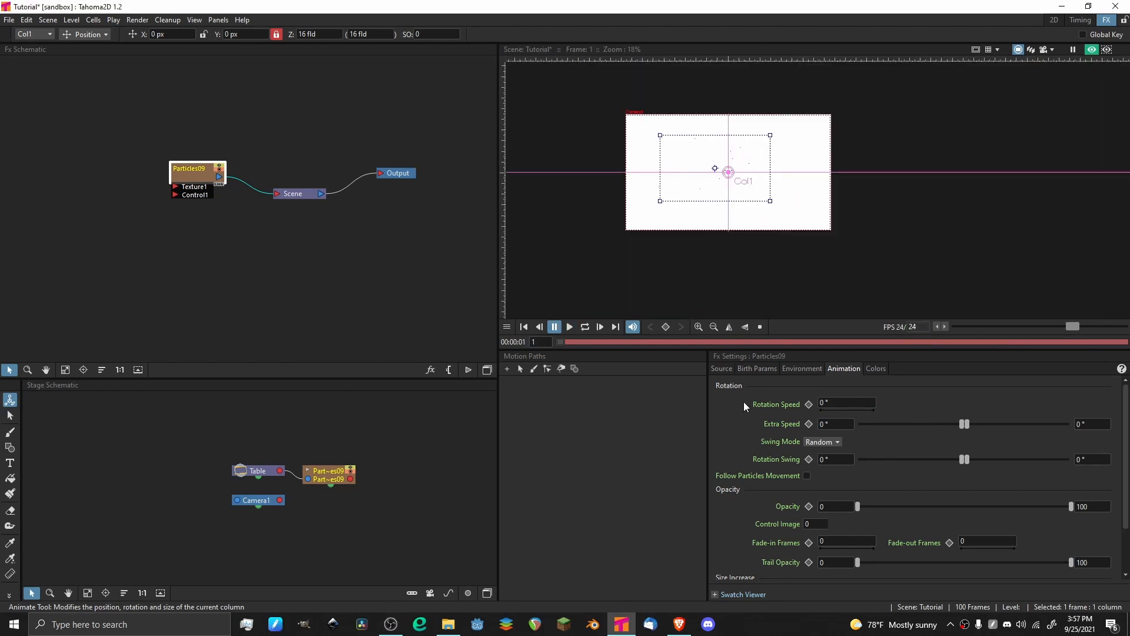
scroll(677, 127, "up", 8)
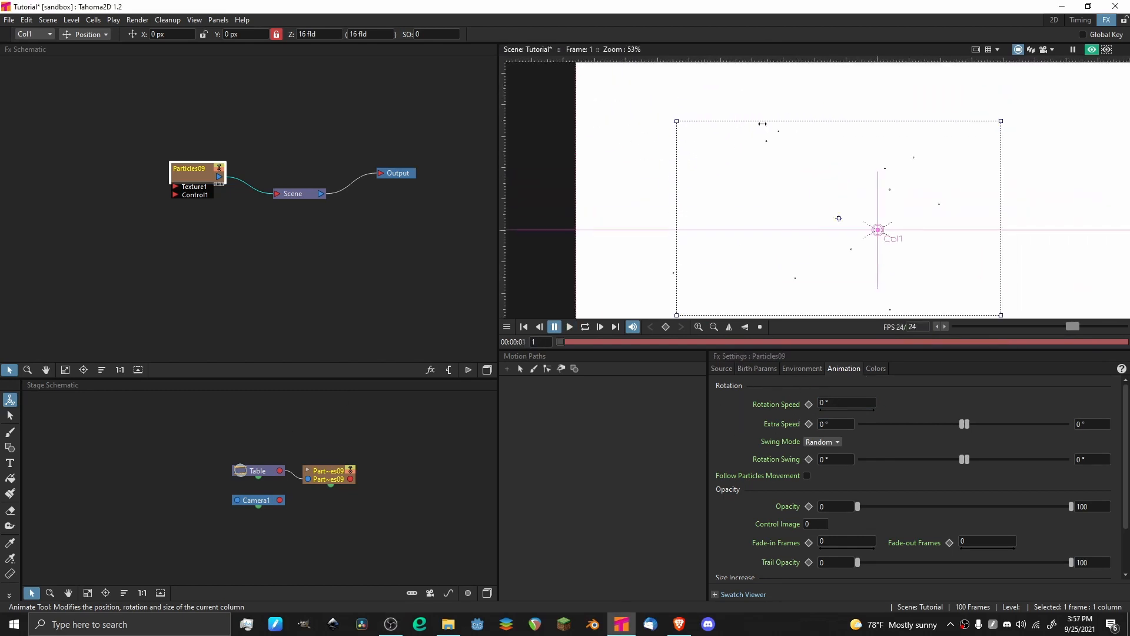
Reselect the Particles node in the FX schematic and save the scene.
scroll(677, 128, "down", 3)
left_click(115, 152)
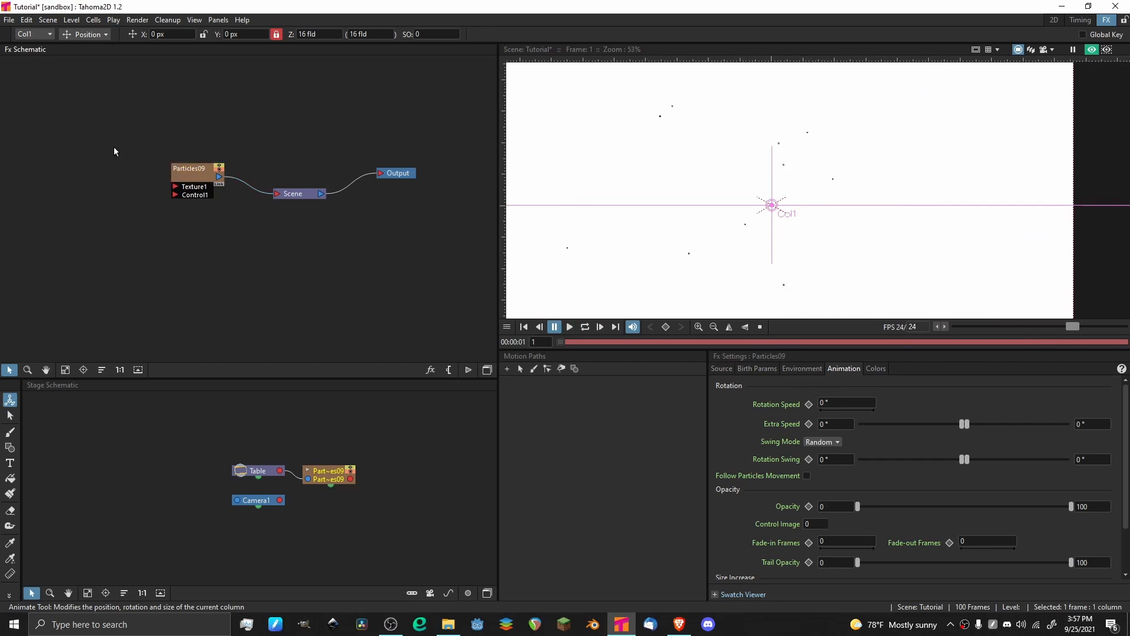
left_click(180, 171)
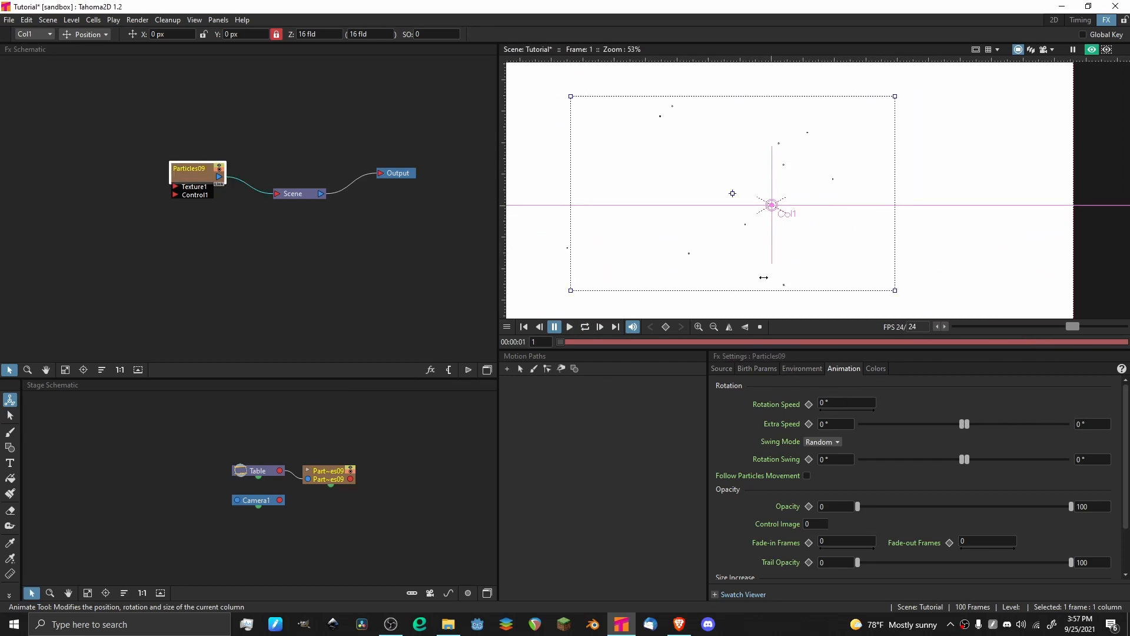
scroll(744, 244, "down", 4)
scroll(752, 211, "up", 5)
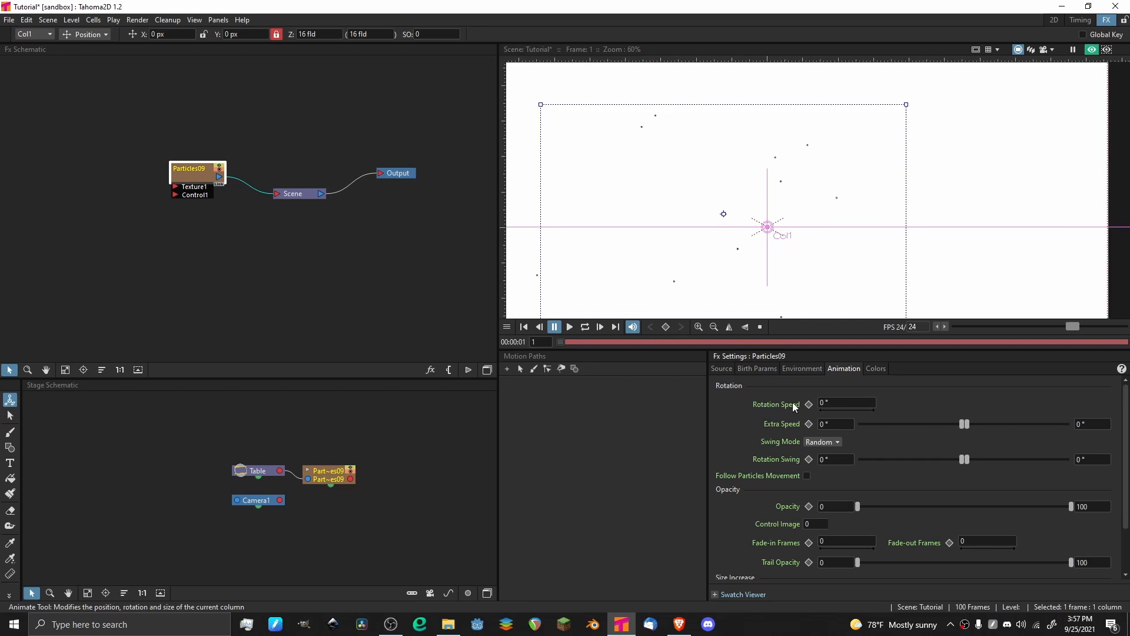
key("ctrl+s")
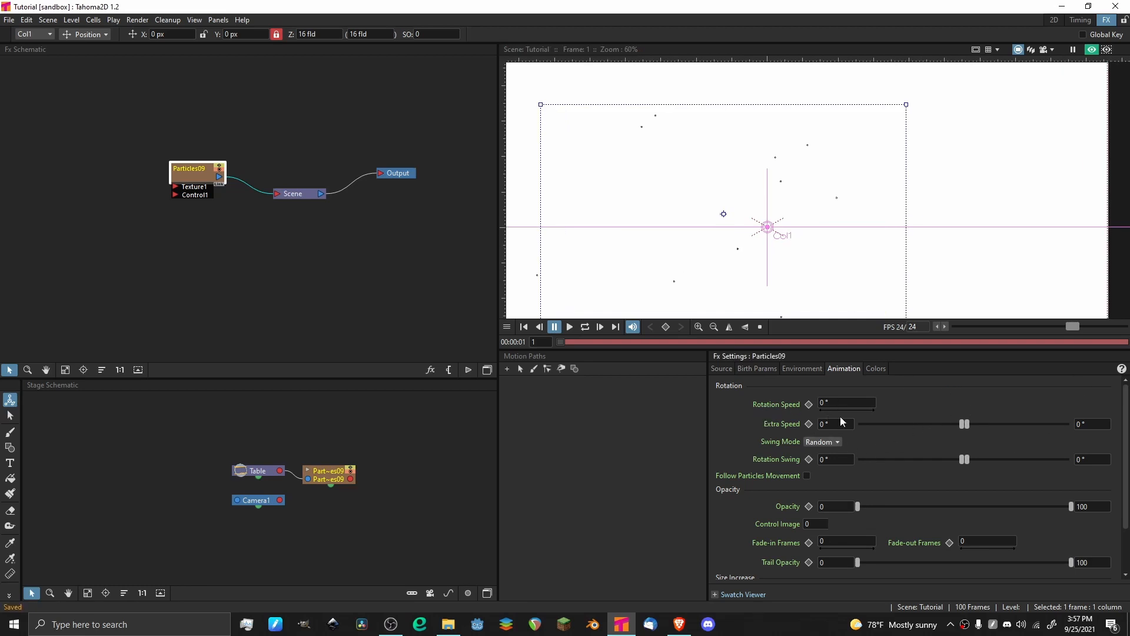
Set the particles' Rotation Speed to 50°.
left_click(848, 403)
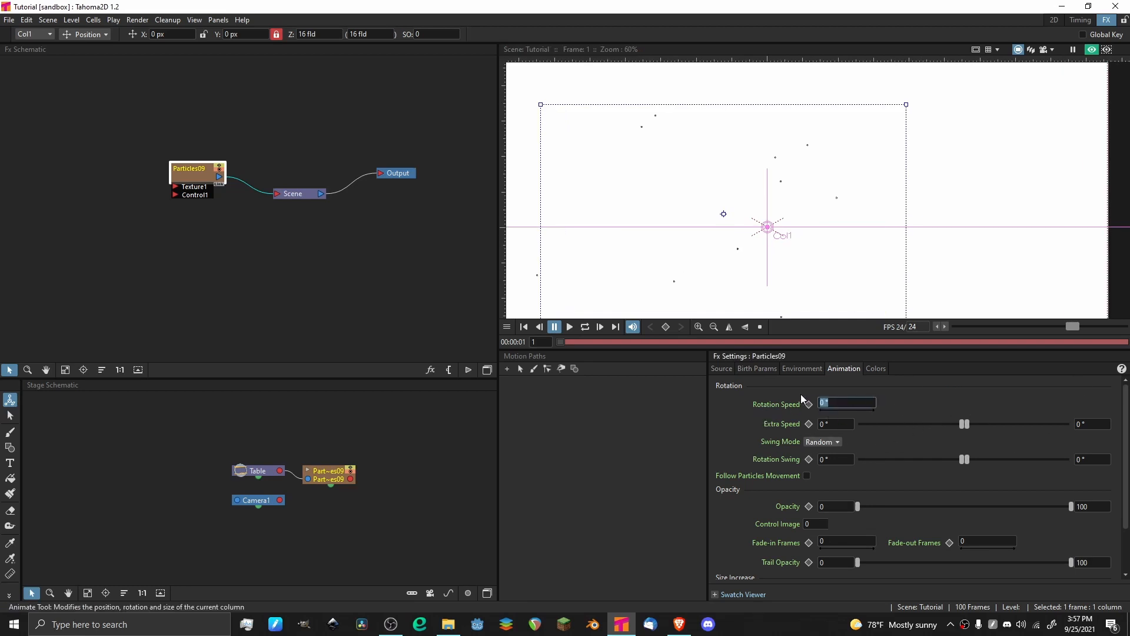
key("BackSpace")
type("50")
key("Return")
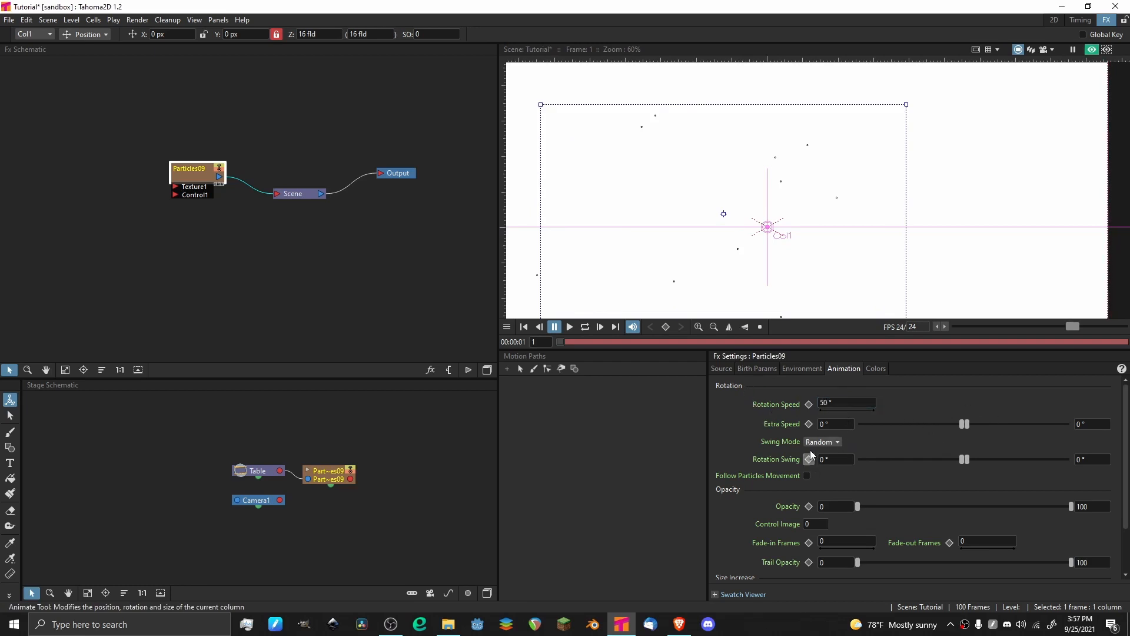
Change the Swing Mode to Smooth and set both Rotation Swing values to 90°.
left_click(822, 441)
left_click_drag(964, 459, 981, 460)
left_click(850, 461)
key("BackSpace")
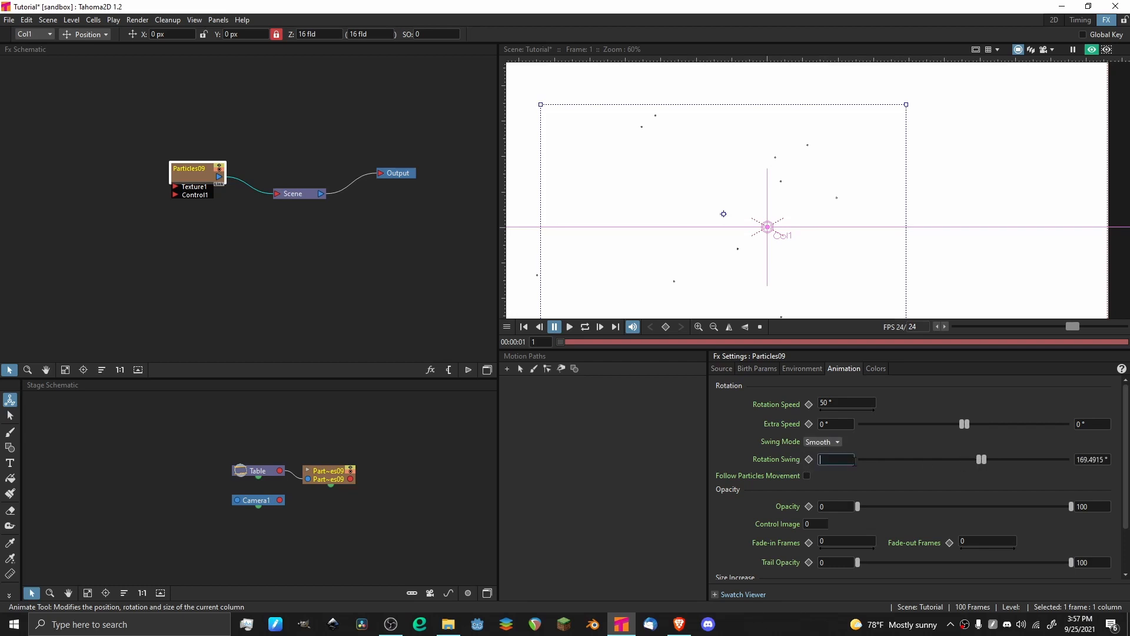
type("90")
key("Return")
left_click(1084, 457)
key("BackSpace")
type("90")
Raise the particles' minimum Opacity to about 33 and play the animation to examine how they rotate.
left_click(928, 505)
key("p")
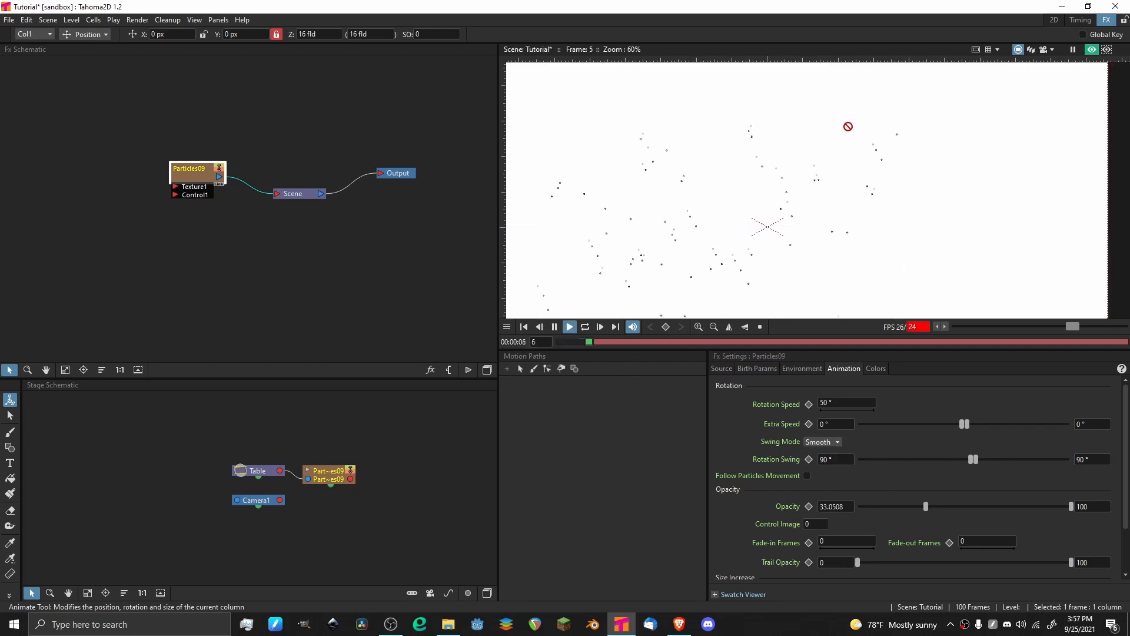
left_click_drag(767, 224, 752, 174)
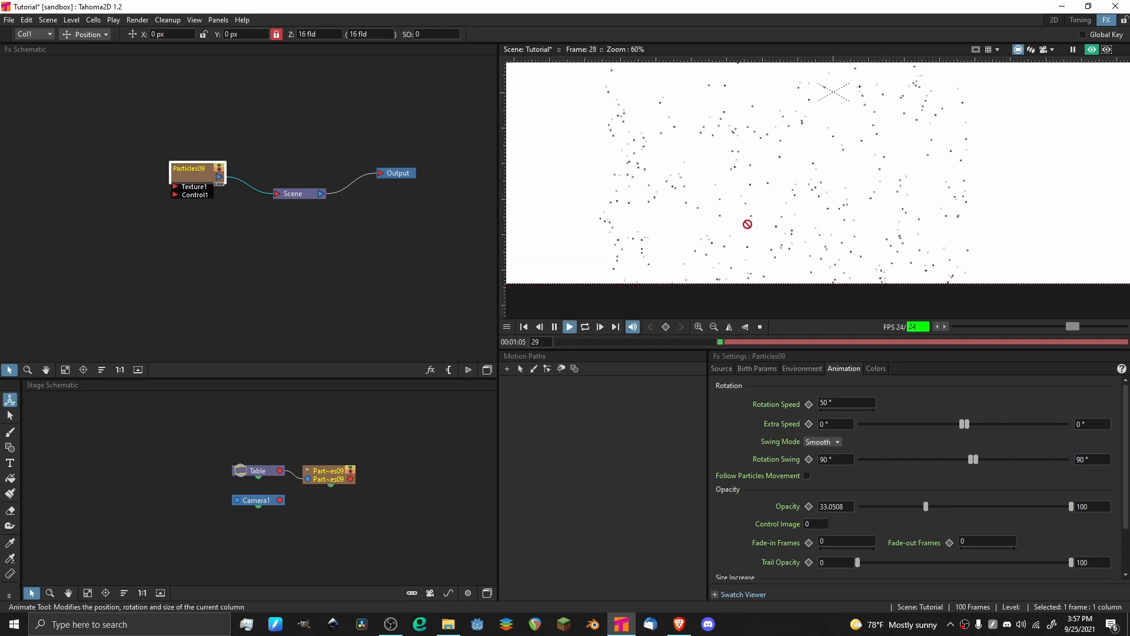
scroll(707, 186, "up", 3)
scroll(741, 175, "down", 4)
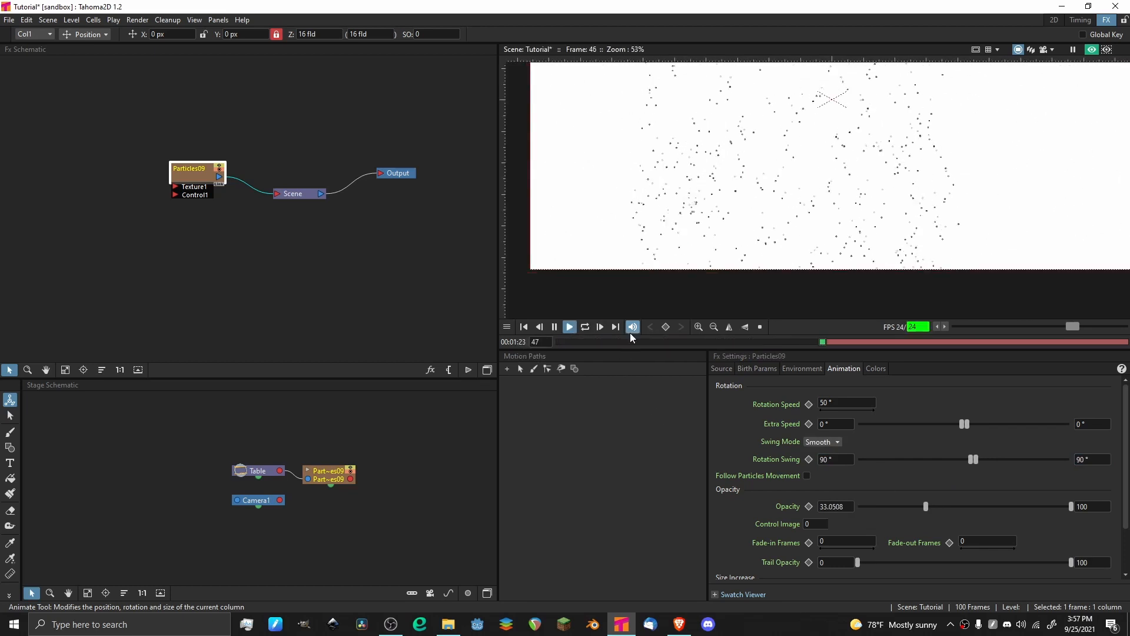
left_click_drag(619, 341, 415, 344)
key("p")
scroll(713, 139, "up", 3)
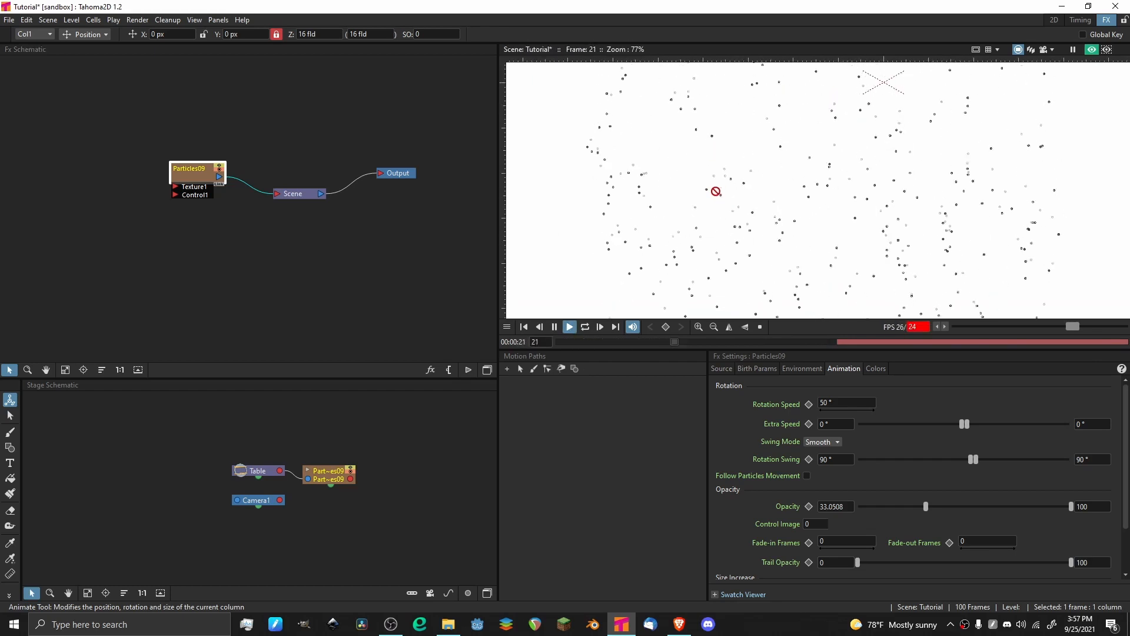
key("p")
Set the maximum Trail in the particles' birth parameters to 0.
left_click(760, 369)
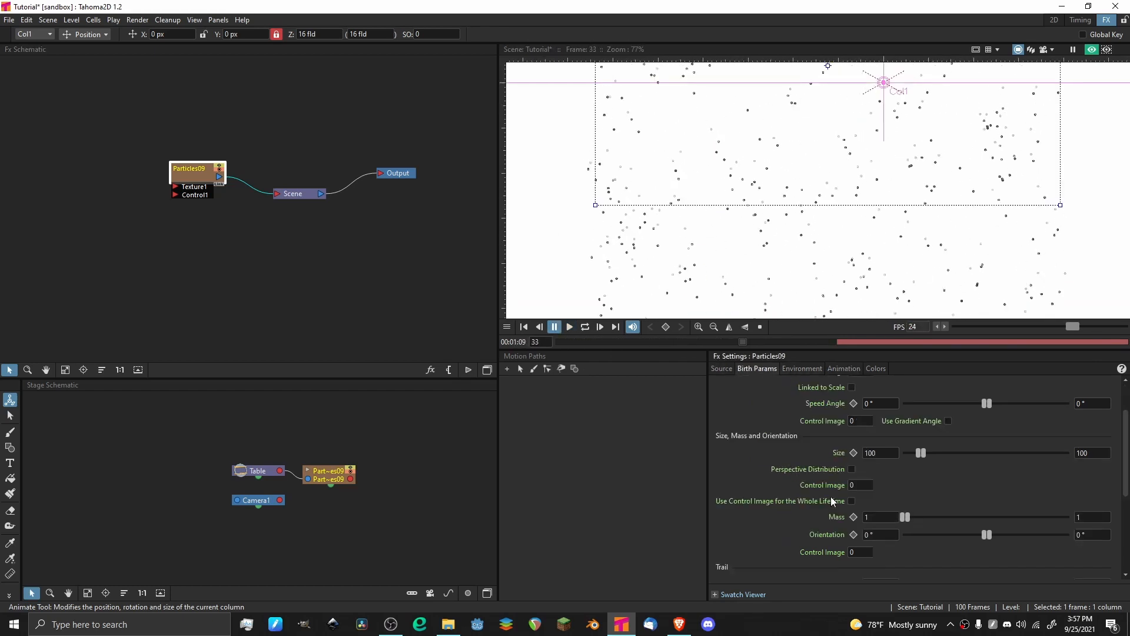
scroll(819, 474, "down", 4)
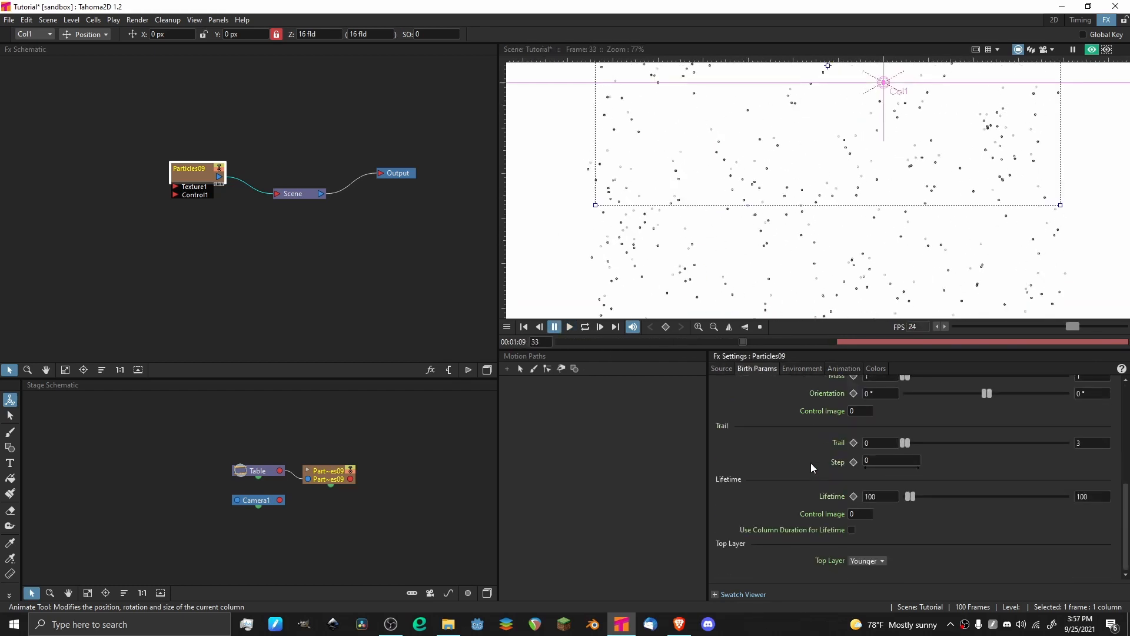
left_click(1103, 442)
key("Return")
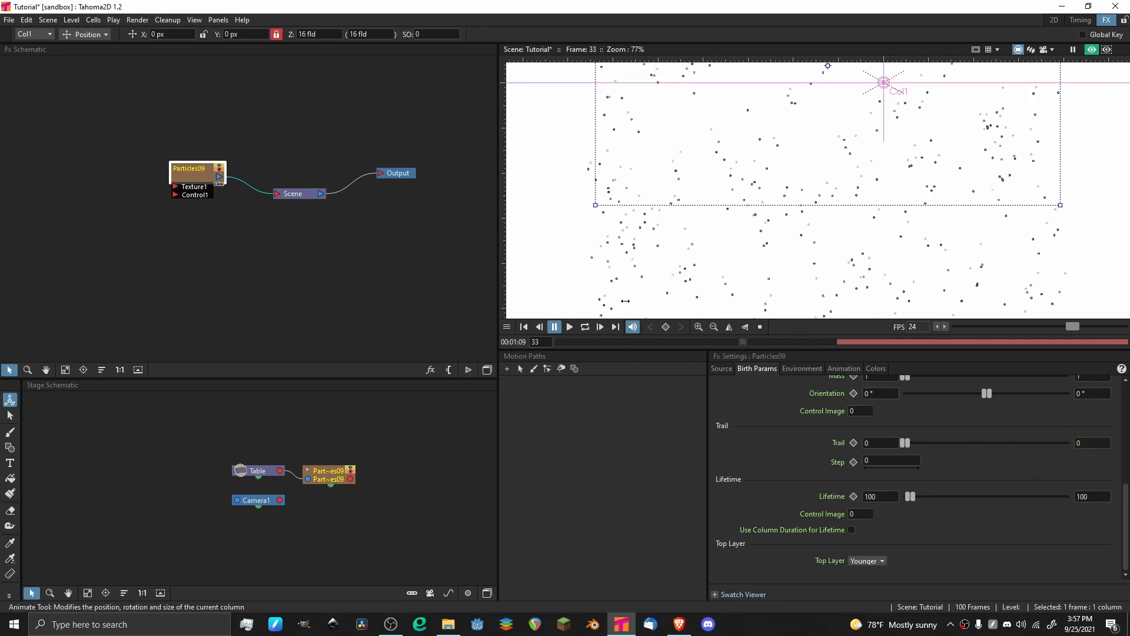
Play the animation to examine the particles up close without trails, and return to frame 1.
left_click(569, 327)
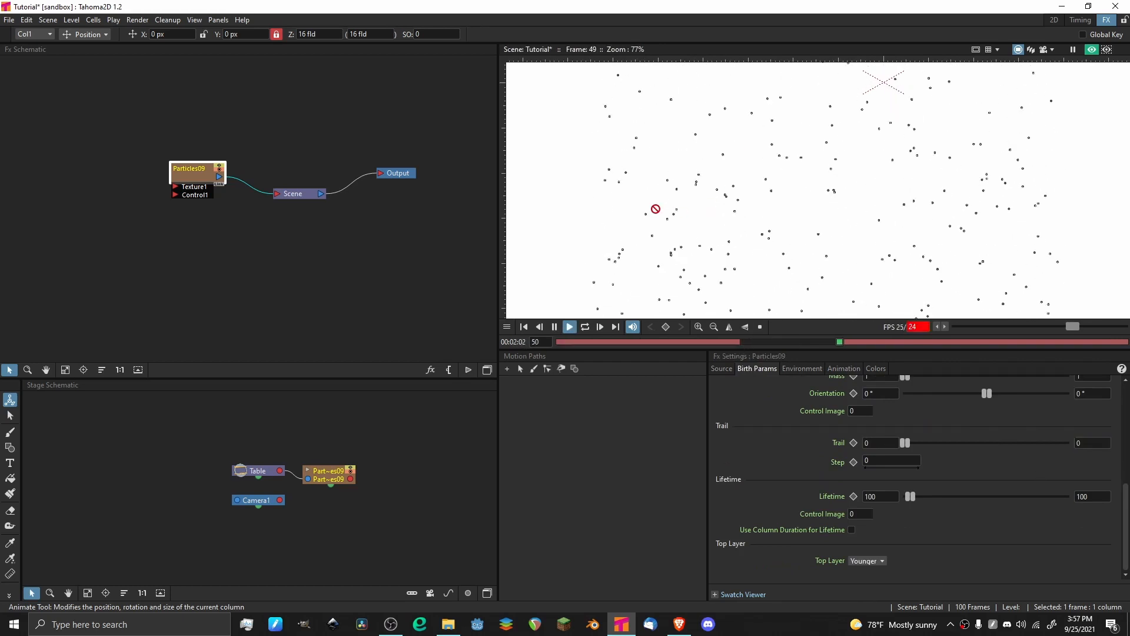
scroll(708, 161, "down", 1)
scroll(694, 153, "up", 2)
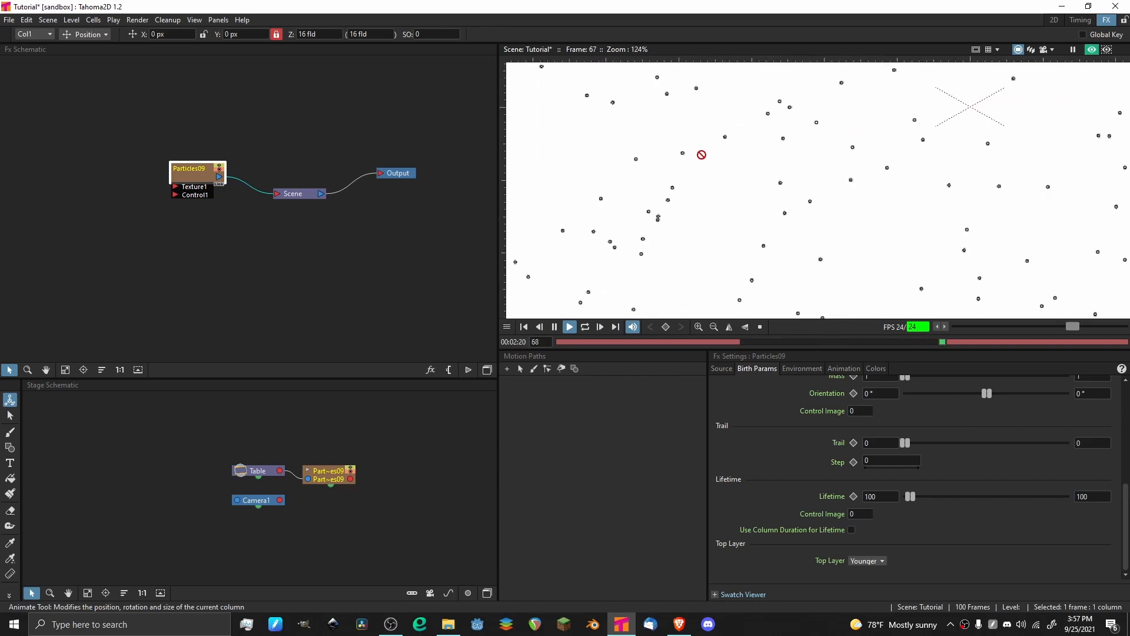
left_click_drag(698, 343, 493, 343)
Reset the particles' Rotation Speed and Extra Speed to 0° in the animation settings.
left_click(832, 373)
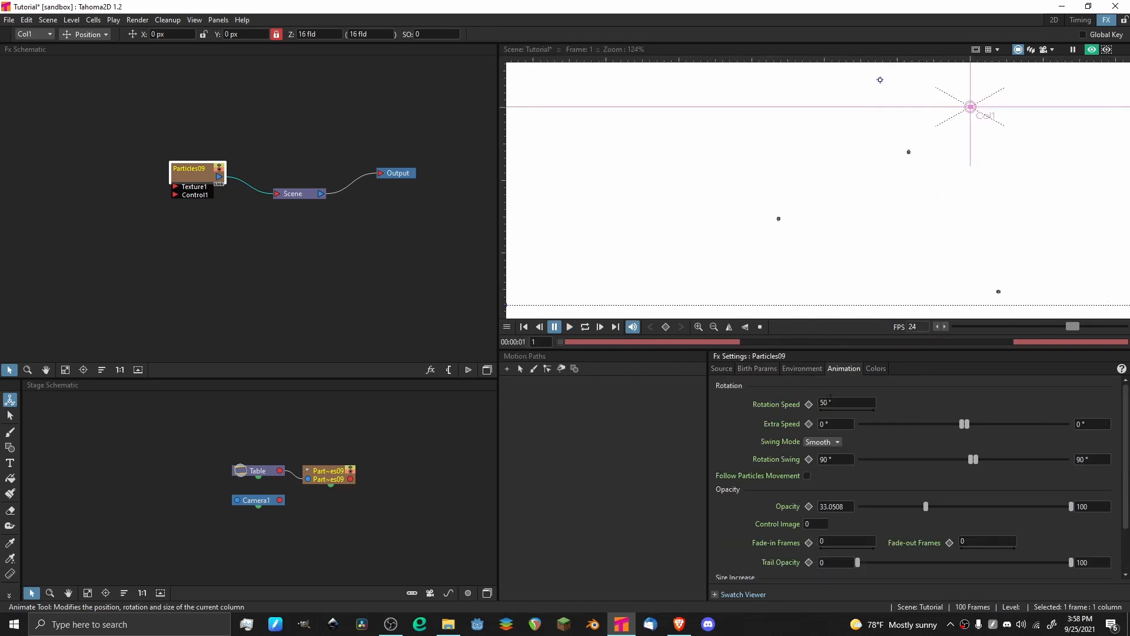
left_click(830, 399)
key("BackSpace")
type("0")
left_click_drag(959, 424, 954, 424)
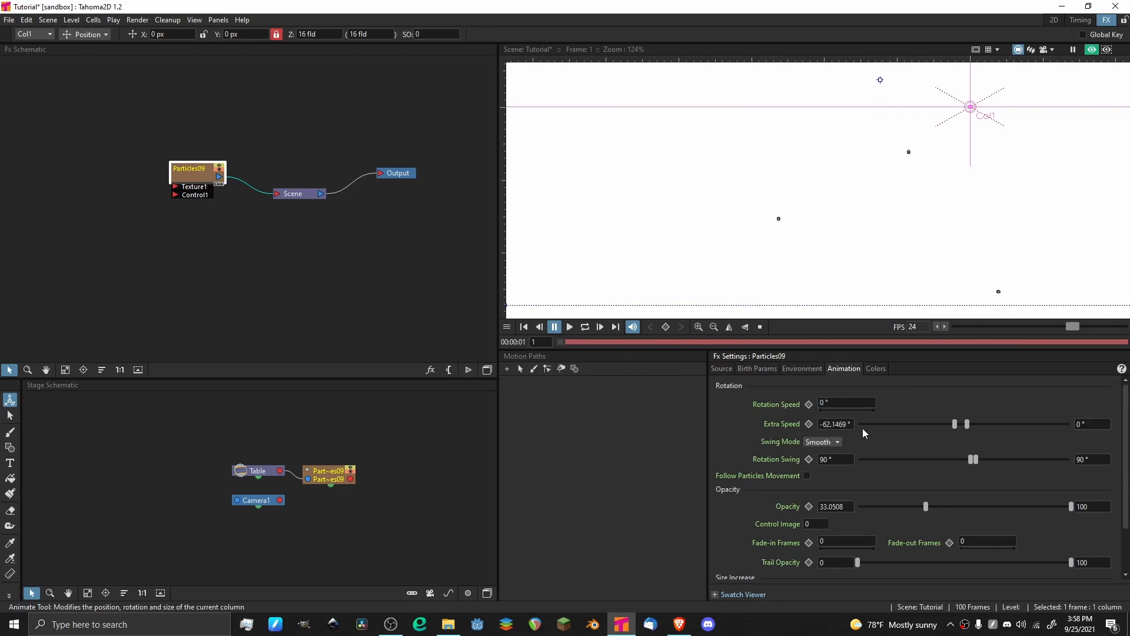
left_click(842, 424)
key("BackSpace")
type("0")
key("Return")
Reset both Rotation Swing values to 0° and the minimum Opacity to 0.
left_click(1089, 460)
key("BackSpace")
type("0")
key("Return")
scroll(754, 468, "down", 2)
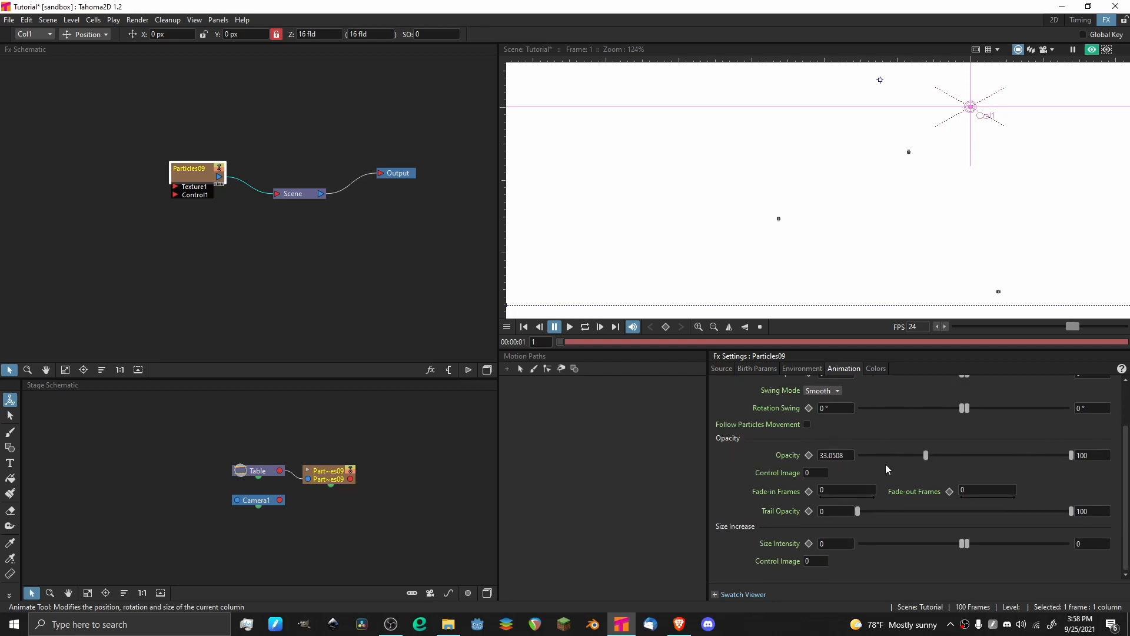
left_click_drag(924, 455, 898, 469)
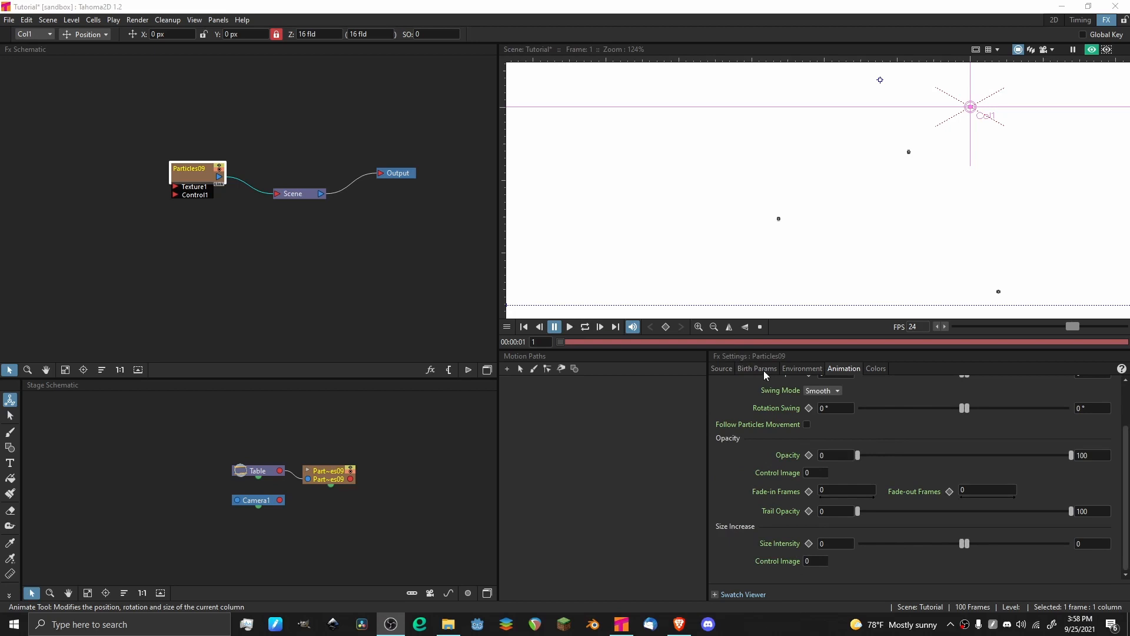
Save the scene and set the particles' Fade-in Frames to 5.
left_click(848, 490)
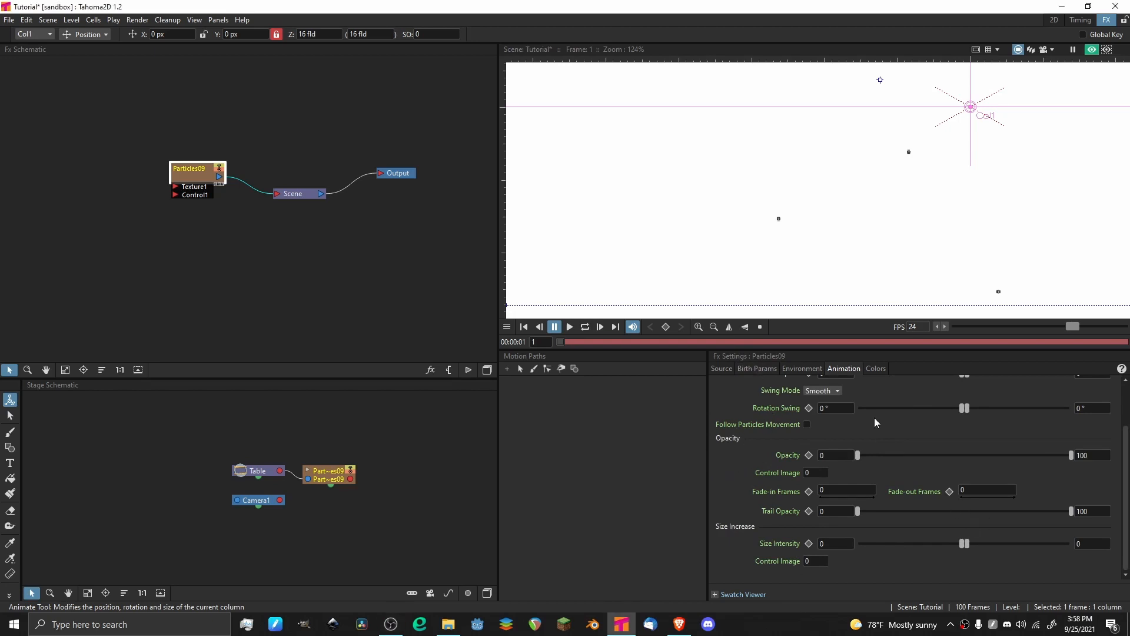
key("ctrl+s")
type("4")
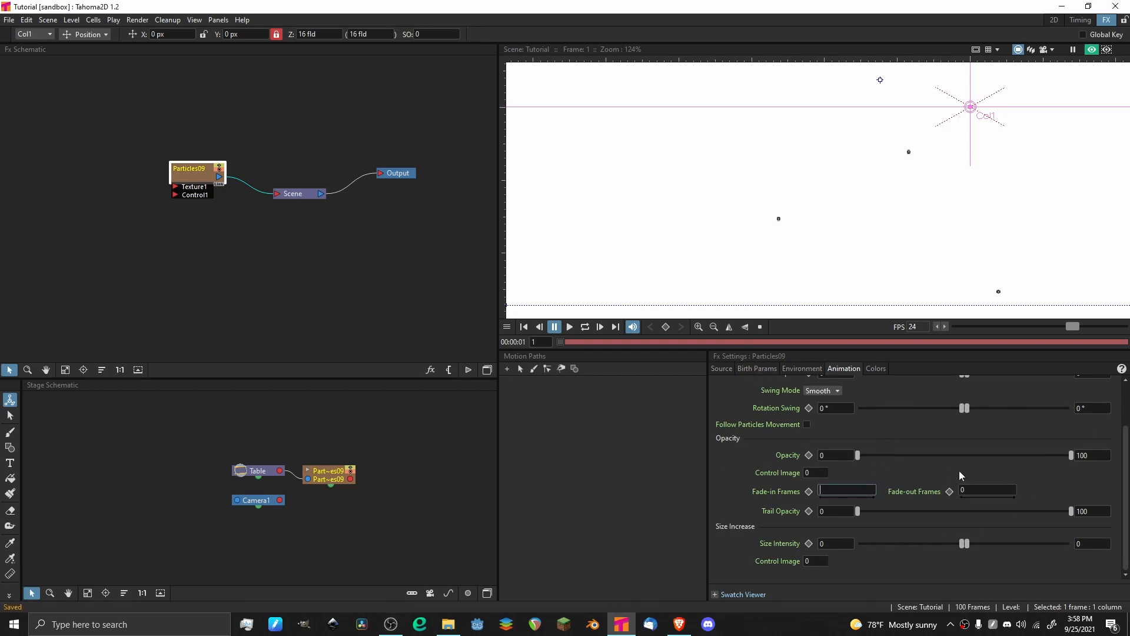
key("BackSpace")
type("5")
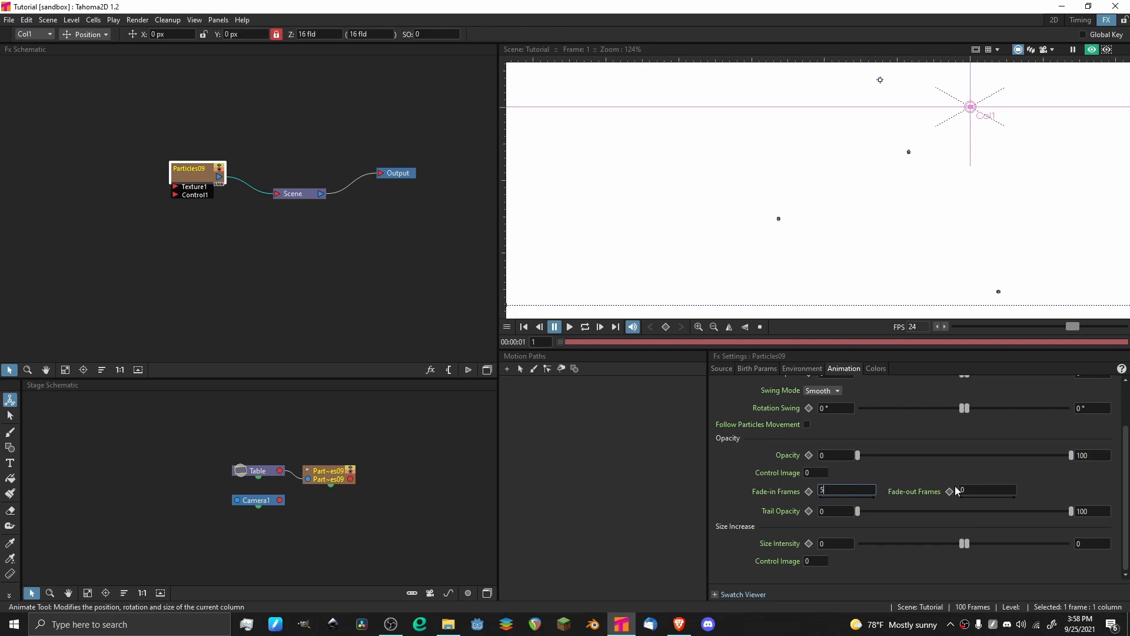
Set the particles' Fade-out Frames to 5 and preview the animation.
left_click(970, 490)
key("BackSpace")
type("5")
key("Return")
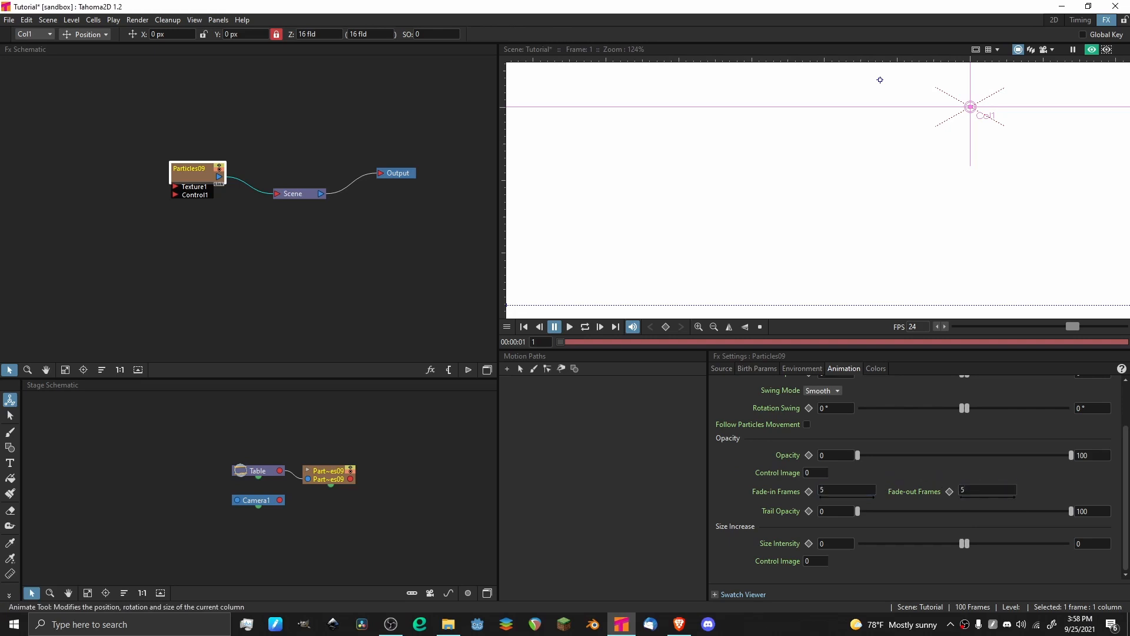
key("p")
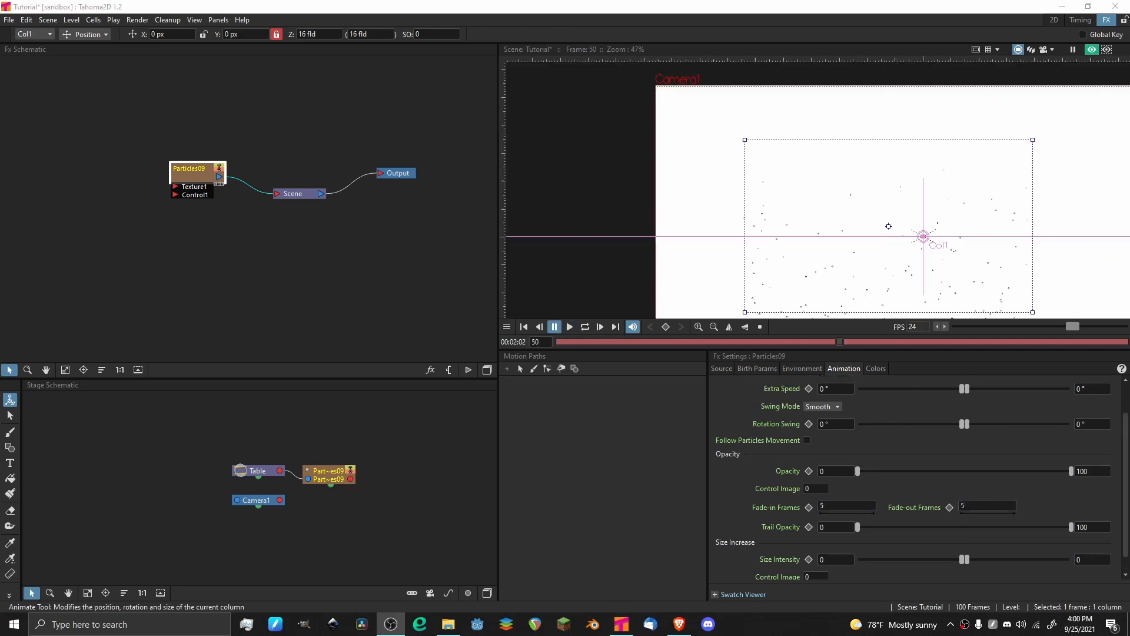
scroll(726, 440, "down", 1)
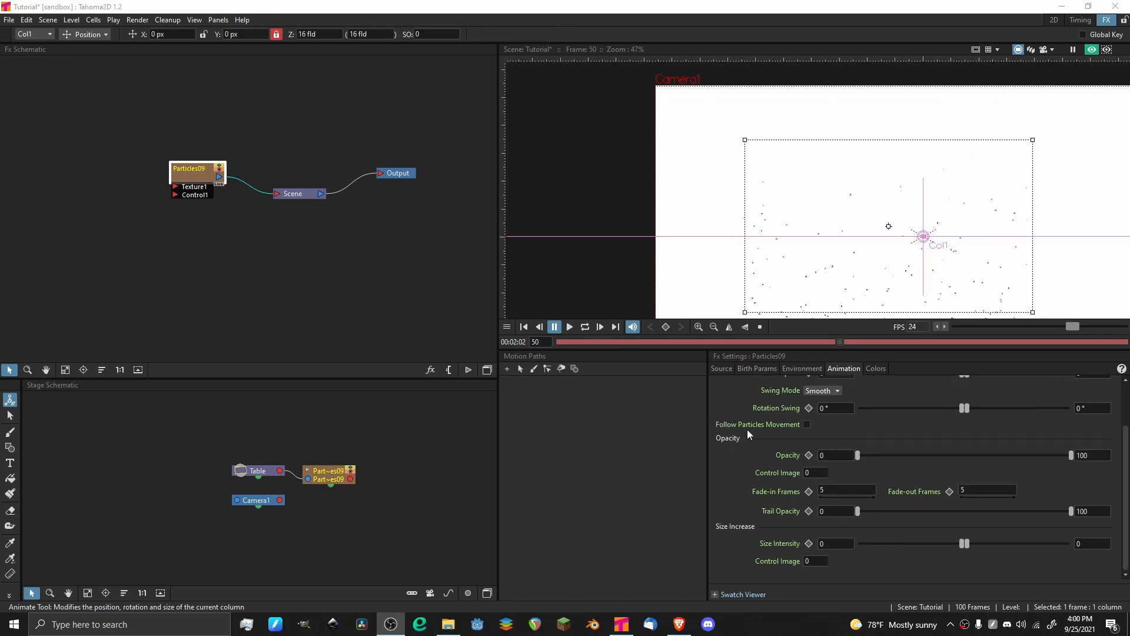
scroll(747, 429, "up", 1)
scroll(747, 446, "down", 1)
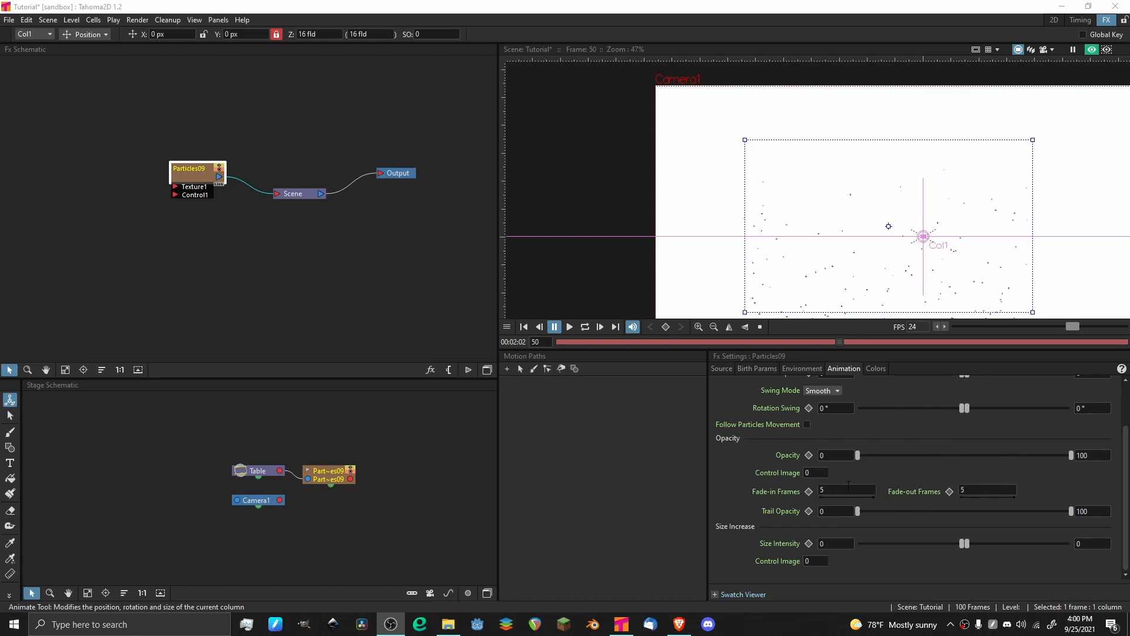
Return to the first frame and preview the particle animation up close to examine the fades.
left_click_drag(566, 343, 544, 342)
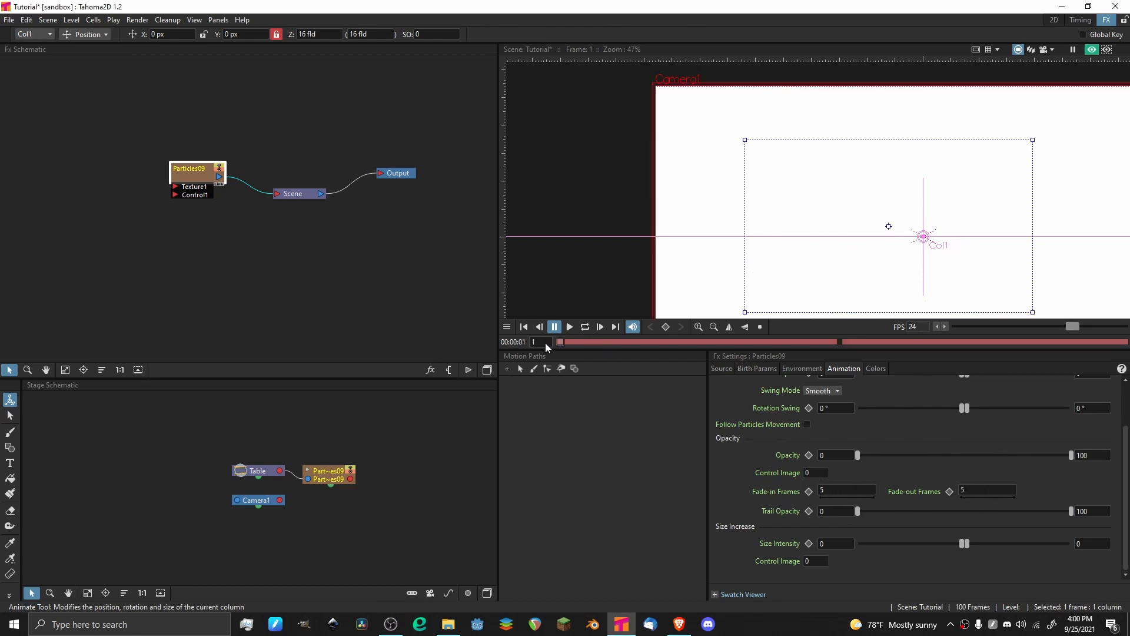
left_click(570, 327)
scroll(820, 200, "up", 3)
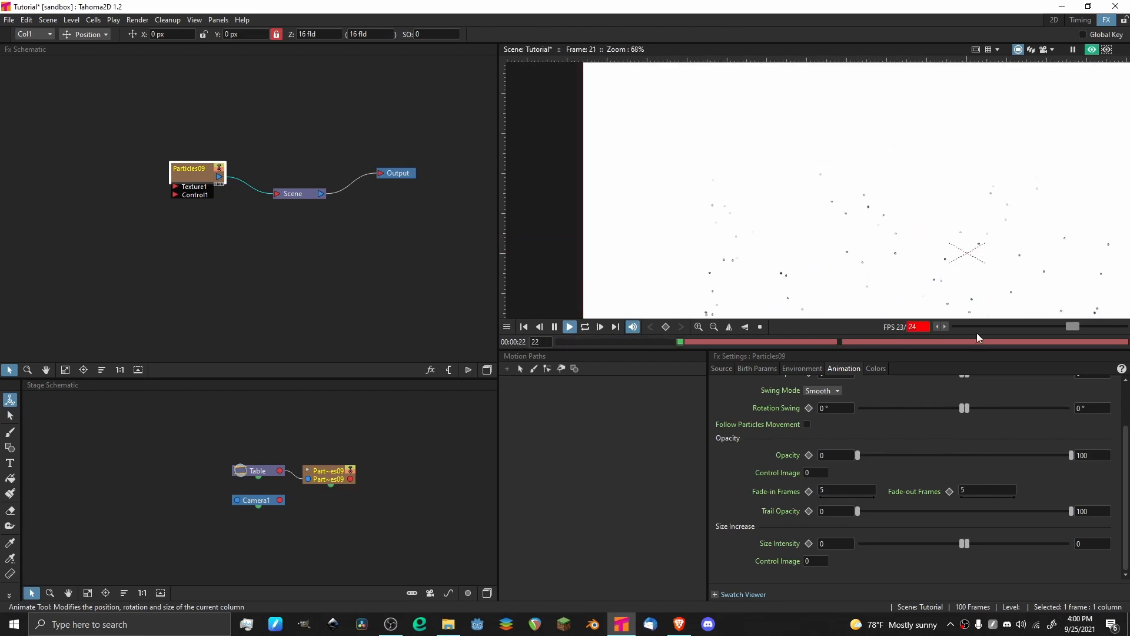
key("p")
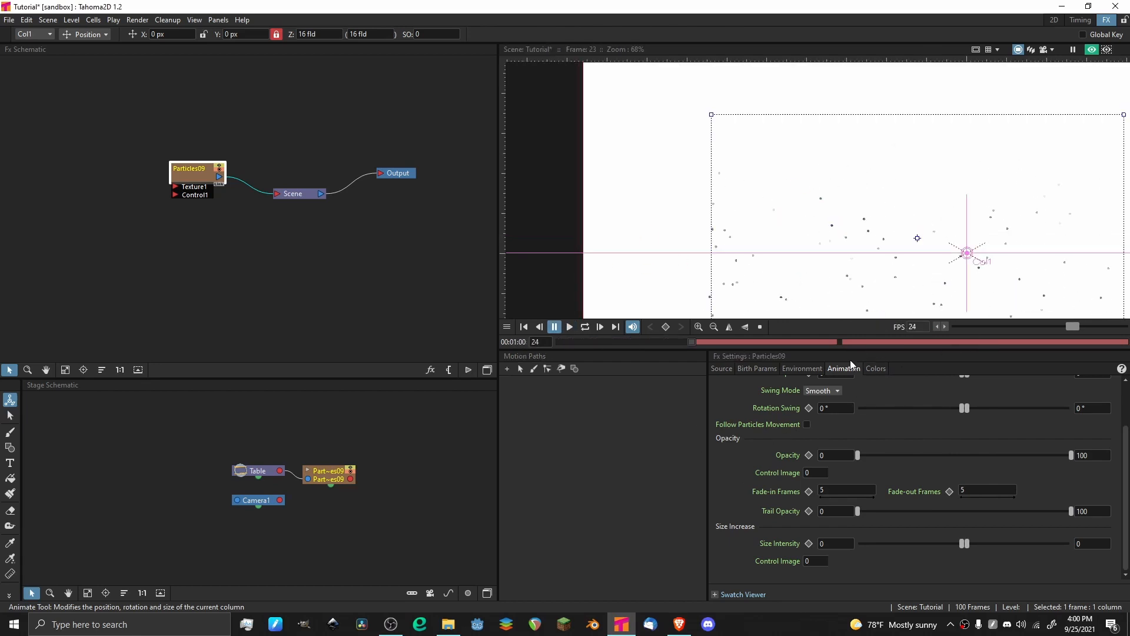
Save the scene, set the particles' Birth Color to red (R 255, G 0, B 12) and check it in the viewer.
left_click(877, 369)
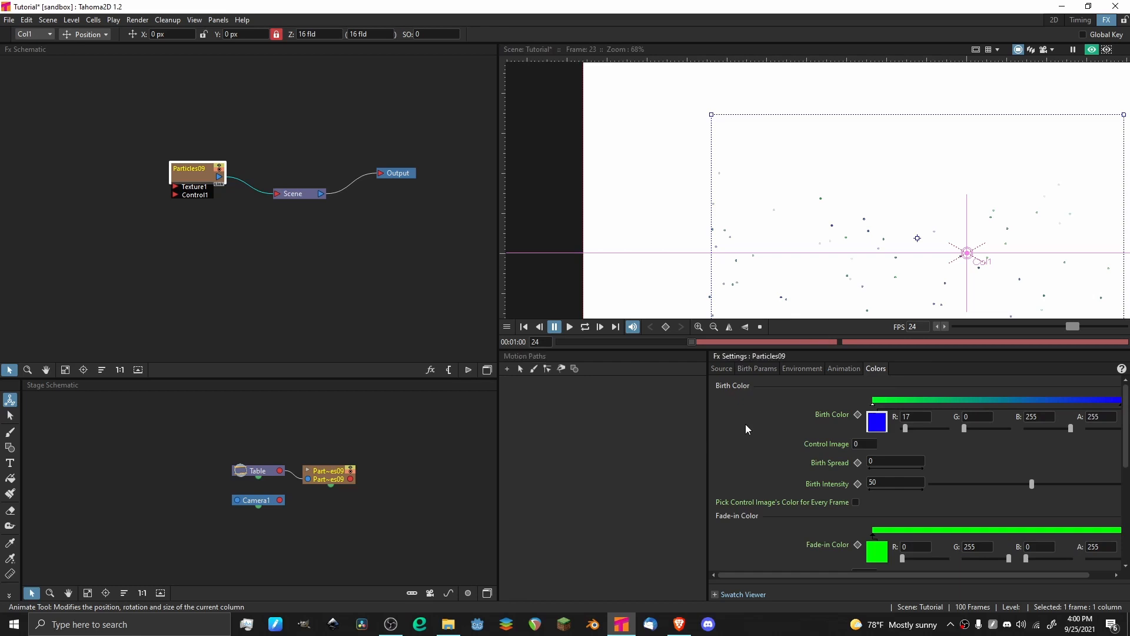
key("ctrl+s")
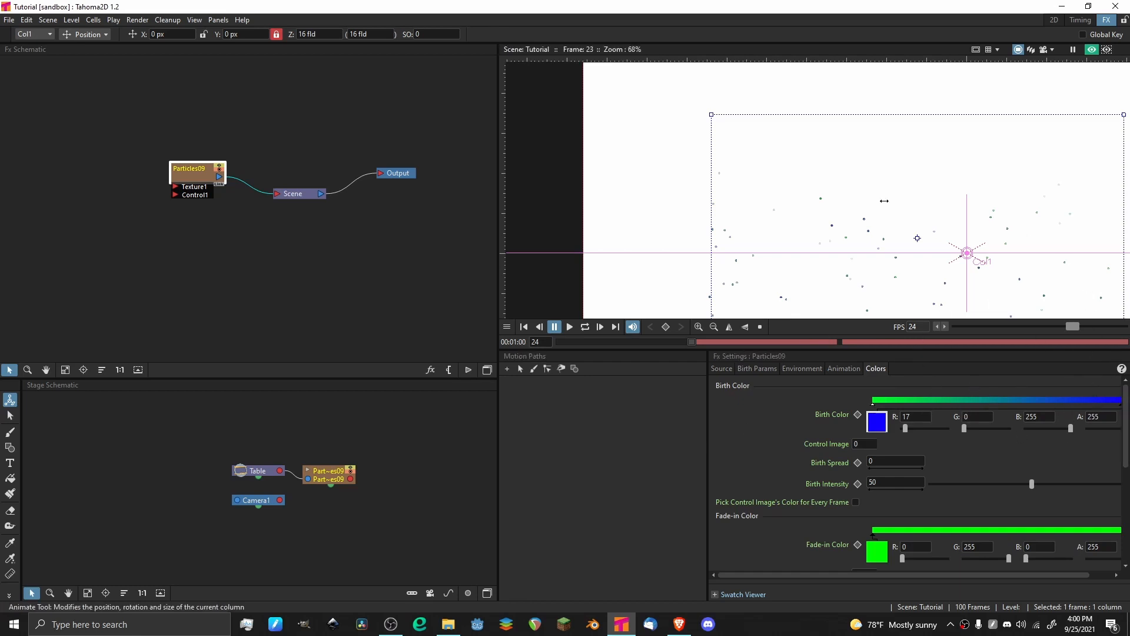
left_click(872, 427)
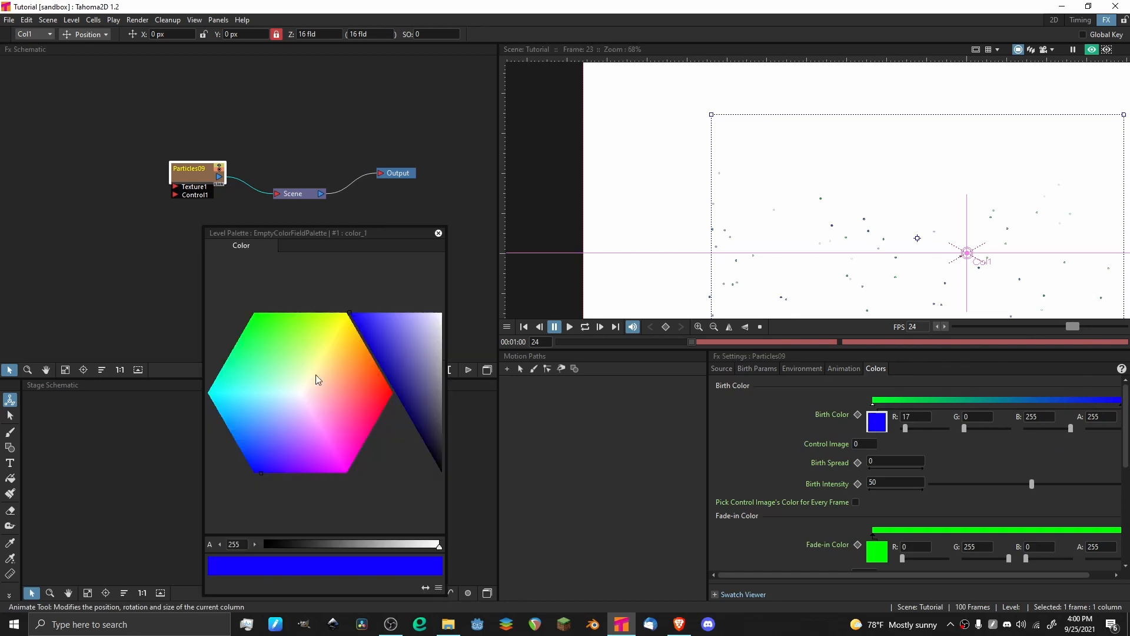
left_click_drag(328, 377, 394, 395)
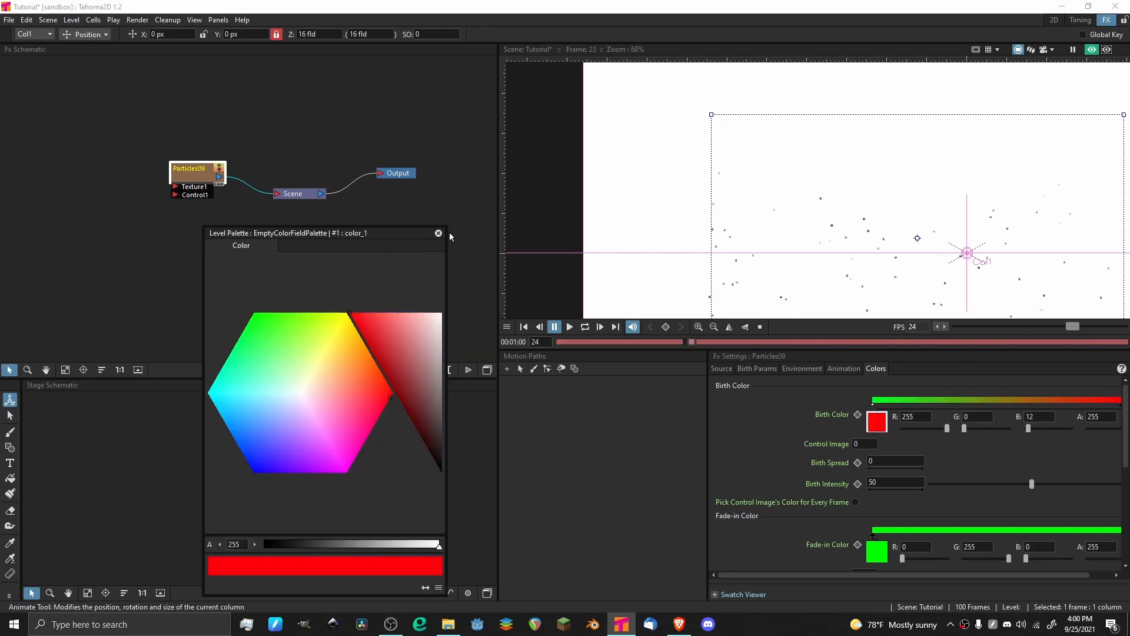
left_click(439, 234)
scroll(838, 174, "up", 3)
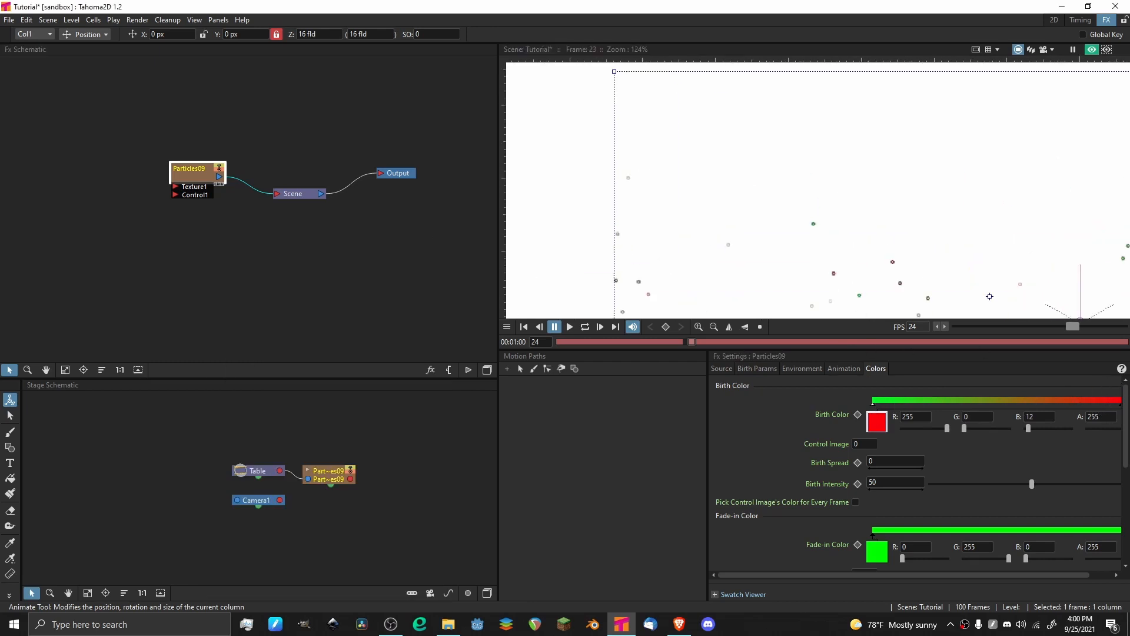
scroll(738, 154, "down", 8)
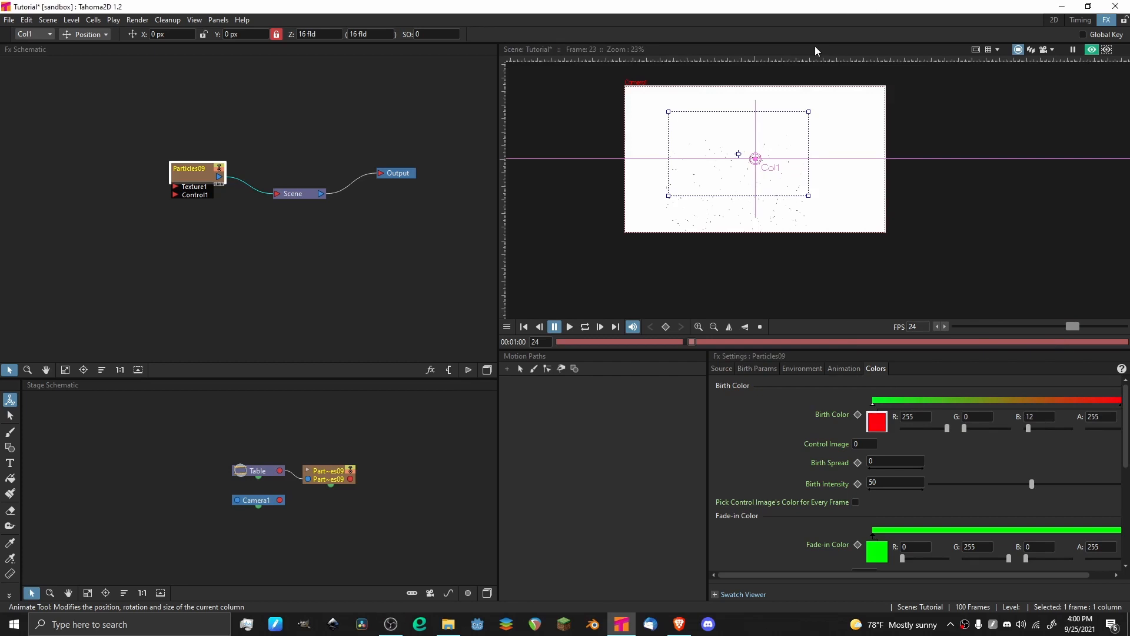
Raise the particles' Fade-in Intensity to 96.774 in the color settings and check the particles.
scroll(760, 453, "down", 5)
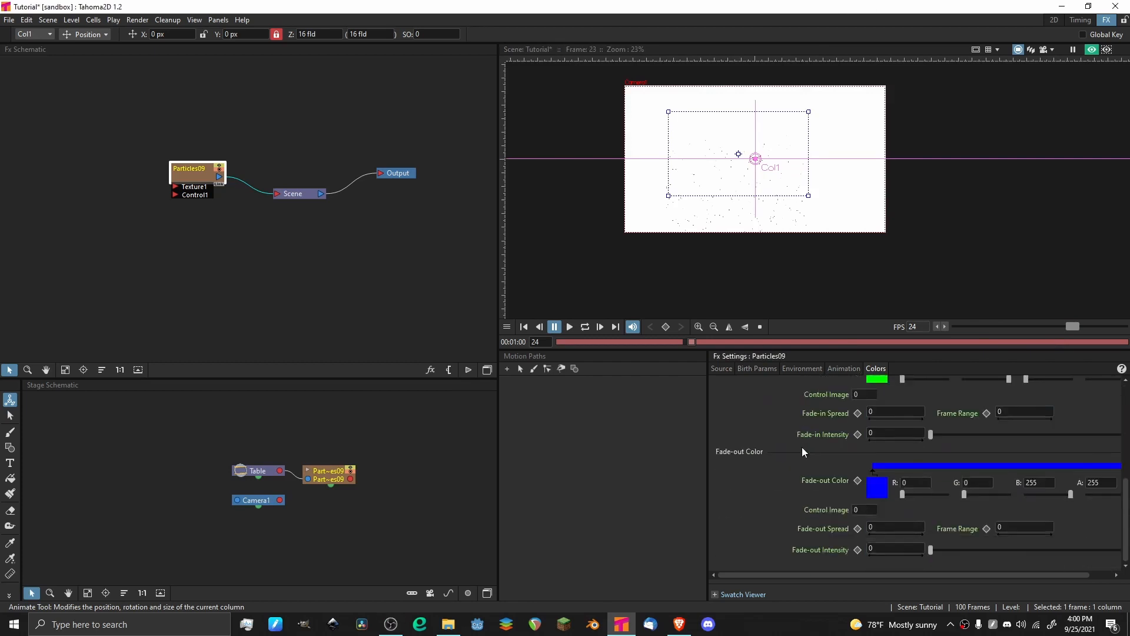
scroll(839, 410, "up", 1)
left_click_drag(931, 469, 1113, 469)
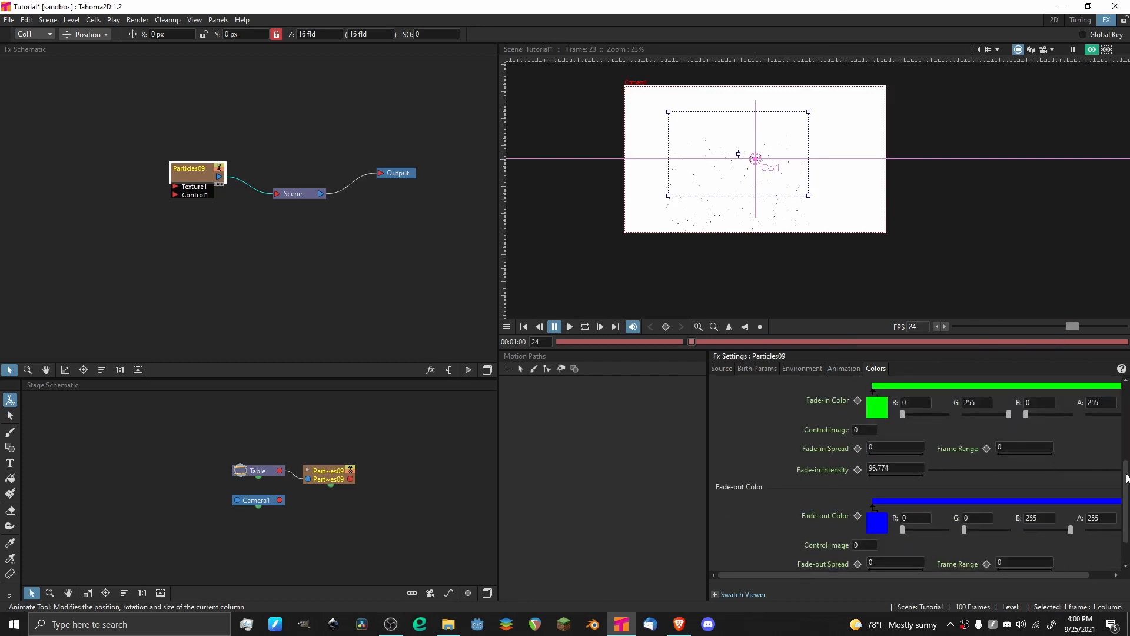
scroll(730, 140, "up", 5)
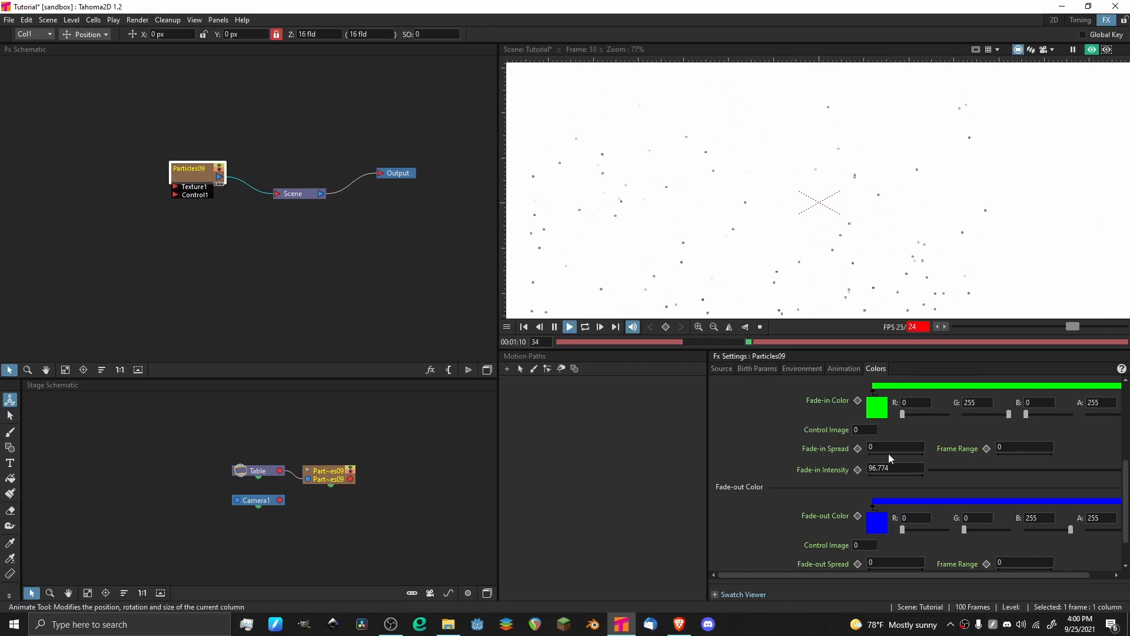
Set the particles' Fade-in Color to yellow (R 247, G 255, B 0) and close the color palette.
left_click(877, 406)
left_click_drag(277, 356, 354, 289)
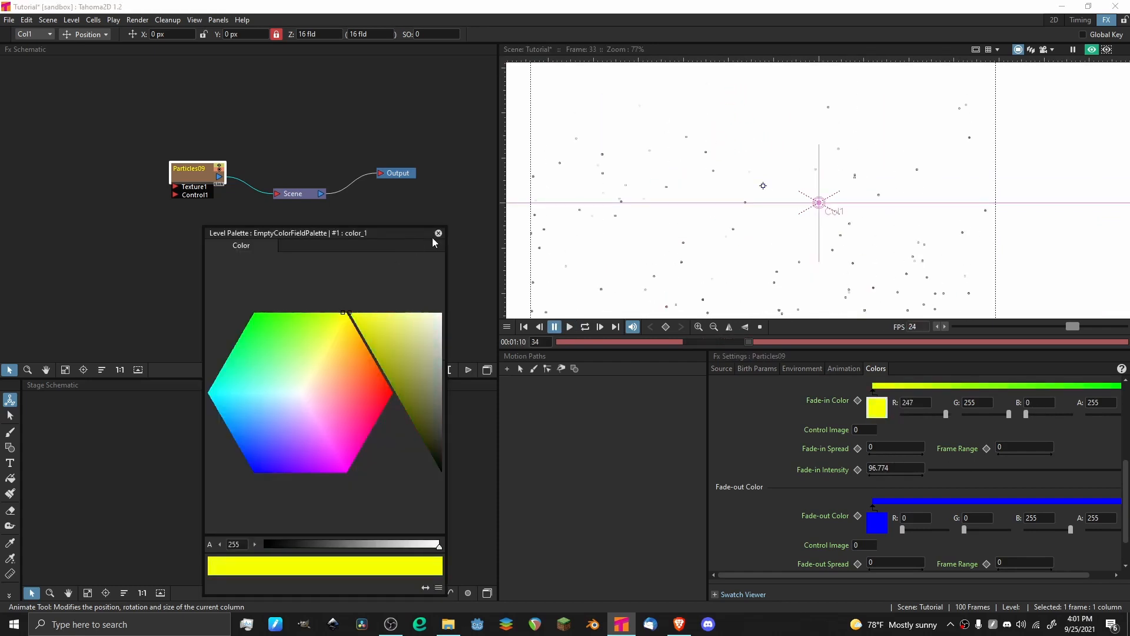
left_click_drag(432, 230, 431, 230)
key("p")
left_click(437, 232)
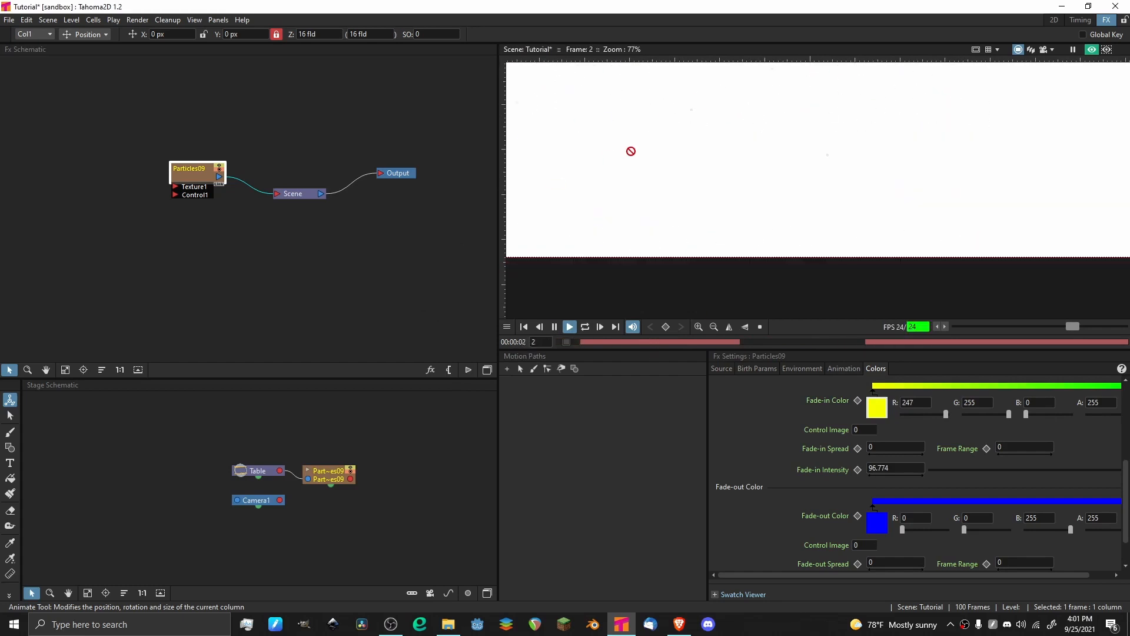
Watch the preview with the new fade-in color at several zoom levels, and go back to frame 1.
scroll(578, 140, "down", 1)
scroll(727, 167, "down", 5)
scroll(757, 131, "up", 2)
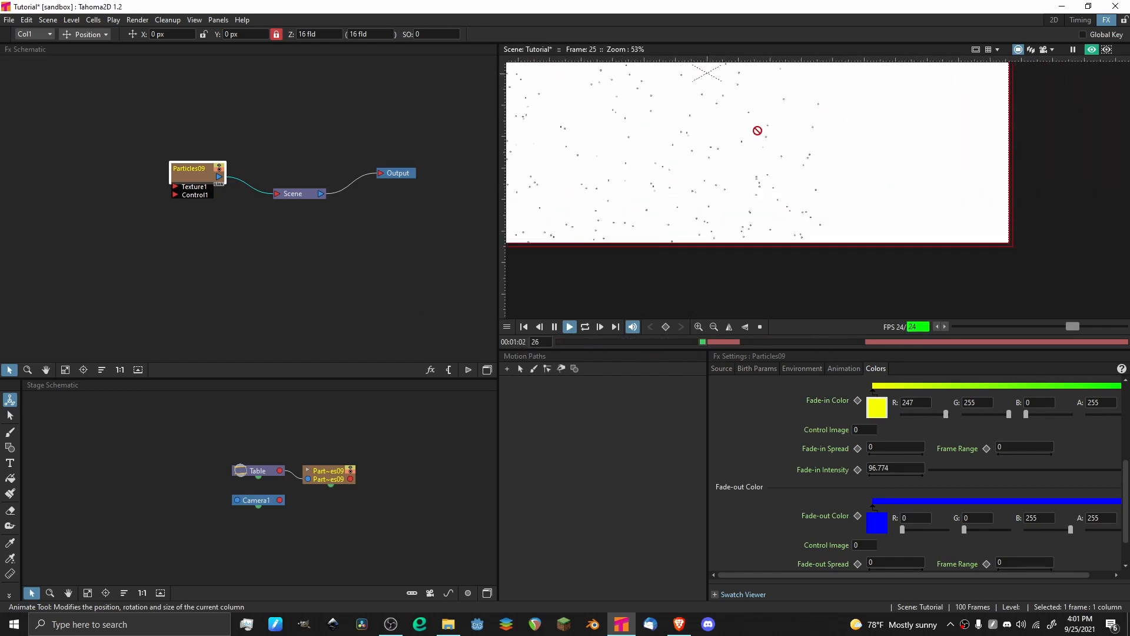
scroll(669, 93, "down", 3)
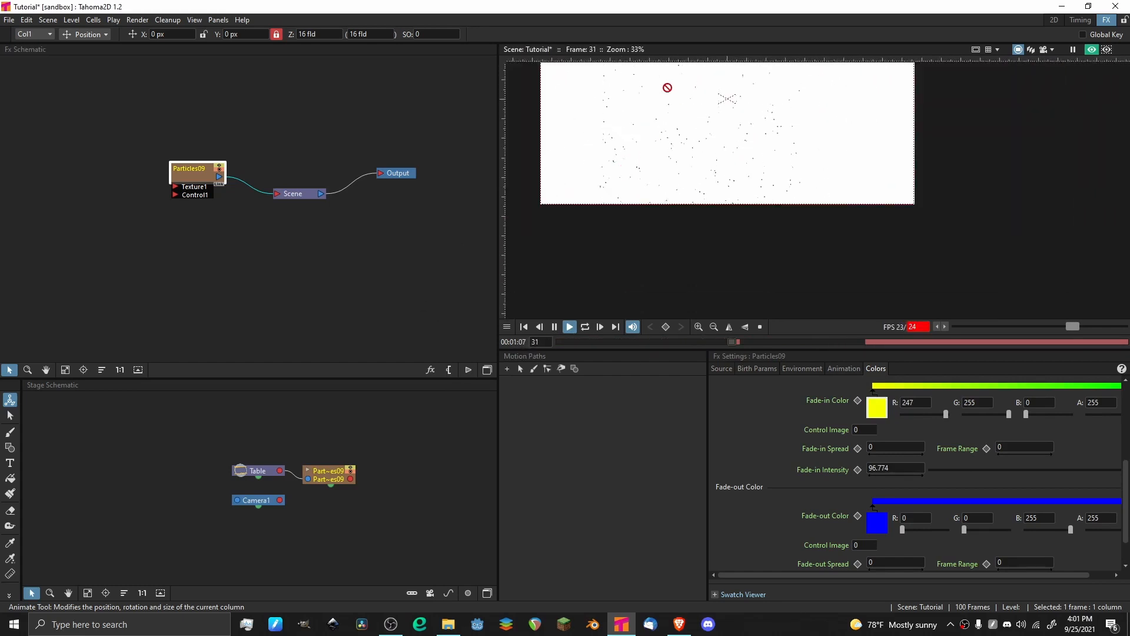
left_click(645, 340)
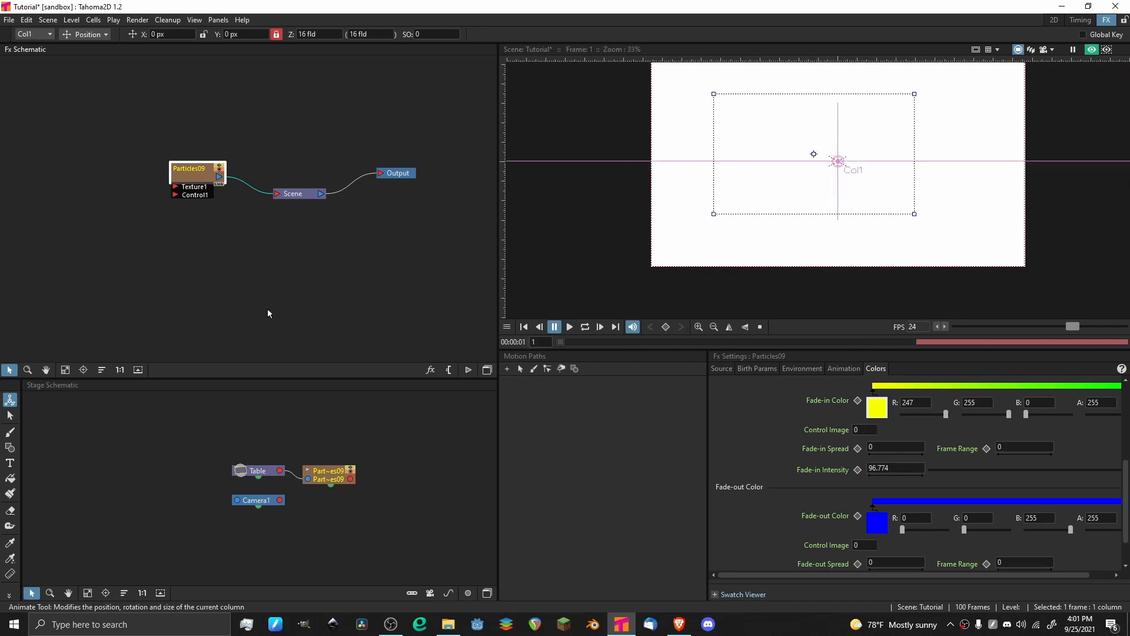
Delete the Particles09 node from the Fx schematic.
left_click(252, 281)
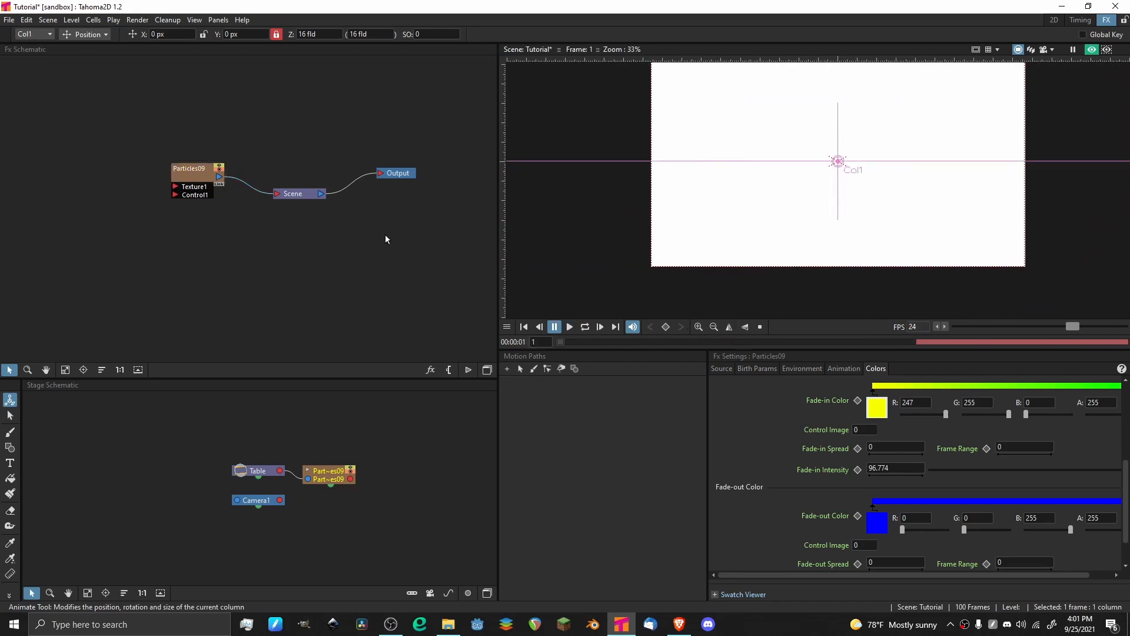
scroll(772, 151, "down", 6)
scroll(864, 158, "up", 5)
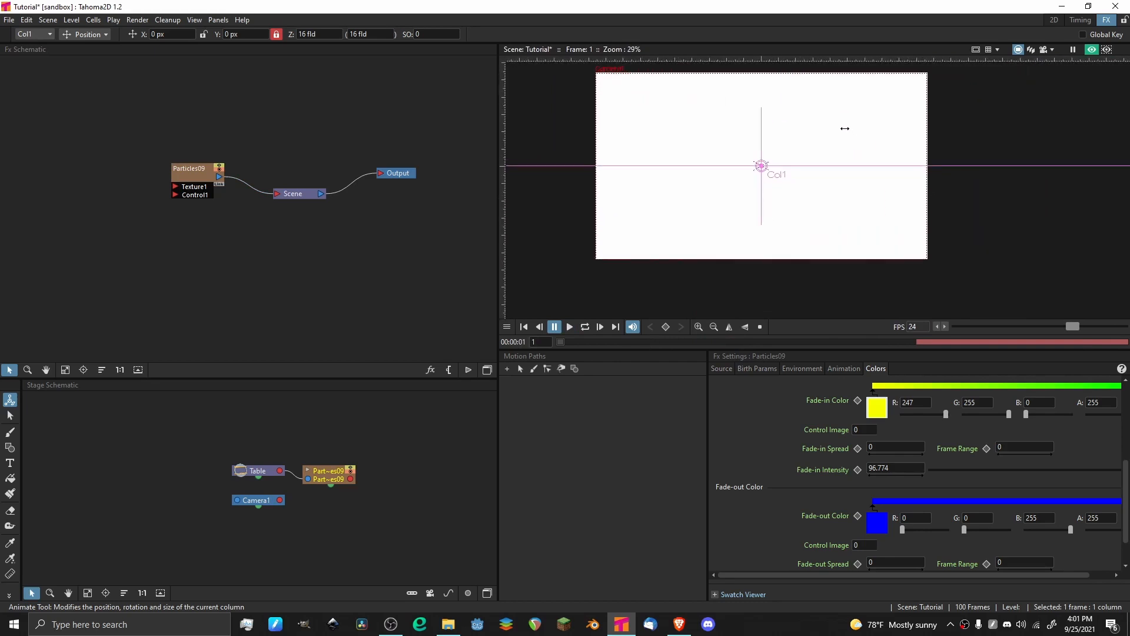
left_click_drag(845, 126, 812, 171)
scroll(715, 196, "down", 2)
scroll(717, 198, "up", 3)
scroll(683, 182, "down", 2)
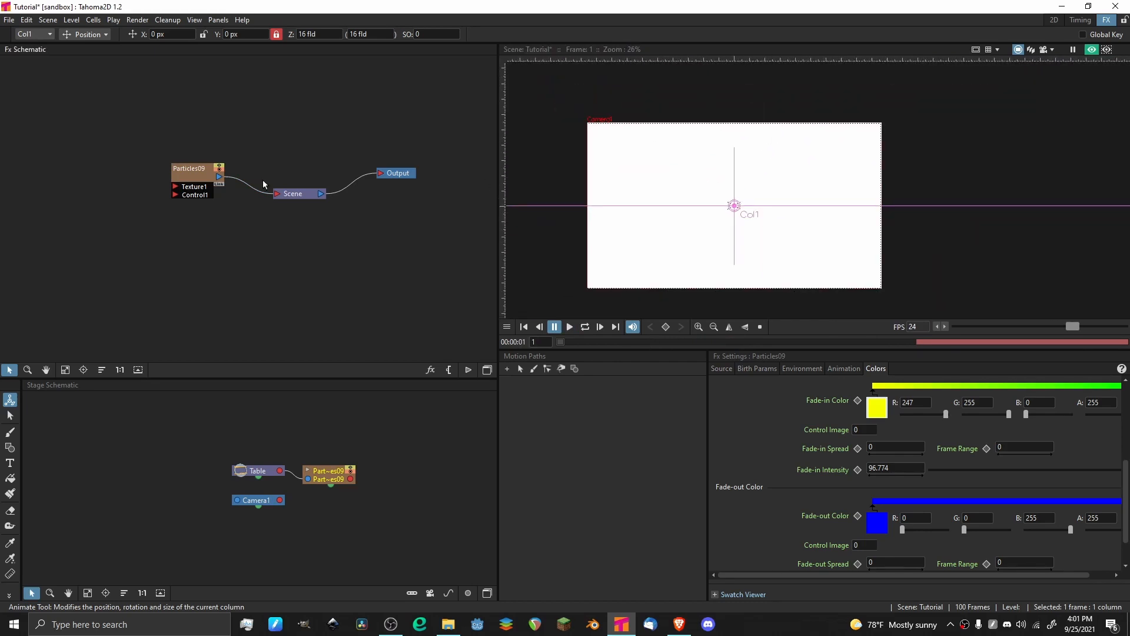
left_click(184, 177)
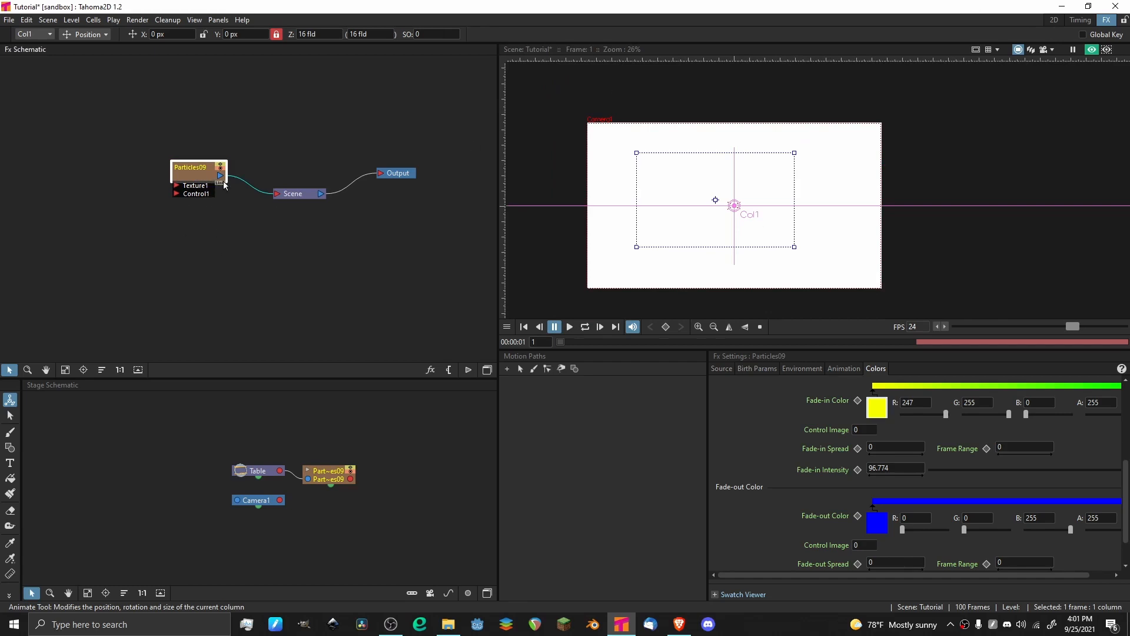
key("Delete")
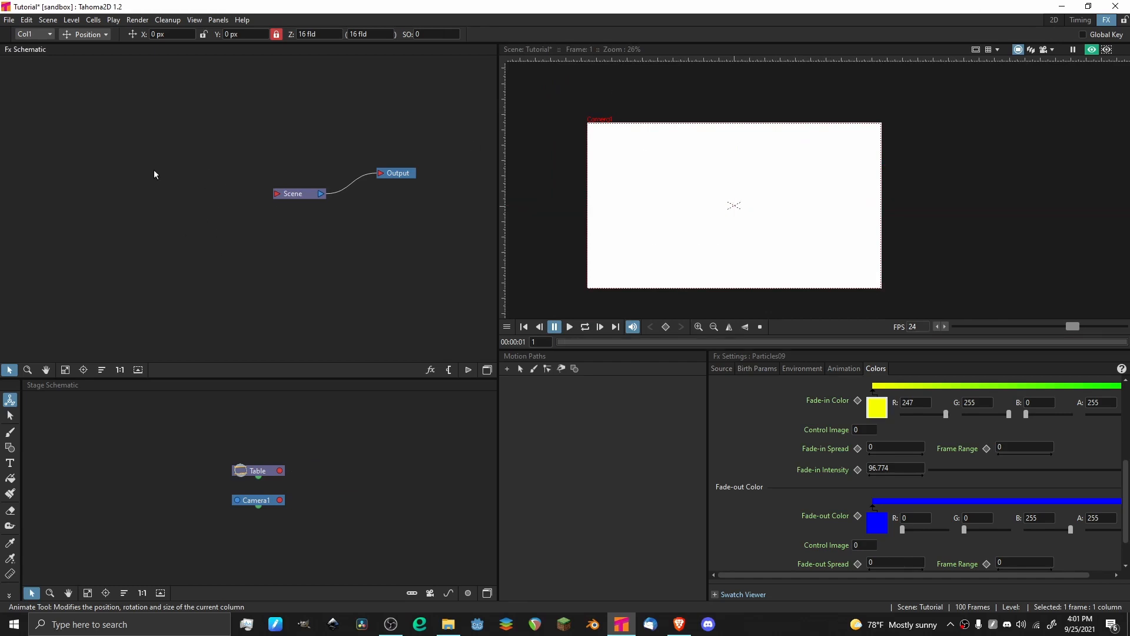
Switch to the 2D room, activate the Brush tool and create a new vector level.
left_click(1054, 20)
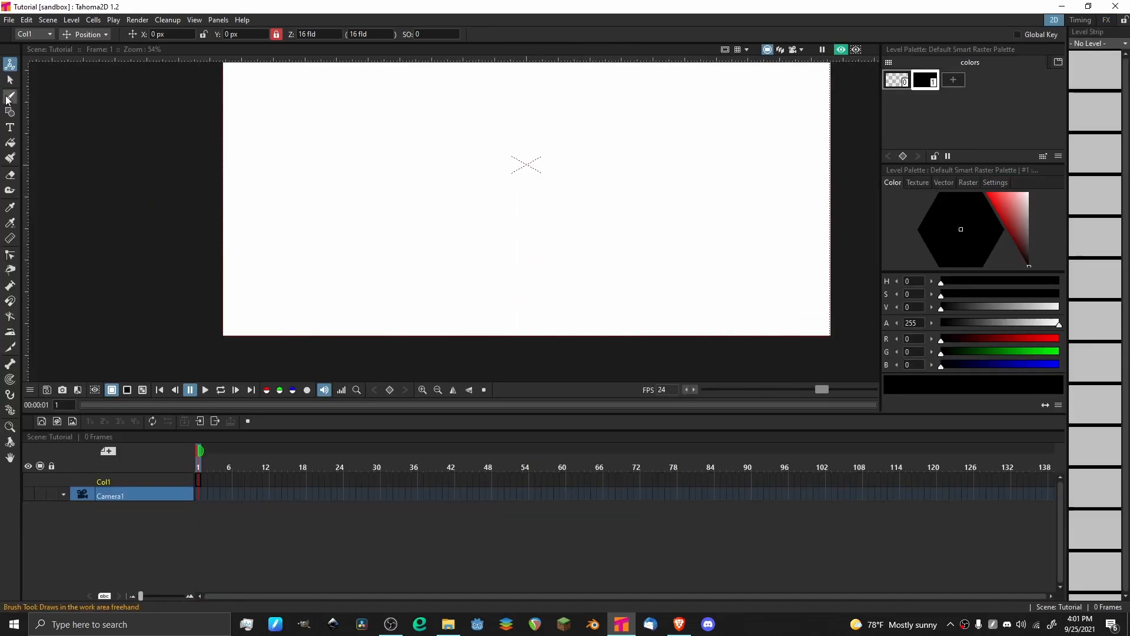
left_click(10, 96)
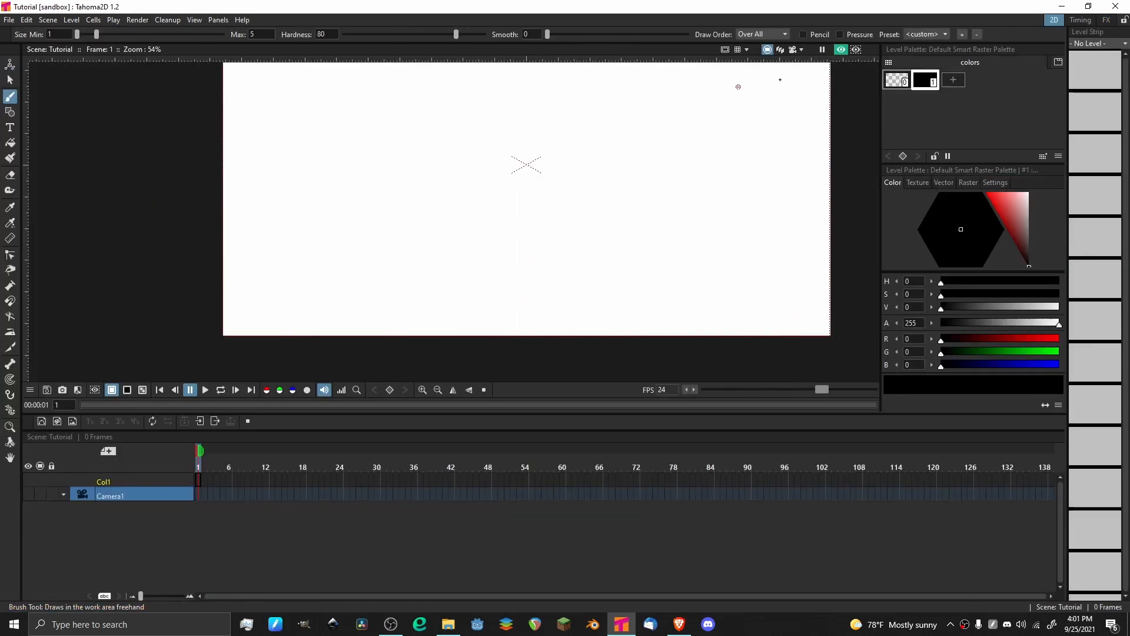
left_click(42, 421)
left_click(592, 431)
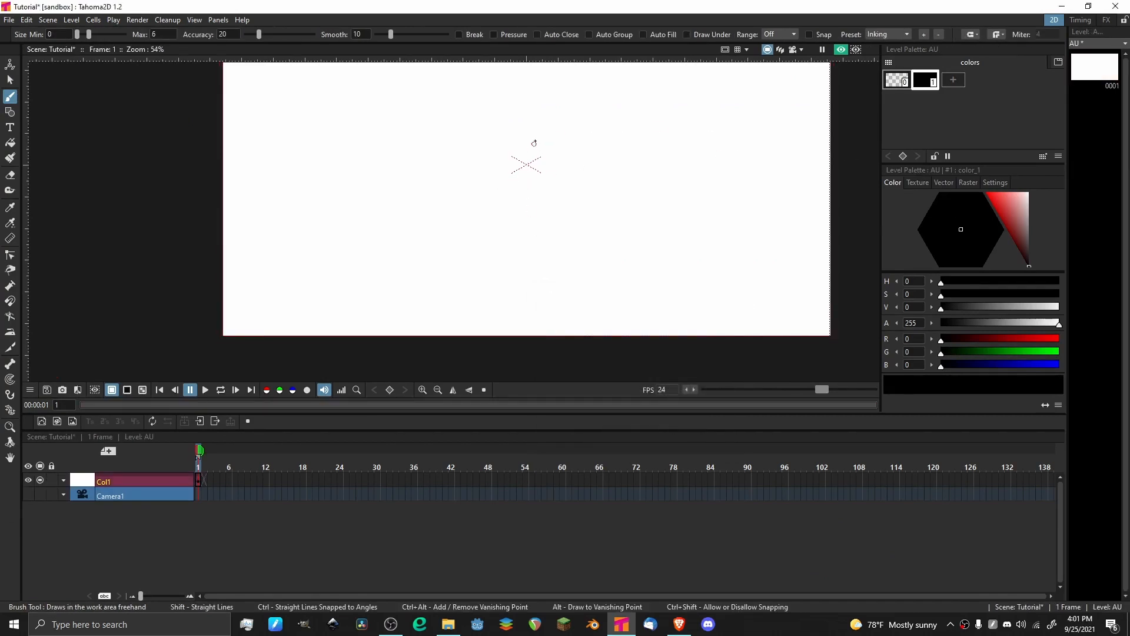
Draw a short, thick, straight vertical black stroke at the center of the canvas.
scroll(534, 144, "up", 8)
left_click_drag(518, 109, 517, 253)
key("ctrl+z")
key("ctrl+y")
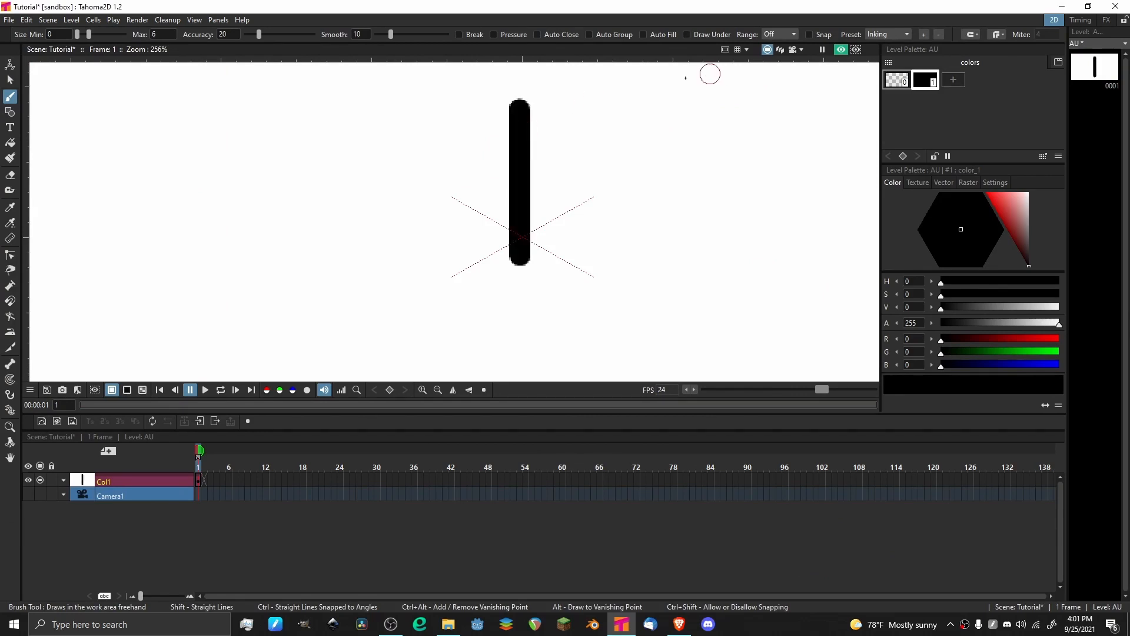
Shorten the vertical stroke by erasing its lower and upper ends.
scroll(647, 94, "down", 6)
key("a")
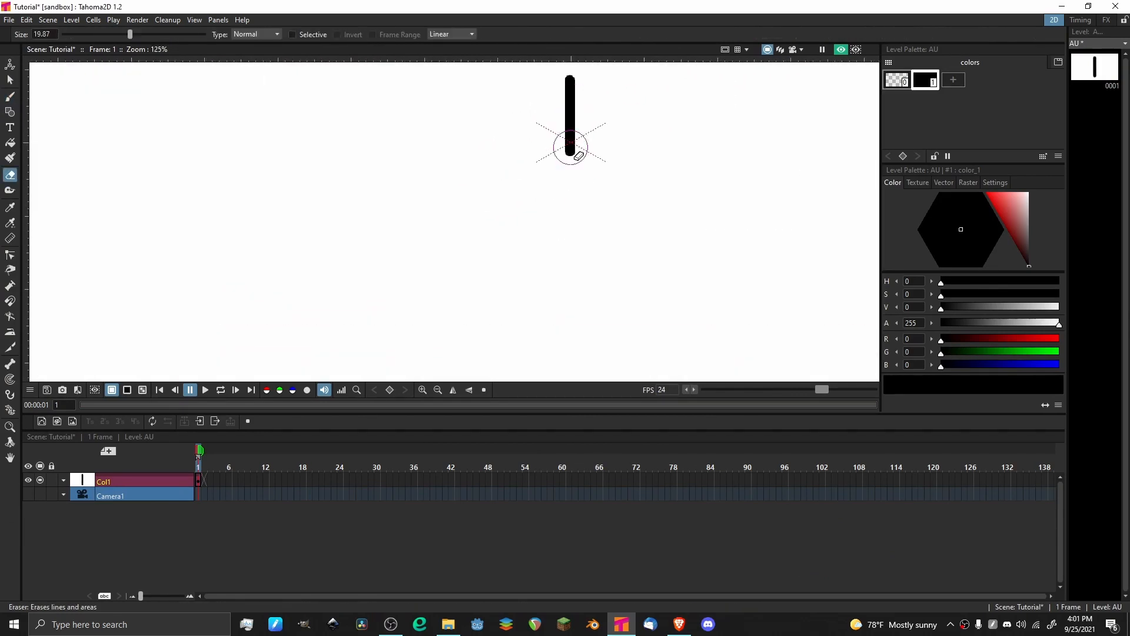
left_click_drag(579, 155, 571, 141)
scroll(647, 117, "down", 3)
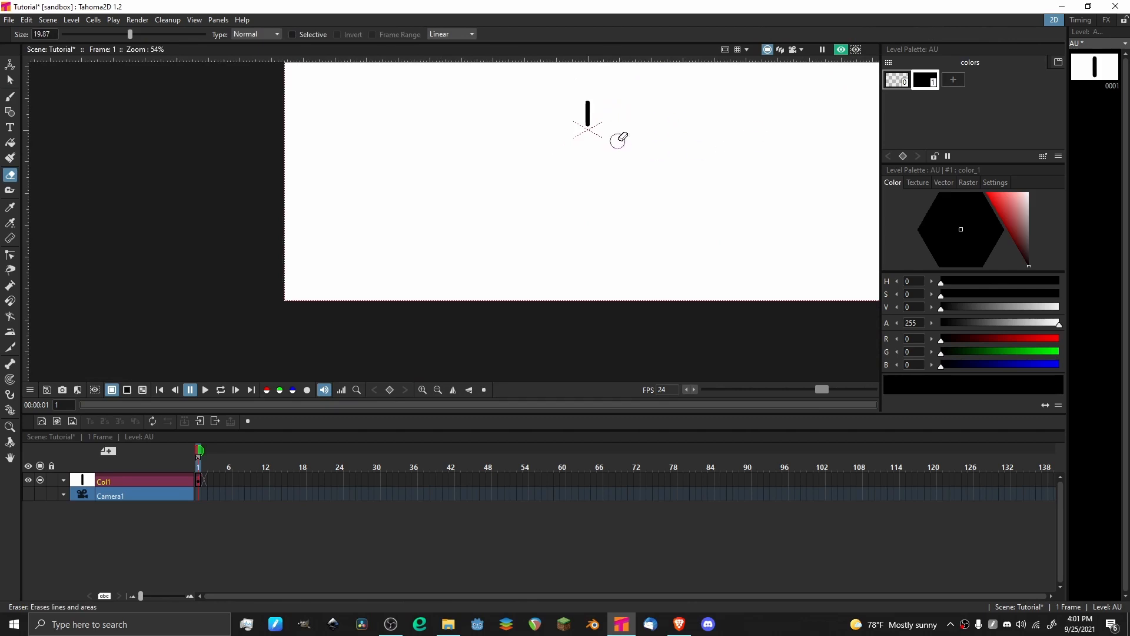
scroll(566, 127, "up", 6)
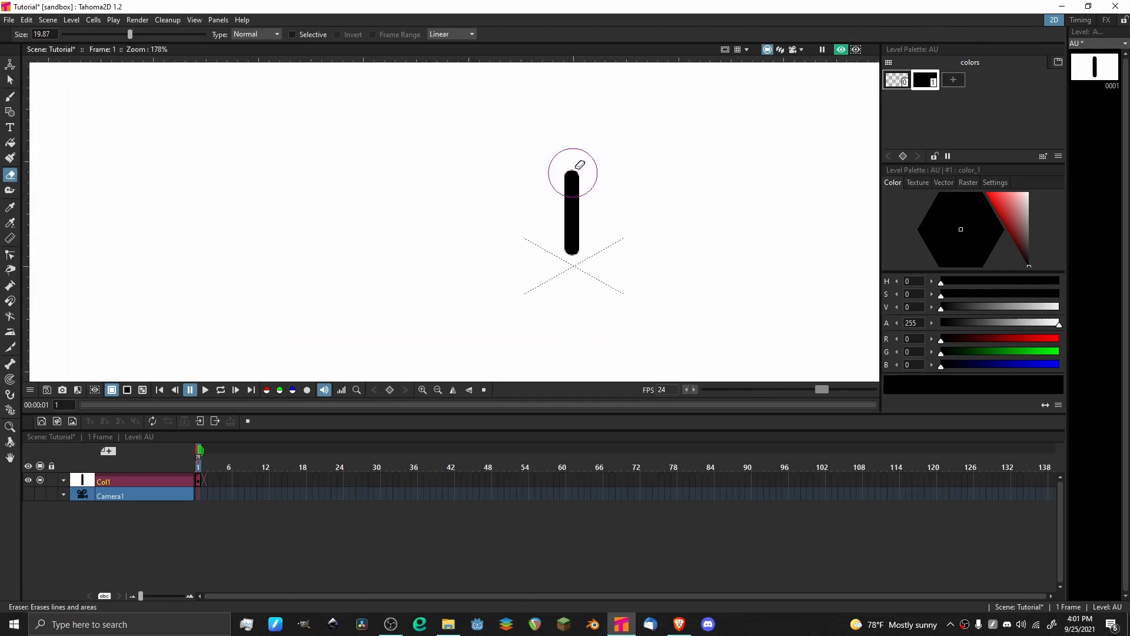
left_click_drag(573, 173, 571, 194)
scroll(586, 134, "down", 5)
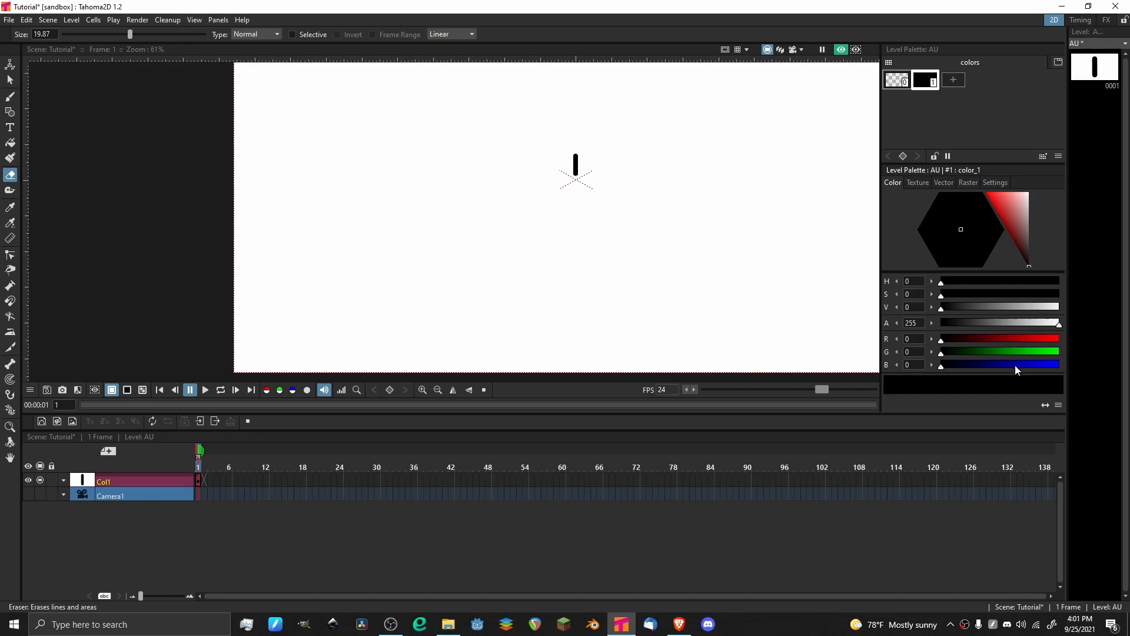
Change the stroke's palette color to light blue (R 0, G 179, B 255).
left_click_drag(1015, 365, 1087, 364)
left_click_drag(944, 252, 929, 248)
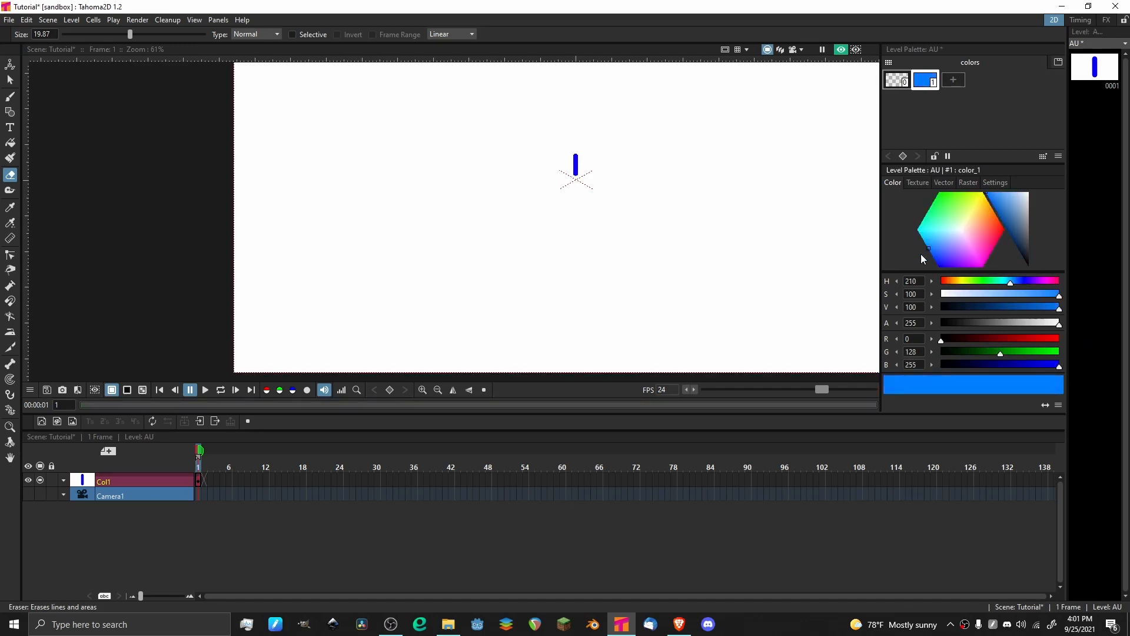
scroll(638, 106, "down", 2)
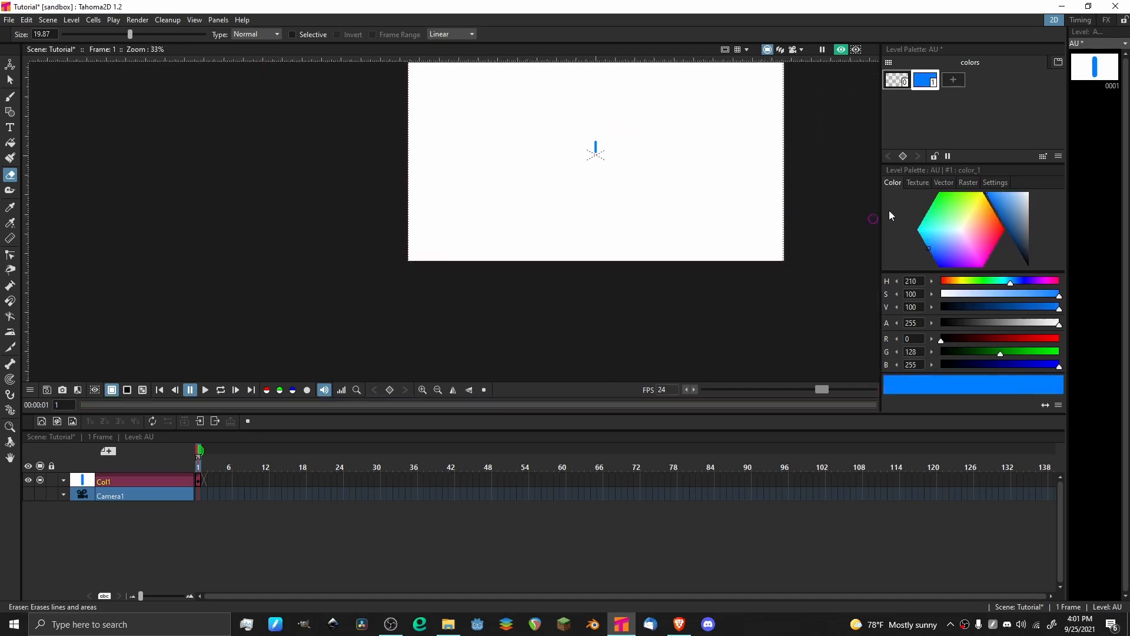
left_click(924, 241)
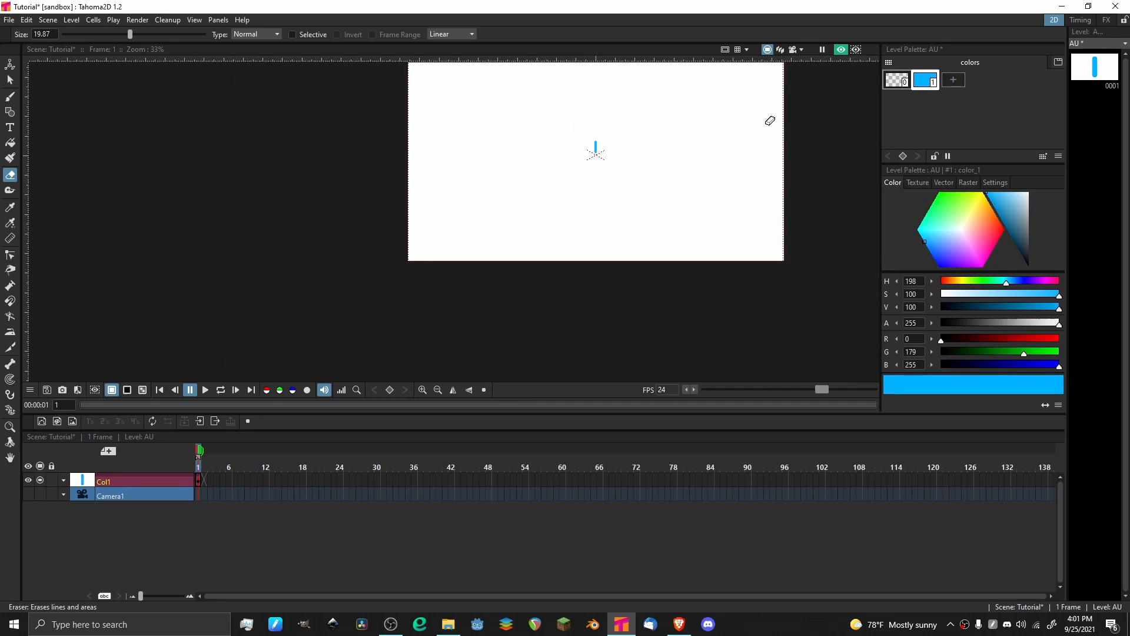
In the FX room, move the Col1 node away from the Scene node and delete the link between them.
left_click(1107, 19)
key("a")
mouse_move(263, 178)
left_mouse_down()
mouse_move(162, 150)
mouse_move(144, 162)
left_mouse_up()
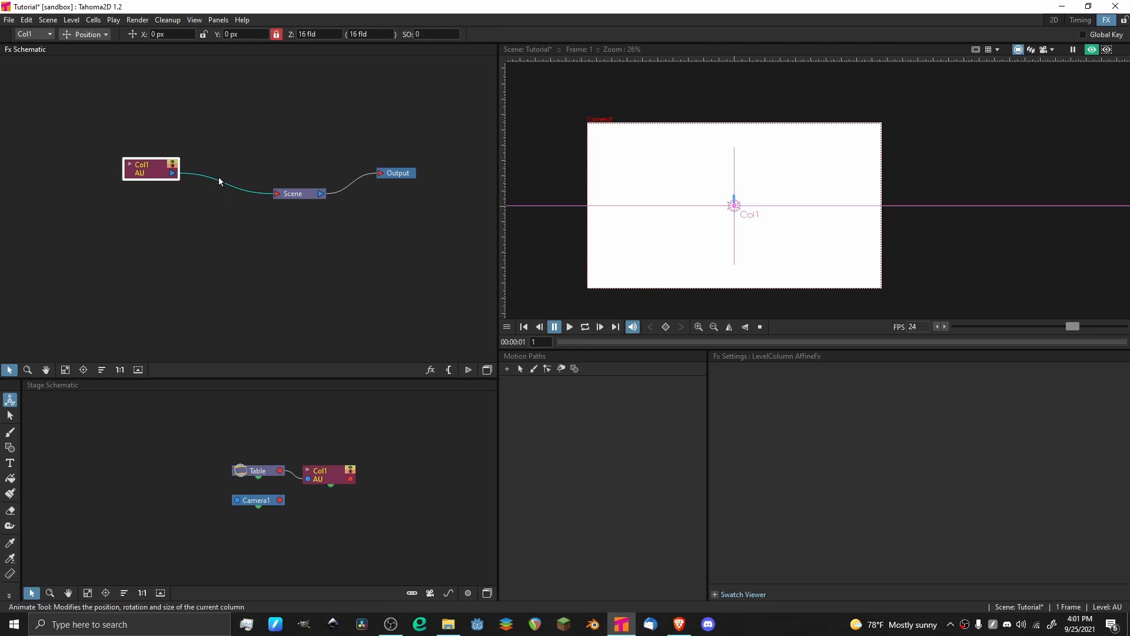
left_click(207, 241)
key("Delete")
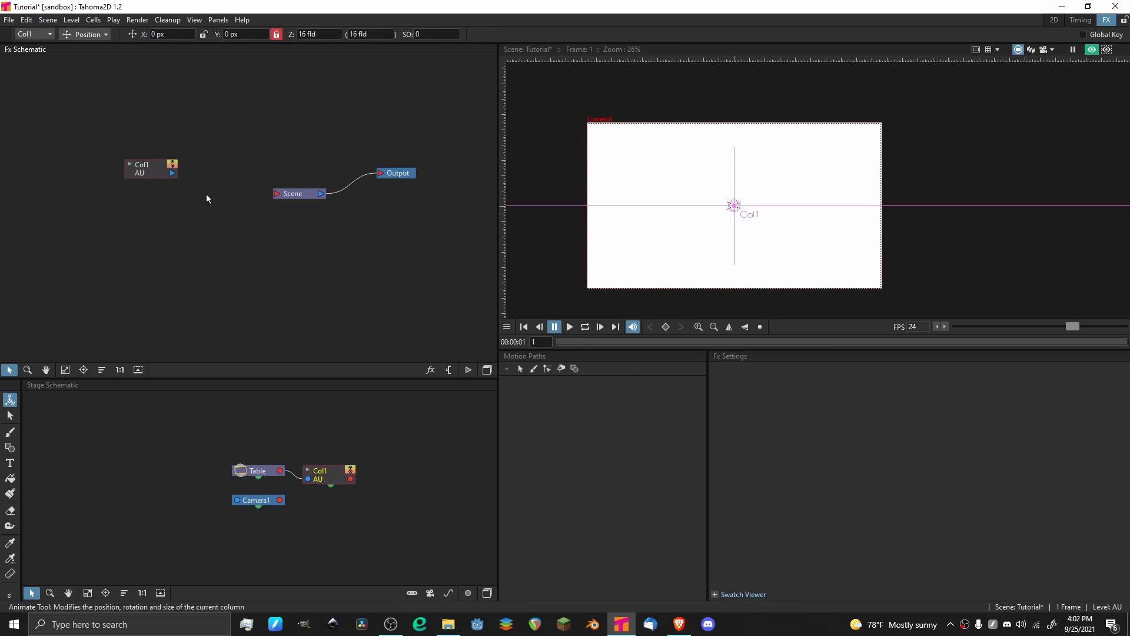
Insert a Particles effect, linking the stroke's column node to its Texture1 input and its output to the Scene node.
left_click(155, 176)
right_click(153, 170)
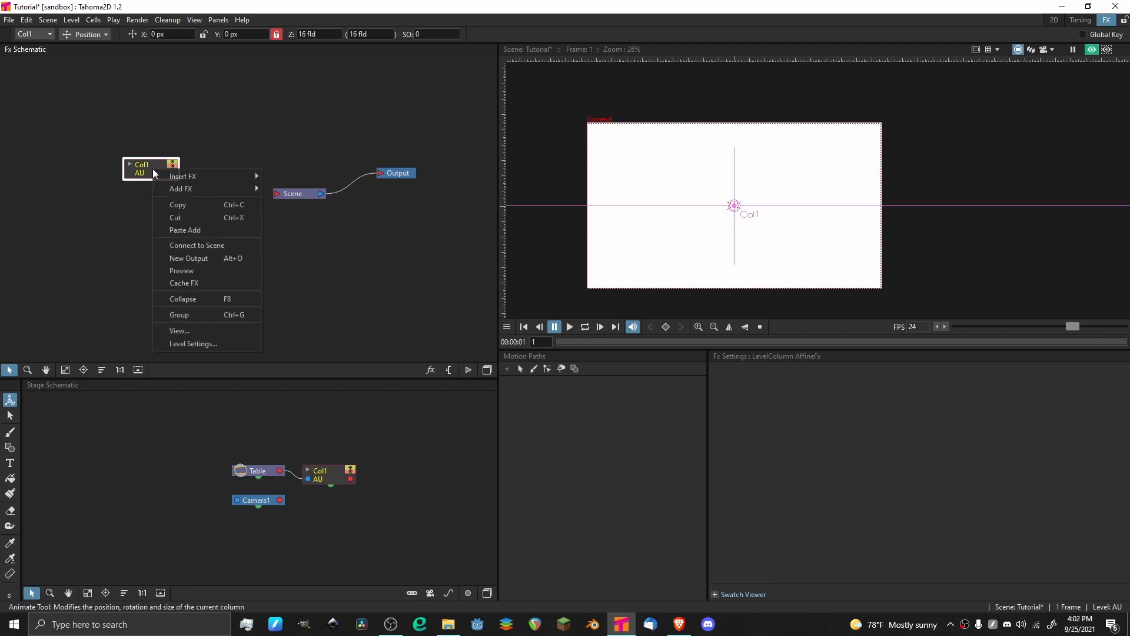
mouse_move(170, 177)
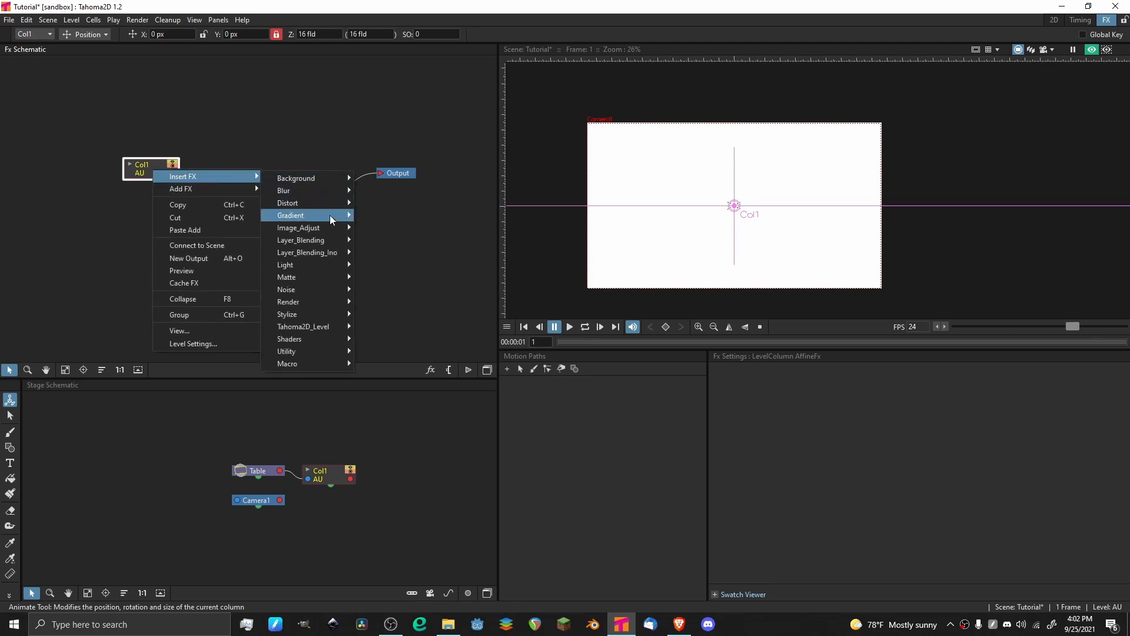
mouse_move(340, 303)
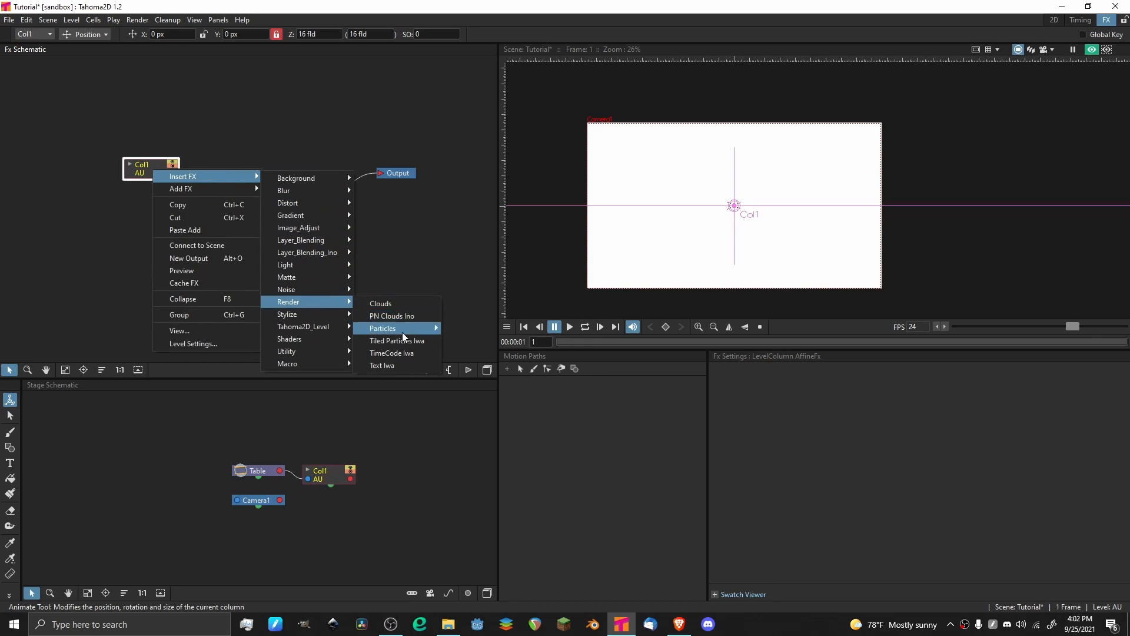
mouse_move(402, 329)
left_click(452, 331)
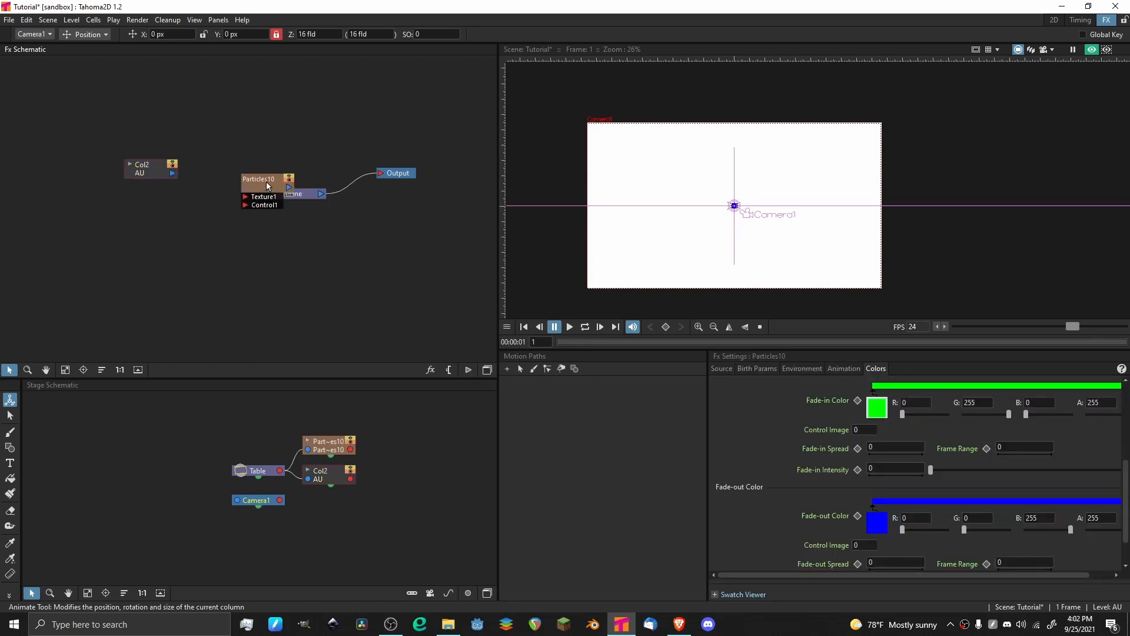
left_click_drag(267, 186, 112, 176)
left_click(179, 176)
left_click(193, 160)
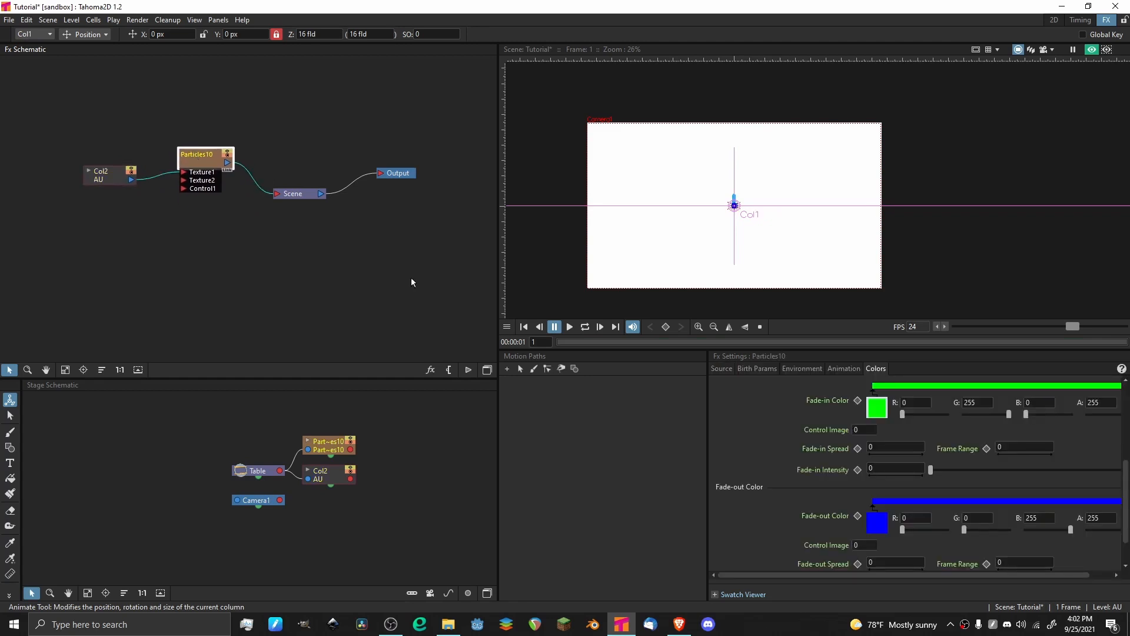
In the 2D room, extend the Particles column's exposure to 102 frames and save the scene.
left_click(1054, 19)
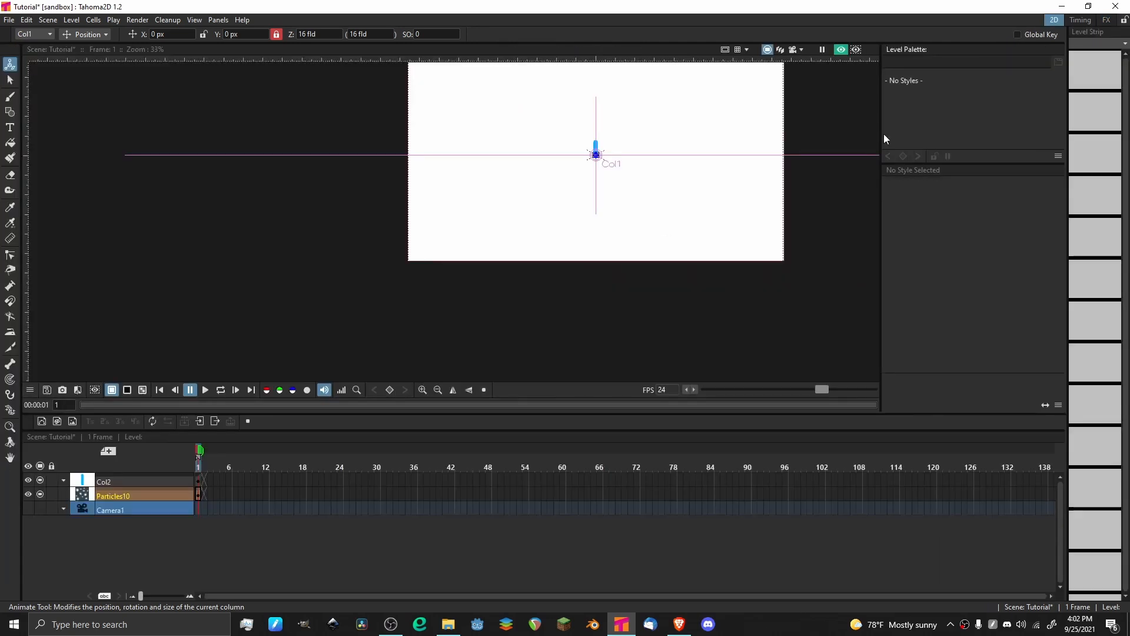
left_click(198, 496)
left_click_drag(203, 491, 697, 469)
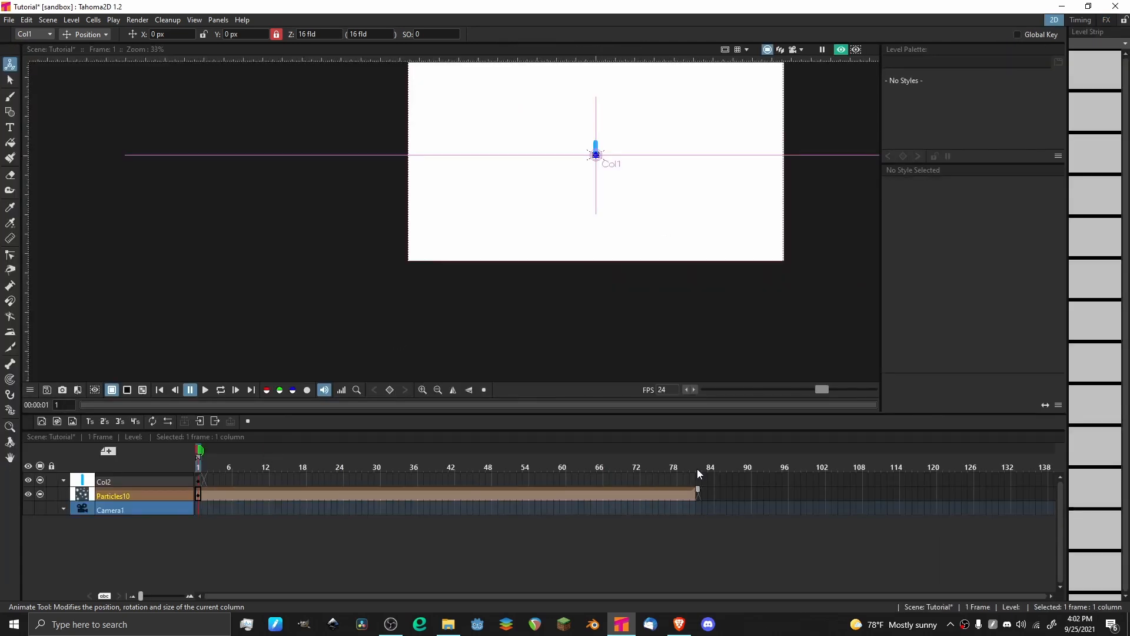
left_click_drag(828, 469, 832, 469)
key("ctrl+s")
Play back the particle animation, inspect the falling stroke up close, and return to the first frame.
key("p")
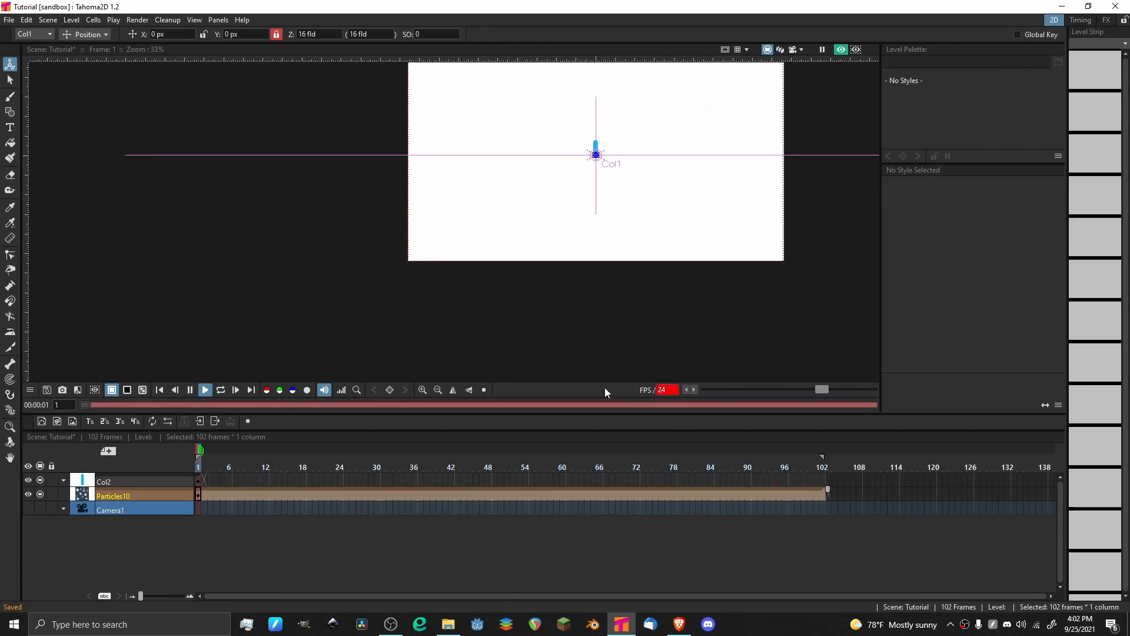
key("a")
scroll(636, 176, "up", 4)
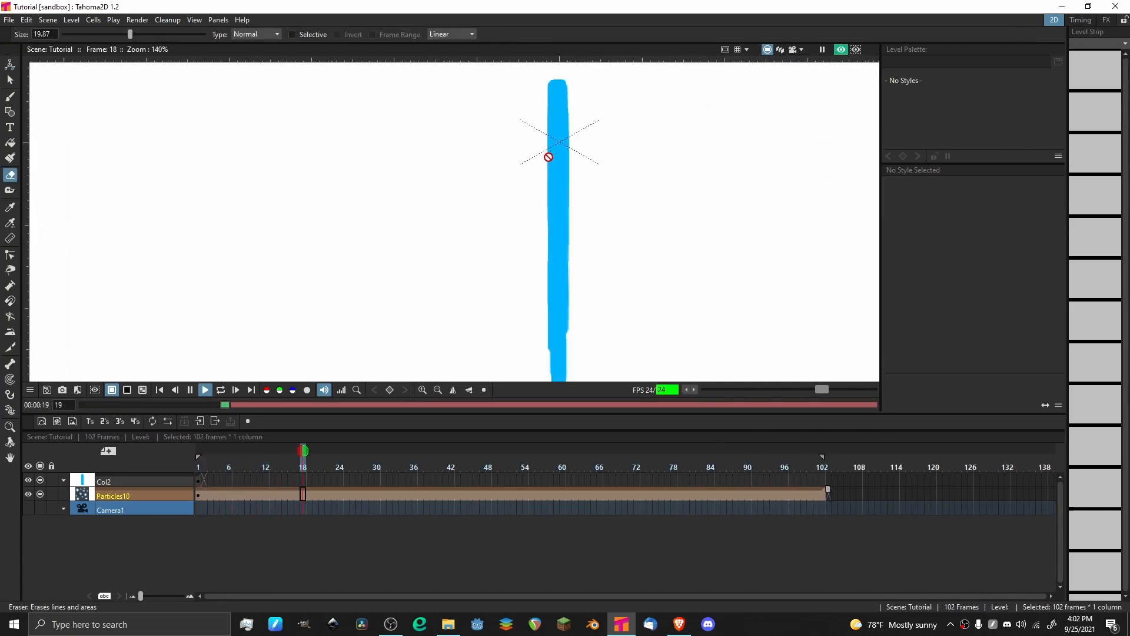
scroll(507, 191, "down", 4)
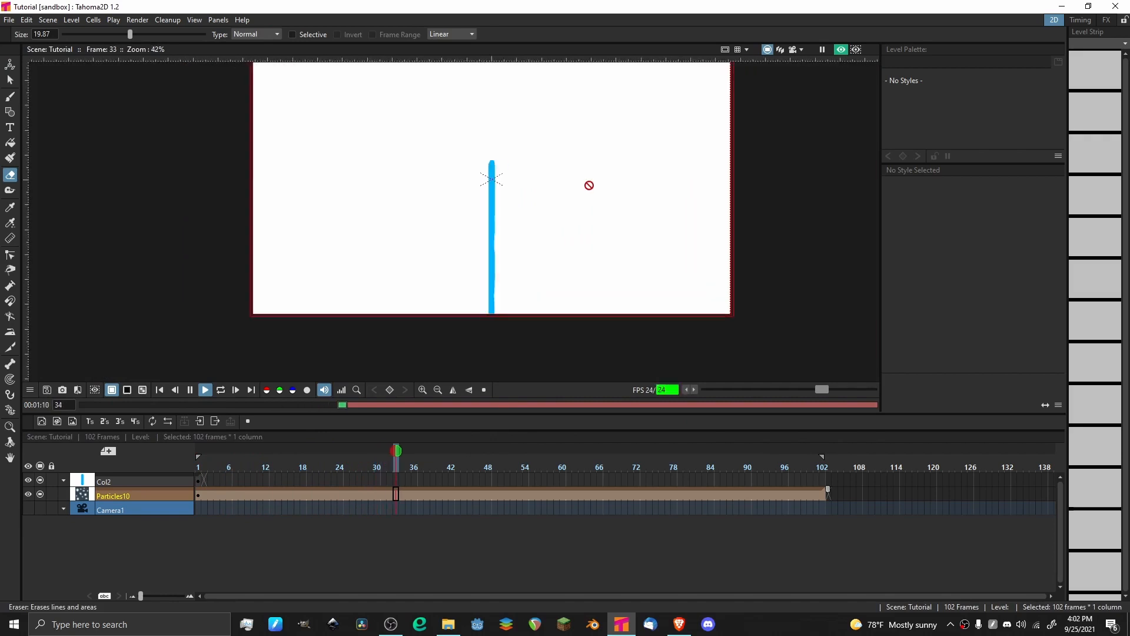
scroll(588, 184, "up", 4)
scroll(465, 194, "down", 2)
key("p")
left_click_drag(260, 461, 180, 463)
In the FX room, use the Animate tool to stretch the particle emitter to about 3239 px wide and 206 px high.
left_click(1106, 20)
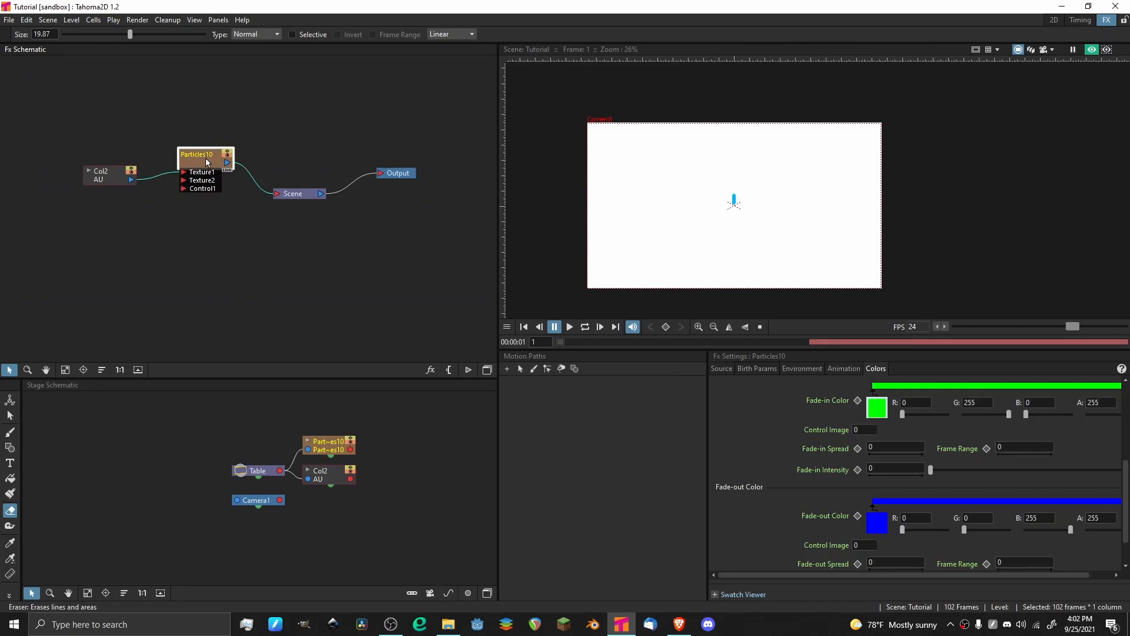
scroll(688, 185, "up", 2)
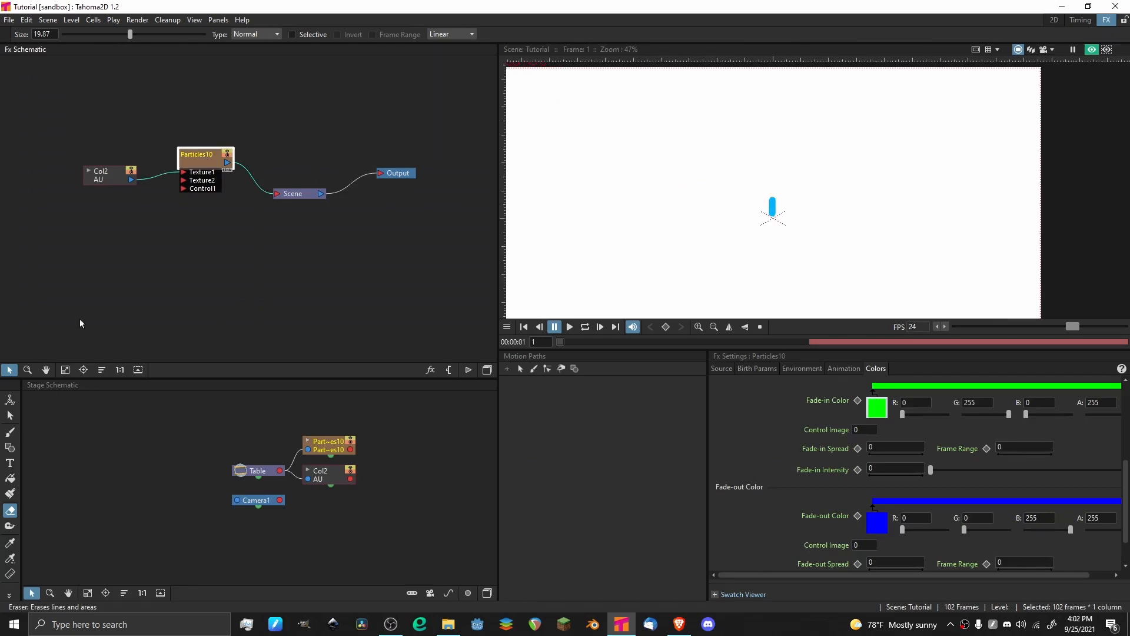
left_click(11, 401)
scroll(778, 168, "down", 5)
scroll(771, 205, "up", 6)
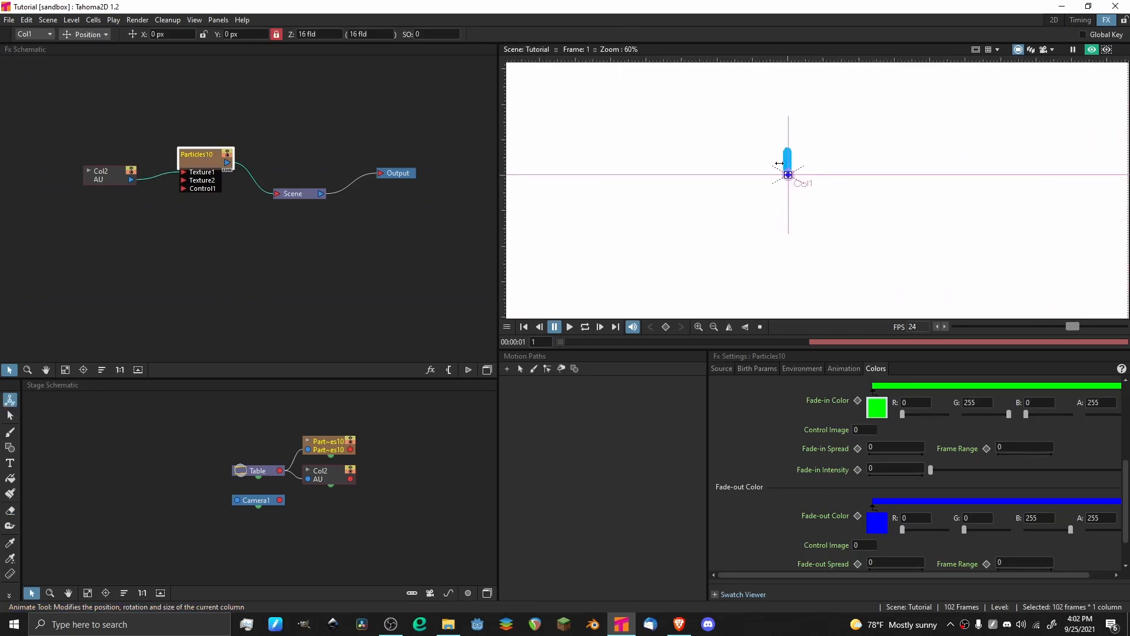
scroll(783, 168, "down", 2)
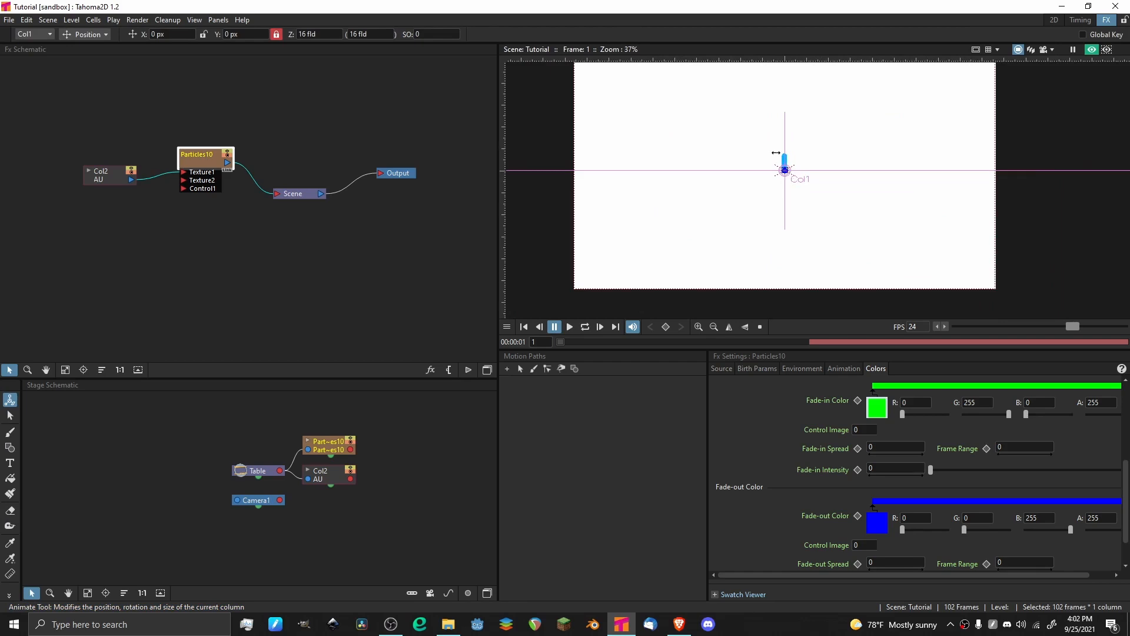
scroll(776, 152, "down", 2)
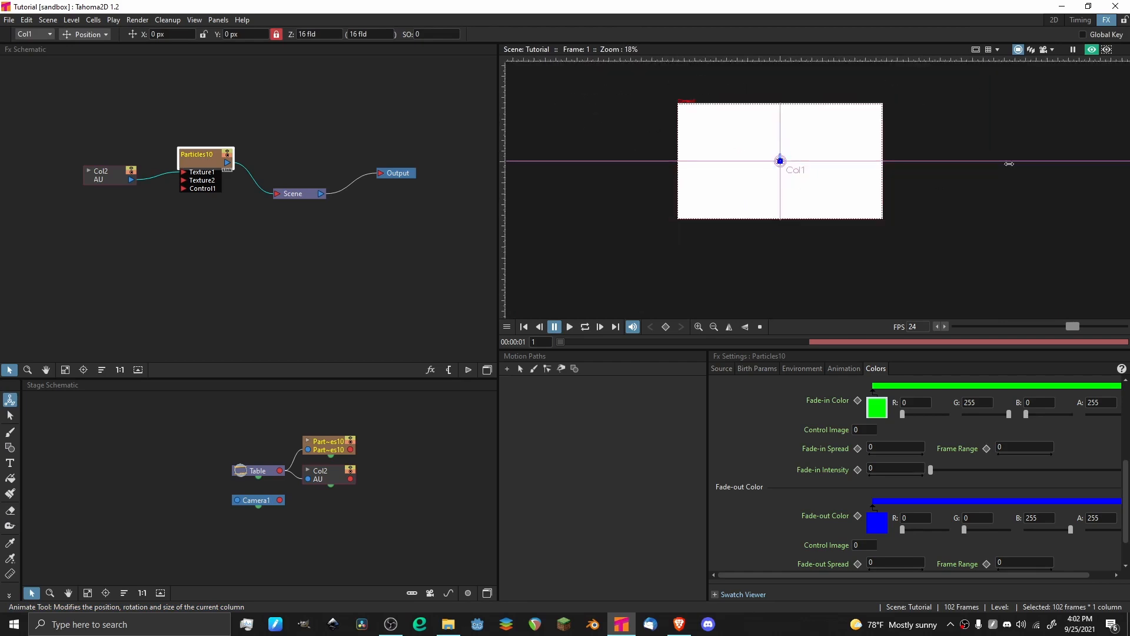
scroll(854, 122, "up", 2)
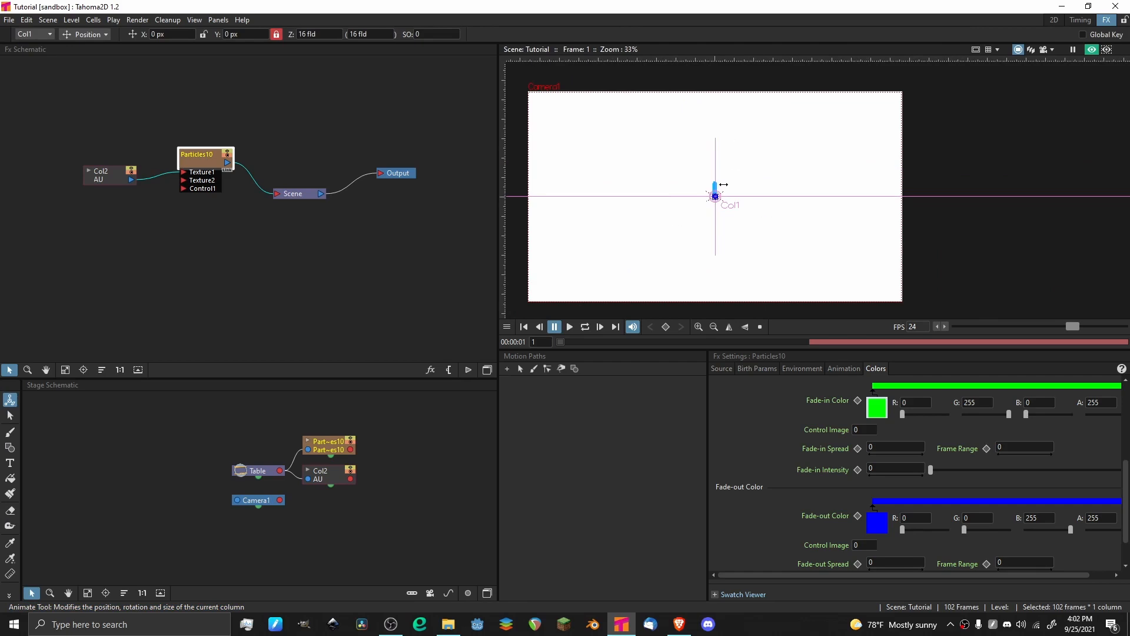
scroll(715, 196, "up", 4)
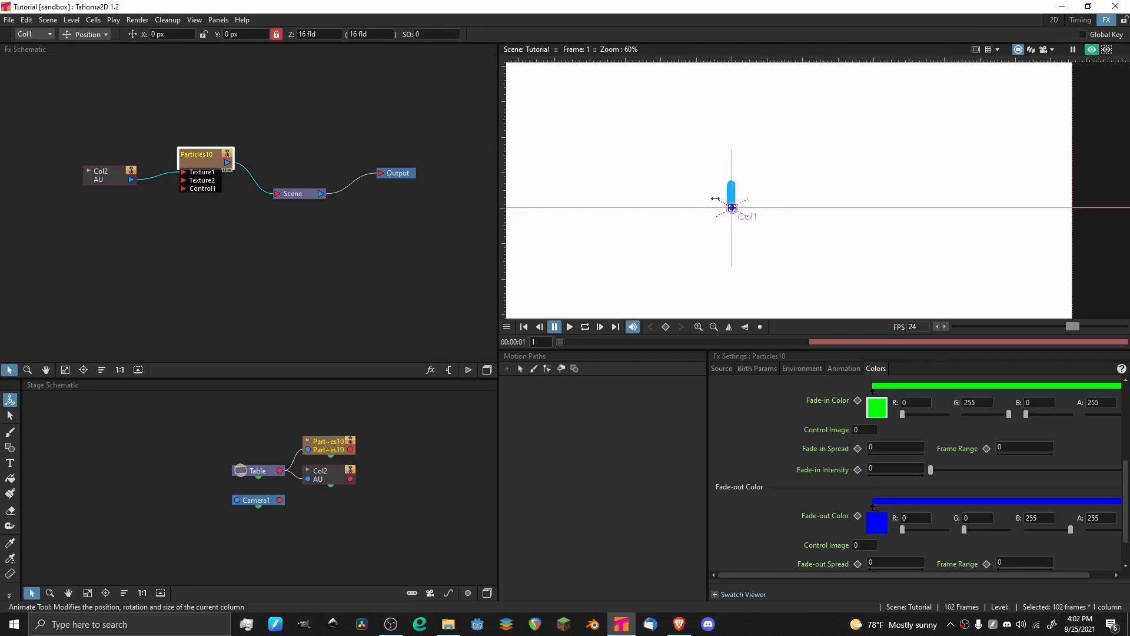
scroll(742, 221, "down", 3)
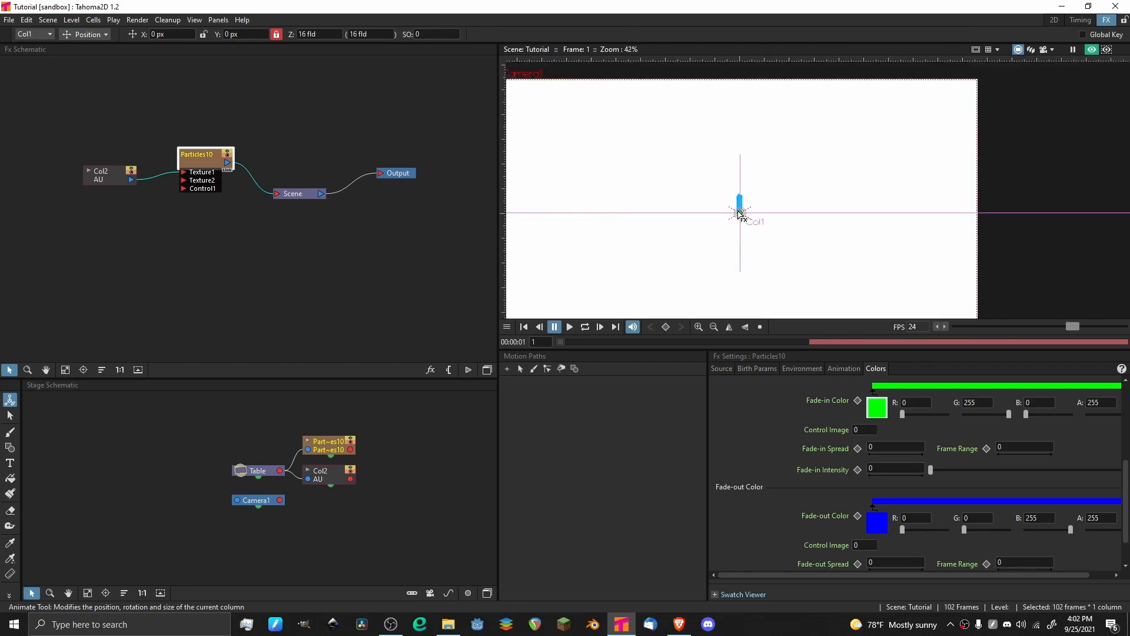
left_click_drag(738, 211, 762, 243)
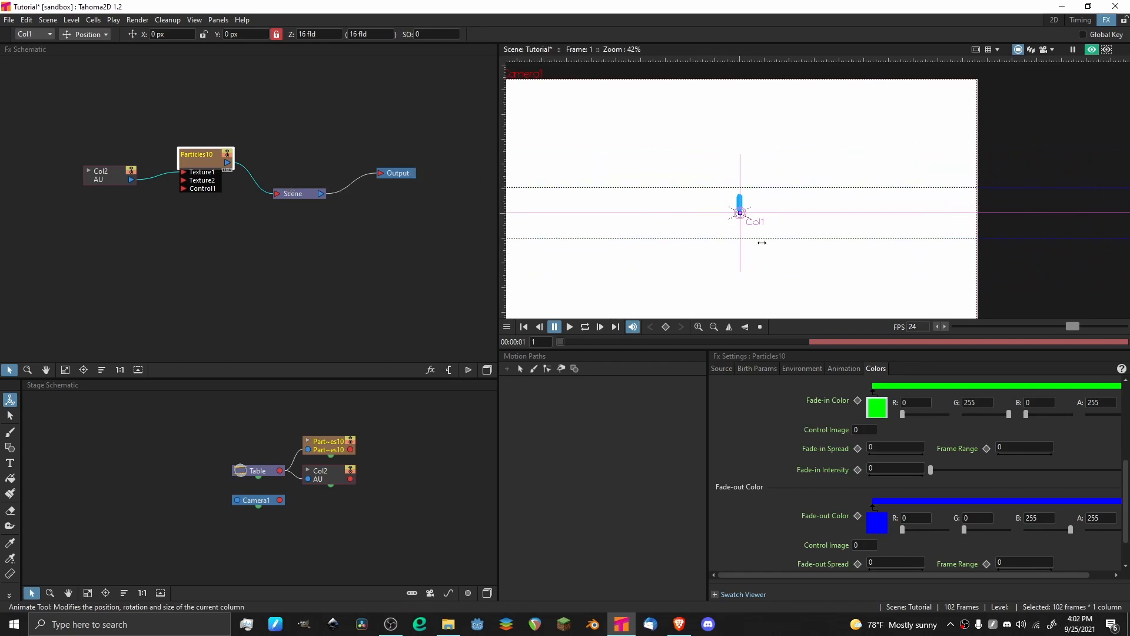
Move the emitter just above the camera frame, centered at about X 45 px, Y 645 px, and preview the animation.
scroll(714, 181, "down", 3)
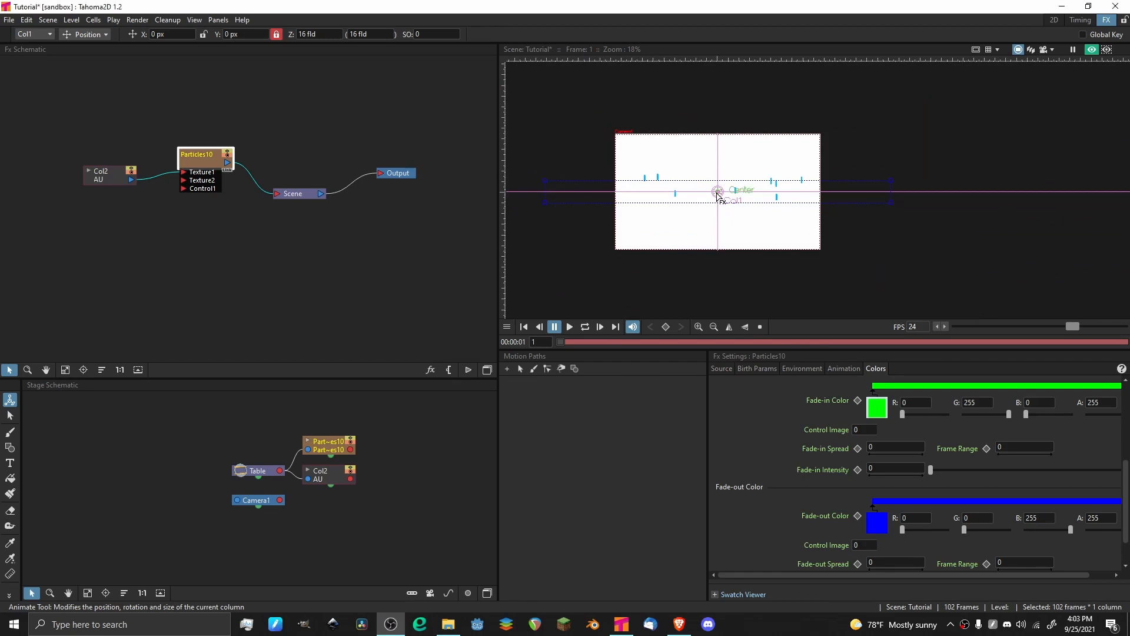
left_click_drag(719, 192, 724, 128)
key("space")
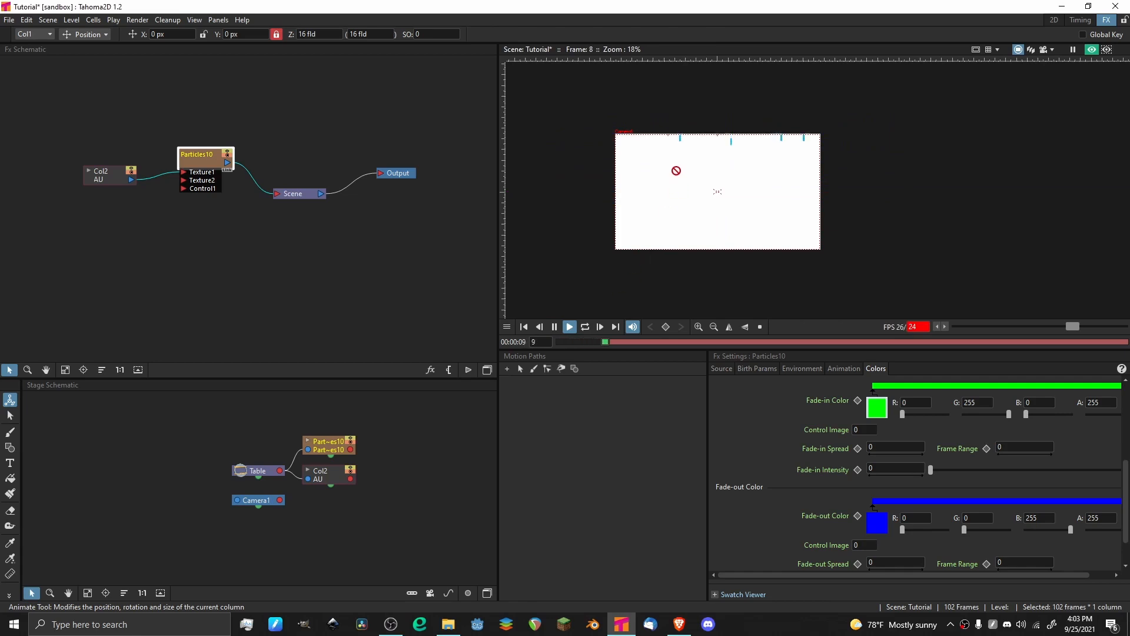
scroll(697, 181, "up", 2)
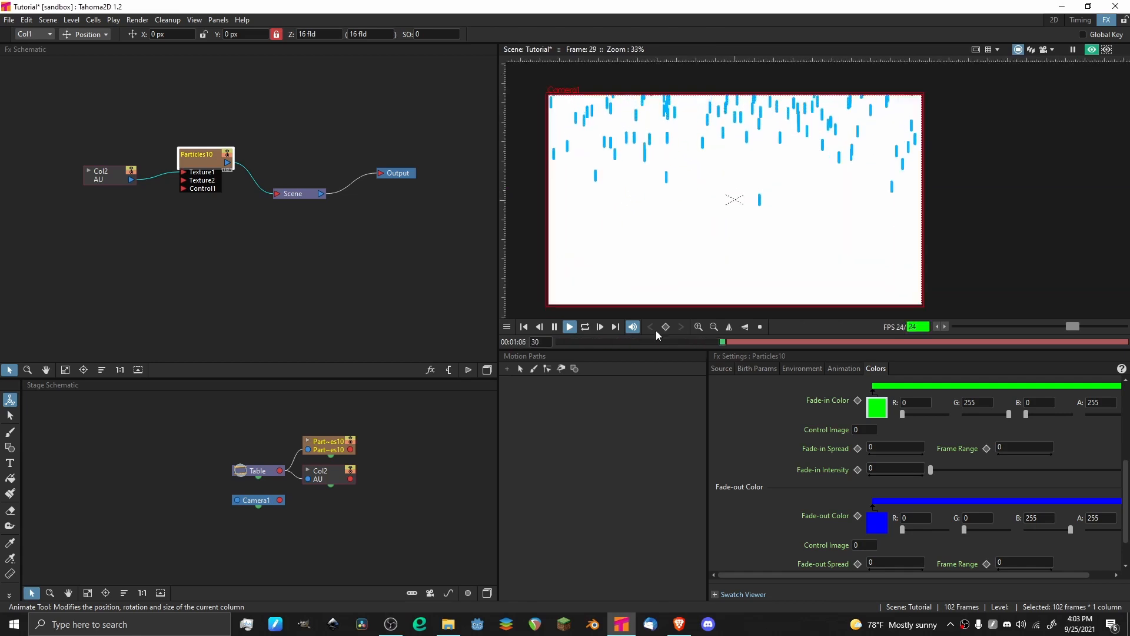
left_click_drag(609, 340, 559, 341)
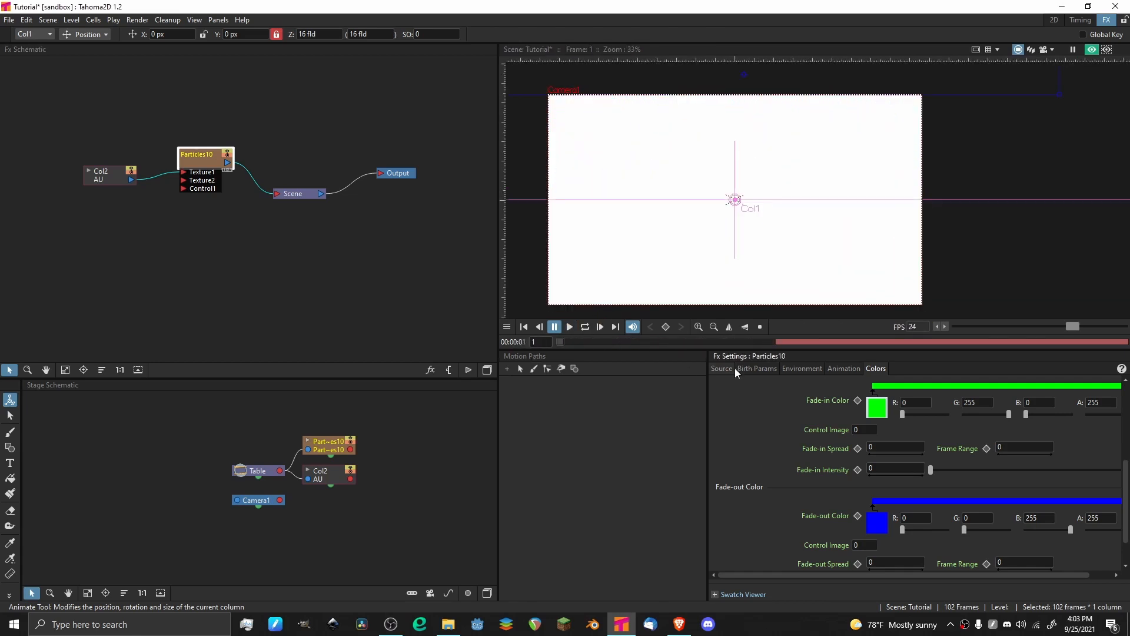
Set both the minimum and maximum particle Speed to 100 px in the birth parameters.
left_click(720, 370)
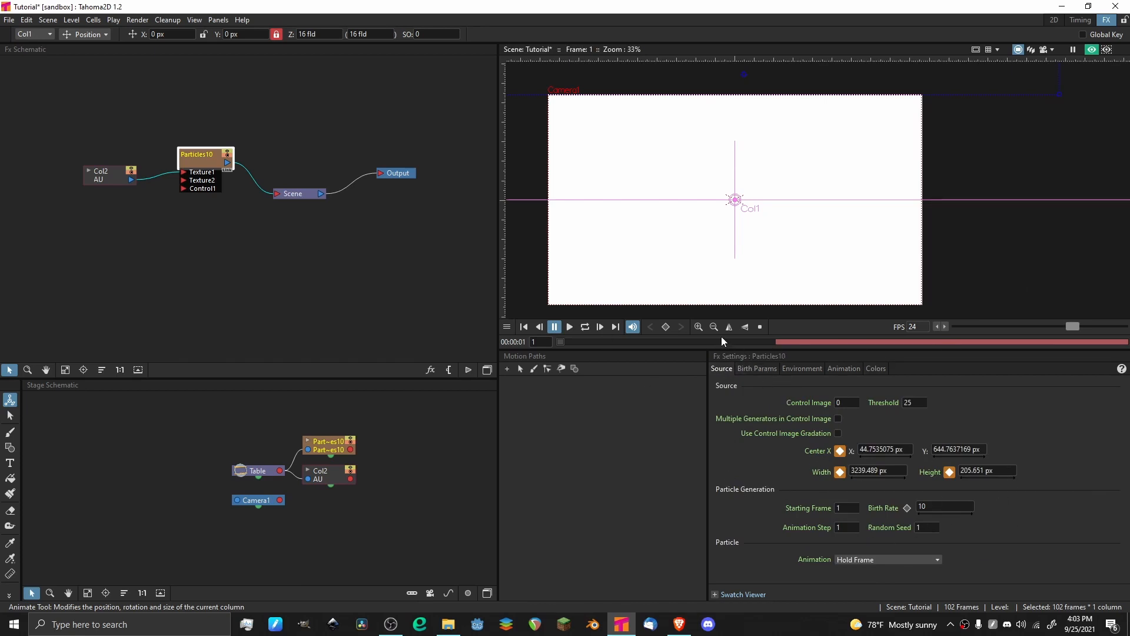
left_click_drag(730, 340, 460, 345)
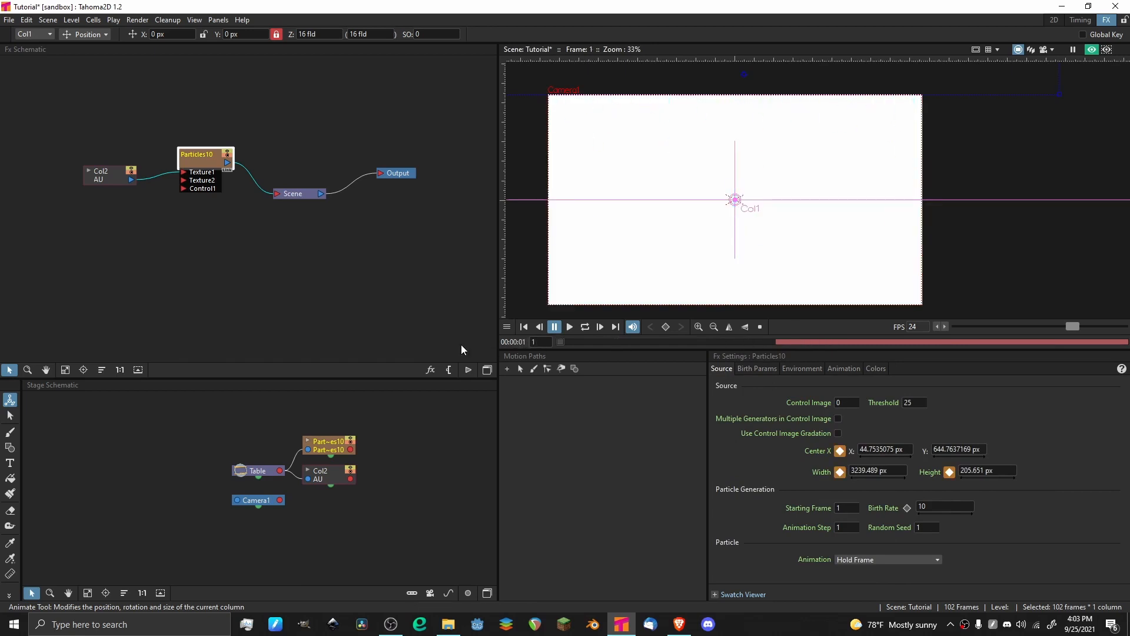
left_click(758, 366)
scroll(764, 426, "down", 3)
scroll(764, 426, "up", 1)
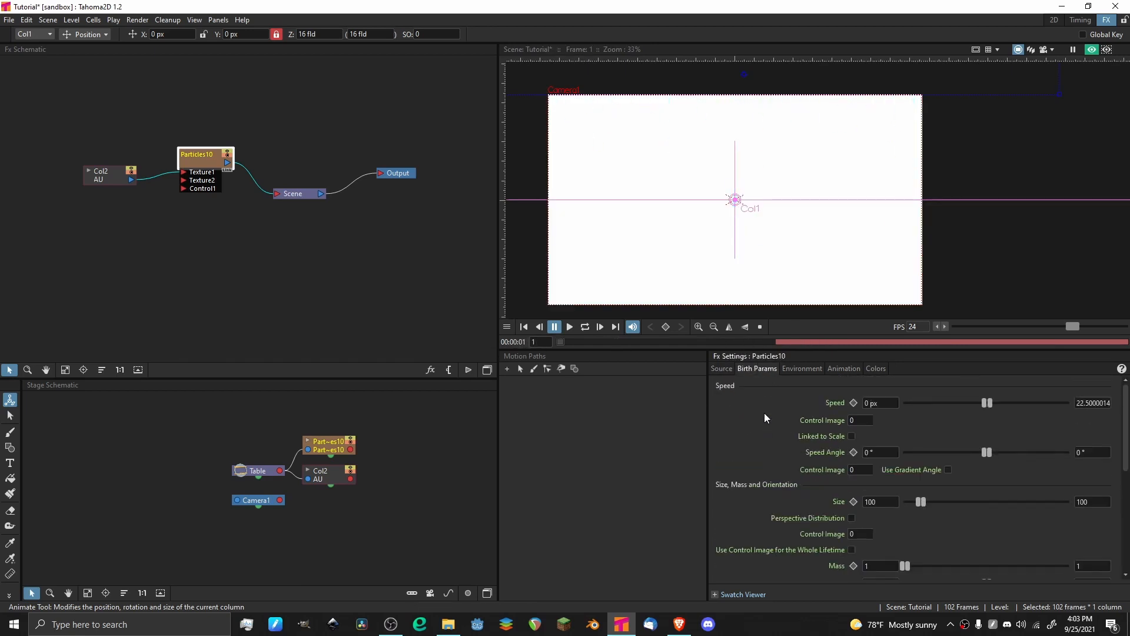
double_click(1093, 402)
key("BackSpace")
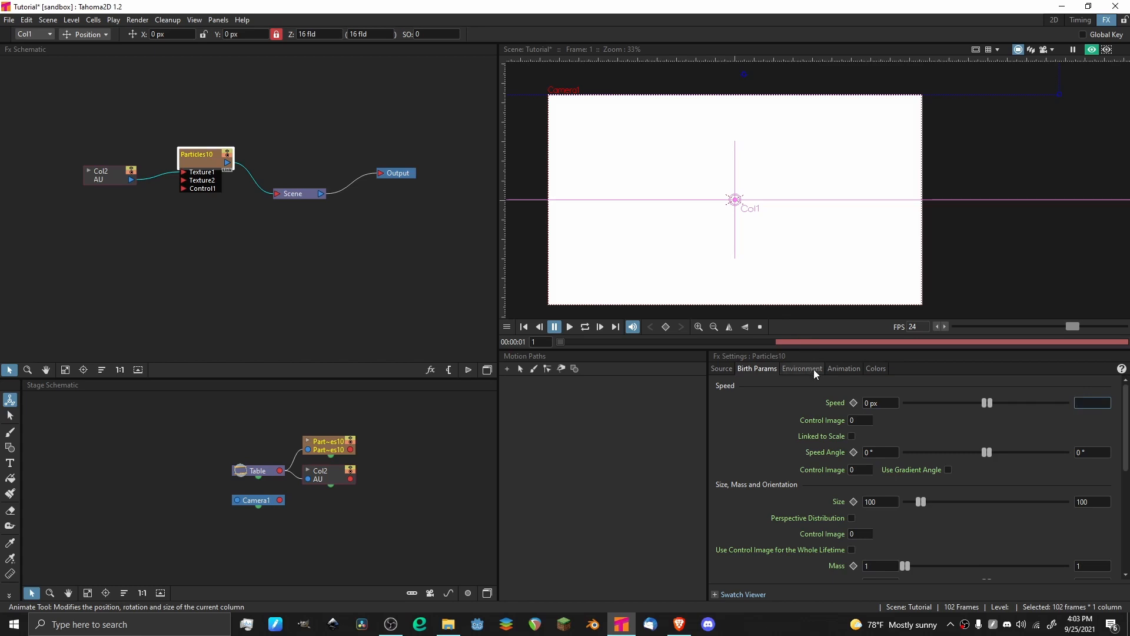
type("100")
double_click(870, 403)
key("BackSpace")
type("100")
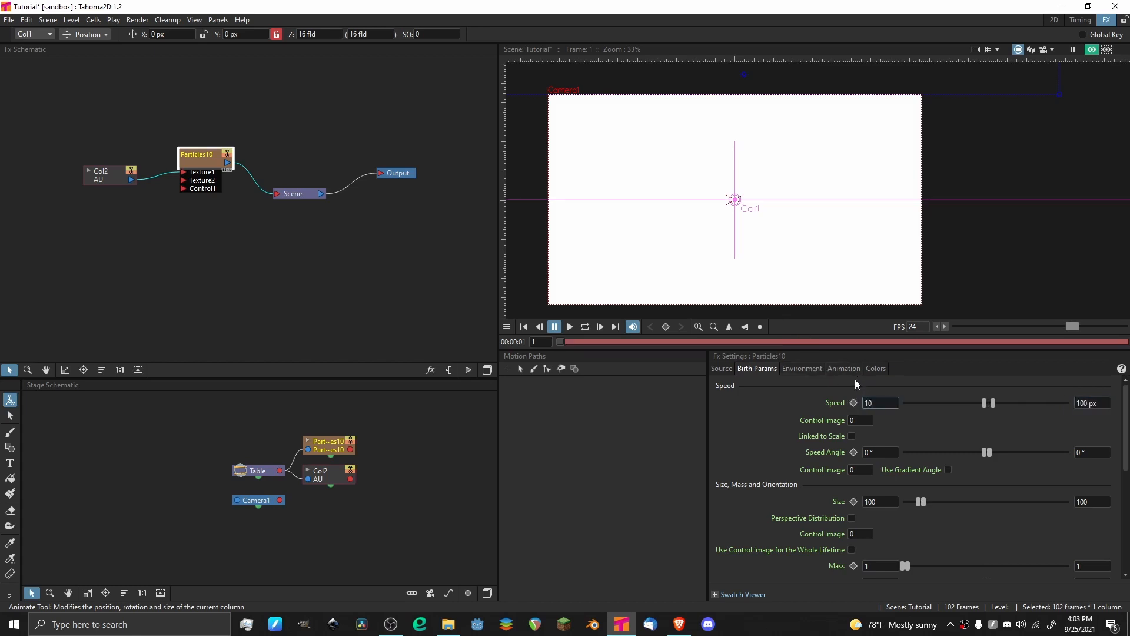
key("Return")
Play back the rain from the start to check the falling speed and return to the first frame.
left_click(569, 327)
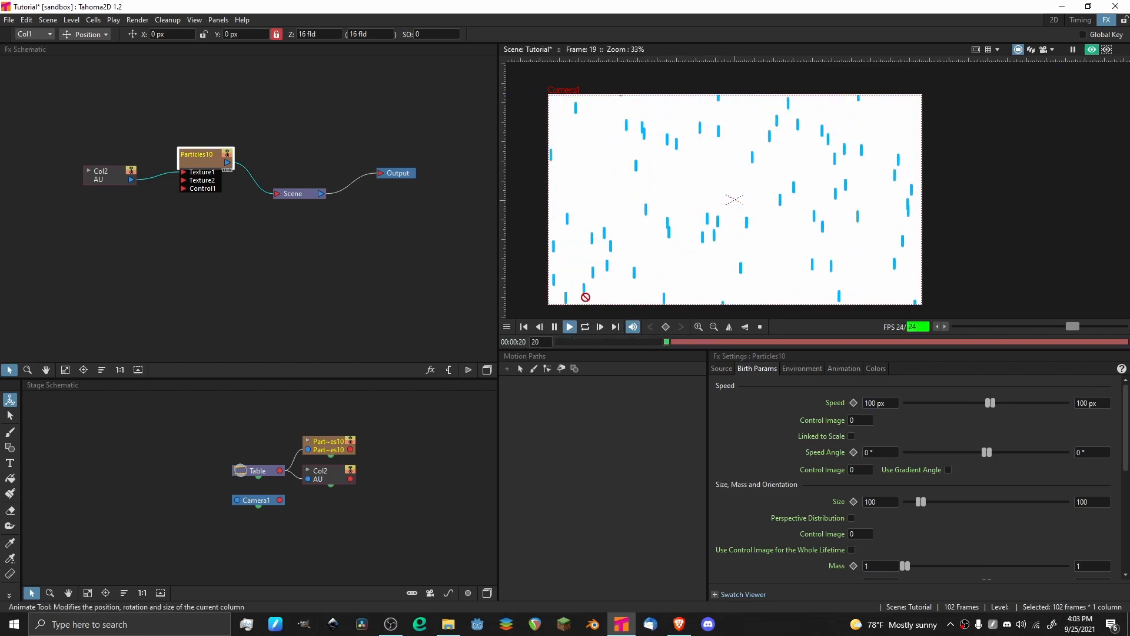
left_click_drag(651, 341, 519, 343)
left_click(570, 327)
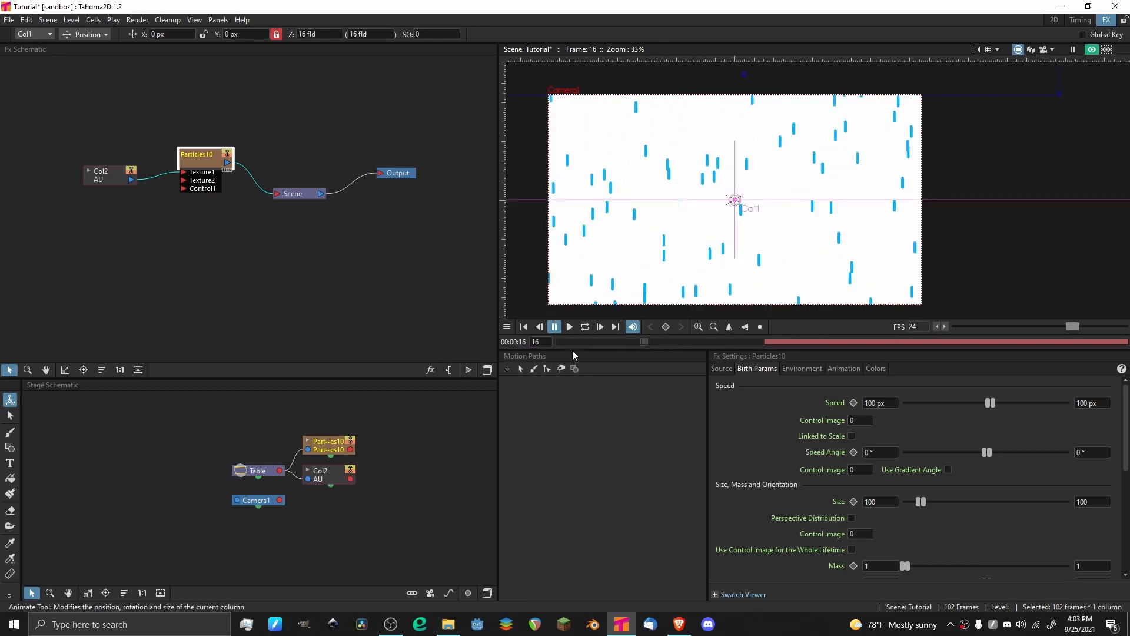
scroll(759, 175, "down", 3)
scroll(715, 148, "up", 3)
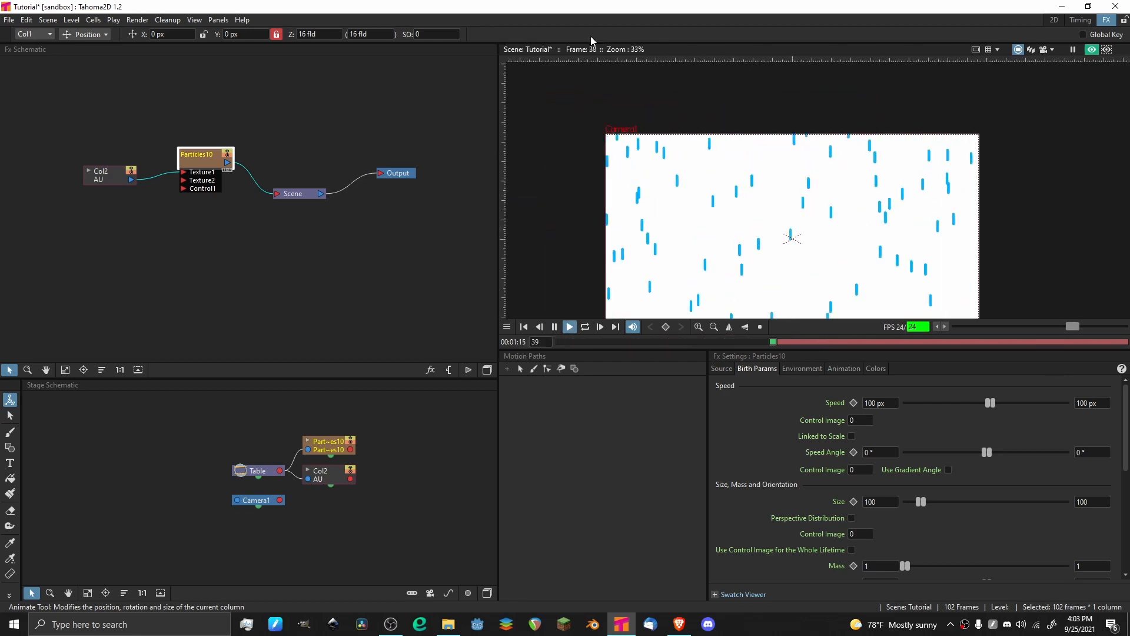
scroll(718, 135, "down", 2)
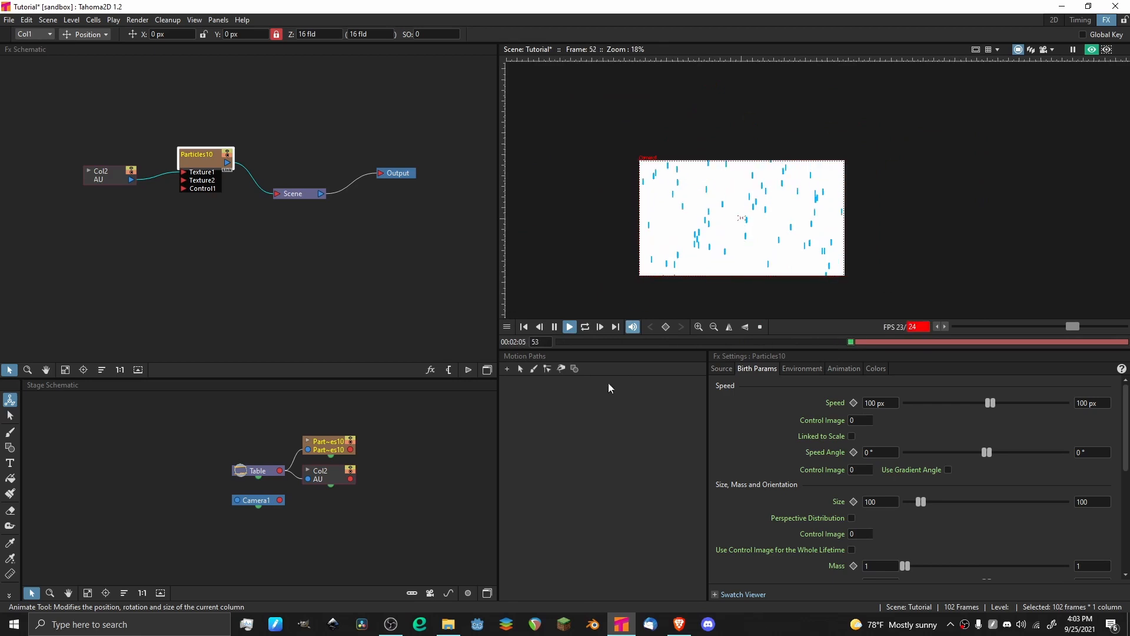
left_click_drag(635, 339, 538, 342)
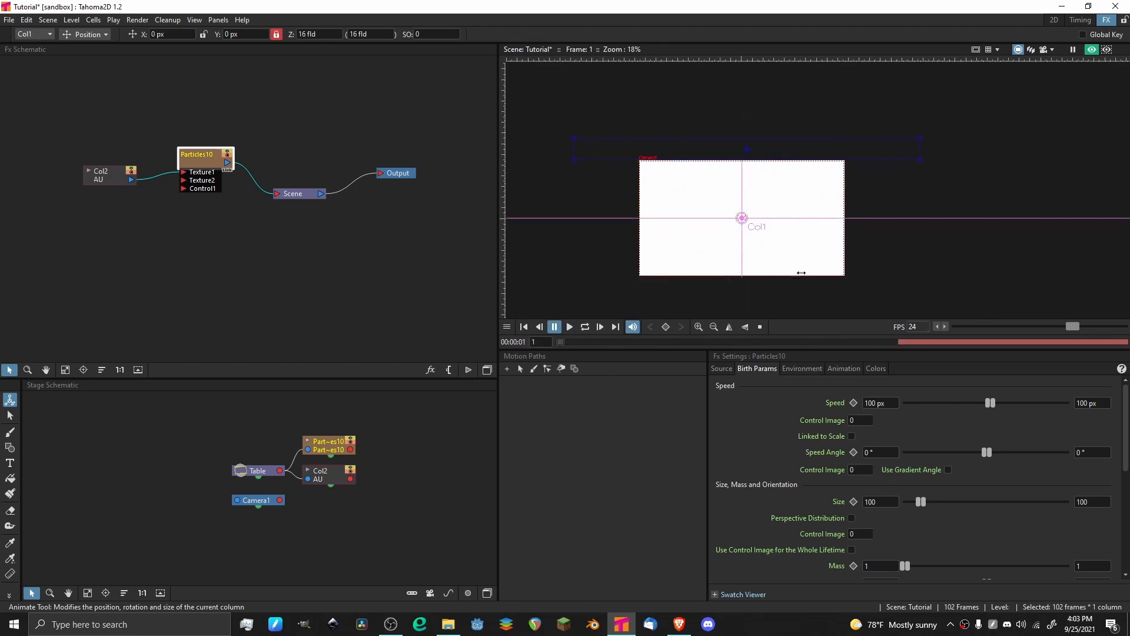
Set both the minimum and maximum Speed Angle to 45° and play back the rain.
left_click(770, 339)
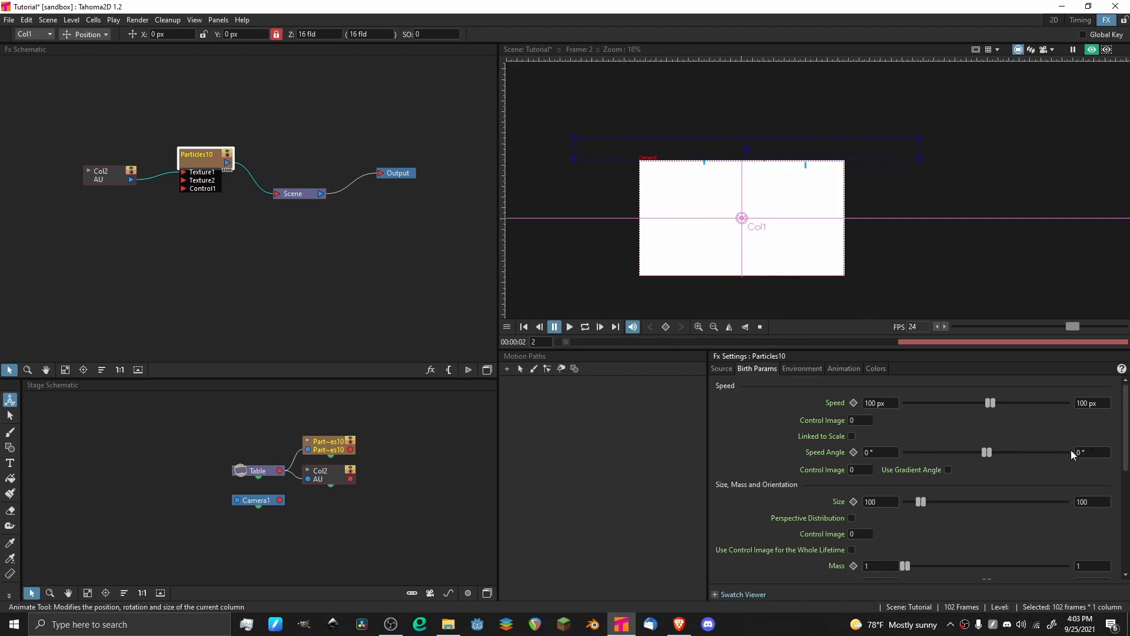
left_click(893, 457)
type("45")
key("Return")
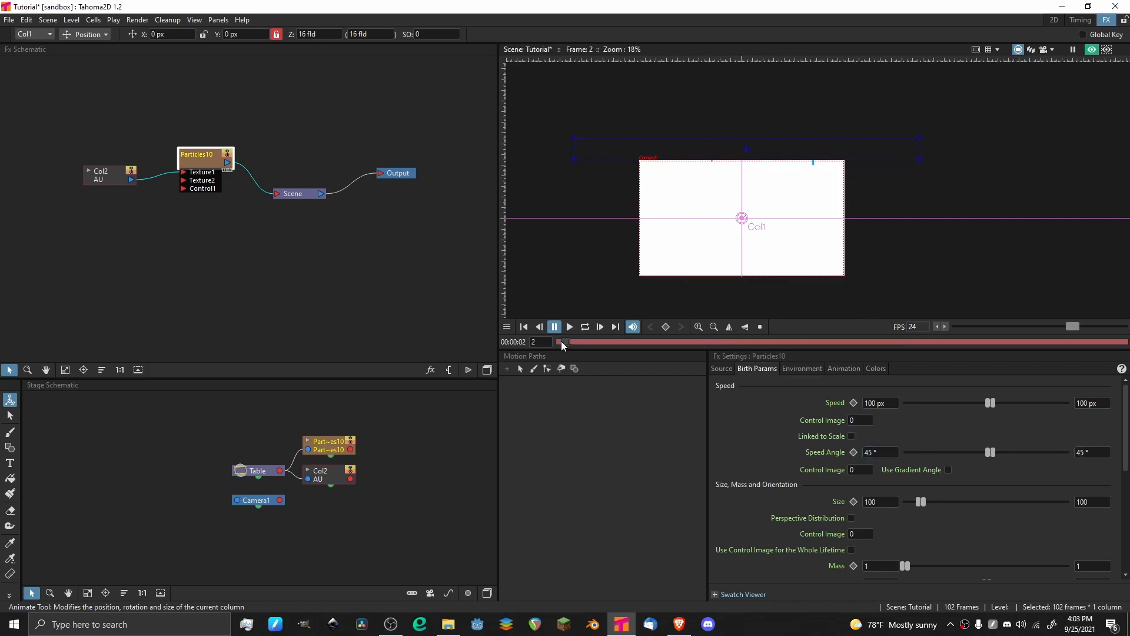
left_click(570, 327)
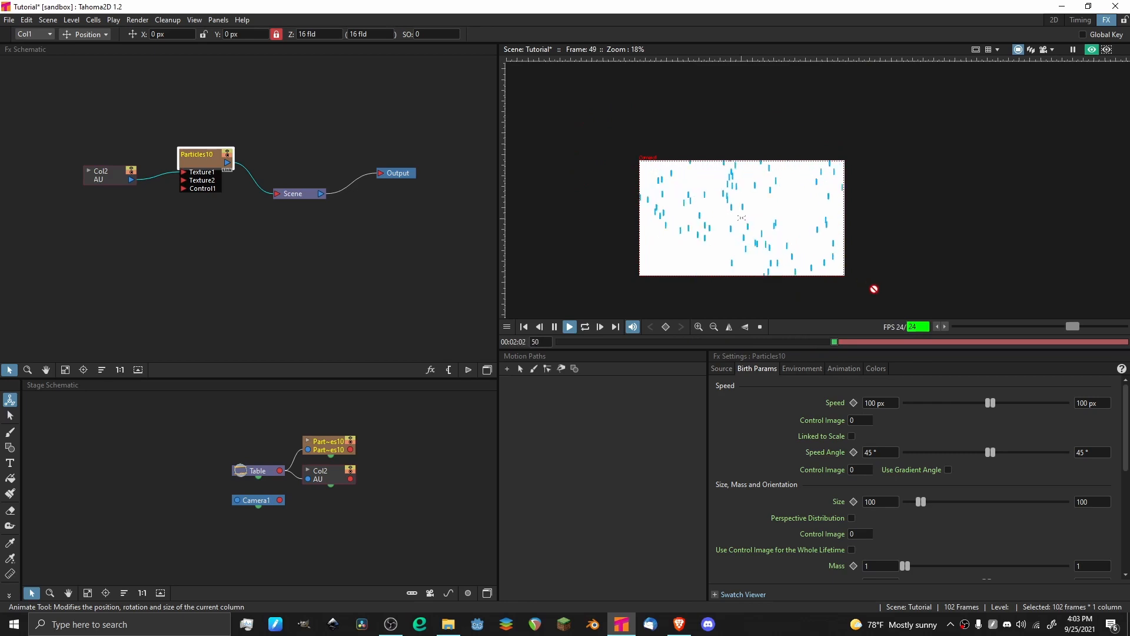
Stop the playback and set both the minimum and maximum Orientation to -45° in the birth parameters.
key("p")
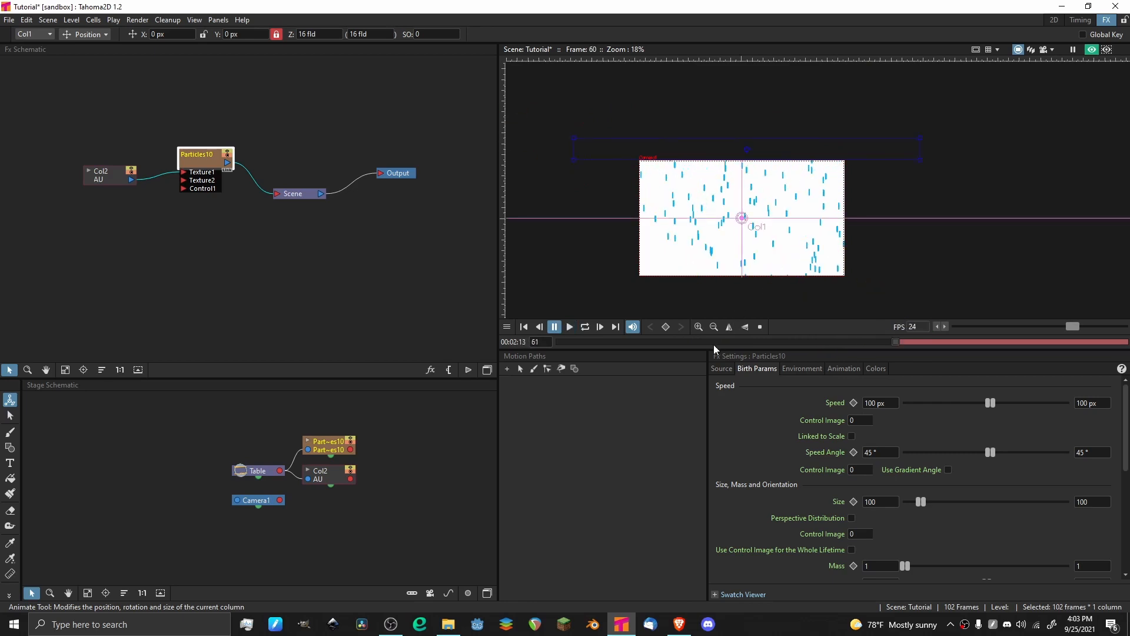
scroll(828, 446, "down", 3)
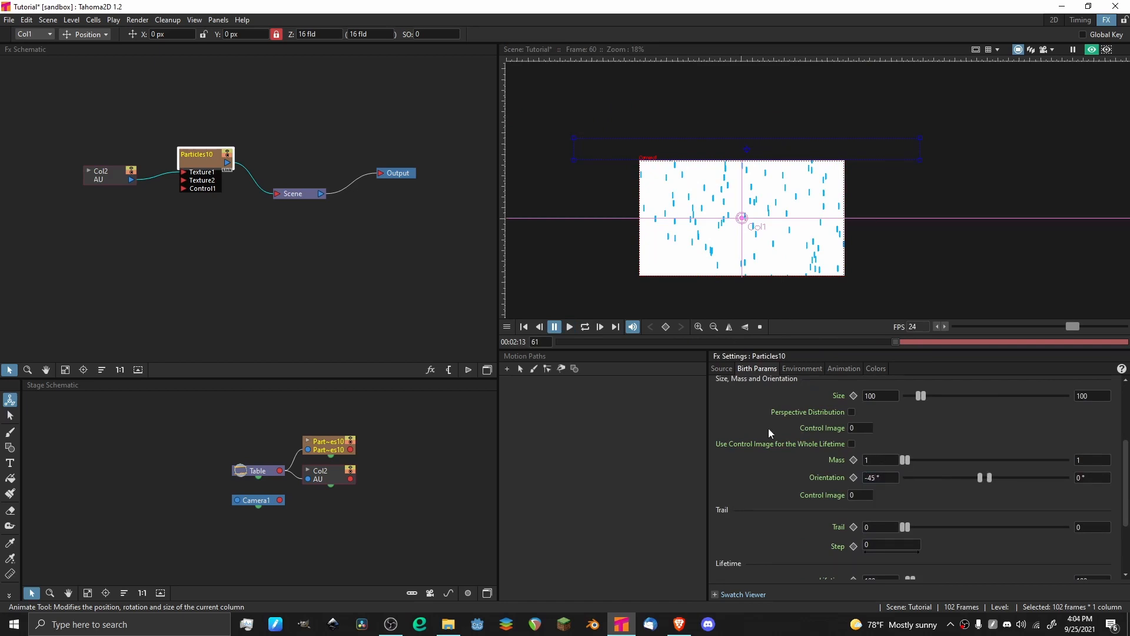
left_click(1107, 478)
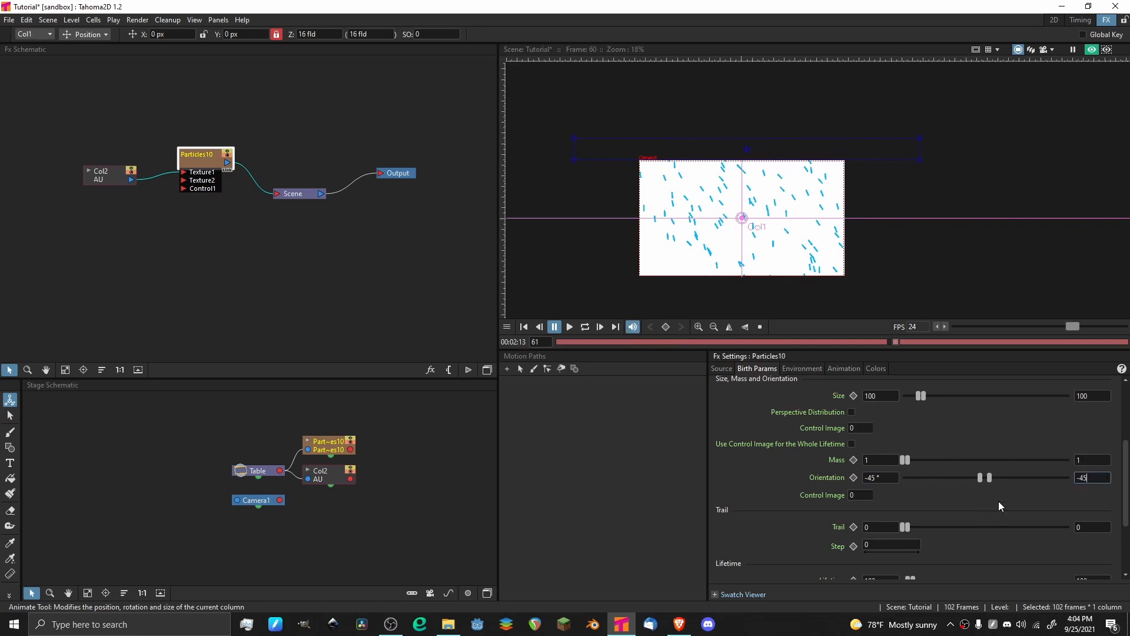
scroll(743, 219, "up", 2)
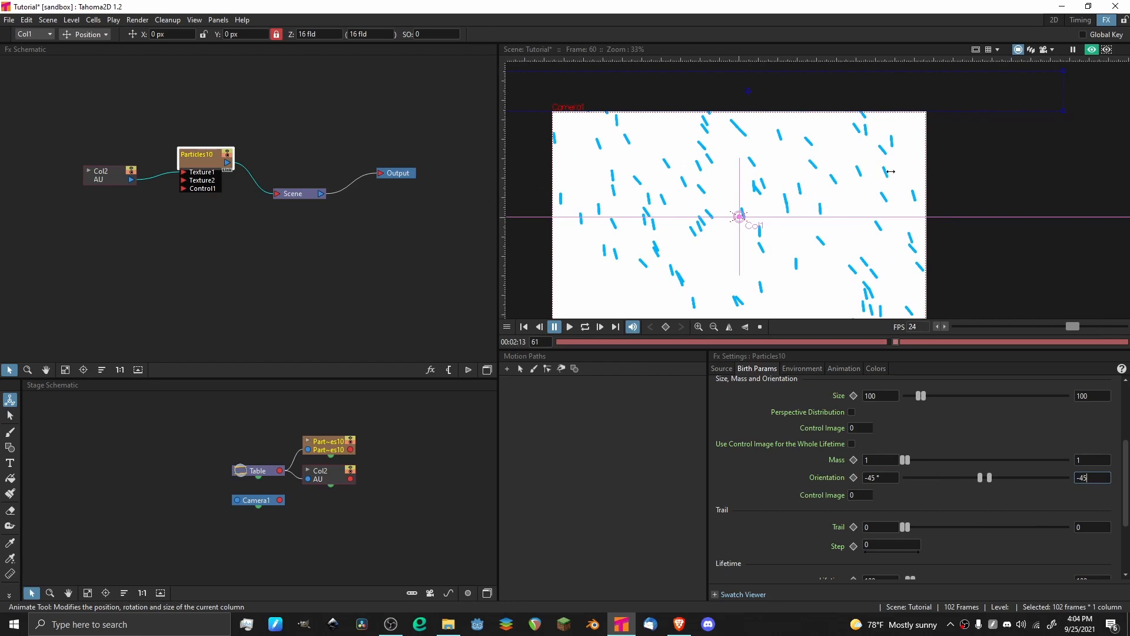
scroll(890, 171, "down", 1)
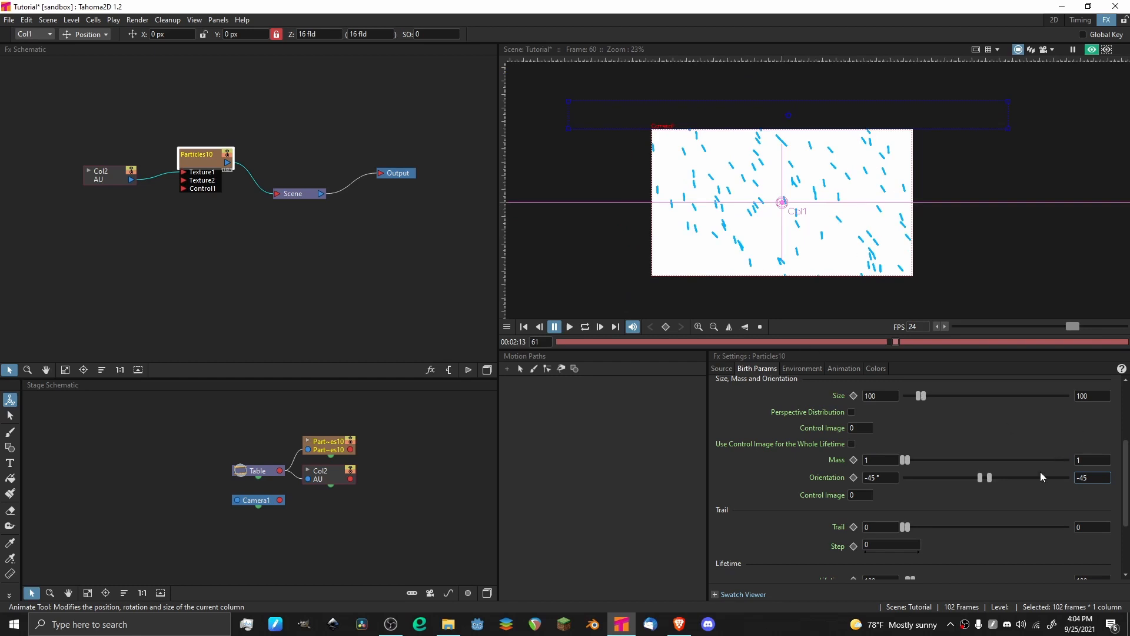
Play back the slanted rain from the first frame to check the raindrops' orientation.
left_click_drag(690, 339, 486, 320)
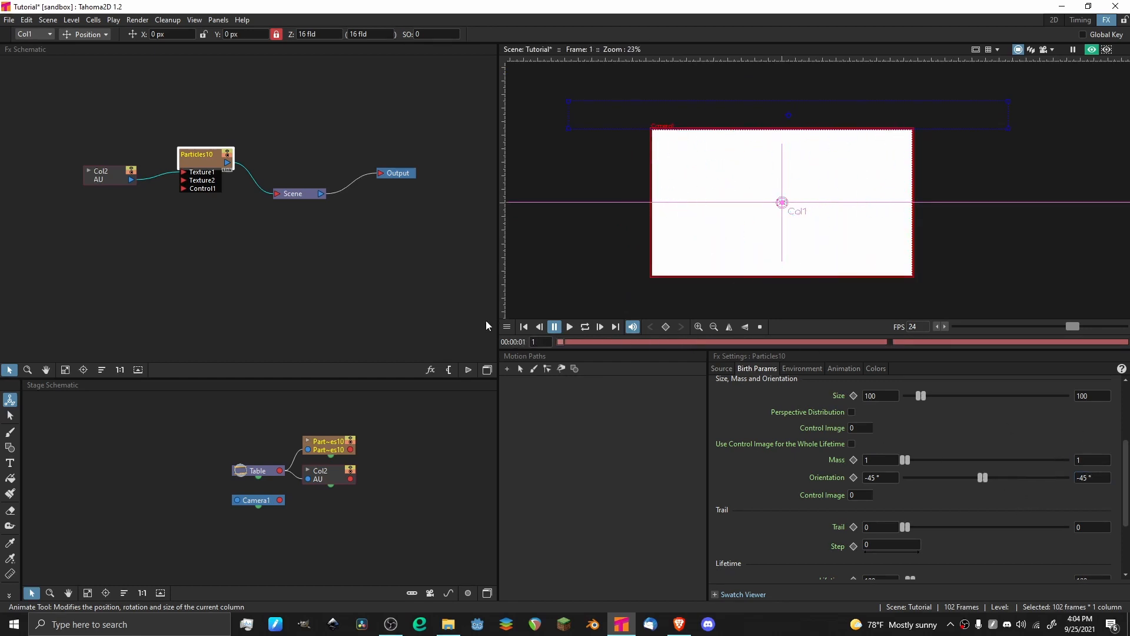
left_click(569, 327)
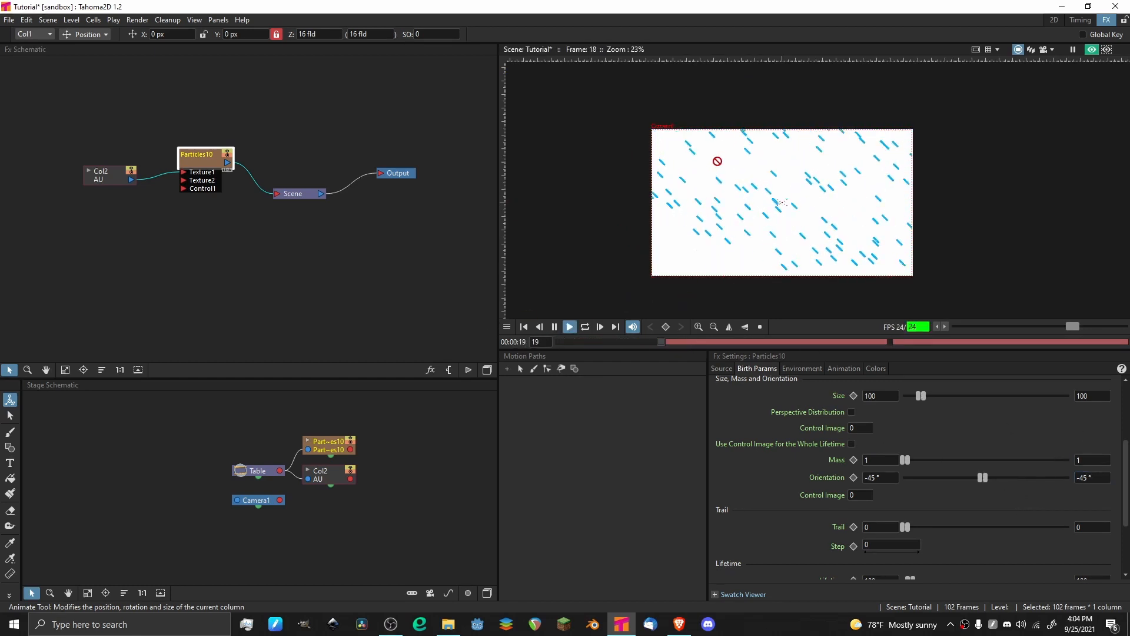
left_click_drag(767, 148, 810, 102)
left_click_drag(702, 115, 709, 176)
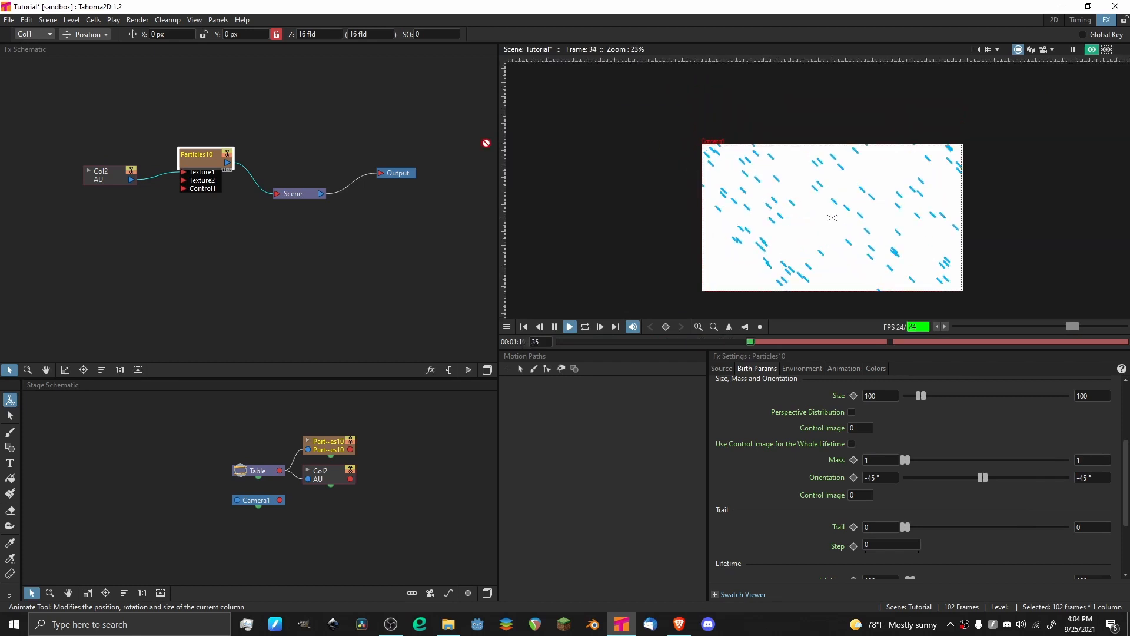
key("p")
left_click_drag(618, 144, 546, 142)
key("p")
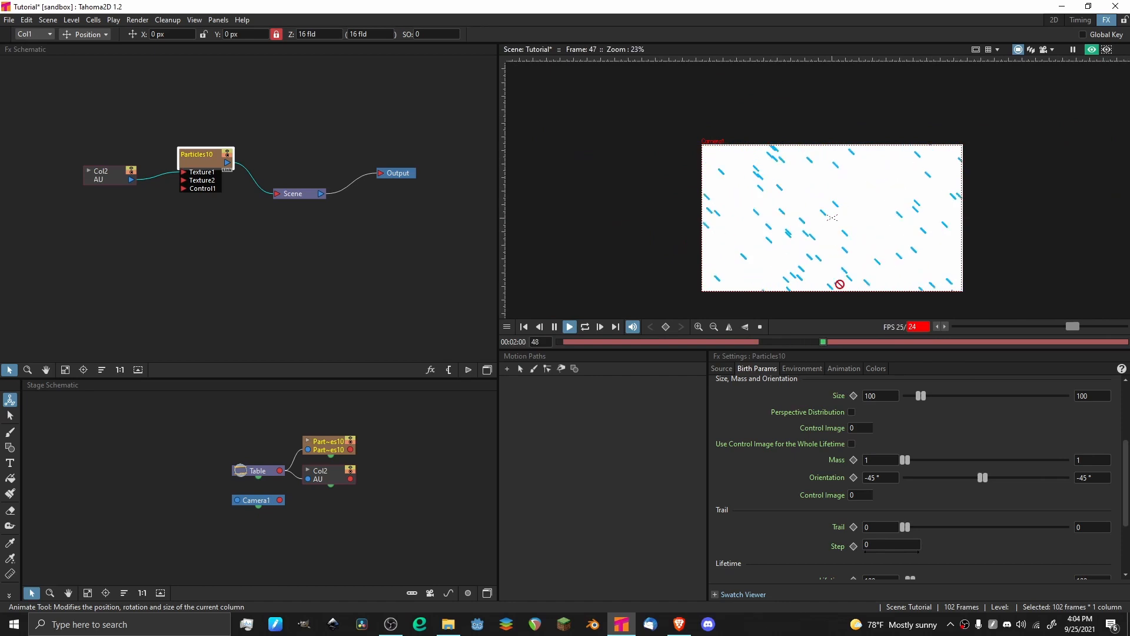
Save the scene, replay the rain briefly and return to frame 1.
key("ctrl+s")
key("p")
left_click(560, 342)
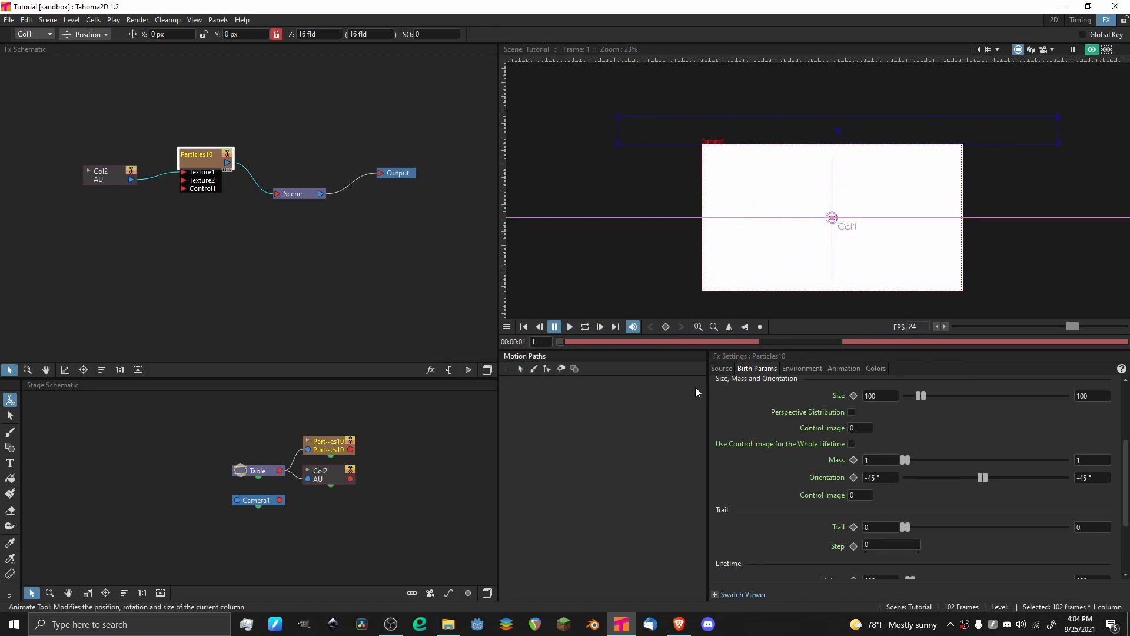
key("p")
key("p")
left_click_drag(577, 343, 532, 341)
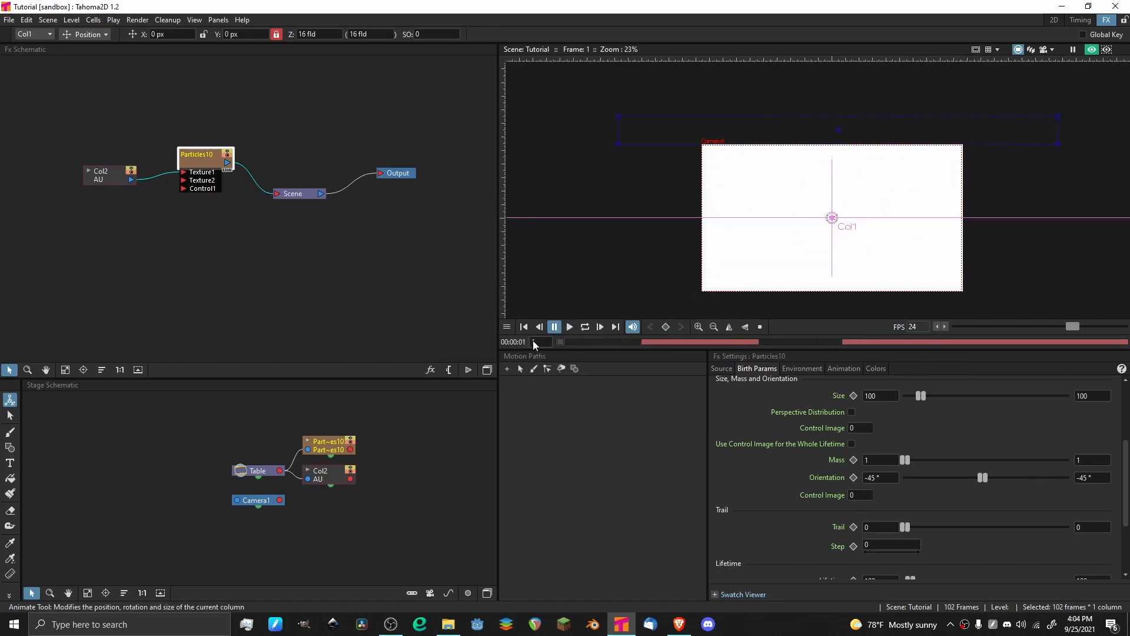
Set both the minimum and maximum particle Size to 40 and play back the rain.
scroll(733, 444, "up", 3)
left_click(1098, 499)
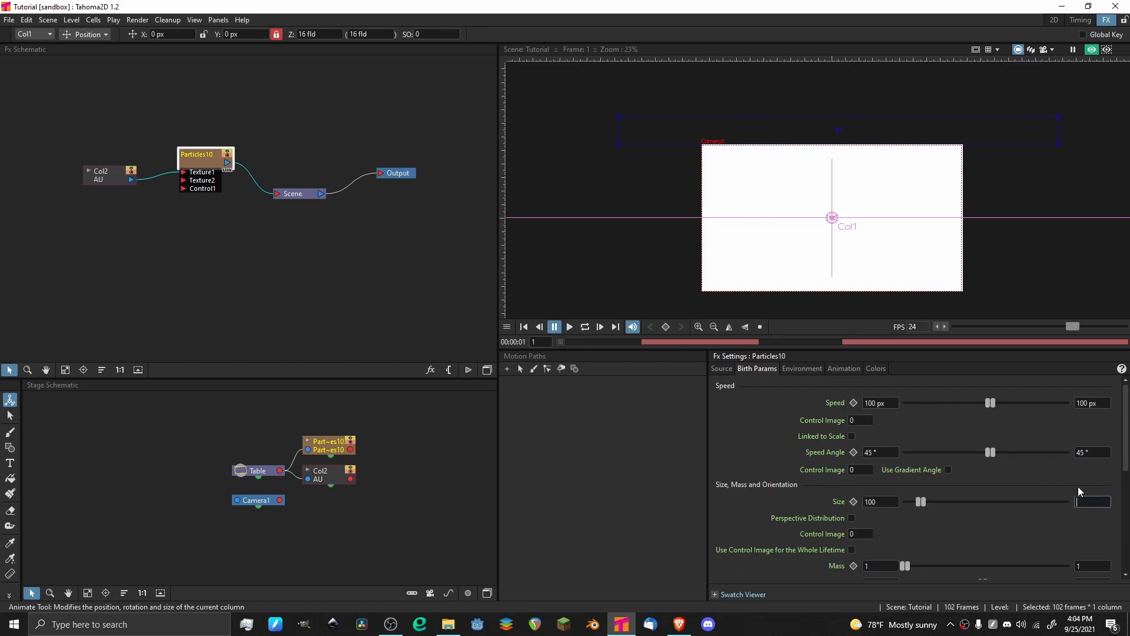
type("40")
key("Return")
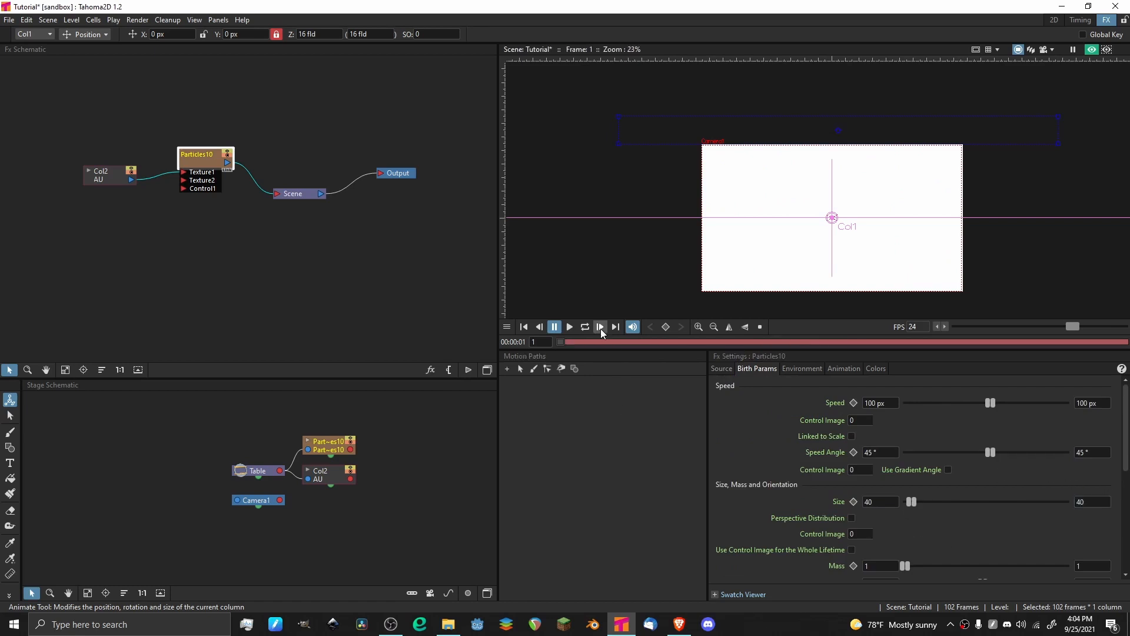
key("p")
scroll(877, 174, "up", 6)
scroll(877, 171, "down", 8)
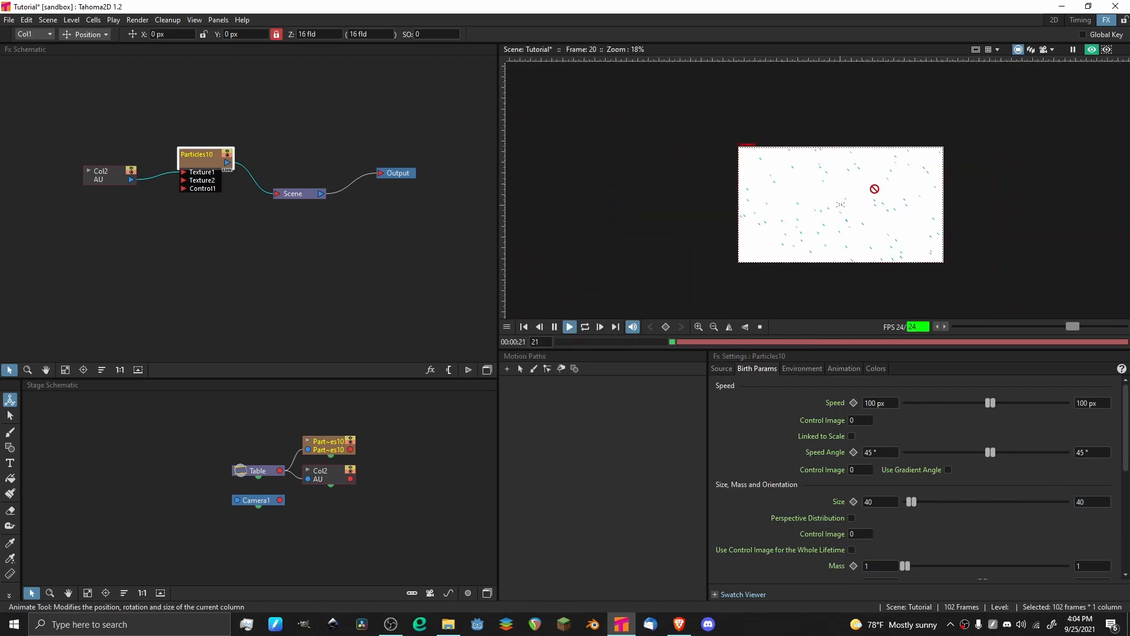
Stop the playback and set the particle Birth Rate to 15 in the source settings.
key("p")
left_click(723, 369)
left_click(948, 509)
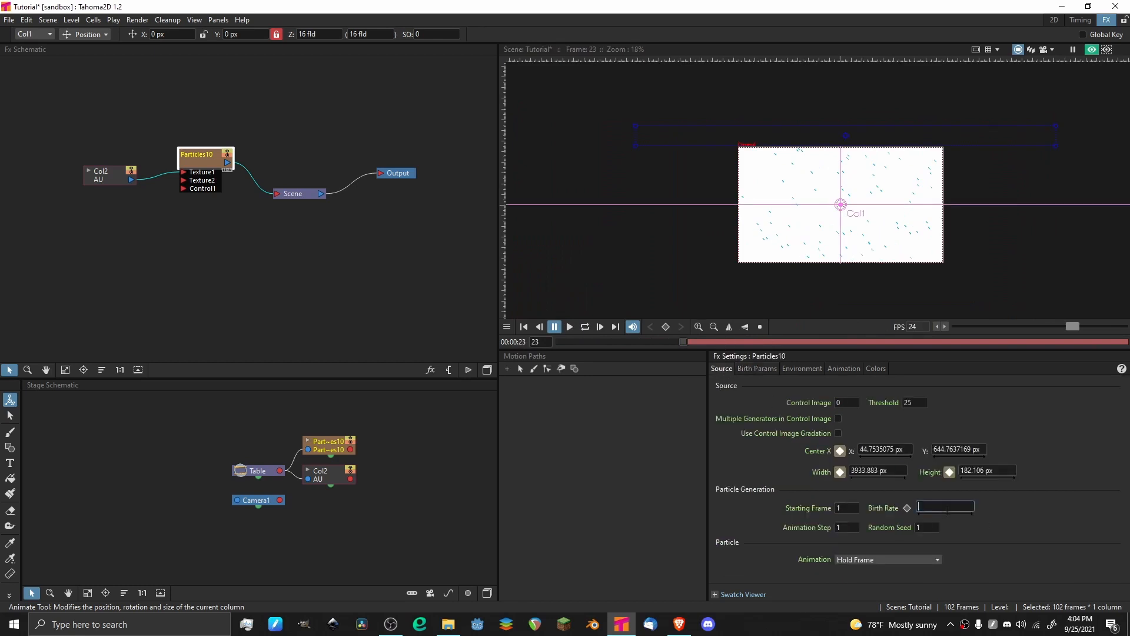
type("15")
key("Return")
Play back the rain from the start with the new birth rate, then stop the playback.
key("p")
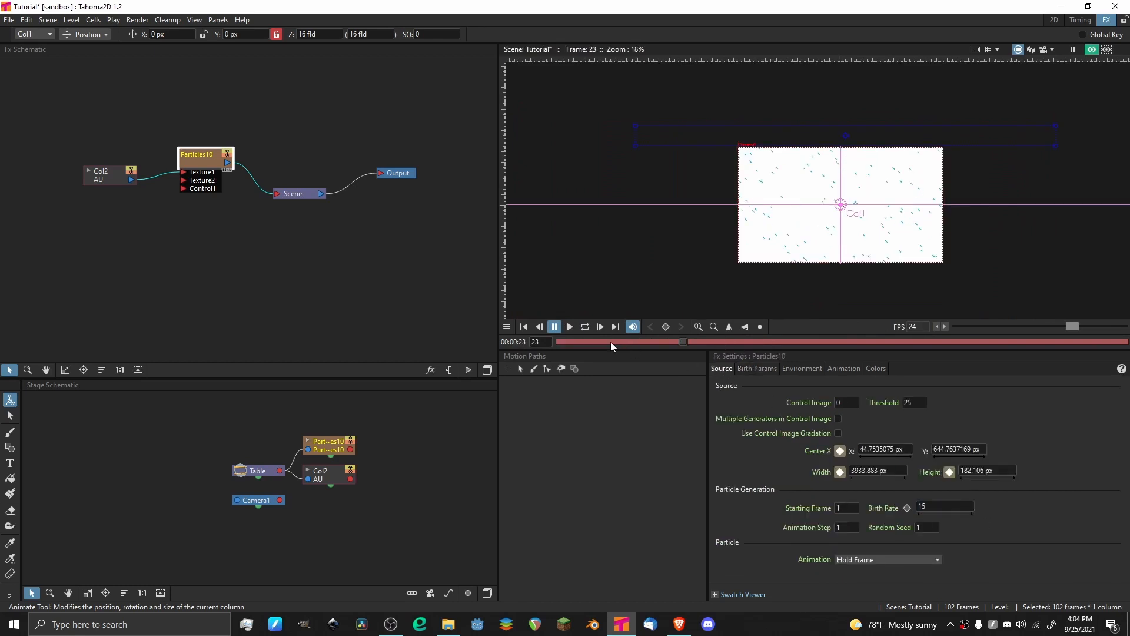
scroll(868, 202, "up", 3)
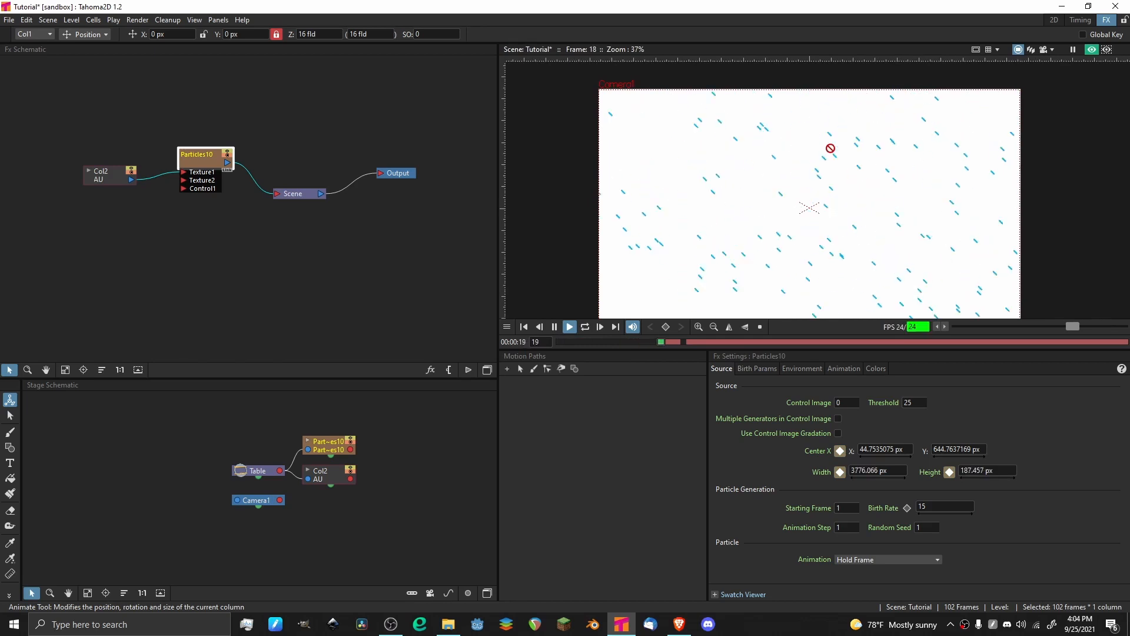
scroll(792, 120, "down", 3)
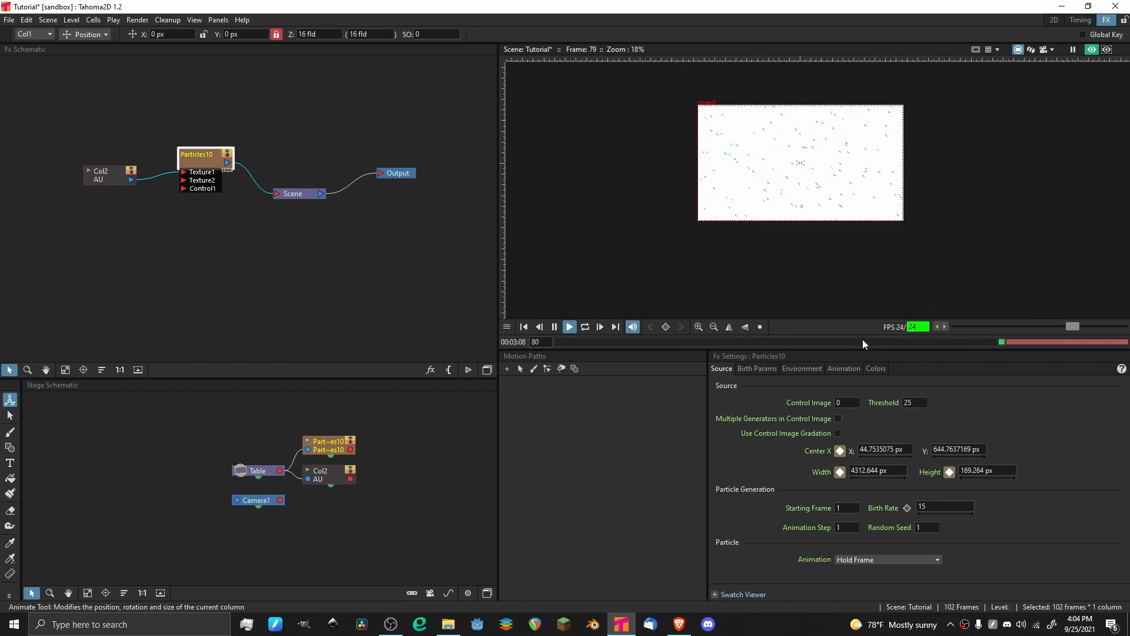
left_click_drag(863, 340, 428, 340)
left_click(570, 326)
left_click(554, 327)
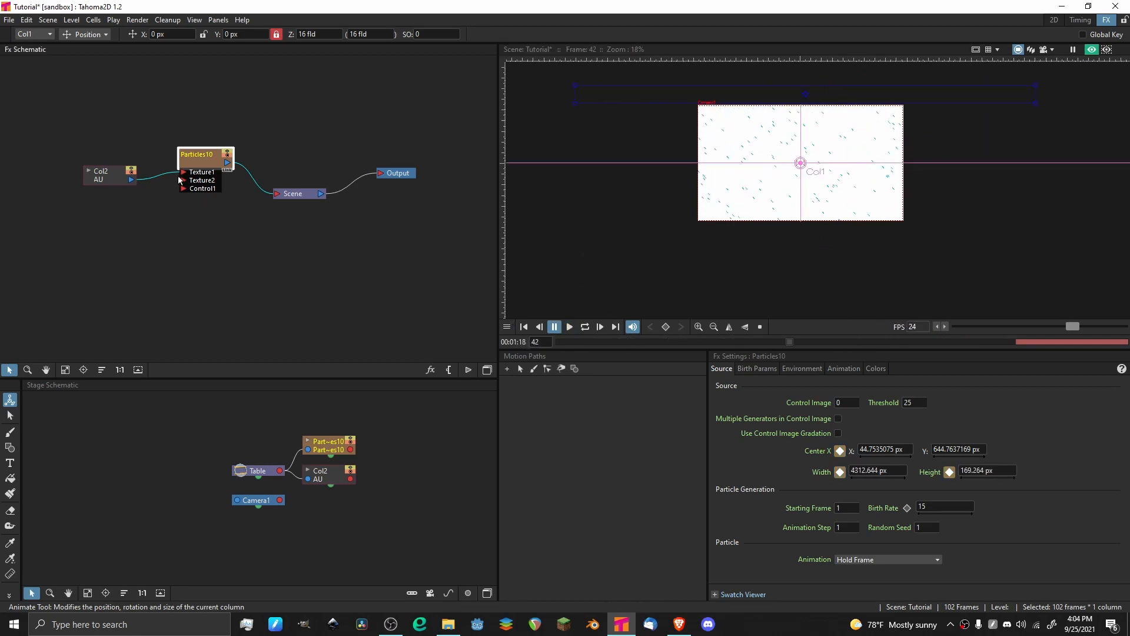
Delete the raindrop column node and its connected Particles effect node from the Fx schematic.
left_click_drag(243, 228, 36, 117)
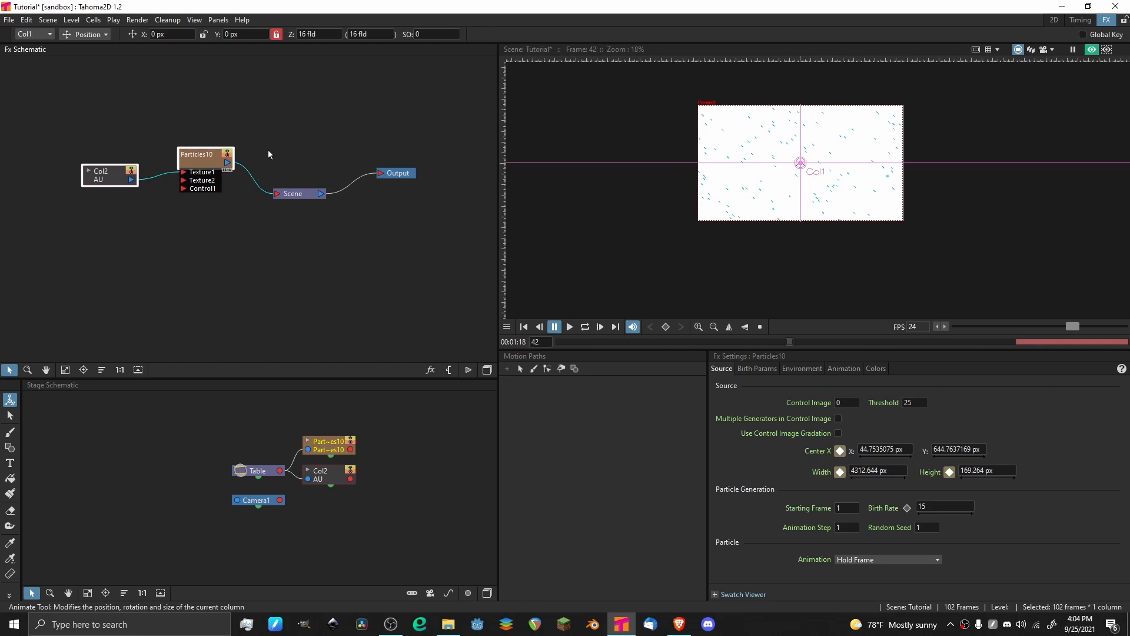
left_click_drag(149, 162, 247, 195)
key("Delete")
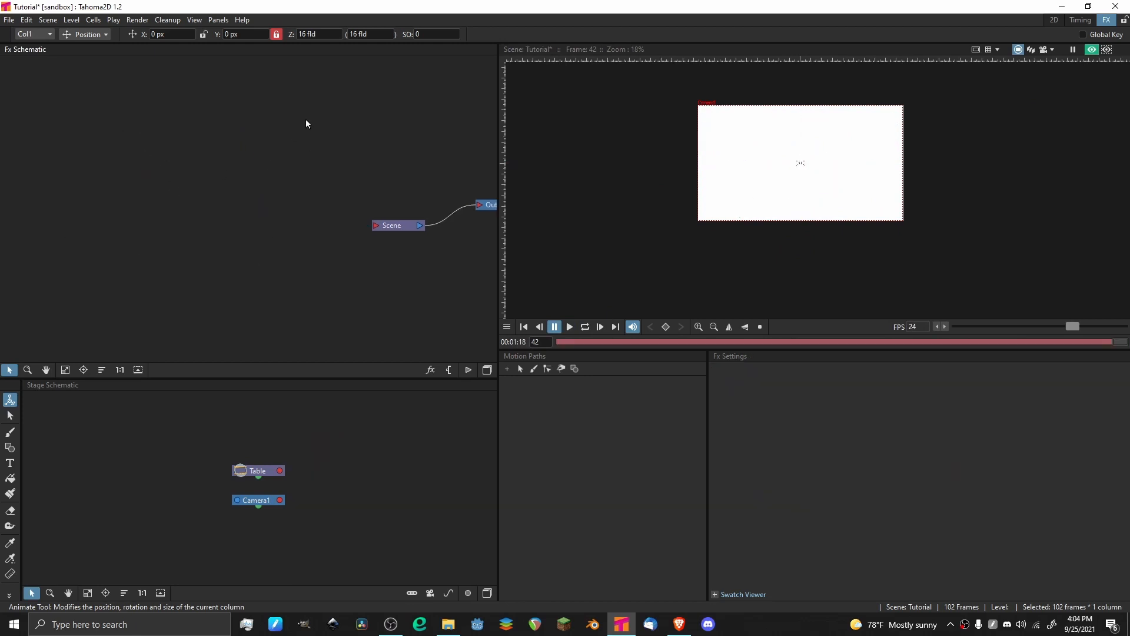
Move the Scene and Output nodes together back toward the middle of the Fx schematic and deselect them.
left_click_drag(306, 119, 460, 275)
left_click_drag(454, 239, 244, 143)
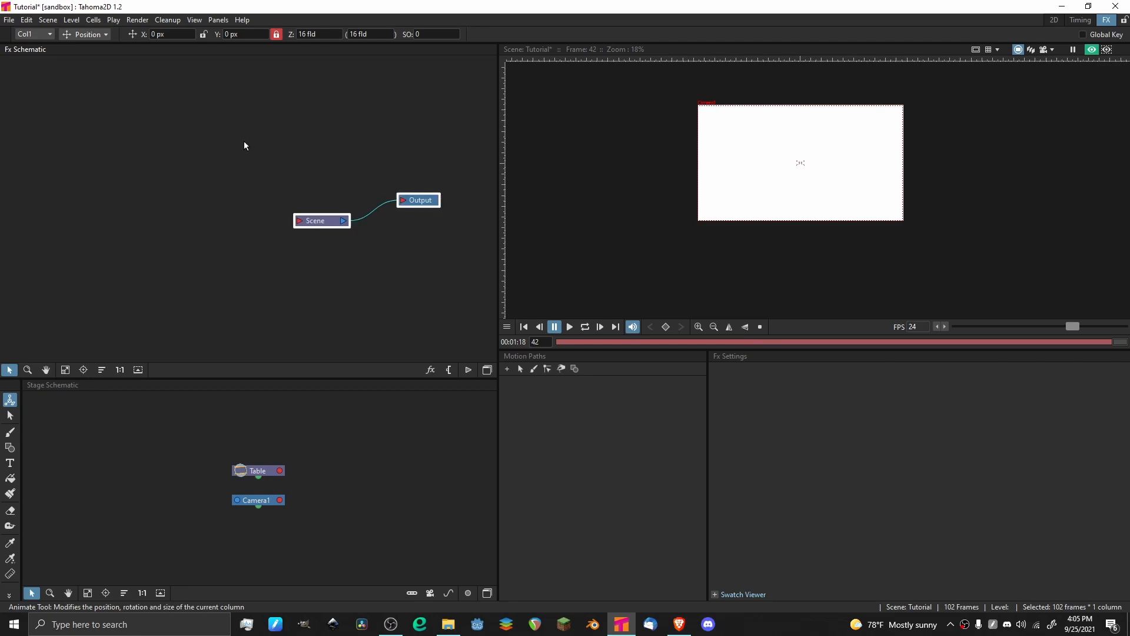
left_click(244, 140)
left_click_drag(232, 62, 267, 148)
left_click(460, 310)
left_click(230, 152)
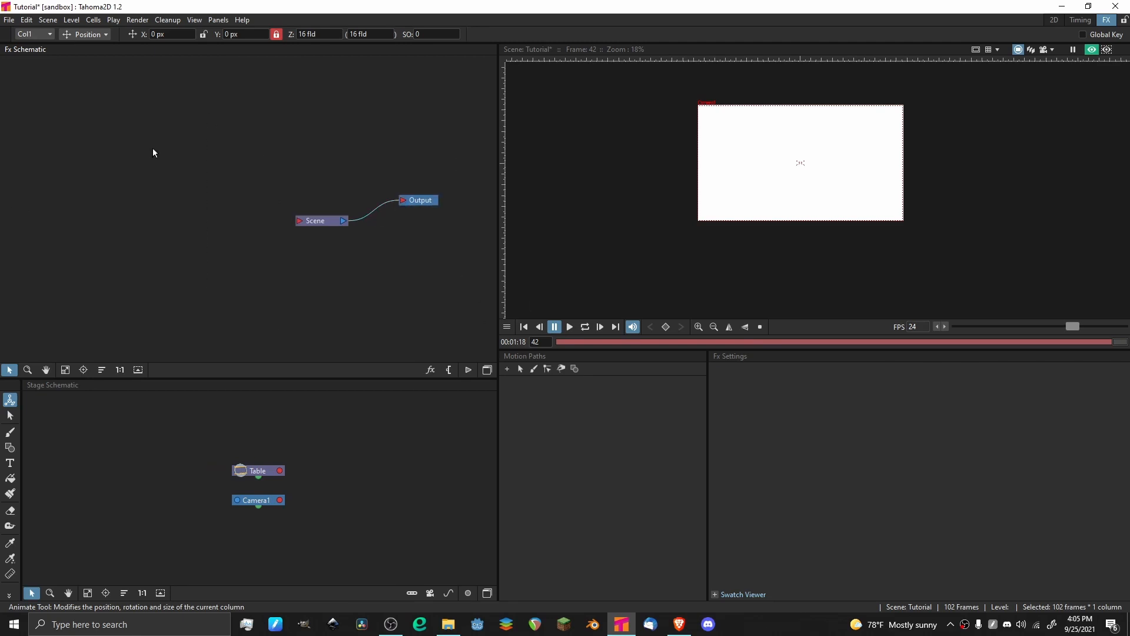
In the 2D room, draw a rectangle slightly larger than the camera frame on frame 1 with the Geometry tool.
left_click(1057, 19)
left_click(200, 466)
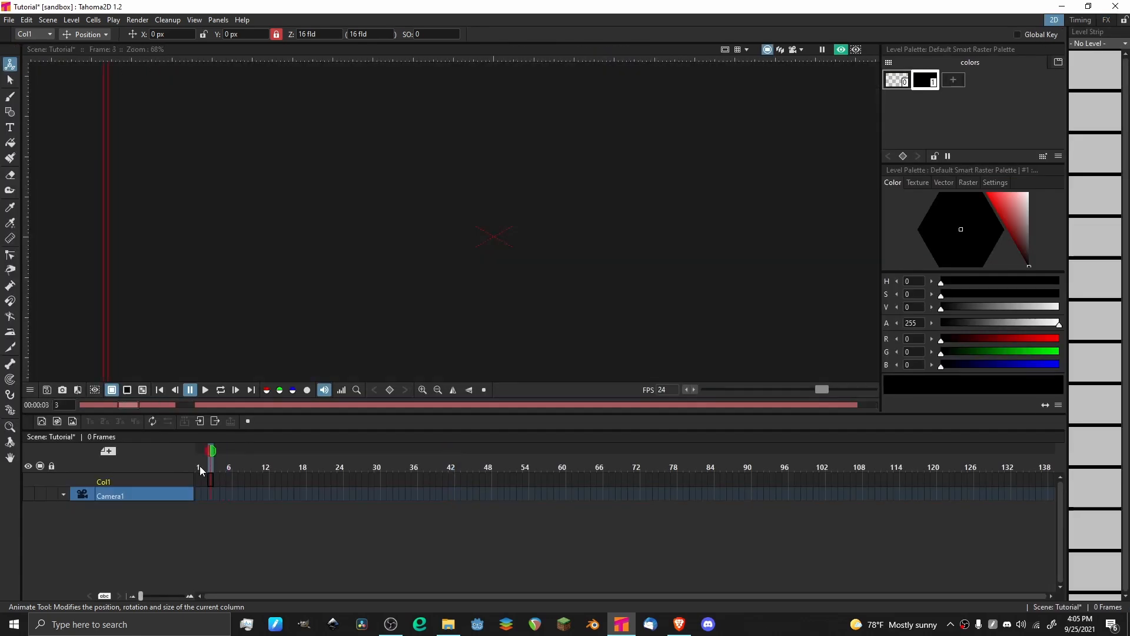
left_click(8, 114)
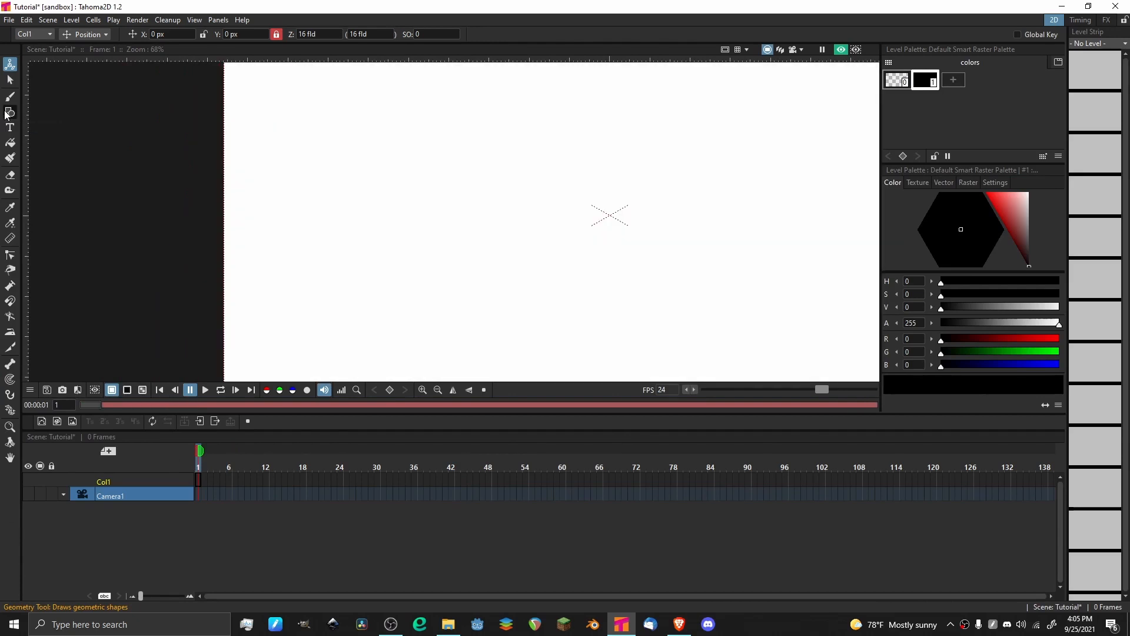
left_click(495, 36)
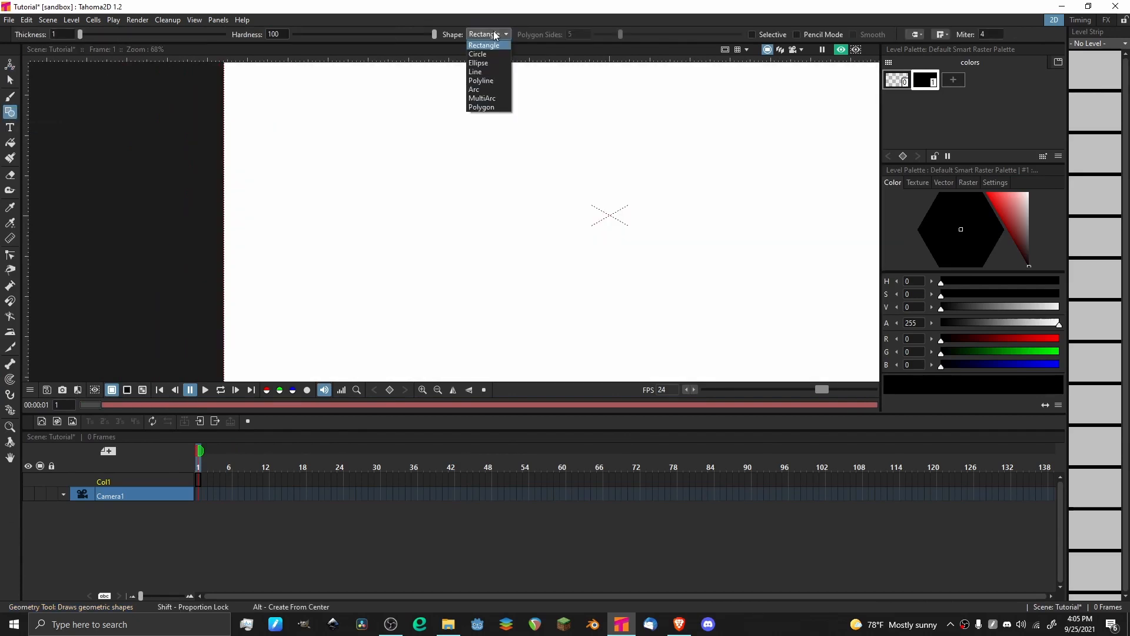
left_click(494, 43)
scroll(427, 149, "down", 7)
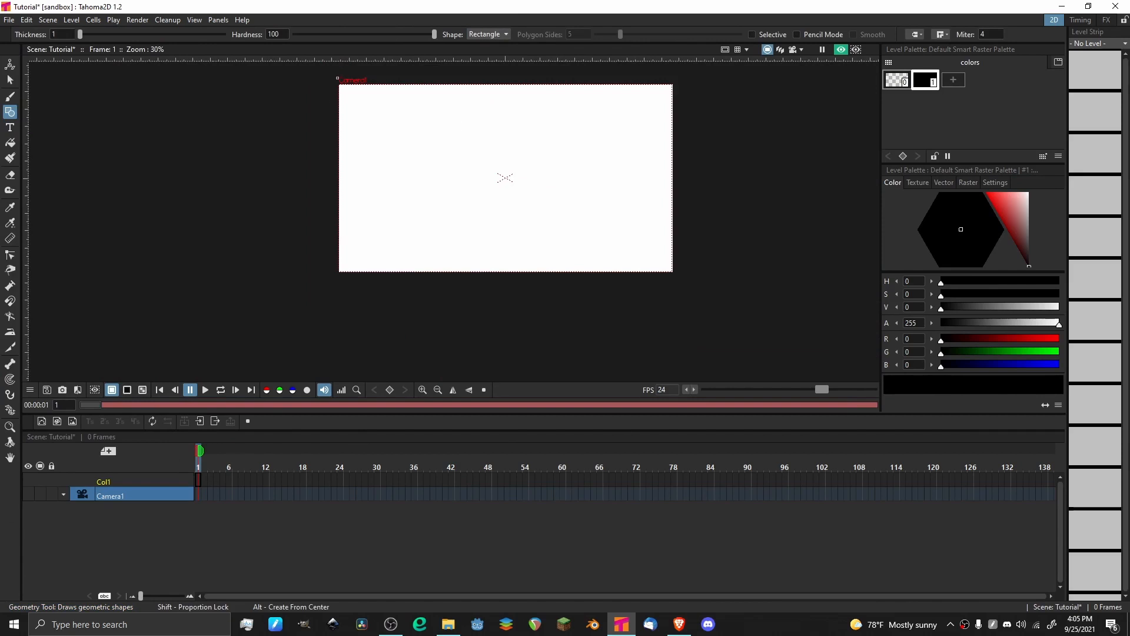
left_click_drag(330, 77, 686, 288)
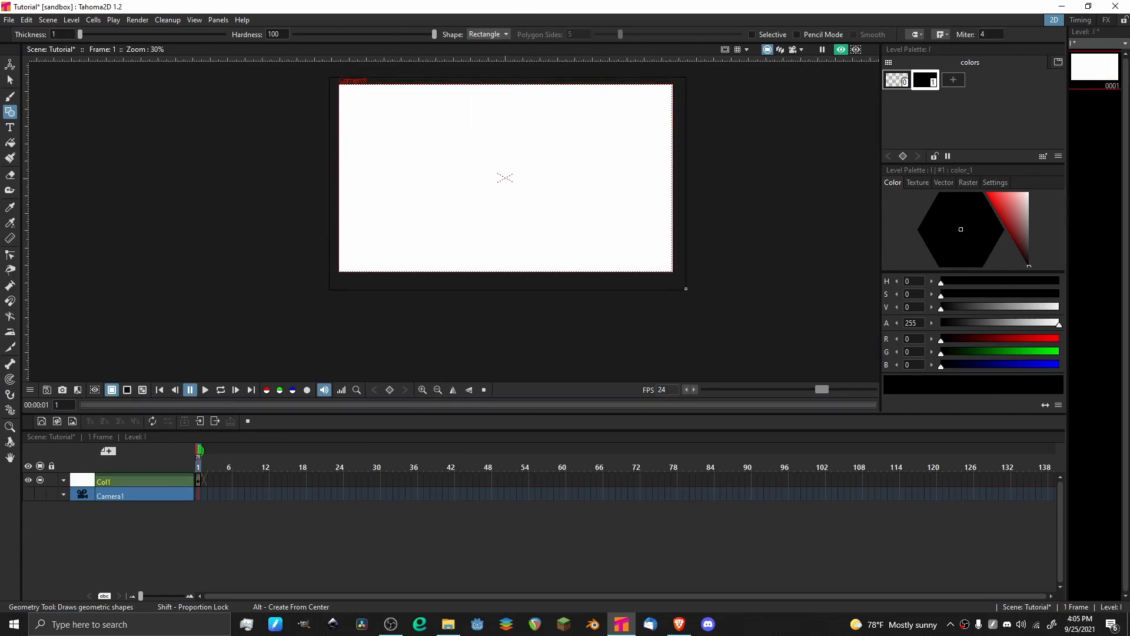
Turn off the viewer preview and fill the rectangle with black.
left_click(842, 50)
key("f")
left_click_drag(472, 151, 480, 171)
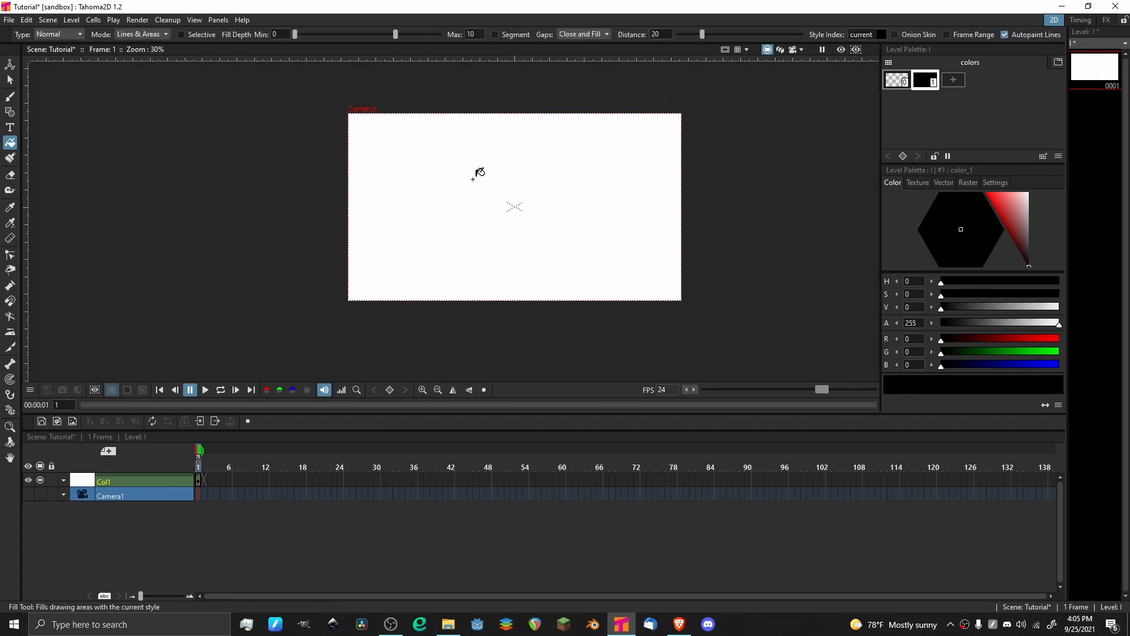
key("ctrl+s")
left_click(591, 155)
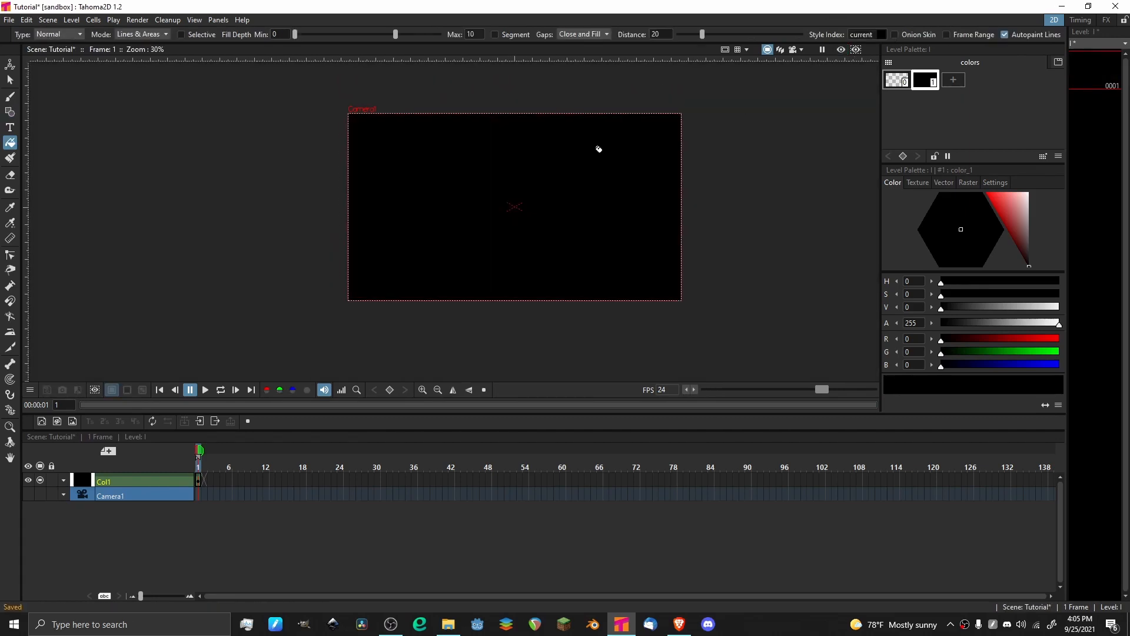
Create a new vector level in a column above the black background and select its first frame.
left_click(45, 424)
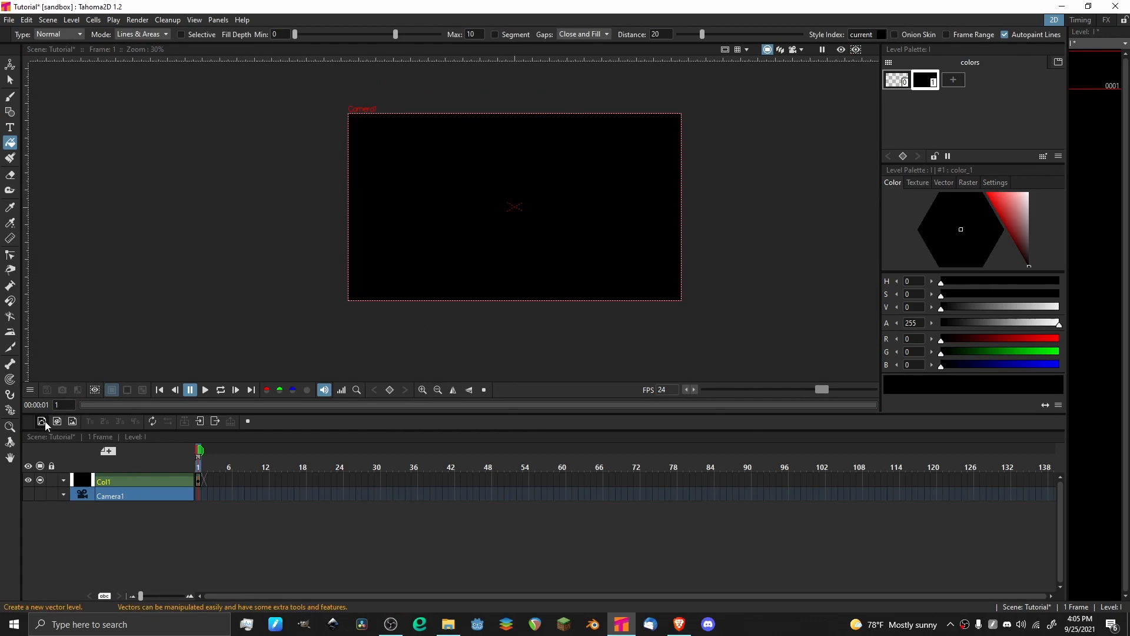
left_click(583, 430)
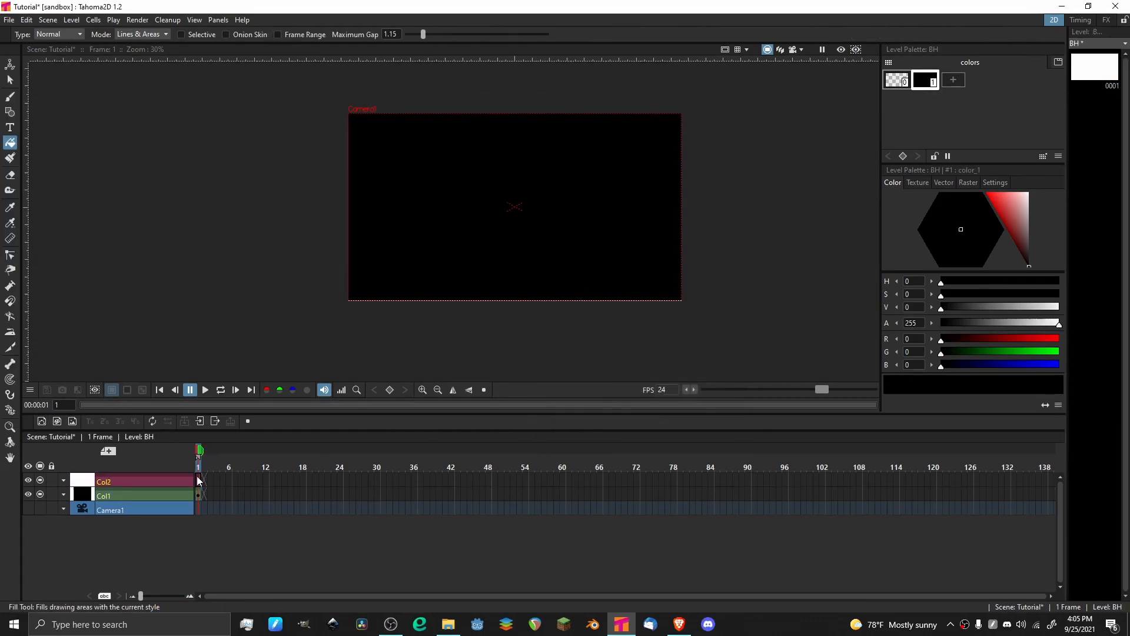
left_click(199, 482)
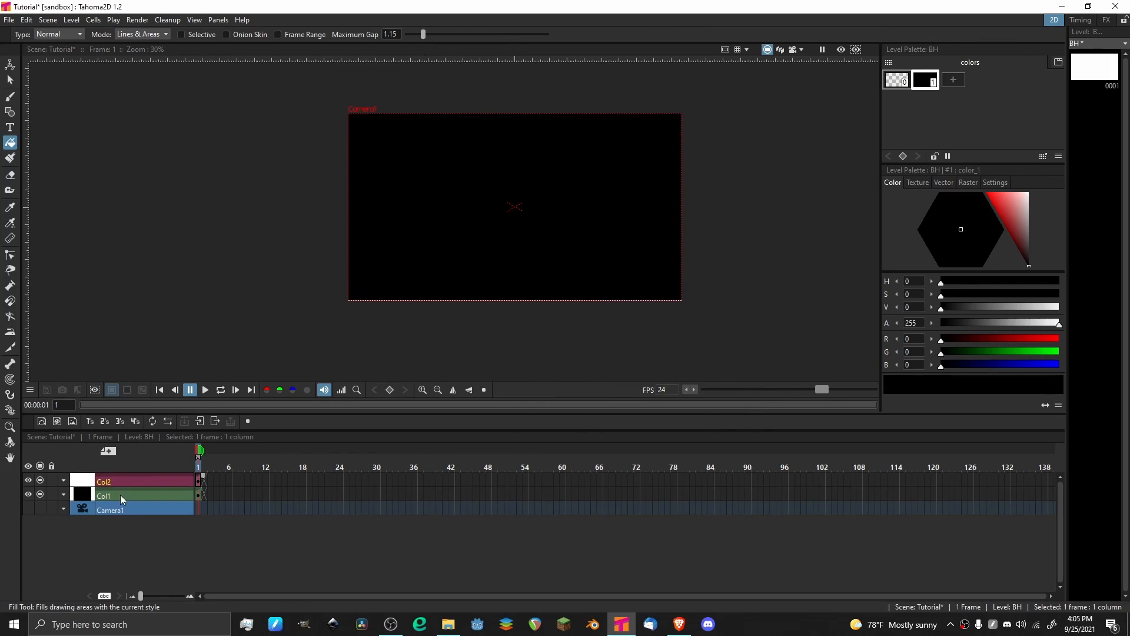
Brush a single white dot of maximum size 6 just above the camera center and return to the FX room.
left_click(10, 96)
left_click_drag(1009, 211, 1069, 160)
scroll(442, 202, "up", 8)
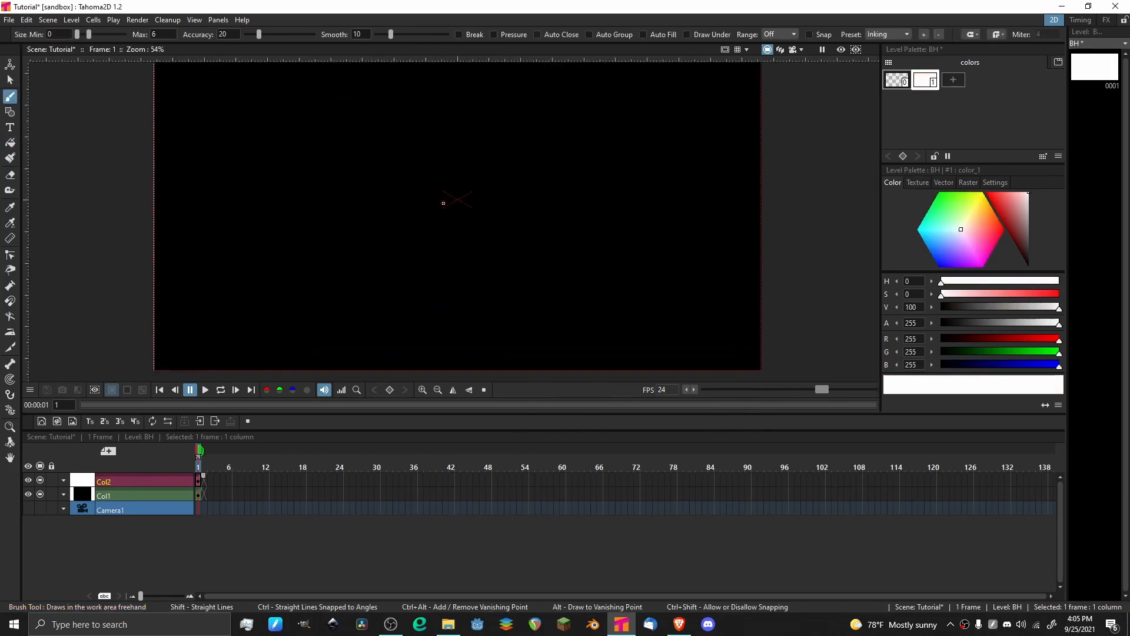
left_click(463, 142)
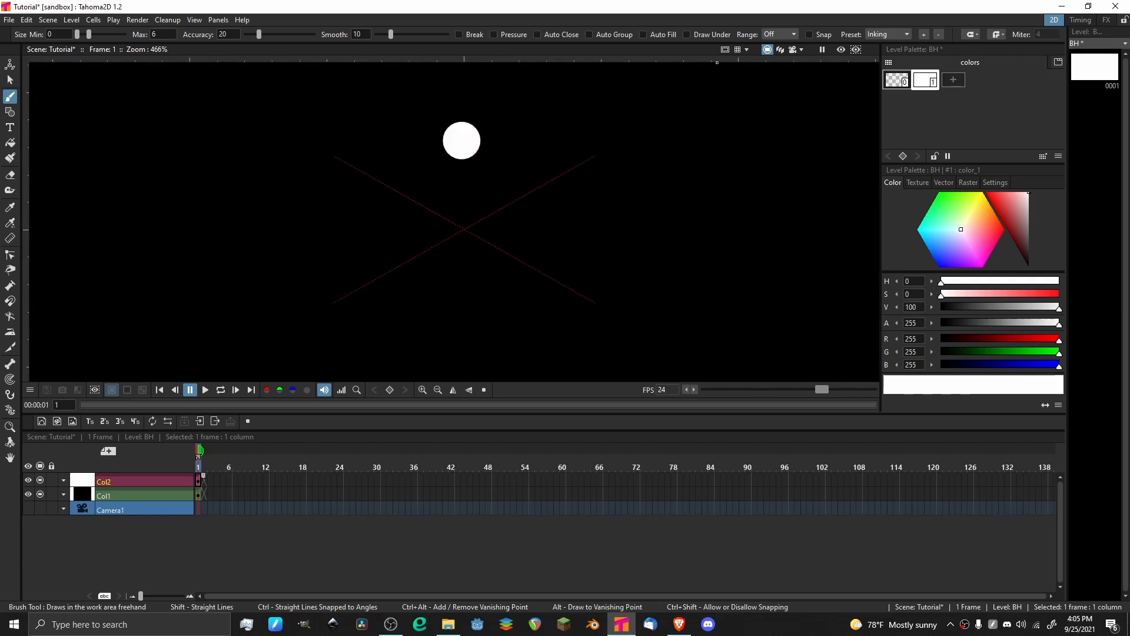
scroll(608, 184, "down", 1)
right_click(614, 195)
left_click(580, 20)
scroll(562, 241, "down", 19)
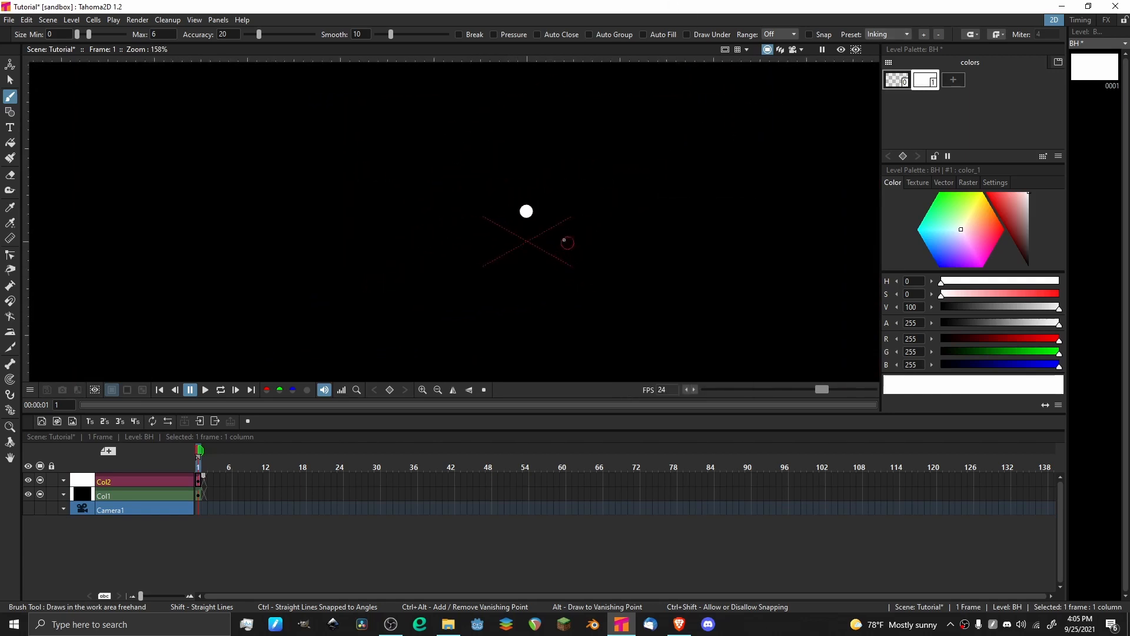
left_click(1107, 21)
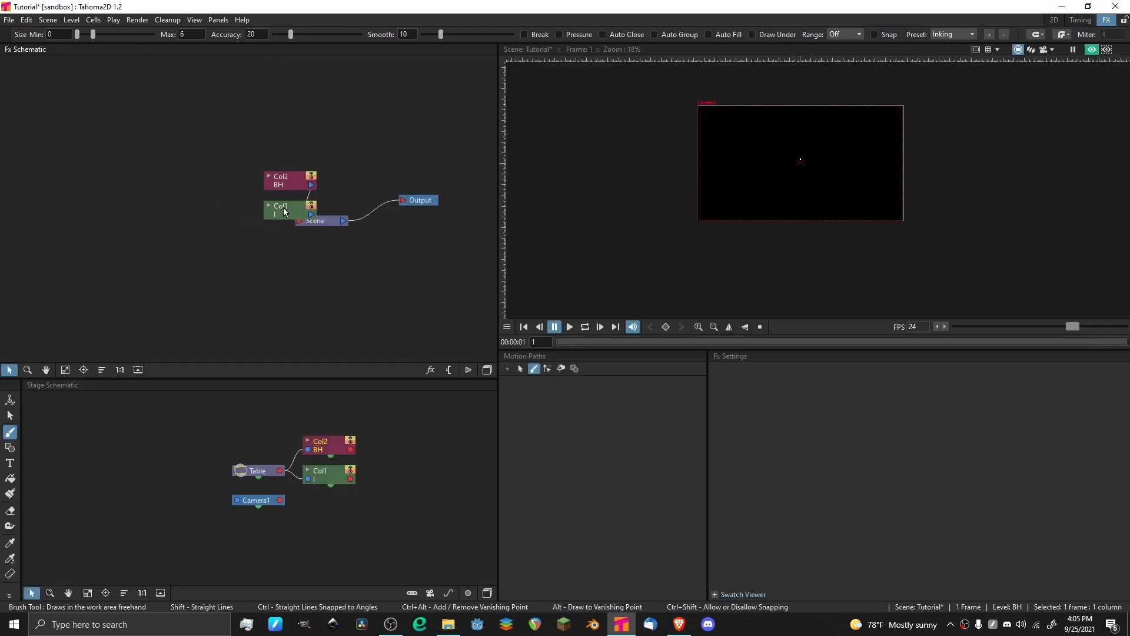
Spread the two column nodes apart in the FX schematic and delete the link between the dot column and the Scene node.
left_click_drag(284, 207, 169, 341)
left_click_drag(282, 185, 141, 175)
left_click(209, 190)
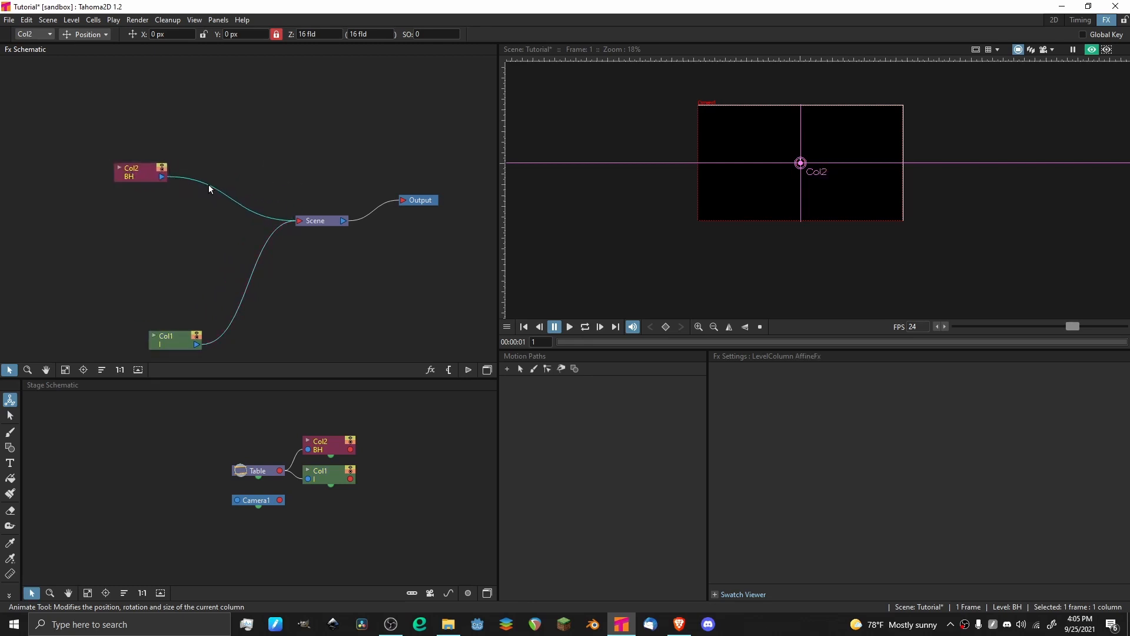
key("Delete")
Add a Particles render effect to the FX schematic and connect the dot column to its Texture1 input.
right_click(147, 175)
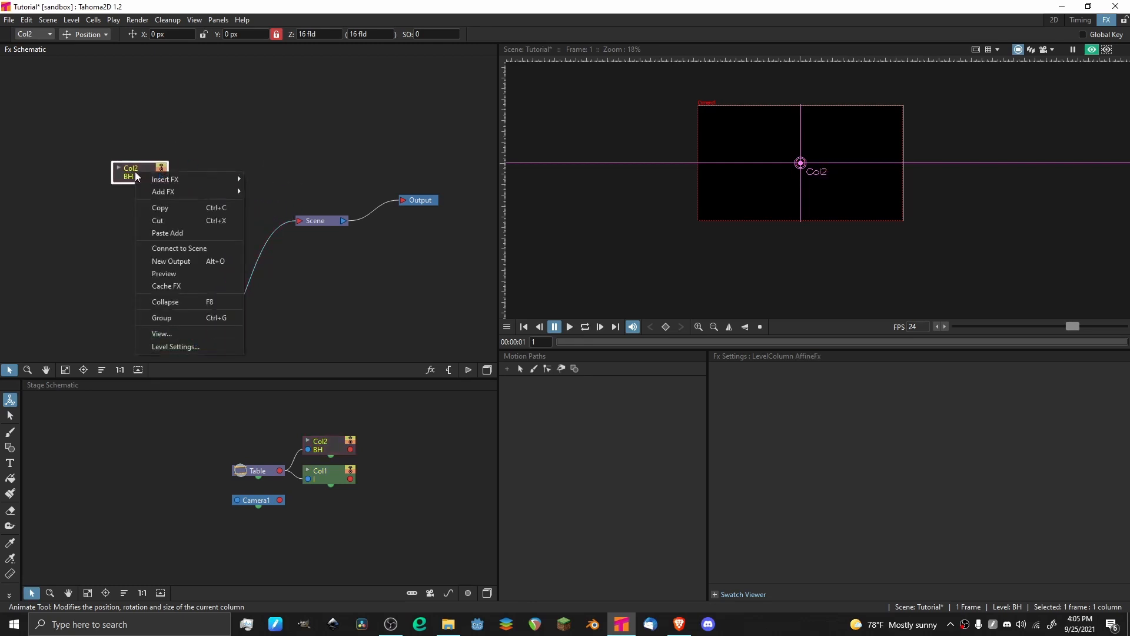
left_click(221, 182)
right_click(221, 182)
mouse_move(274, 191)
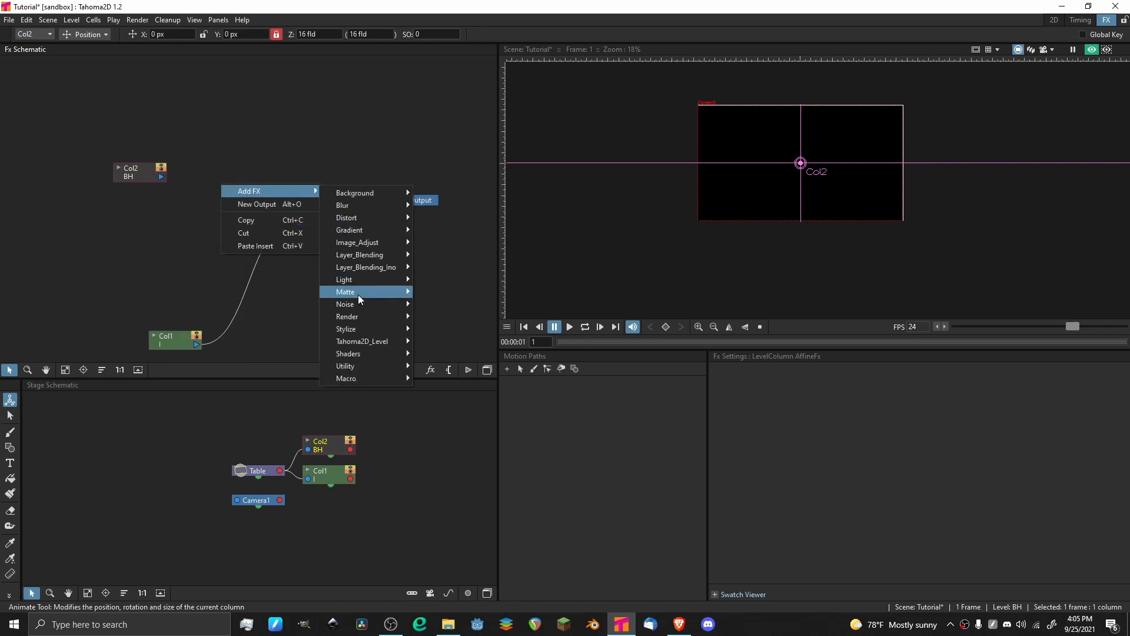
mouse_move(370, 318)
mouse_move(476, 342)
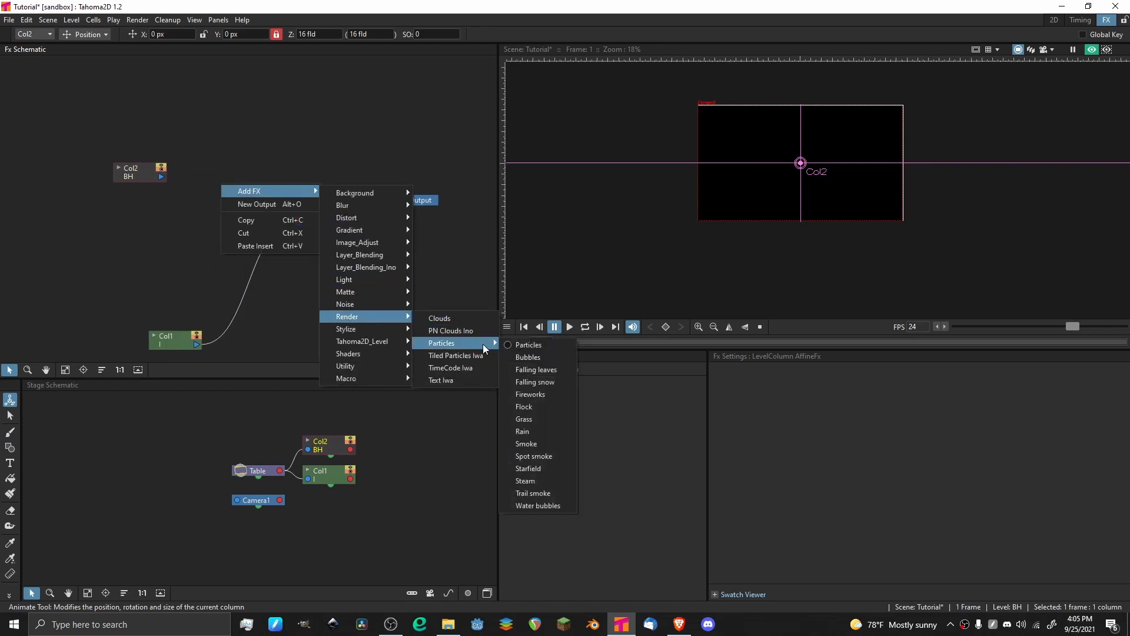
left_click(520, 348)
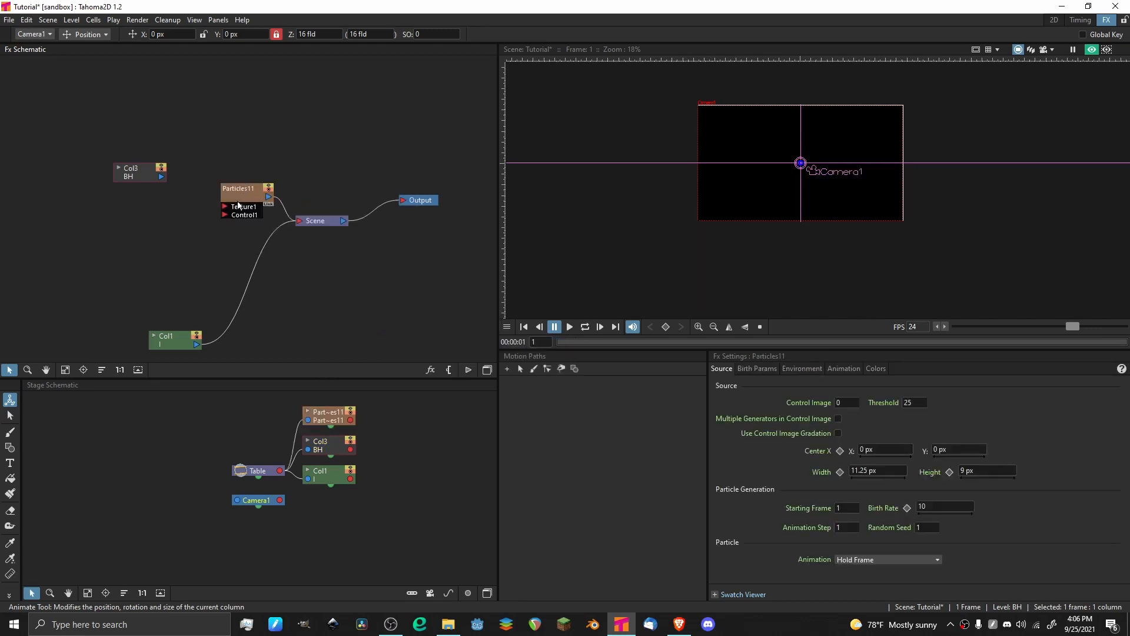
left_click_drag(224, 210, 158, 176)
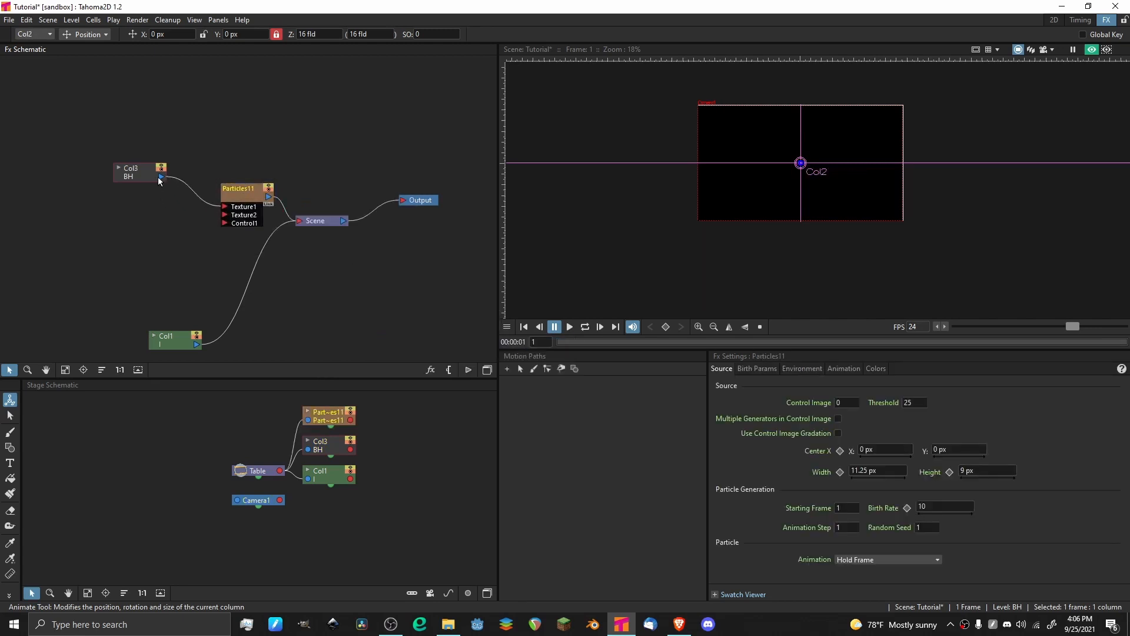
left_click(1053, 19)
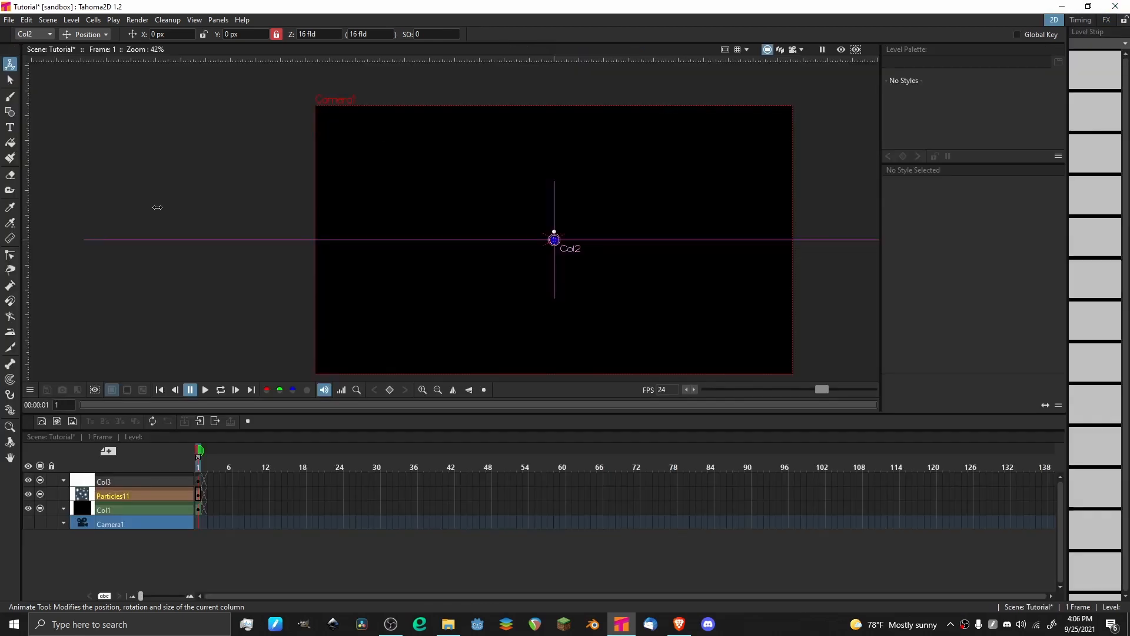
left_click(130, 510)
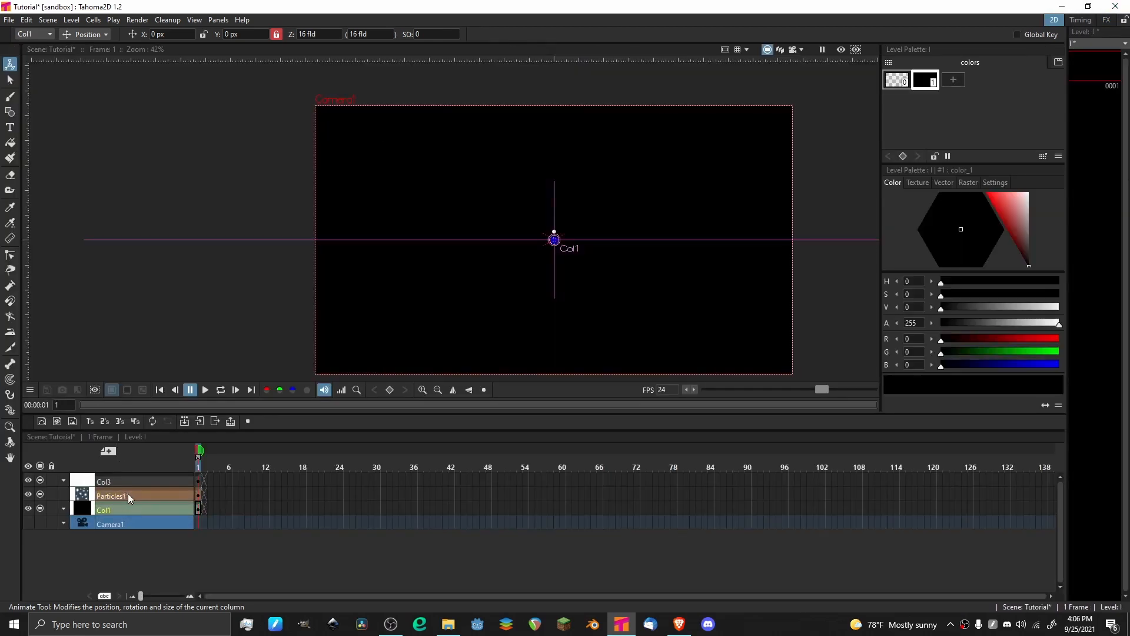
left_click(128, 493)
left_click(1107, 19)
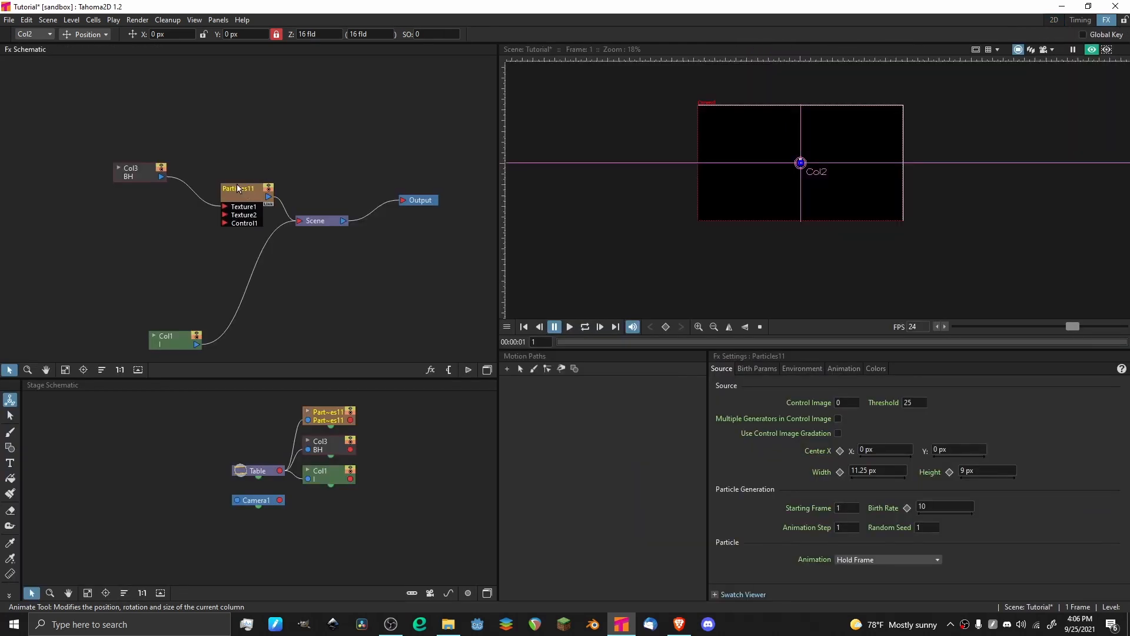
left_click(129, 176)
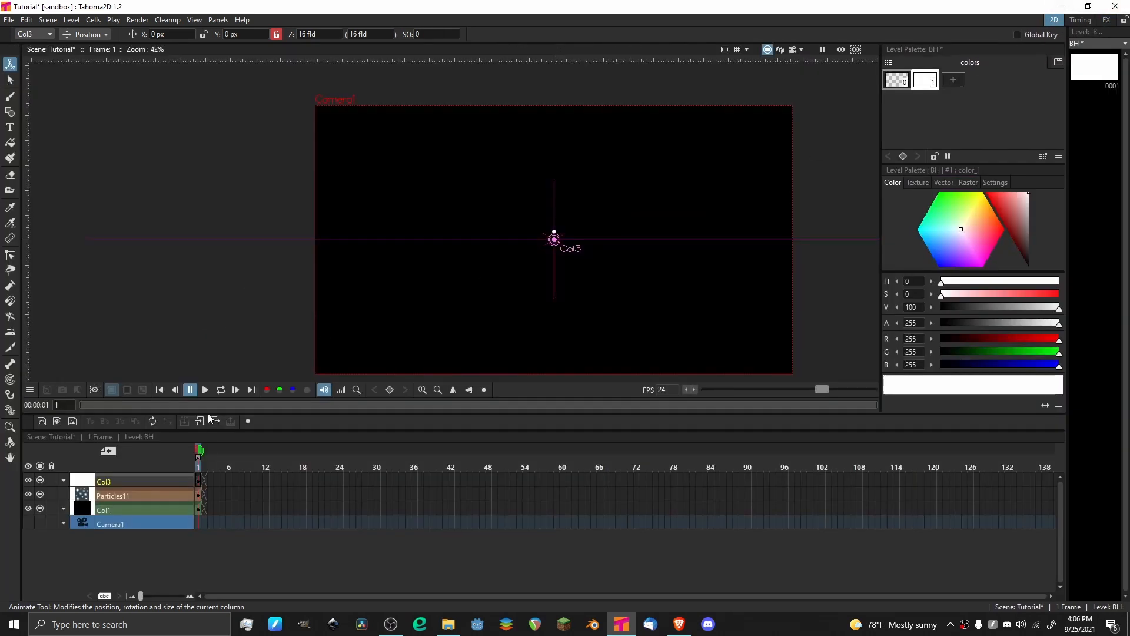
In the 2D room, extend the Particles and black background columns to 102 frames.
left_click(1054, 19)
left_click(201, 507)
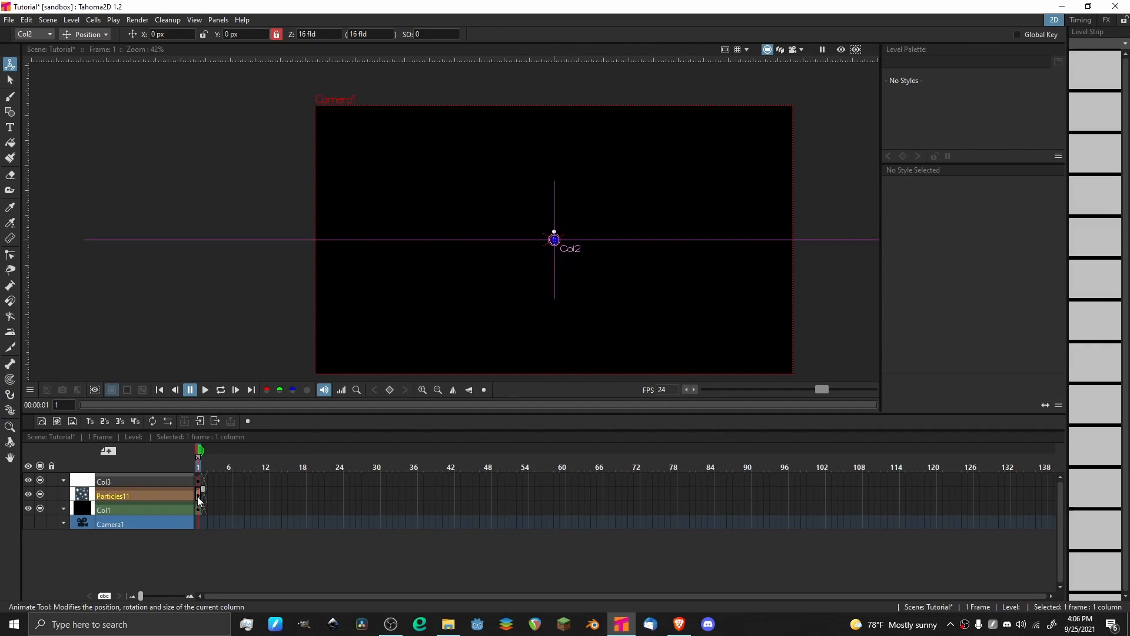
left_click_drag(199, 500, 826, 510)
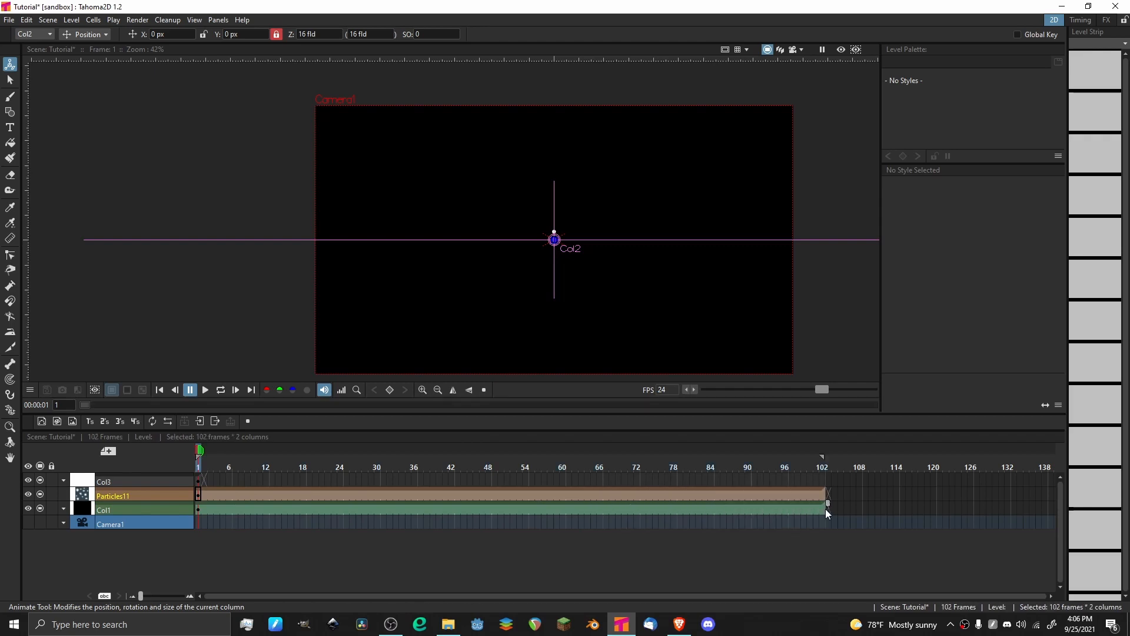
Play the animation briefly, return to frame 1 and save the scene.
key("p")
key("p")
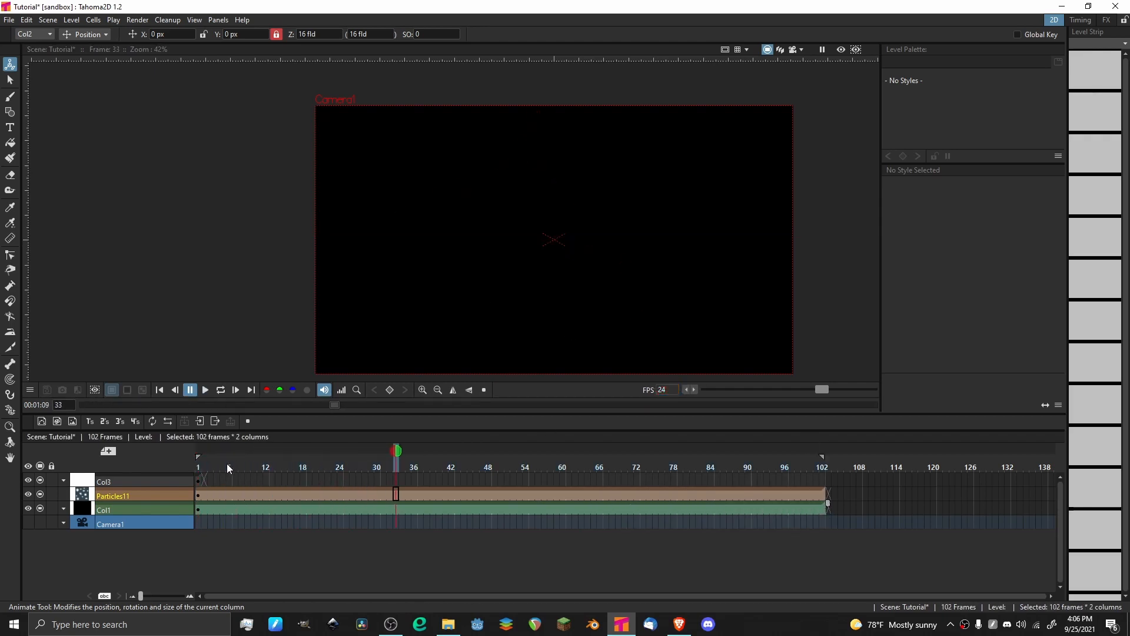
left_click(199, 467)
key("ctrl+s")
Turn on the viewer preview and play back the rendered particles, finishing on frame 1.
left_click(841, 50)
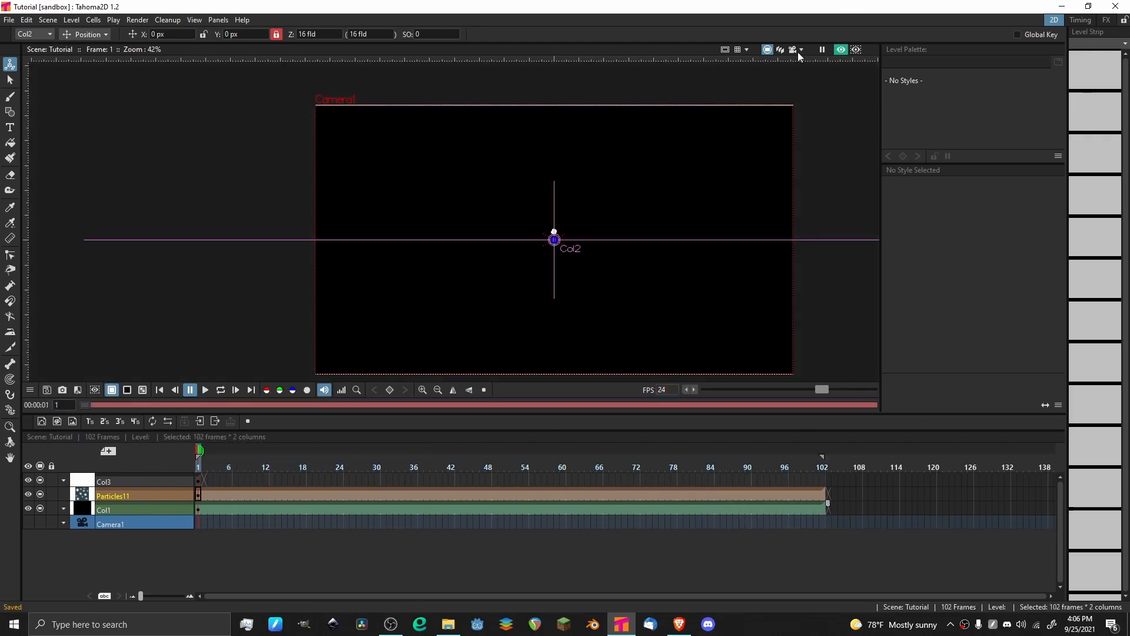
scroll(568, 196, "up", 10)
key("p")
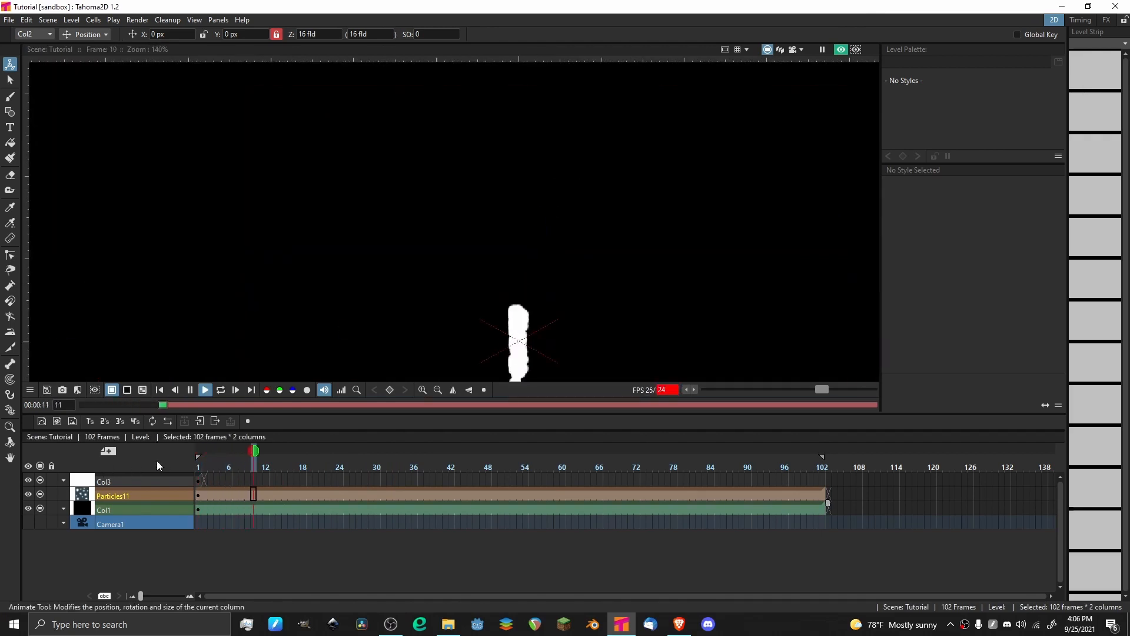
scroll(461, 300, "down", 3)
key("p")
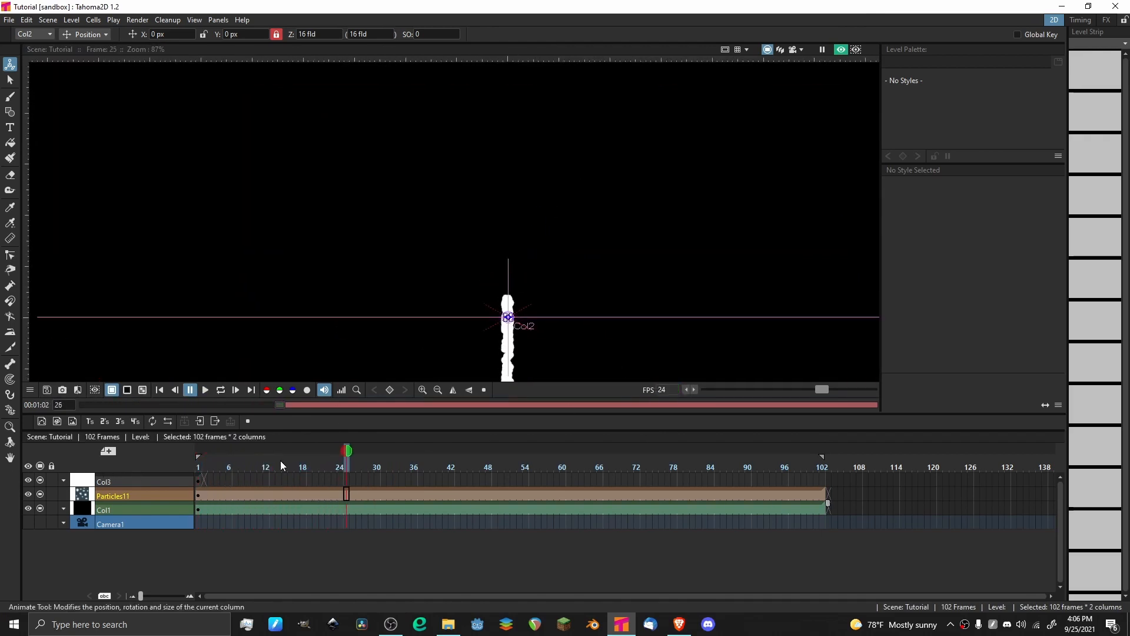
left_click(199, 468)
In the FX room, enlarge the particle source area to about 1894 by 1135 px to cover the camera frame, centered near 1.8, -25.2 px.
left_click(1107, 20)
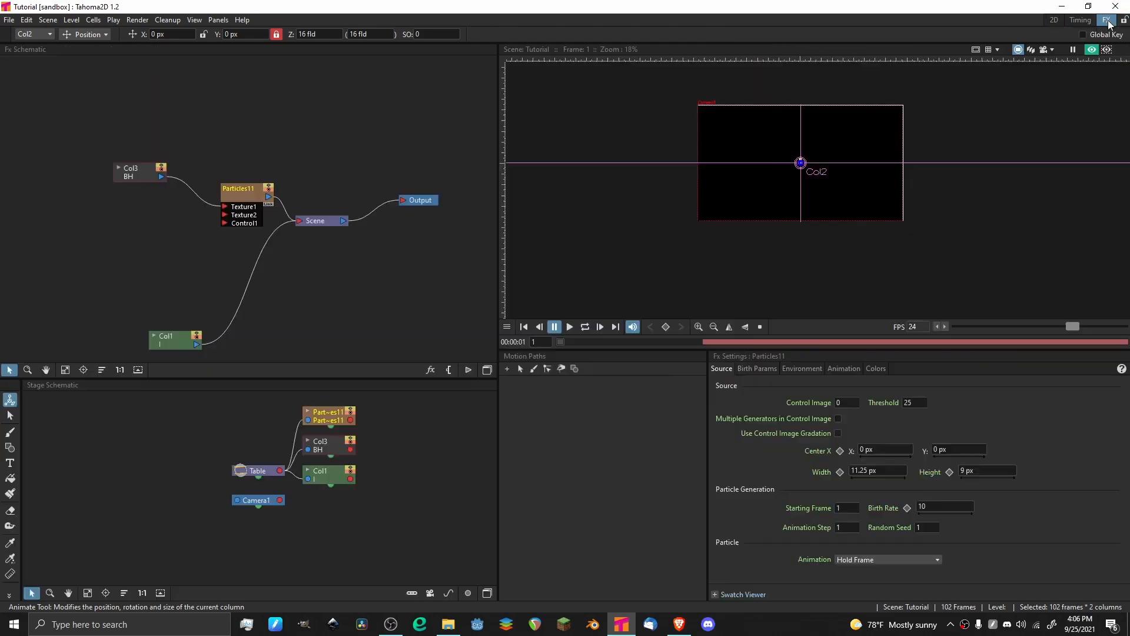
scroll(837, 130, "up", 2)
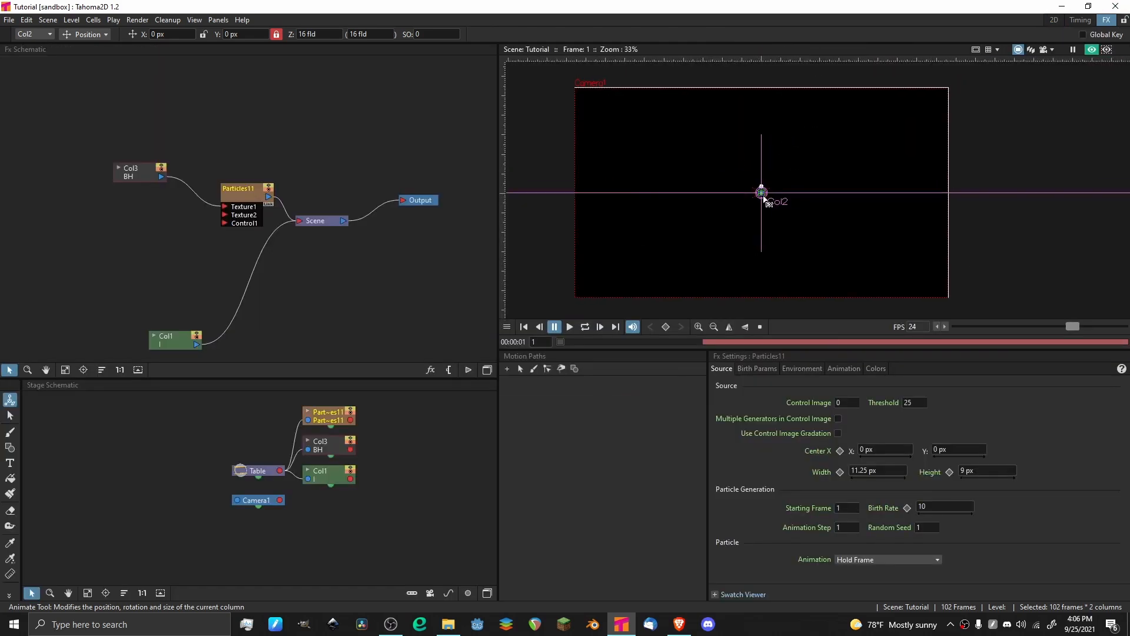
left_click_drag(764, 197, 976, 308)
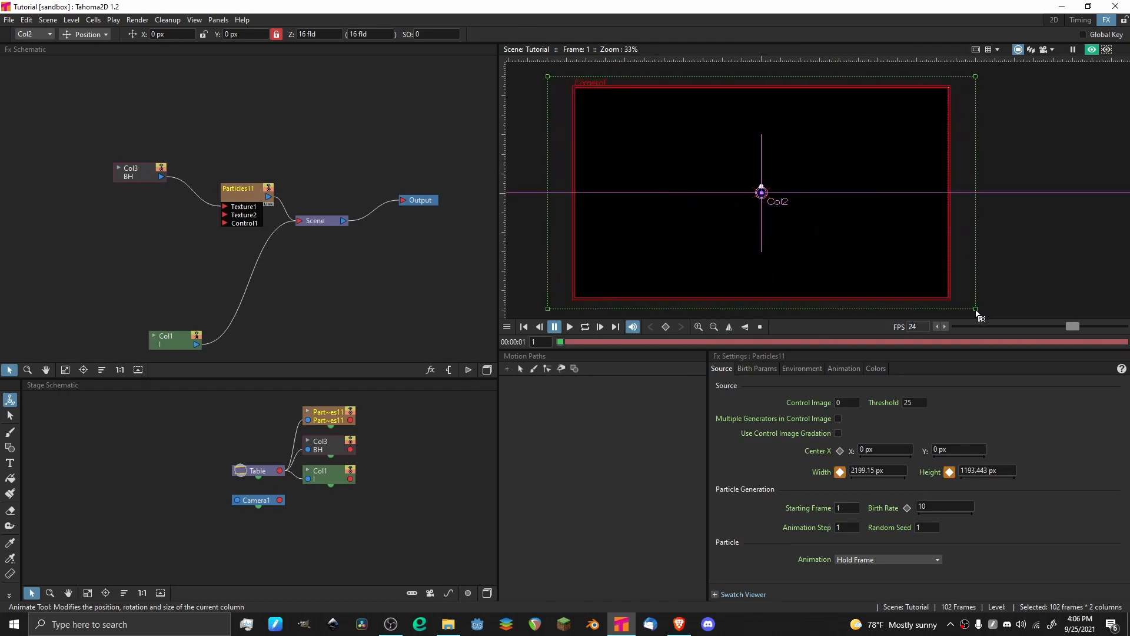
left_click_drag(974, 72, 961, 77)
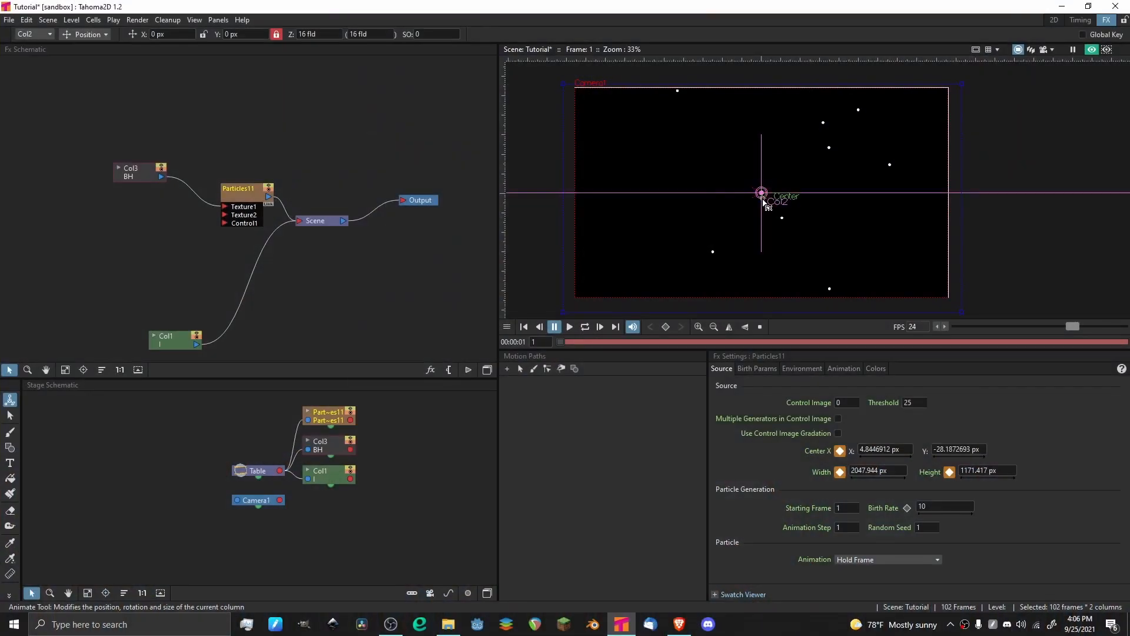
left_click_drag(763, 201, 763, 200)
scroll(834, 122, "down", 2)
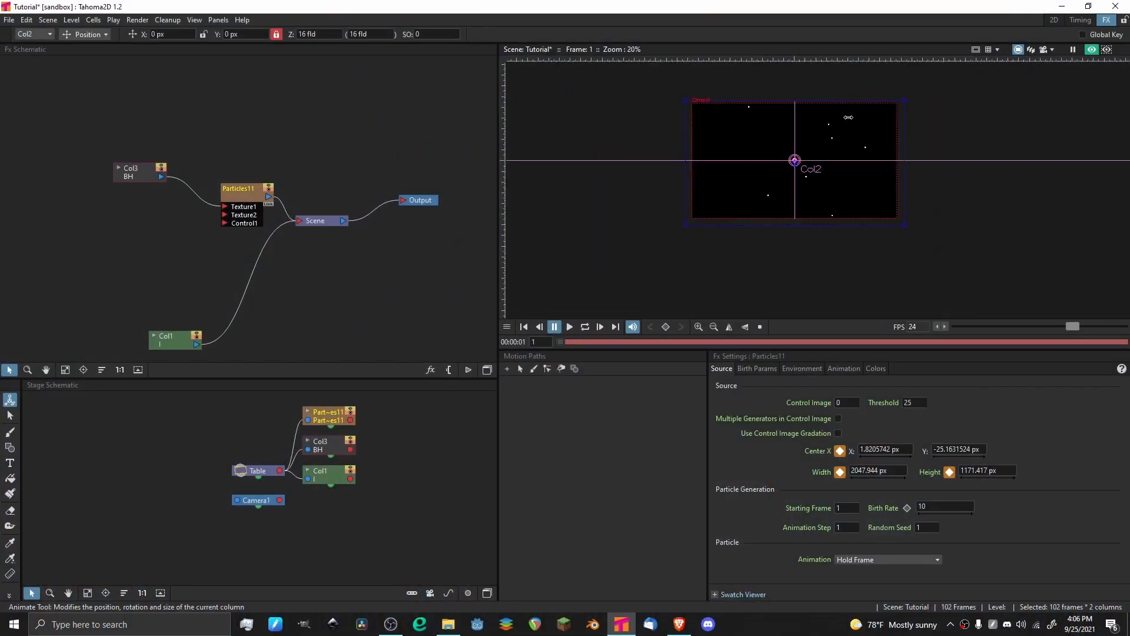
left_click_drag(906, 109, 897, 106)
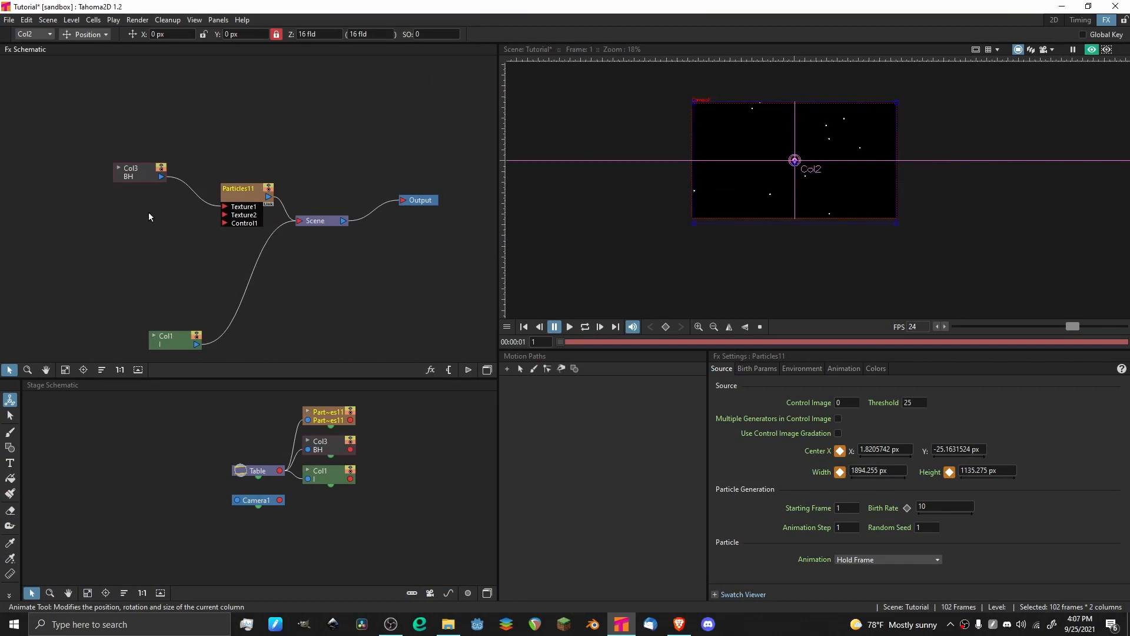
Rearrange the dot column and Particles nodes in the FX schematic, leaving a wider gap between them.
left_click_drag(133, 179, 62, 208)
left_click(106, 162)
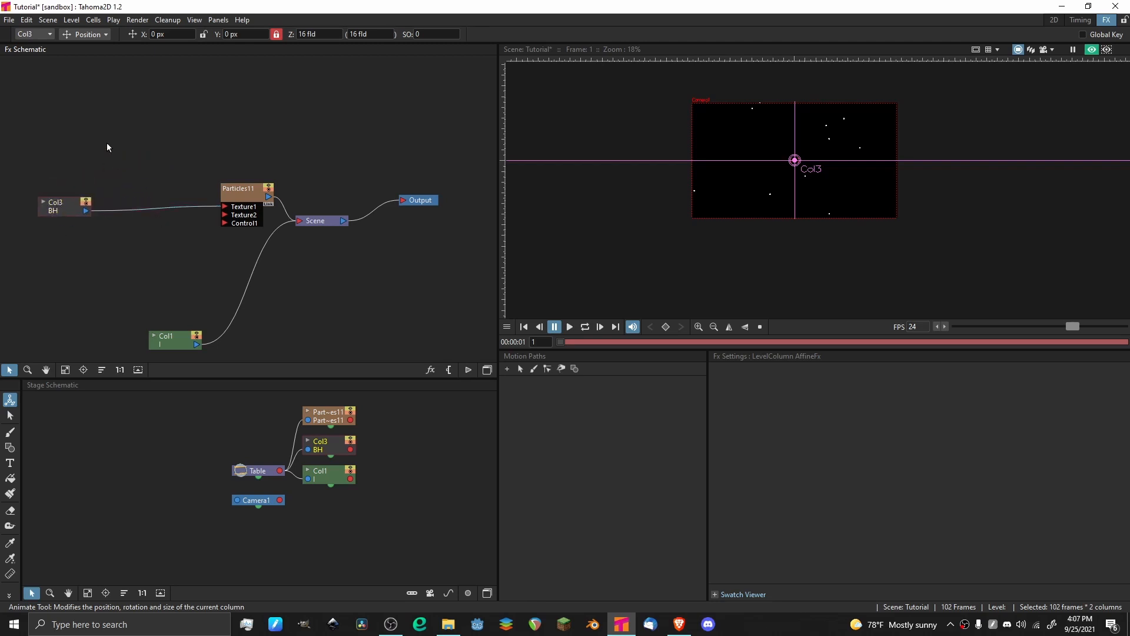
left_click(65, 206)
left_click(155, 128)
left_click(246, 193)
left_click_drag(254, 190, 229, 186)
left_click_drag(53, 211, 24, 211)
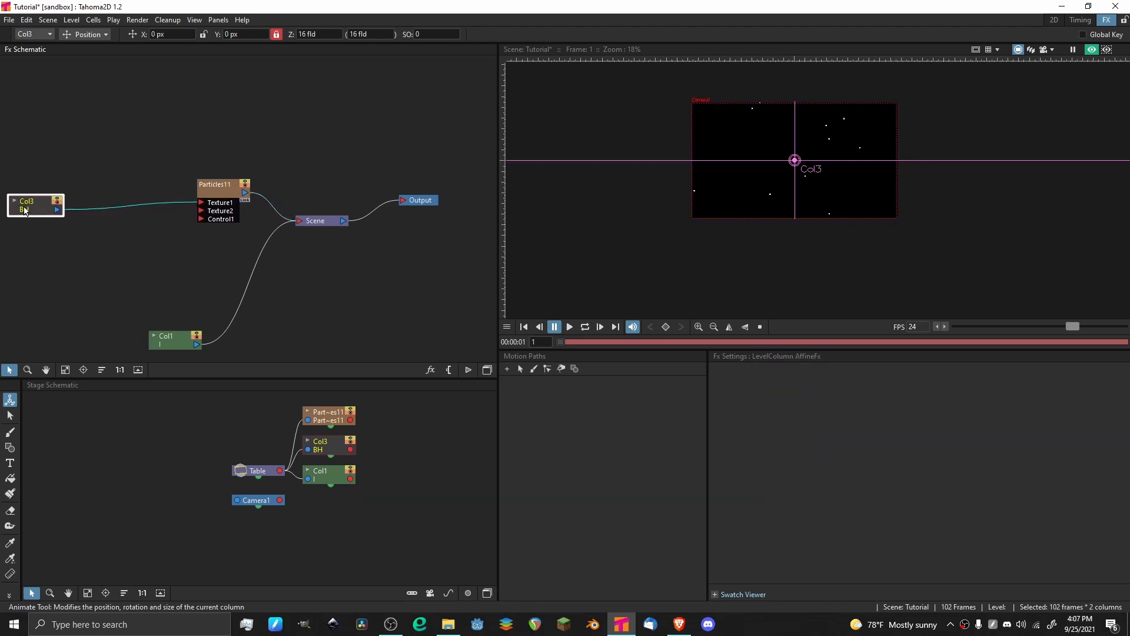
right_click(23, 209)
mouse_move(109, 218)
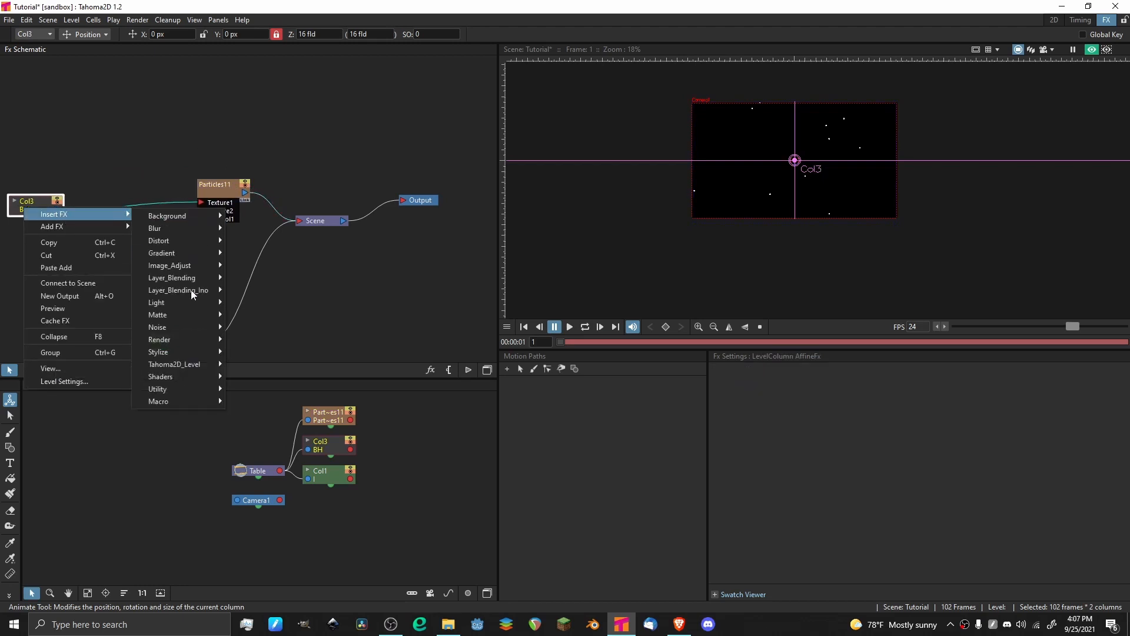
mouse_move(196, 392)
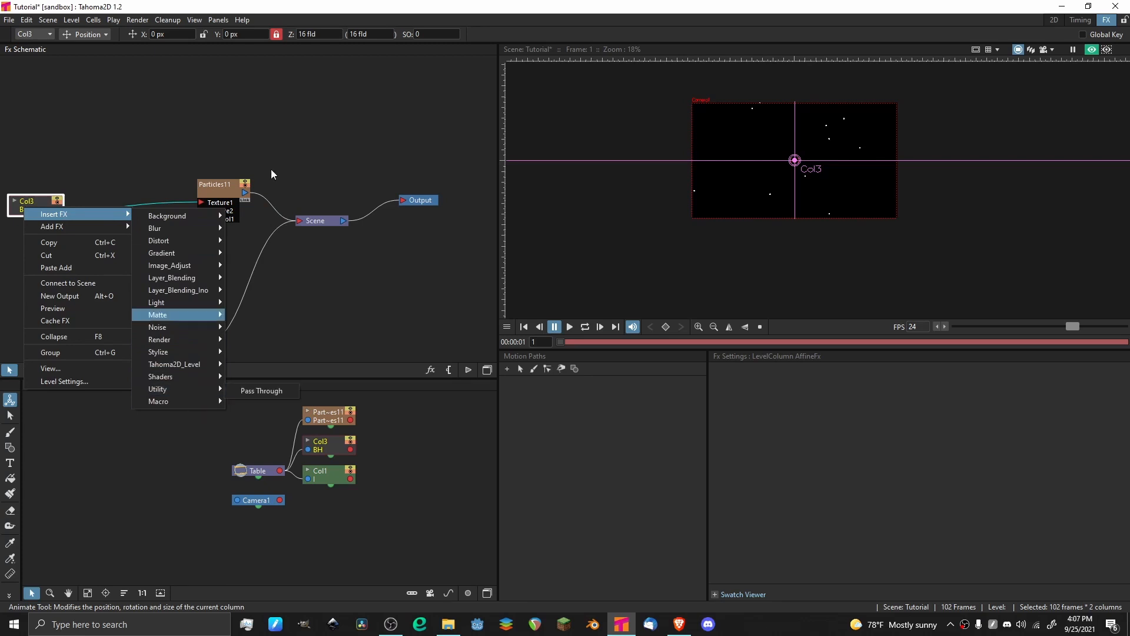
left_click(225, 161)
Reposition the Particles node above and between the dot column and the Scene node.
left_click_drag(221, 194, 172, 197)
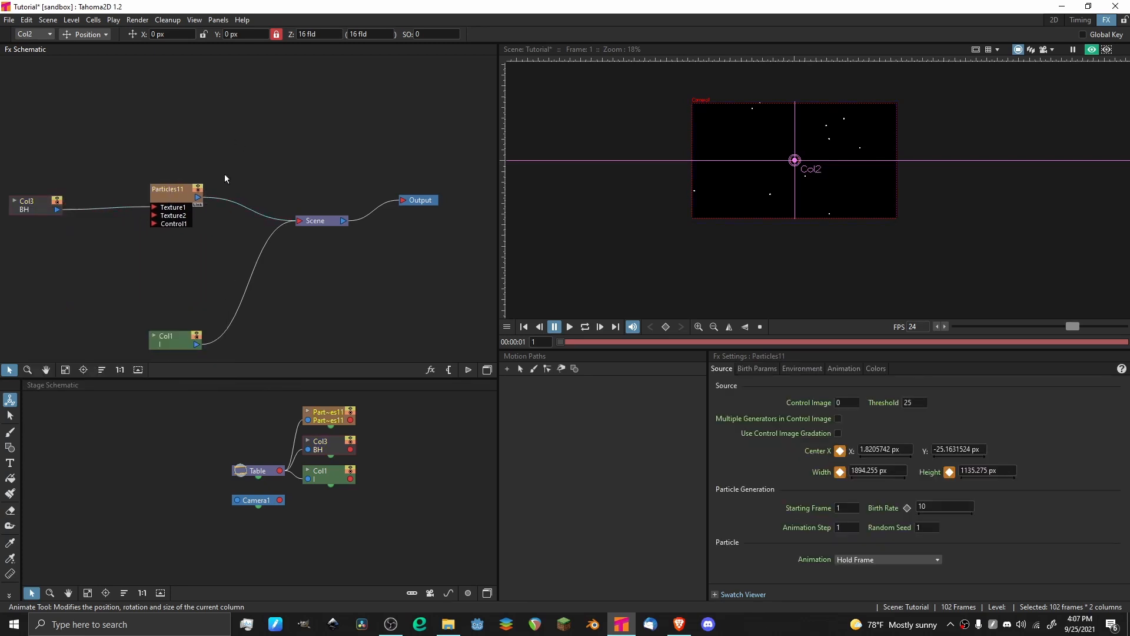
left_click(323, 222)
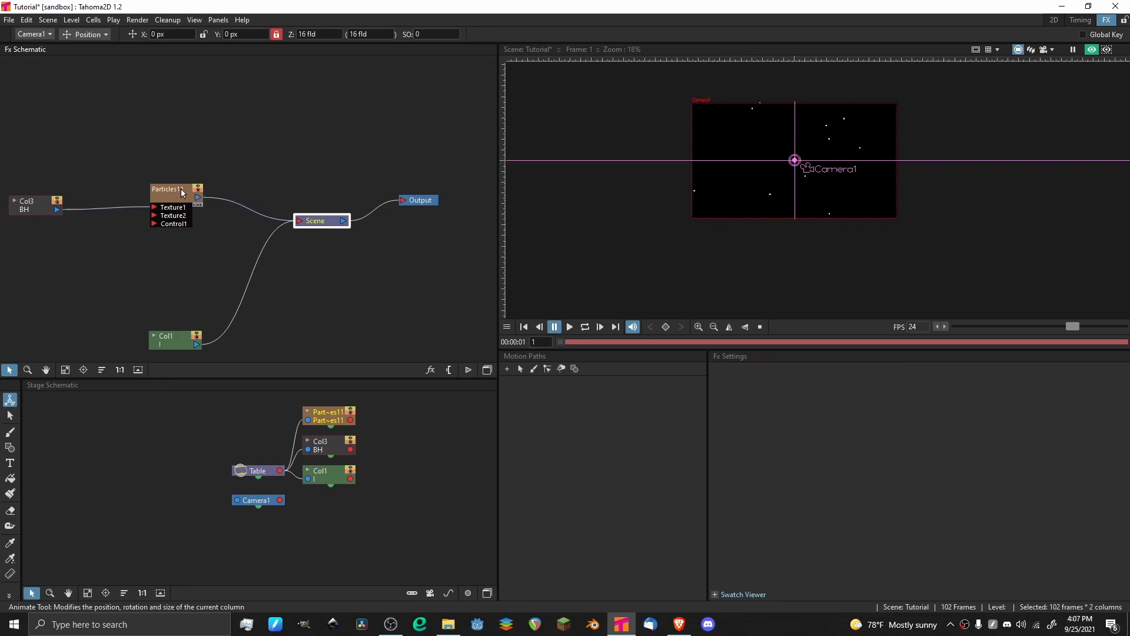
left_click_drag(176, 192, 216, 172)
Insert a Bloom Iwa light effect between the dot column and the Particles node, check the glow and select the new effect.
left_click(19, 212)
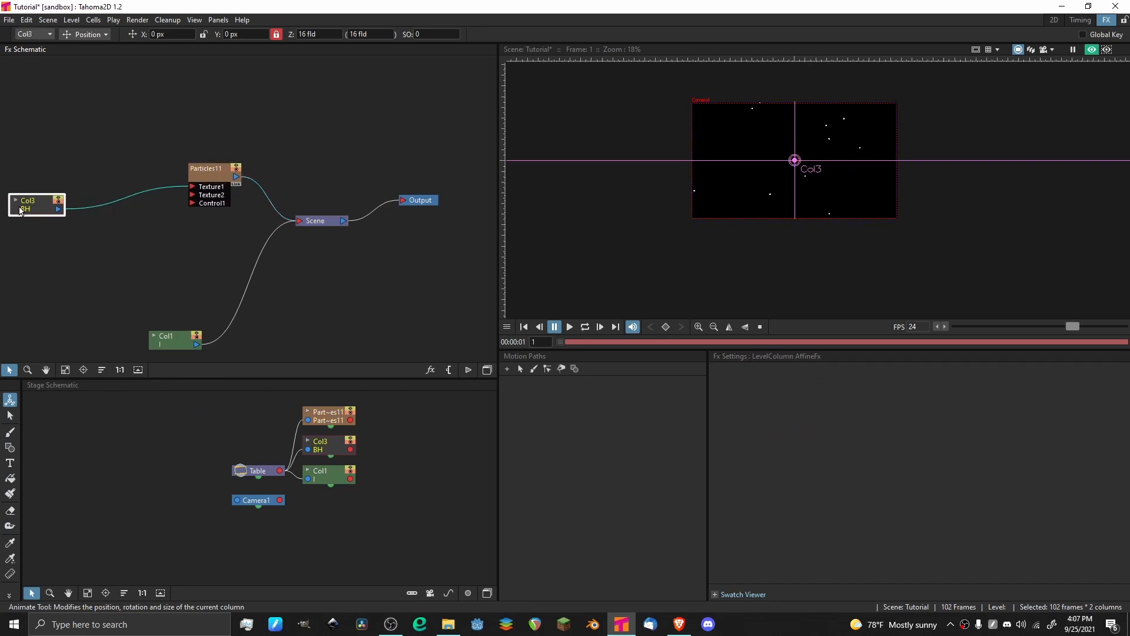
right_click(19, 209)
mouse_move(64, 214)
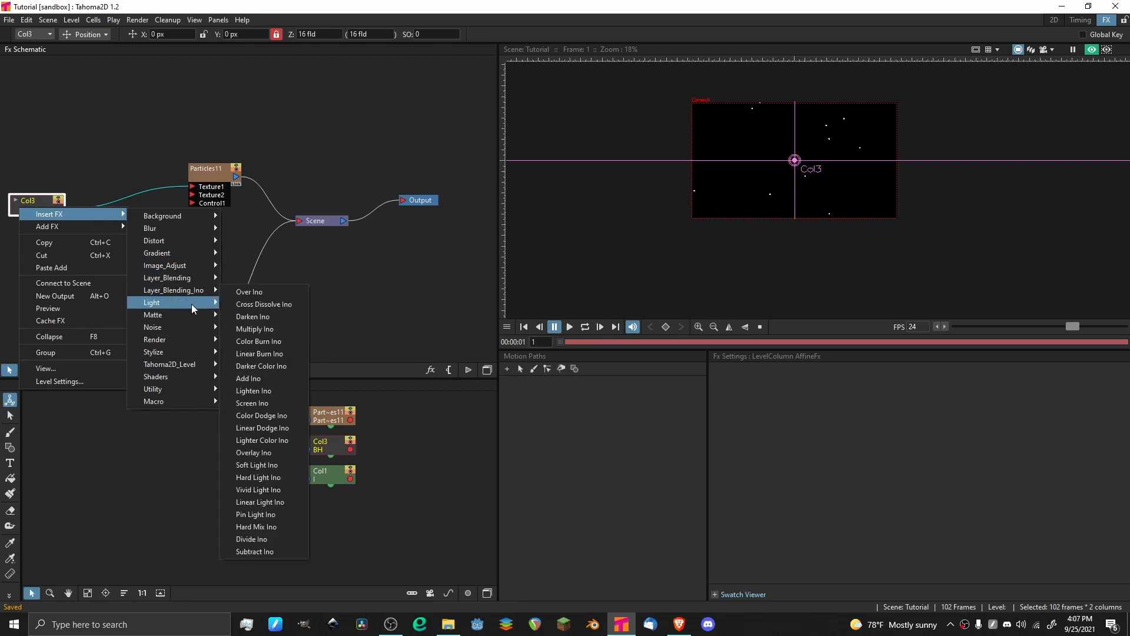
mouse_move(213, 303)
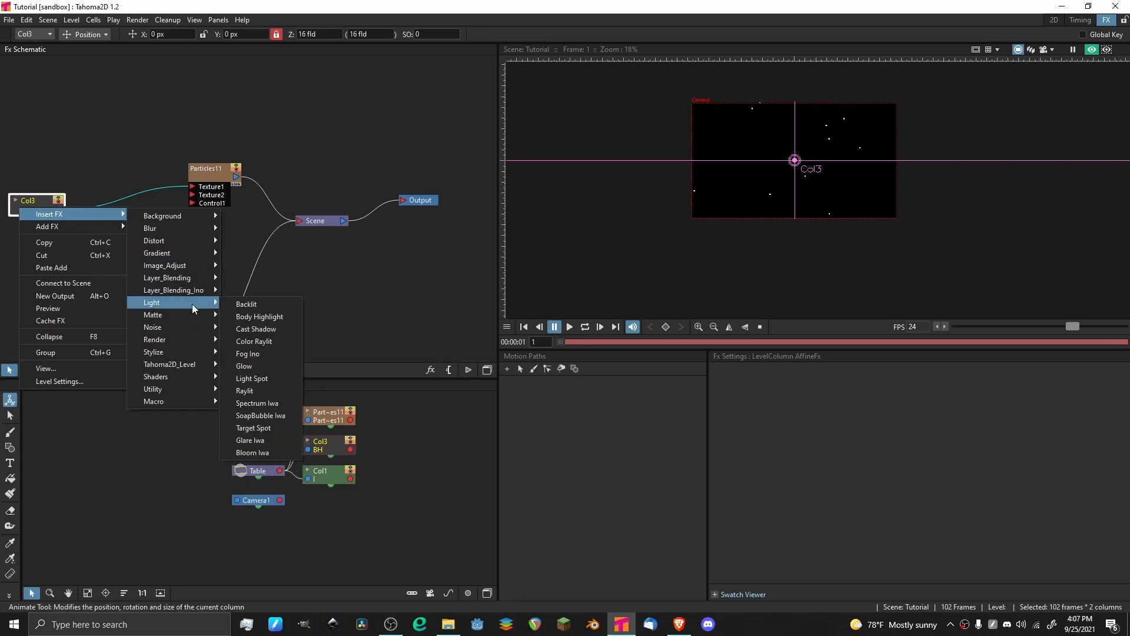
left_click(267, 451)
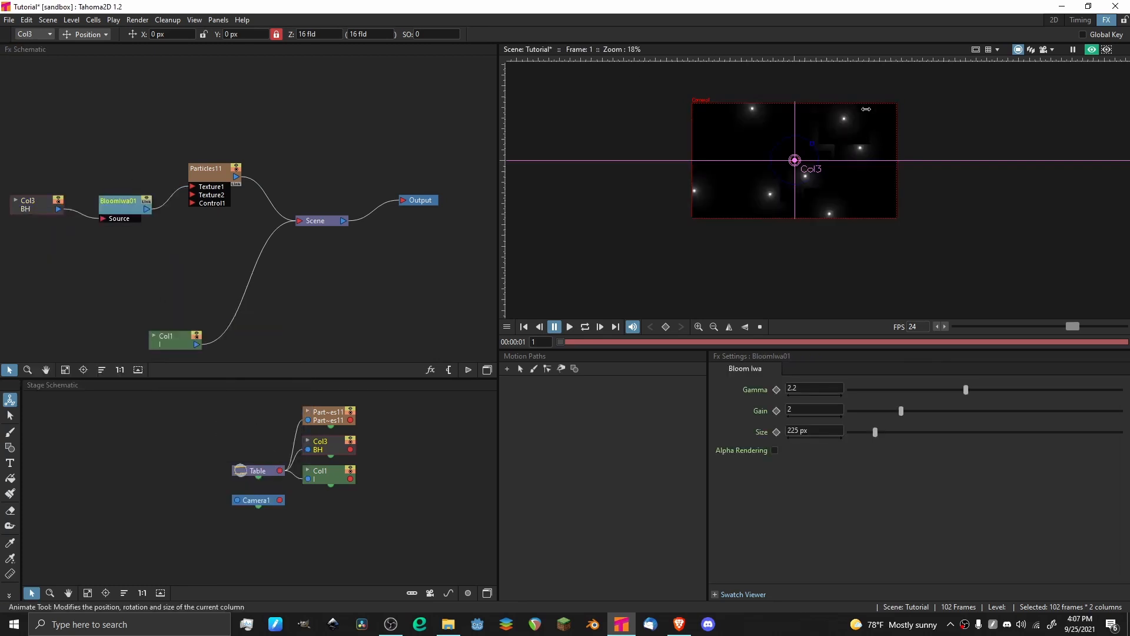
scroll(670, 179, "up", 4)
scroll(670, 179, "down", 5)
scroll(670, 180, "up", 3)
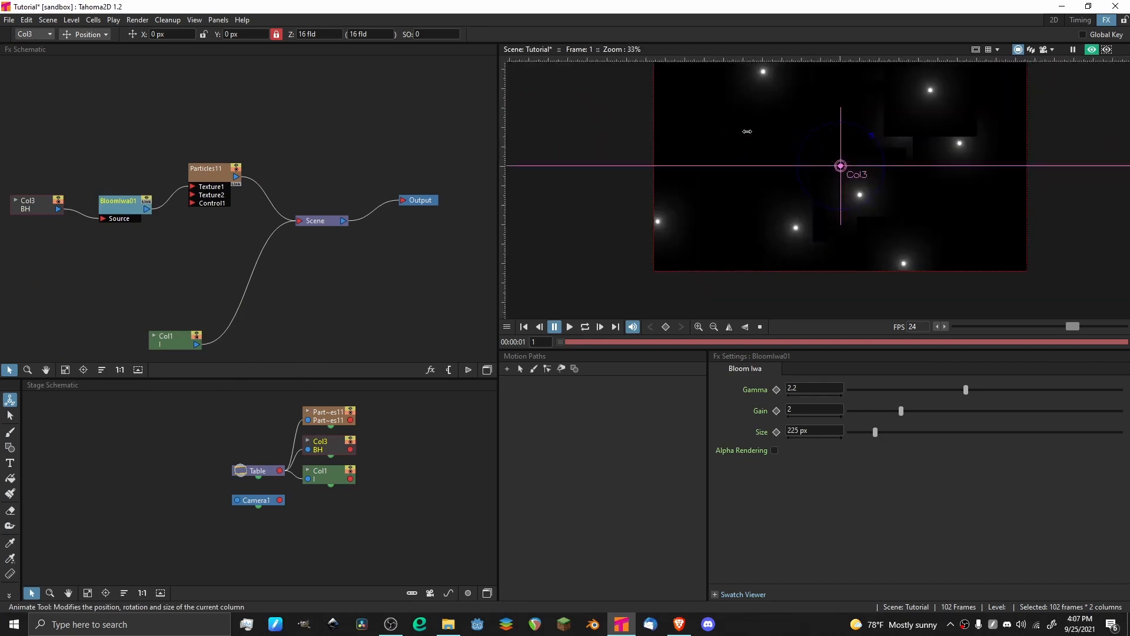
left_click(114, 208)
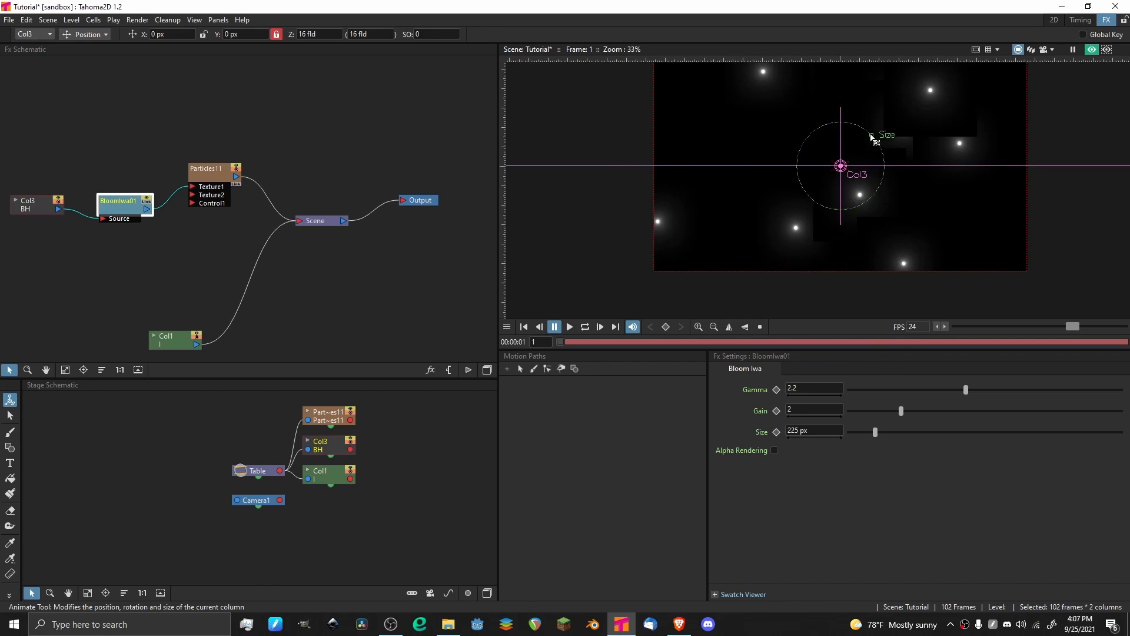
Enable Alpha Rendering on the Bloom Iwa effect and reduce the glow size to about 79.6 px.
left_click(774, 451)
left_click_drag(770, 95, 716, 159)
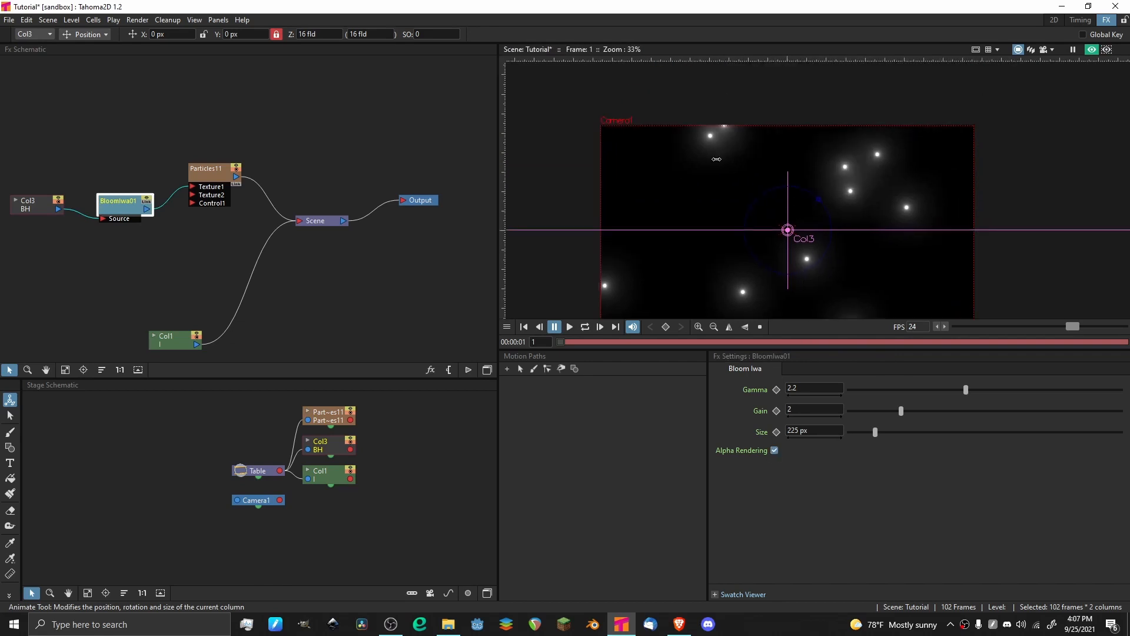
left_click_drag(818, 203, 782, 224)
scroll(782, 224, "down", 2)
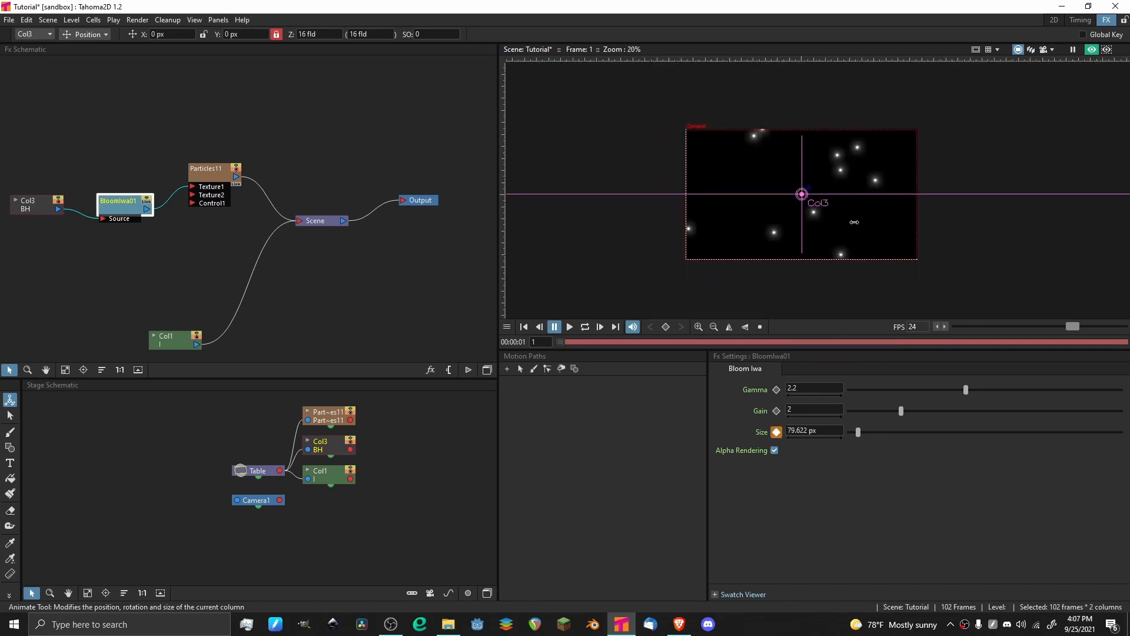
Lower the Bloom Iwa gamma to 1.637 and raise its gain to 3.637.
left_click_drag(967, 387, 946, 384)
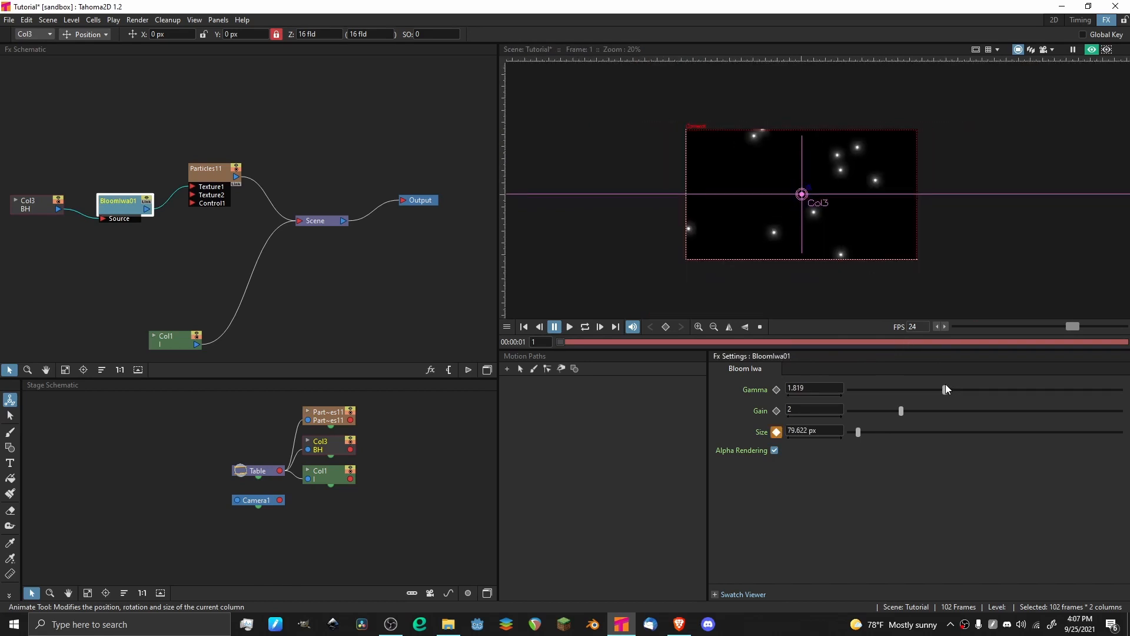
left_click(929, 386)
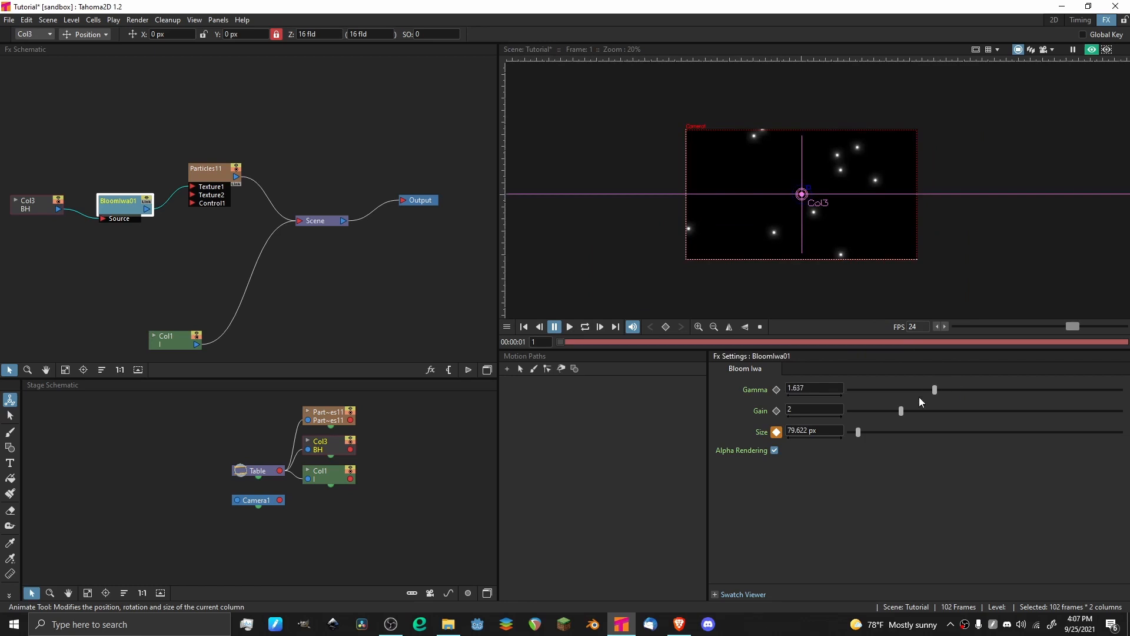
left_click_drag(901, 411, 946, 416)
left_click(120, 116)
scroll(242, 99, "down", 3)
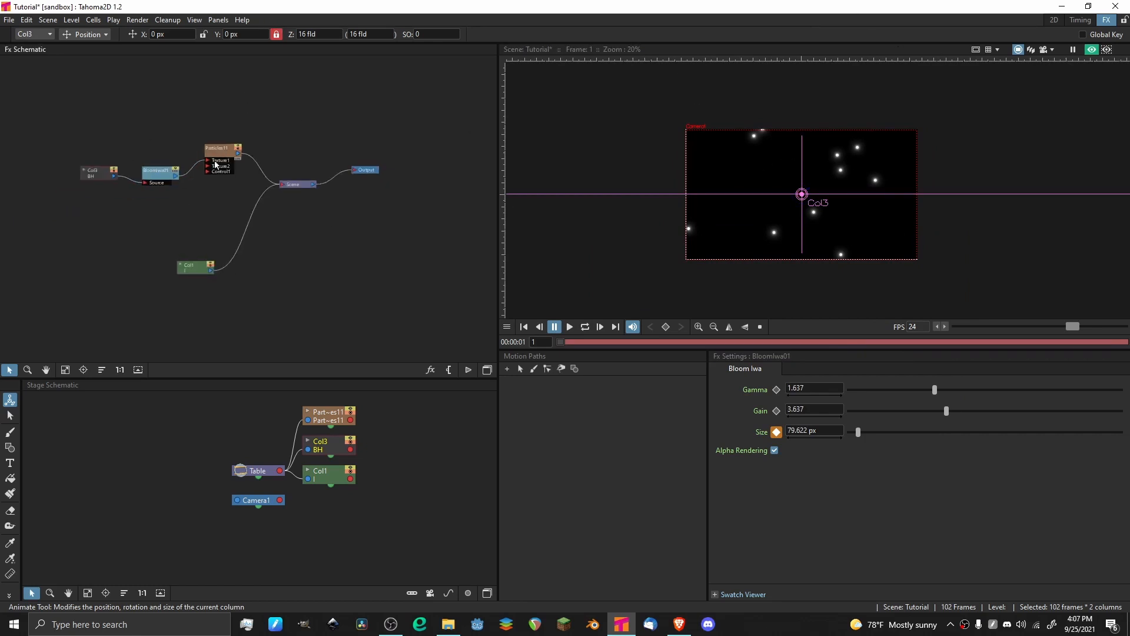
Select the Particles node, play the animation to check the glowing particles, and return to frame 1.
left_click(225, 156)
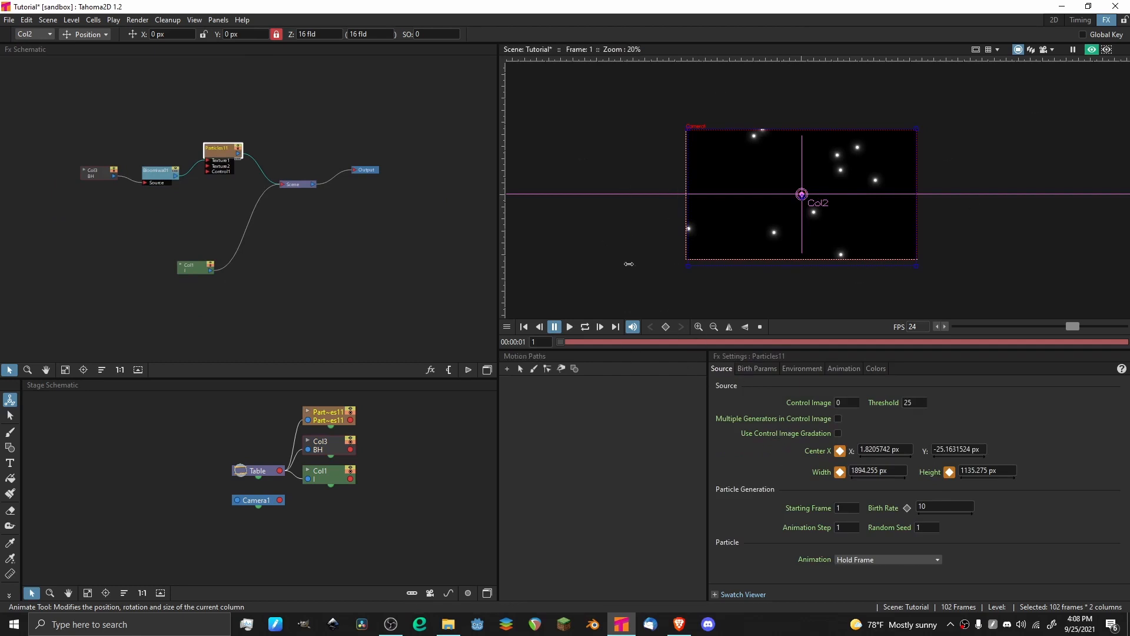
key("p")
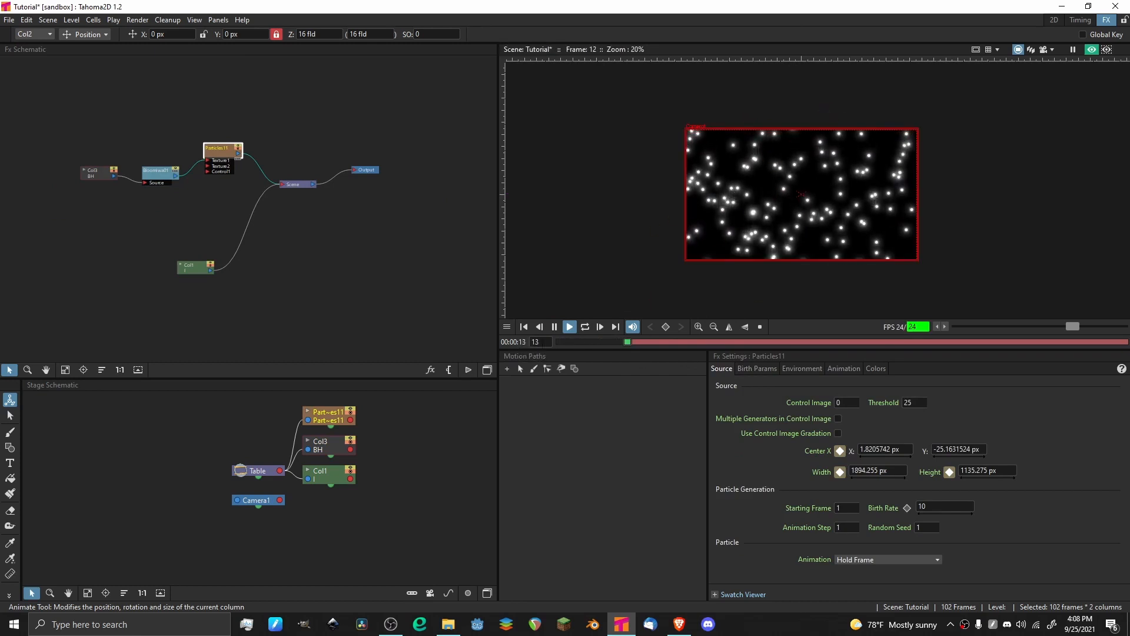
scroll(801, 147, "up", 3)
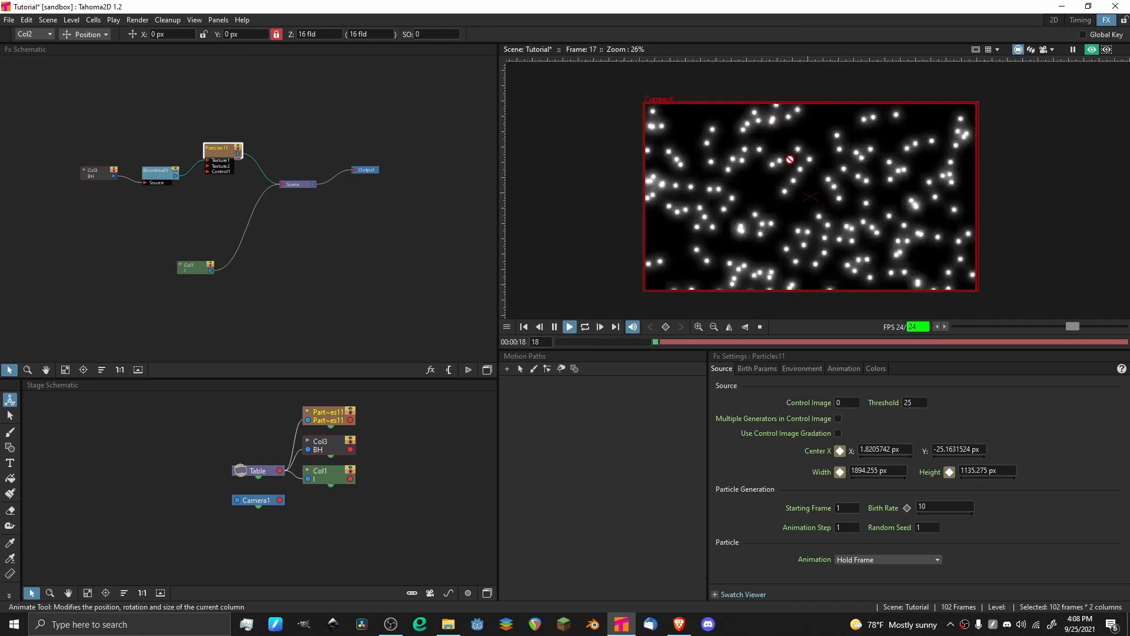
scroll(783, 162, "up", 5)
scroll(766, 144, "down", 4)
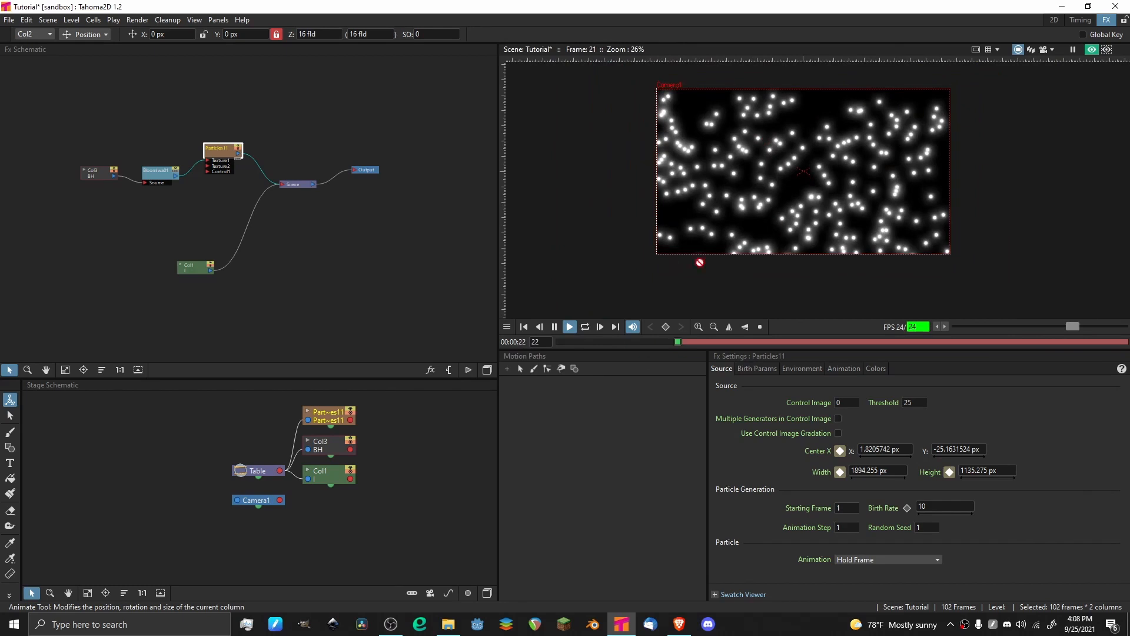
left_click_drag(580, 343, 536, 345)
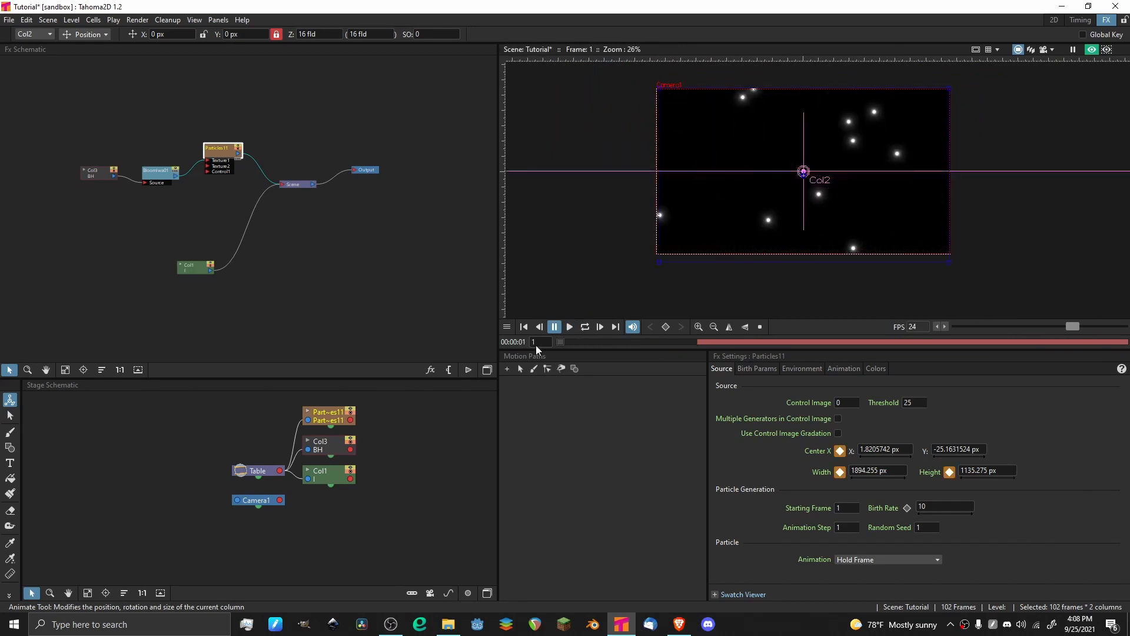
Set the particles' maximum birth speed to 0 px, preview the playback, and return to frame 1.
left_click(756, 368)
left_click(1089, 402)
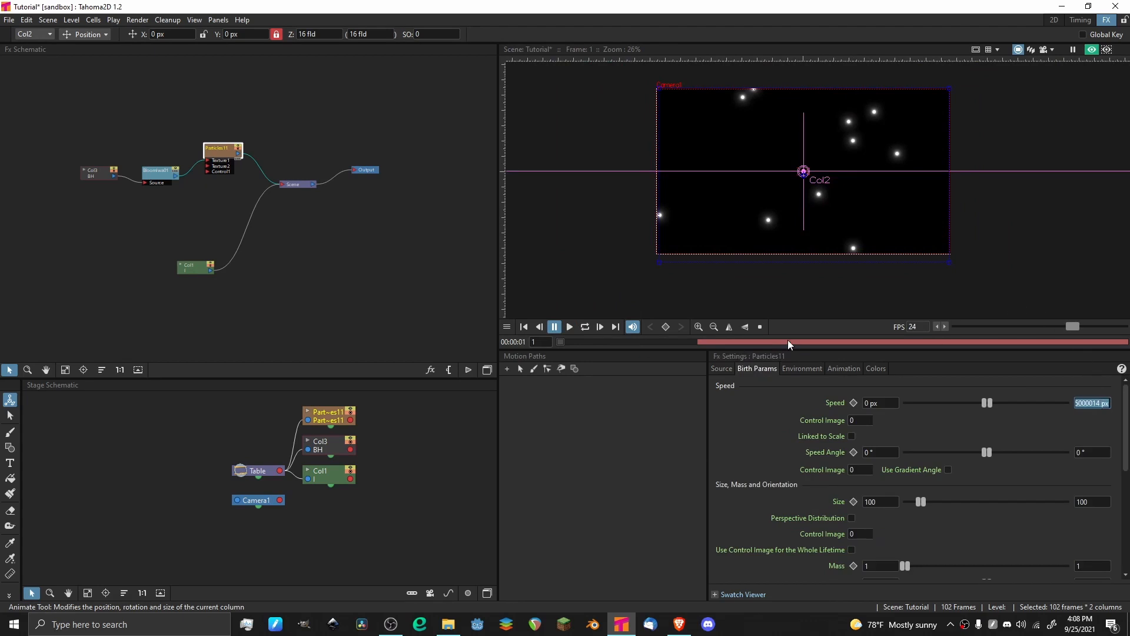
key("BackSpace")
type("0")
key("Return")
key("p")
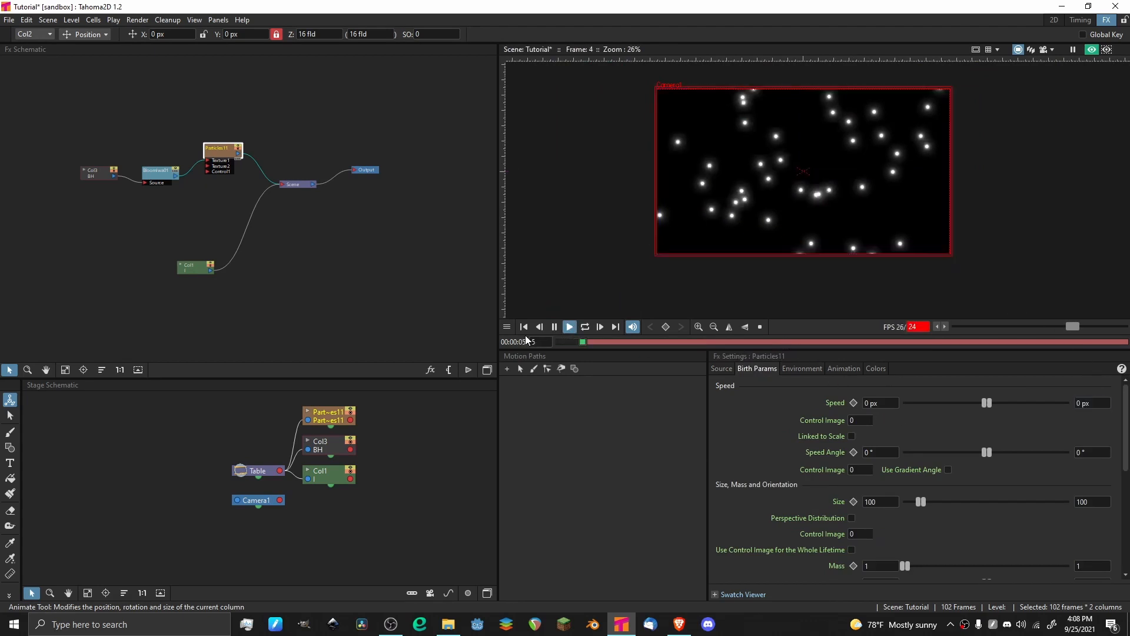
key("p")
left_click_drag(581, 341, 520, 340)
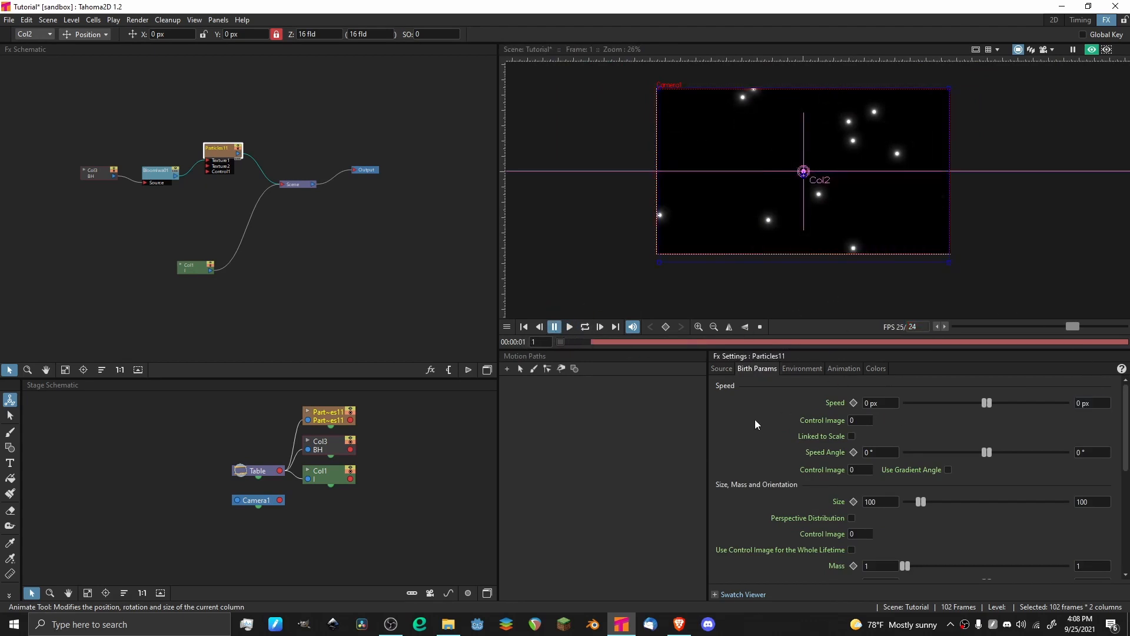
Look over the particle Source and Birth Params settings, and save the scene.
left_click(722, 369)
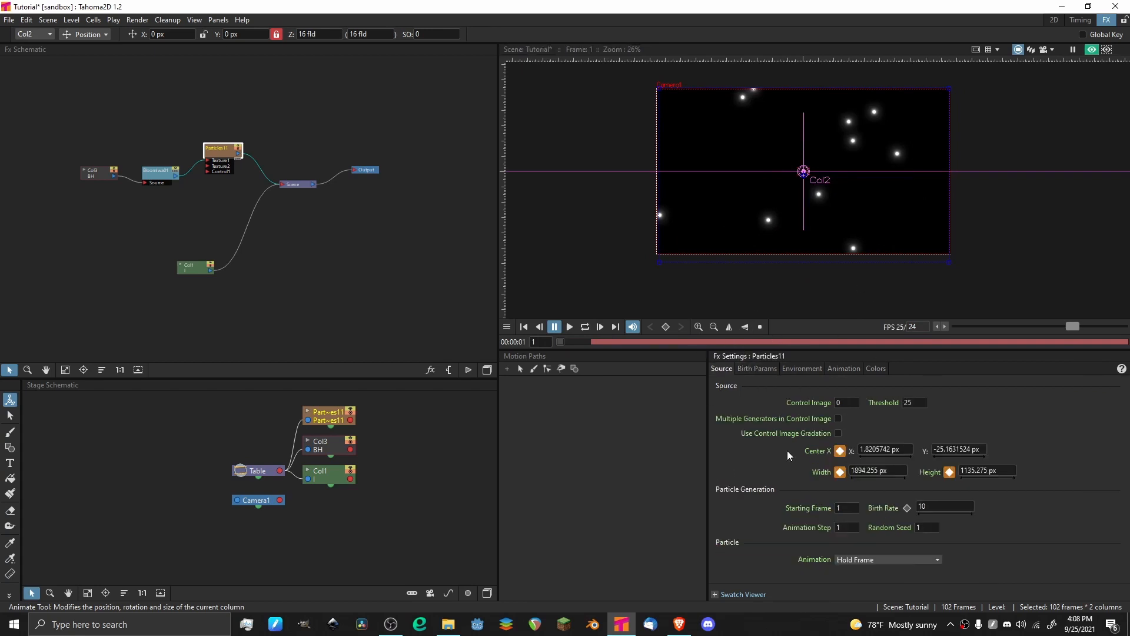
left_click(768, 368)
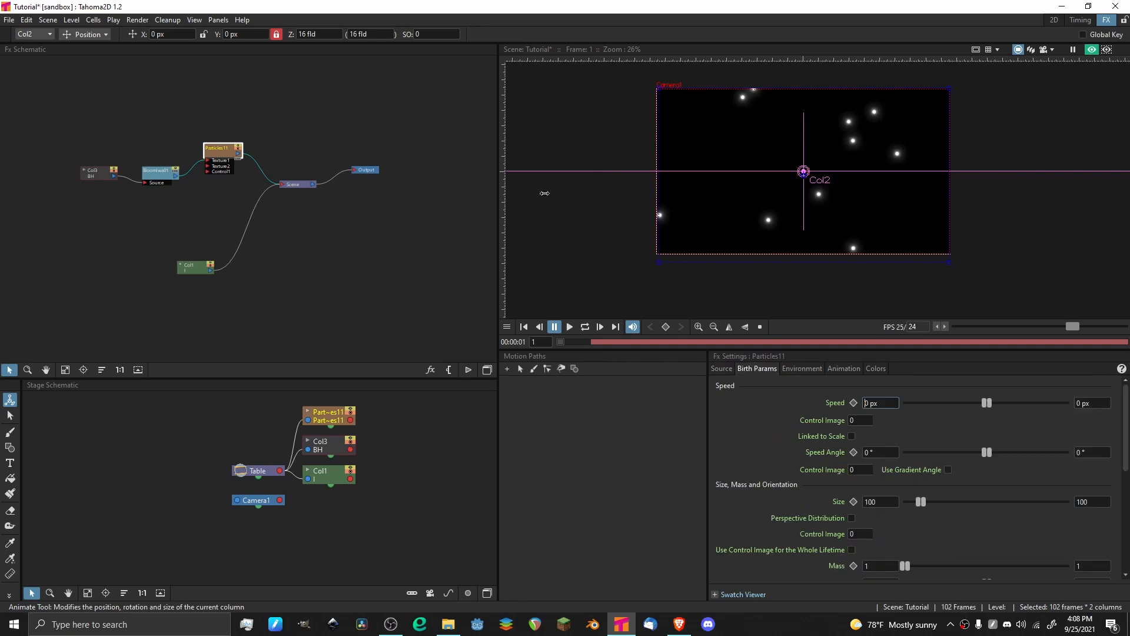
key("ctrl+s")
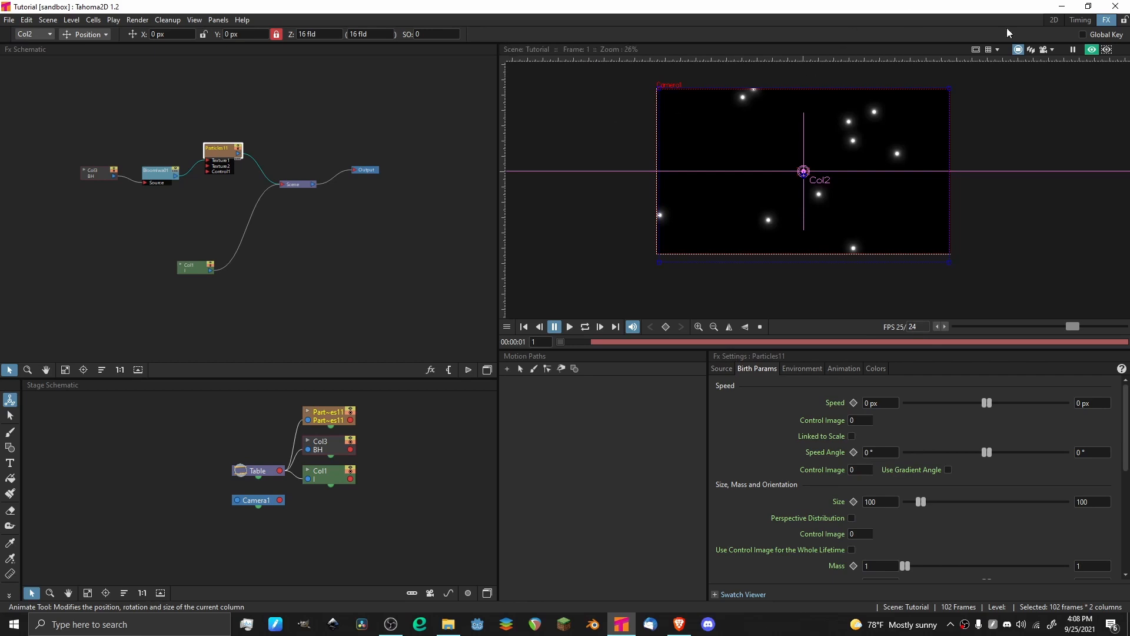
Open the Timing room and bring the dot, bloom and Particles node chain into view in its FX schematic.
left_click(1077, 20)
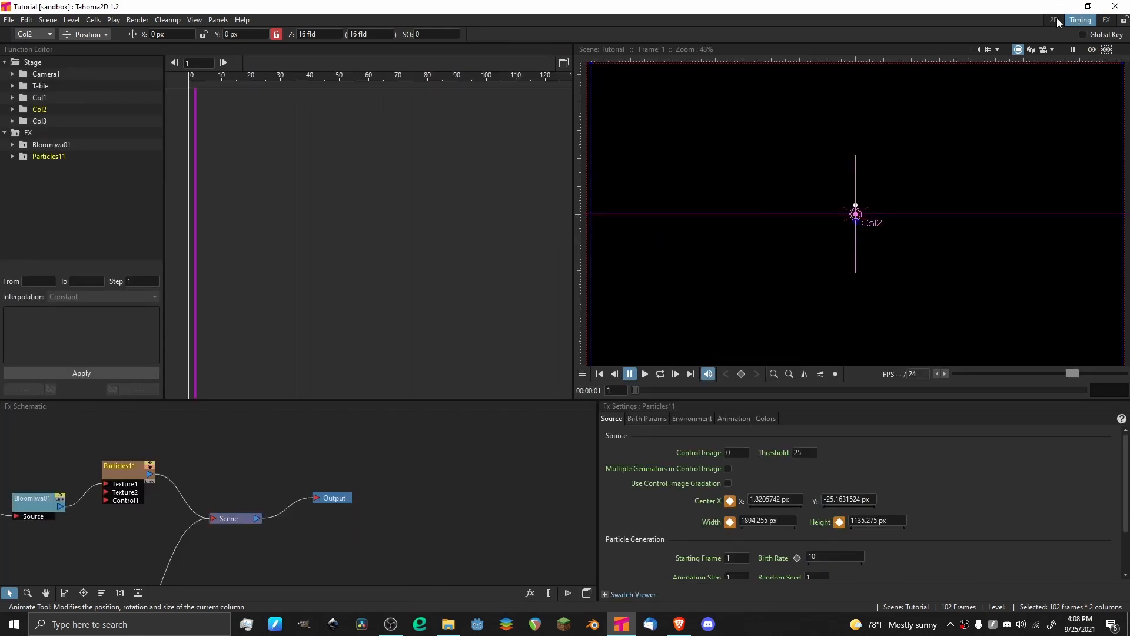
scroll(233, 470, "down", 5)
left_click_drag(116, 506, 218, 466)
scroll(216, 463, "up", 9)
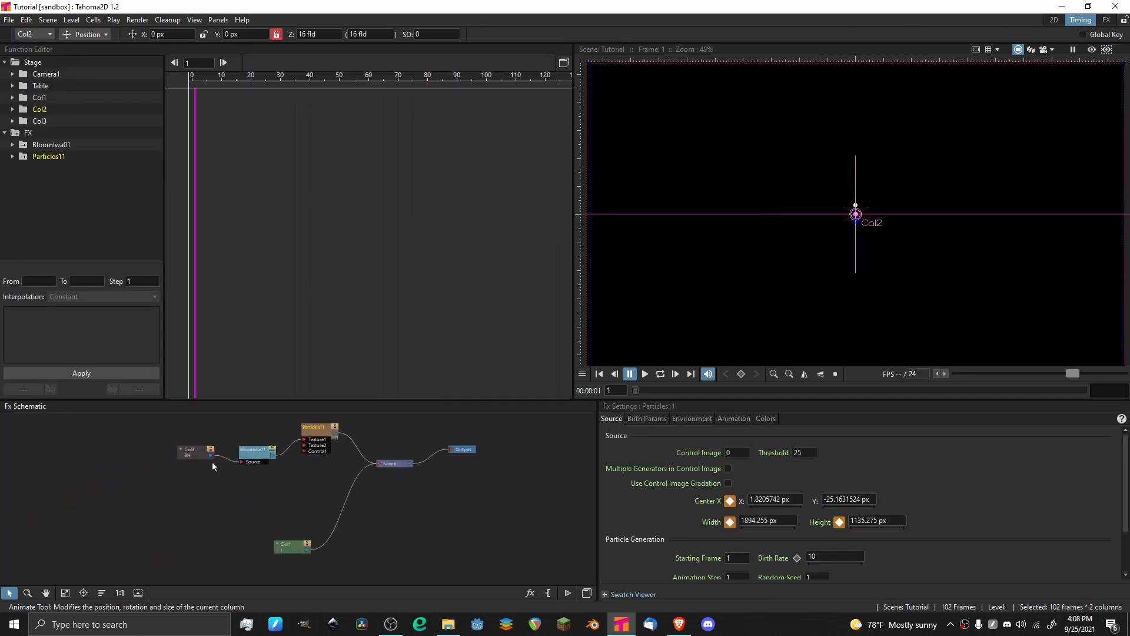
left_click_drag(256, 433, 193, 508)
scroll(197, 505, "down", 4)
scroll(270, 472, "down", 3)
scroll(287, 479, "up", 4)
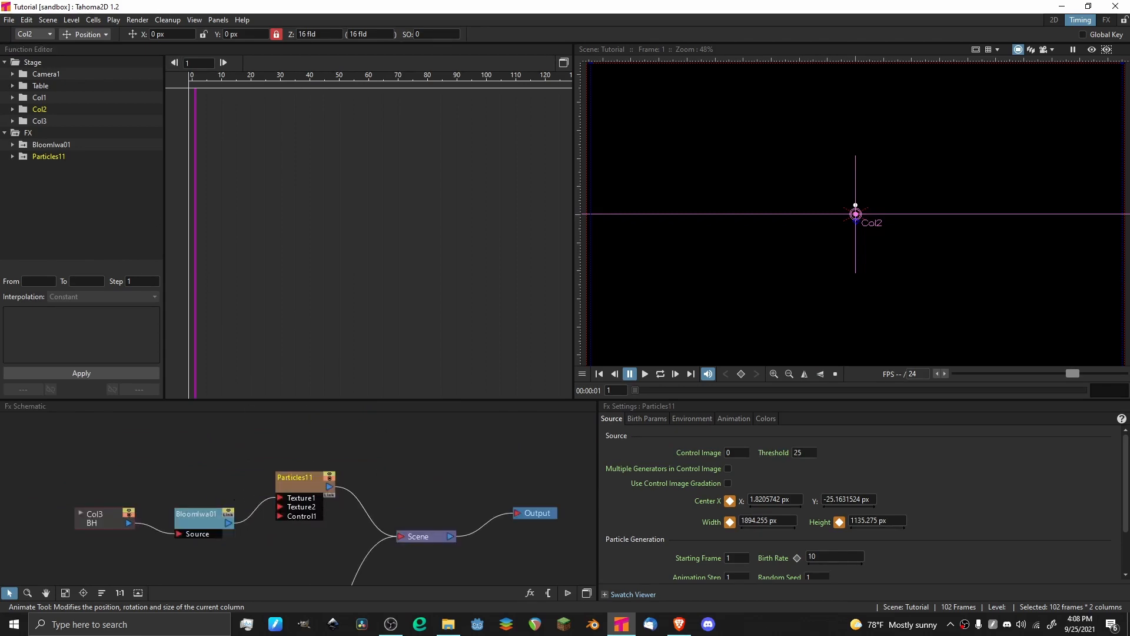
Return to the FX room, view a floating Function Editor in graph and spreadsheet modes, and close it.
left_click(1107, 21)
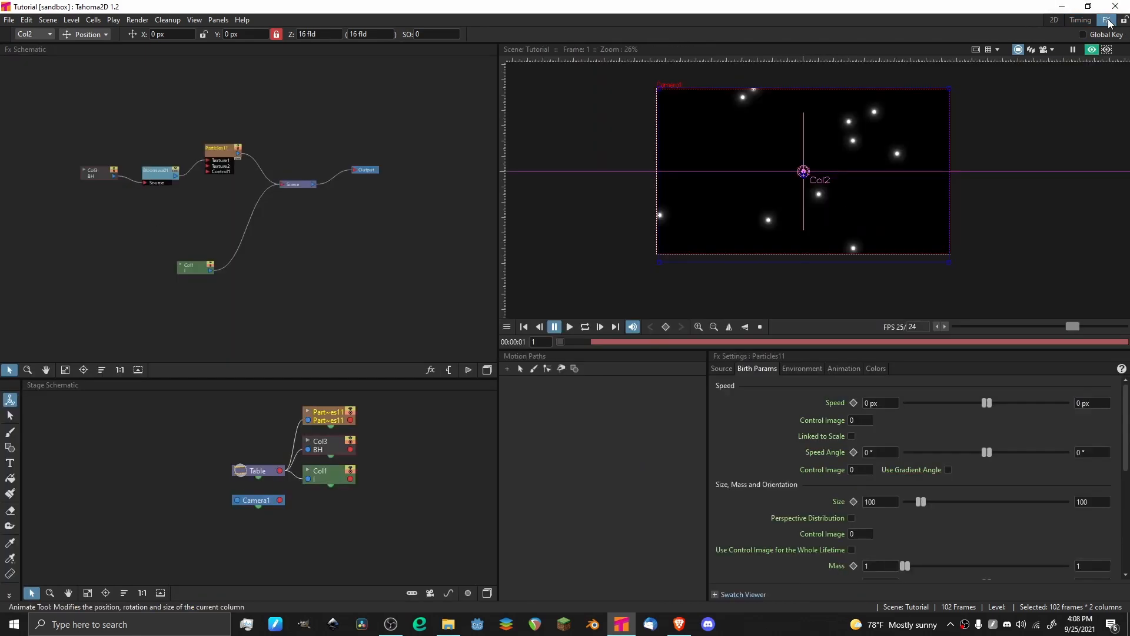
left_click(226, 22)
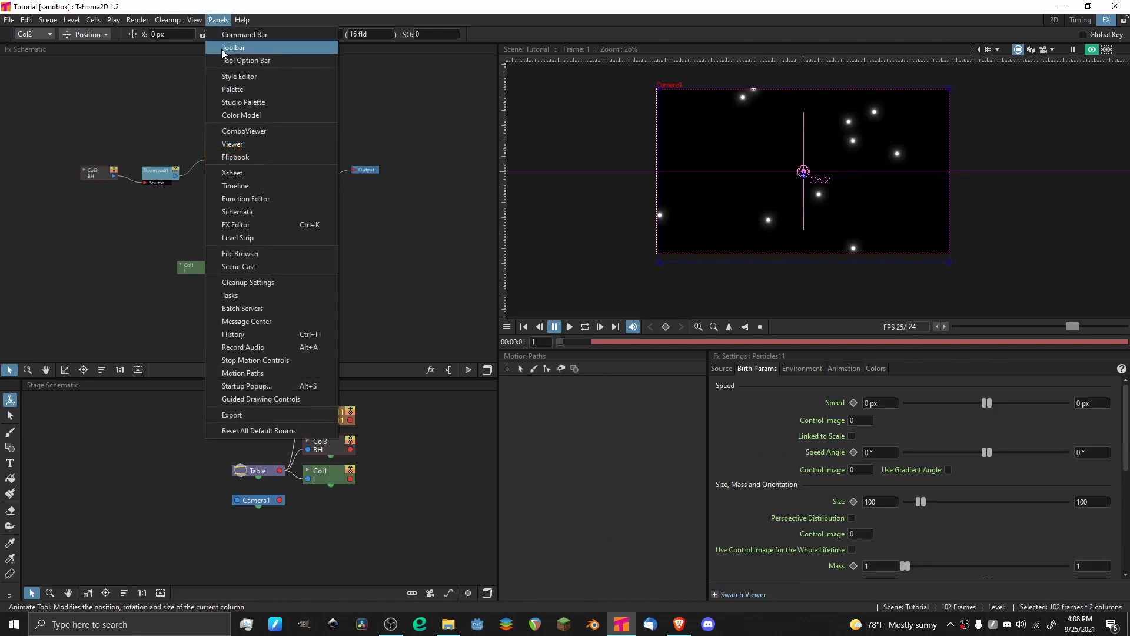
left_click(294, 198)
left_click_drag(385, 150, 401, 104)
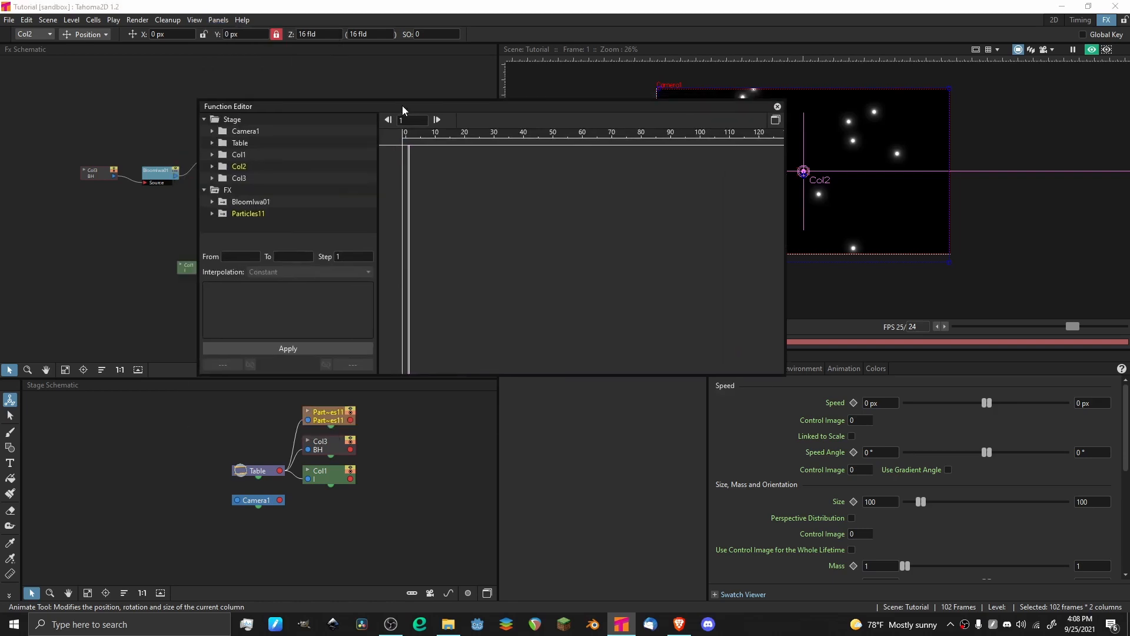
left_click(775, 120)
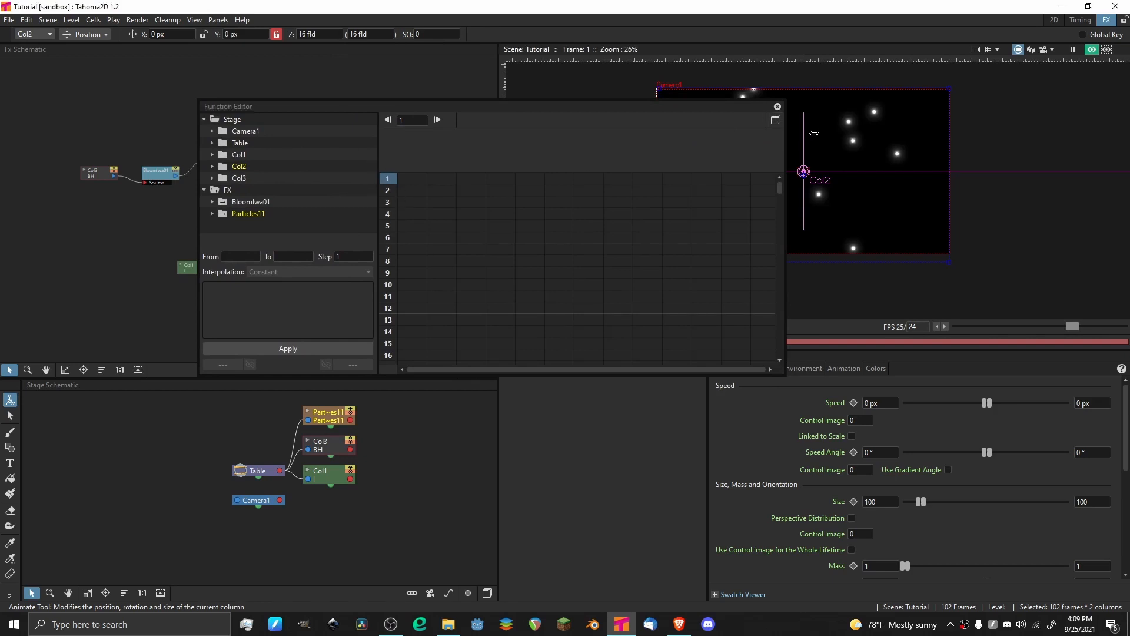
left_click(775, 120)
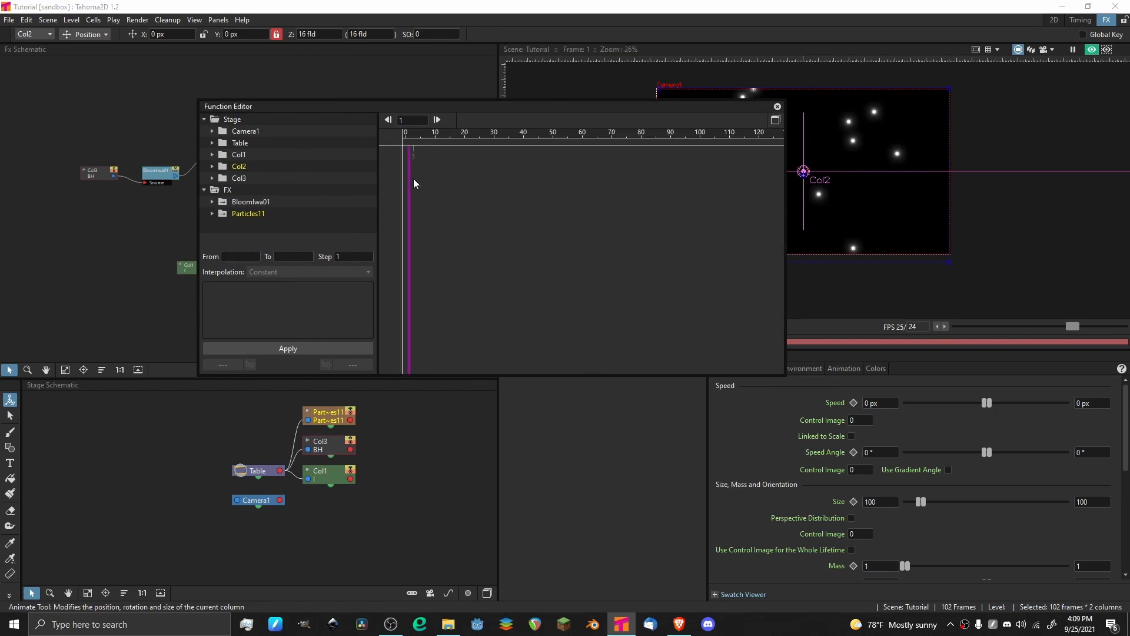
left_click_drag(414, 183, 497, 190)
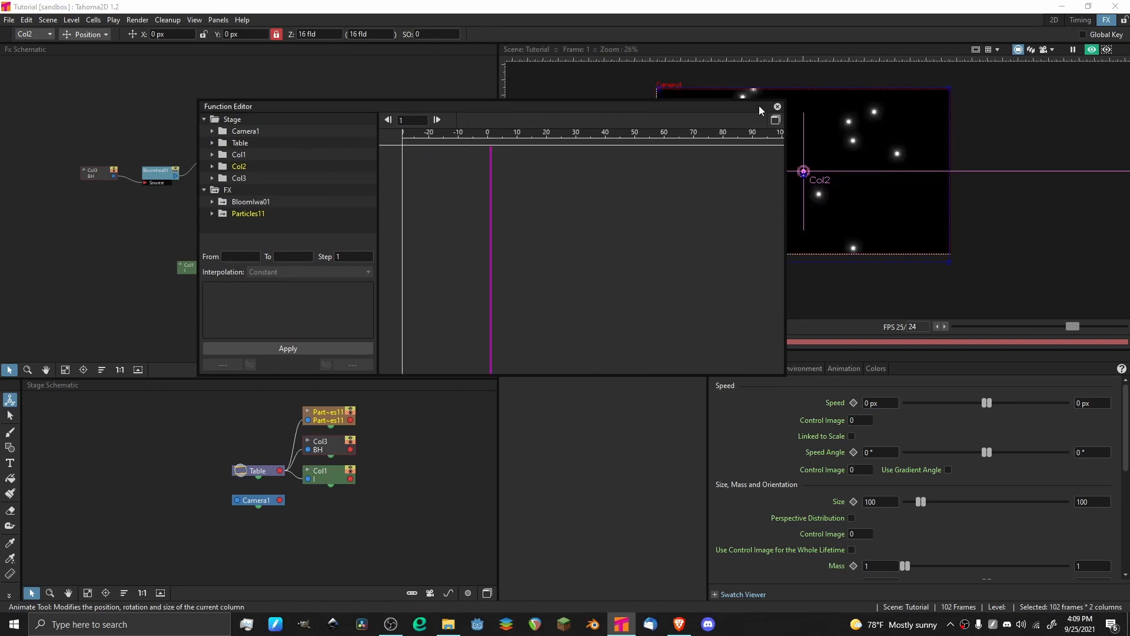
left_click(776, 120)
left_click(775, 120)
left_click(777, 106)
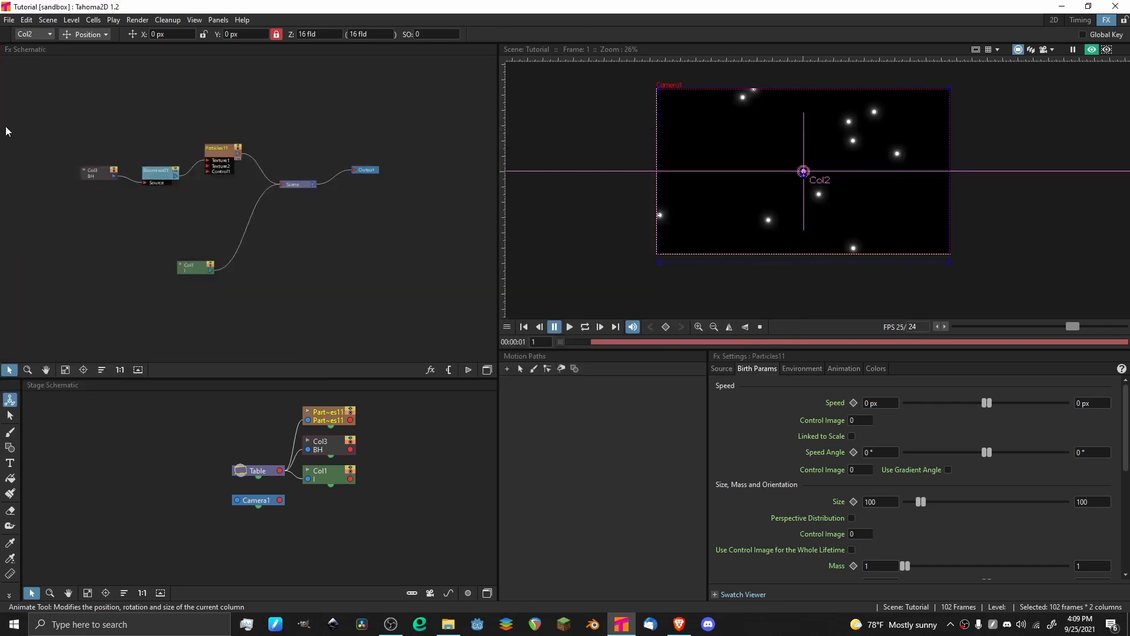
left_click_drag(5, 132, 5, 131)
left_click_drag(247, 54, 385, 95)
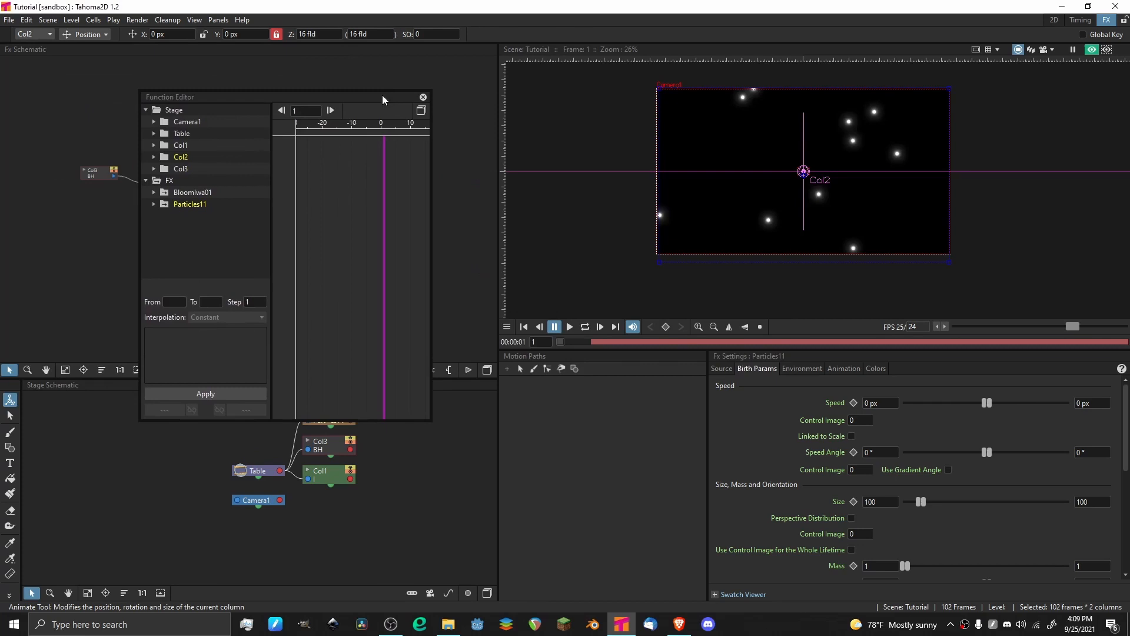
left_click(425, 101)
In the Timing room, select the Particles node and add a Birth Rate keyframe at frame 1.
left_click(1080, 20)
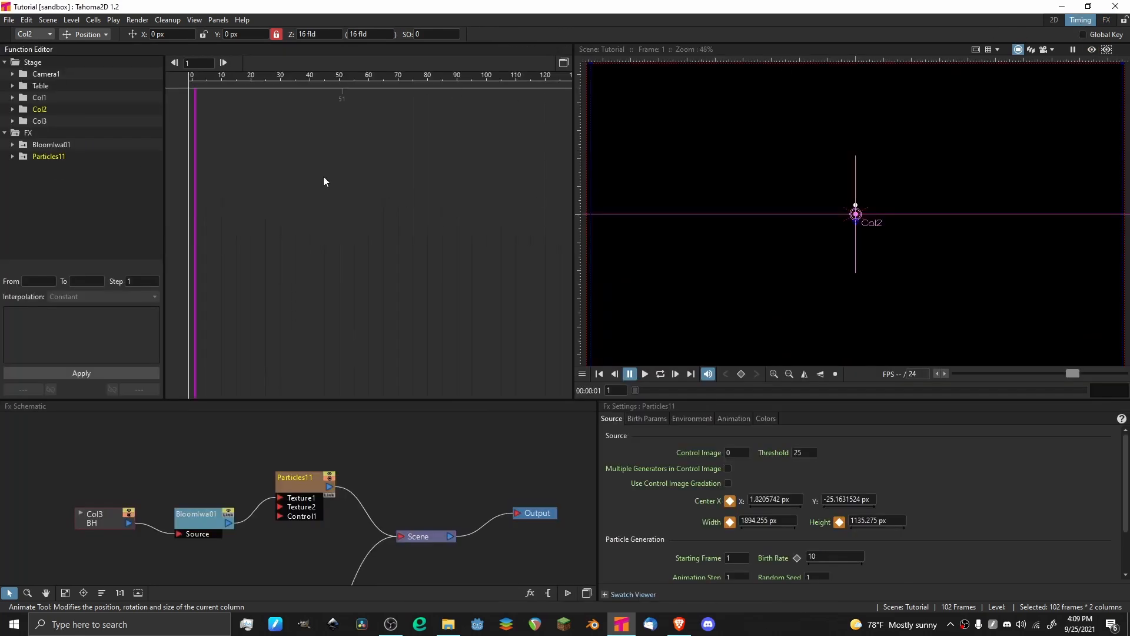
left_click_drag(281, 177, 364, 191)
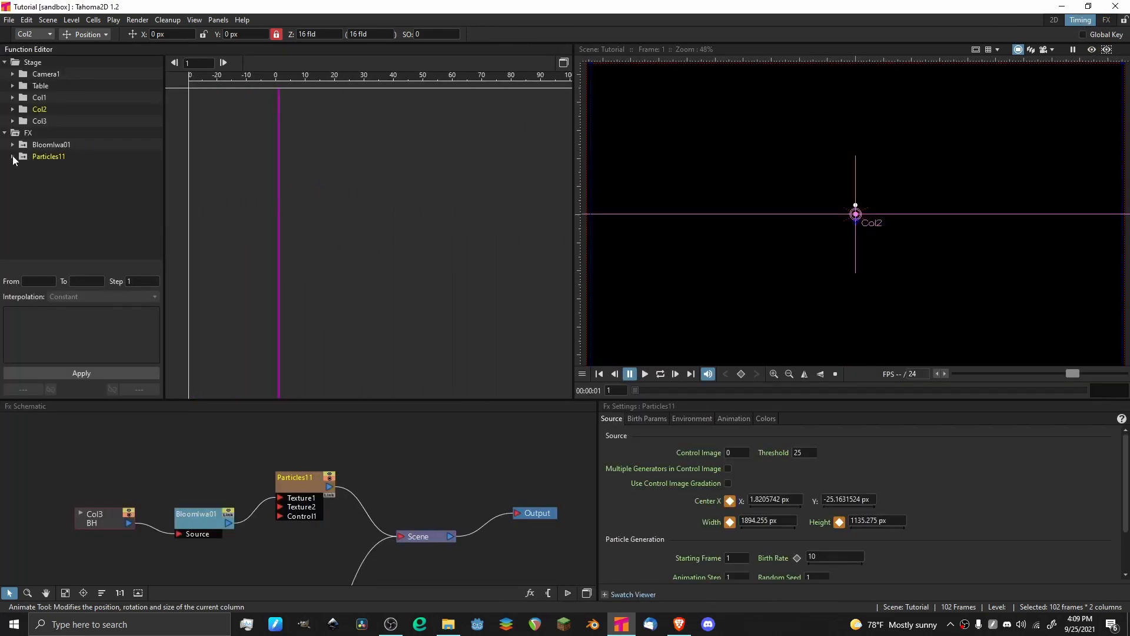
left_click(314, 478)
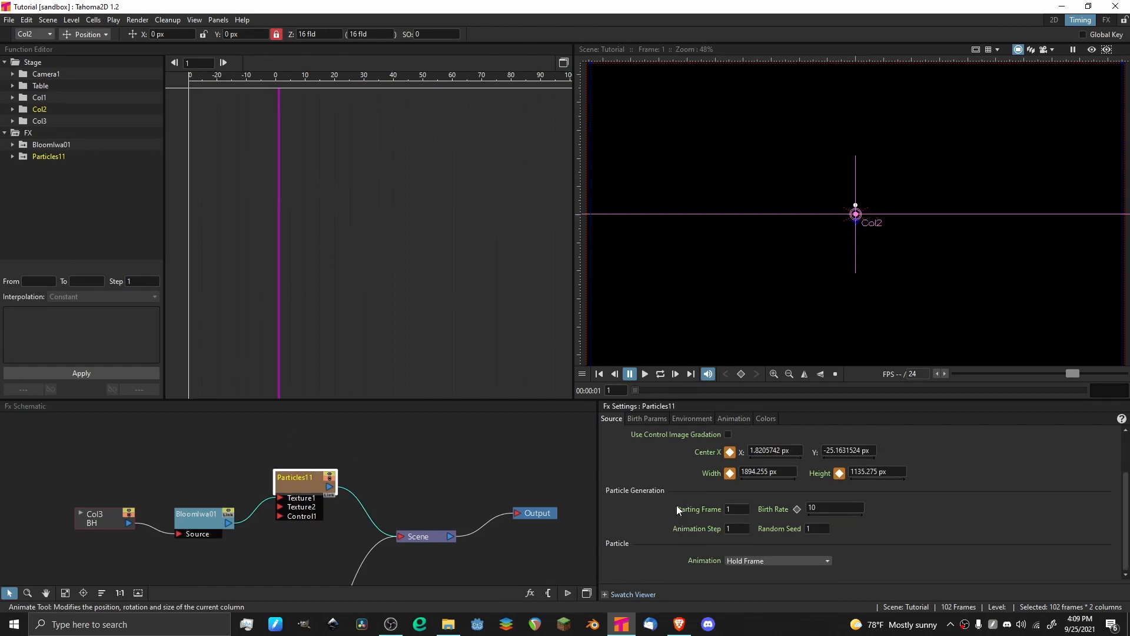
scroll(681, 486, "up", 2)
scroll(677, 482, "down", 3)
scroll(719, 197, "down", 2)
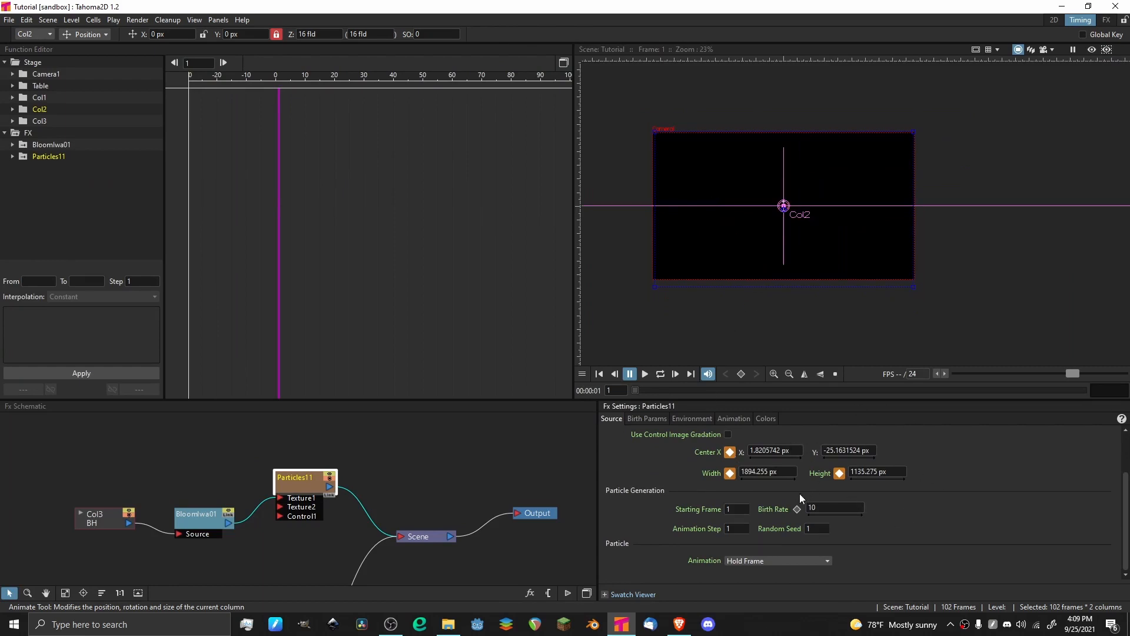
left_click(797, 509)
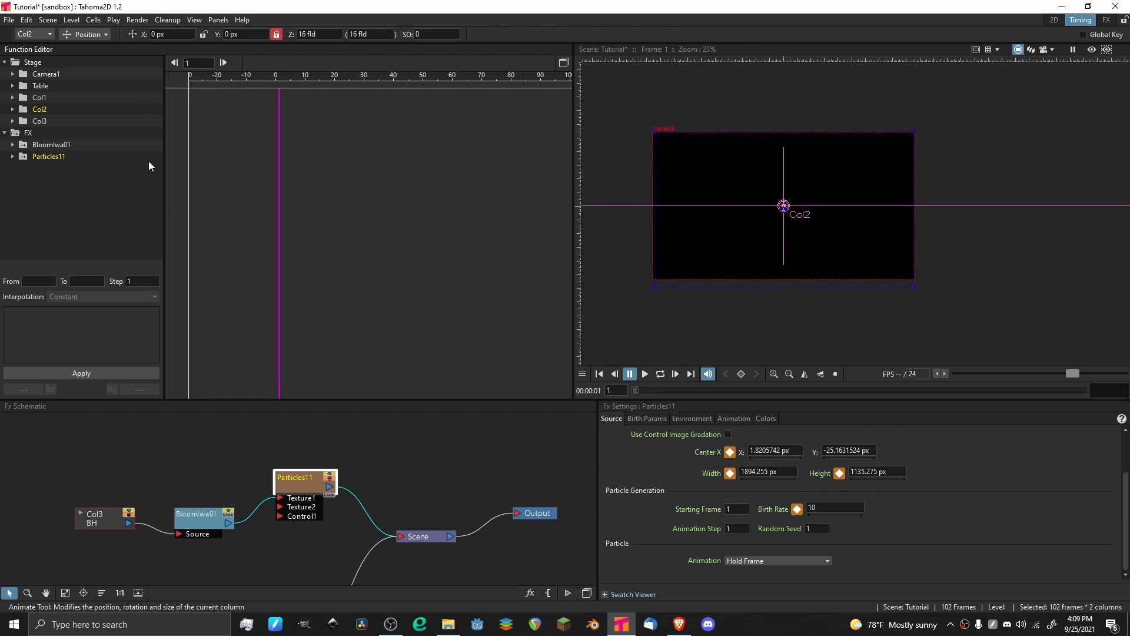
Expand the Particles effect in the Function Editor and display its Birth Rate curve around the frame 1 keyframe.
left_click(53, 156)
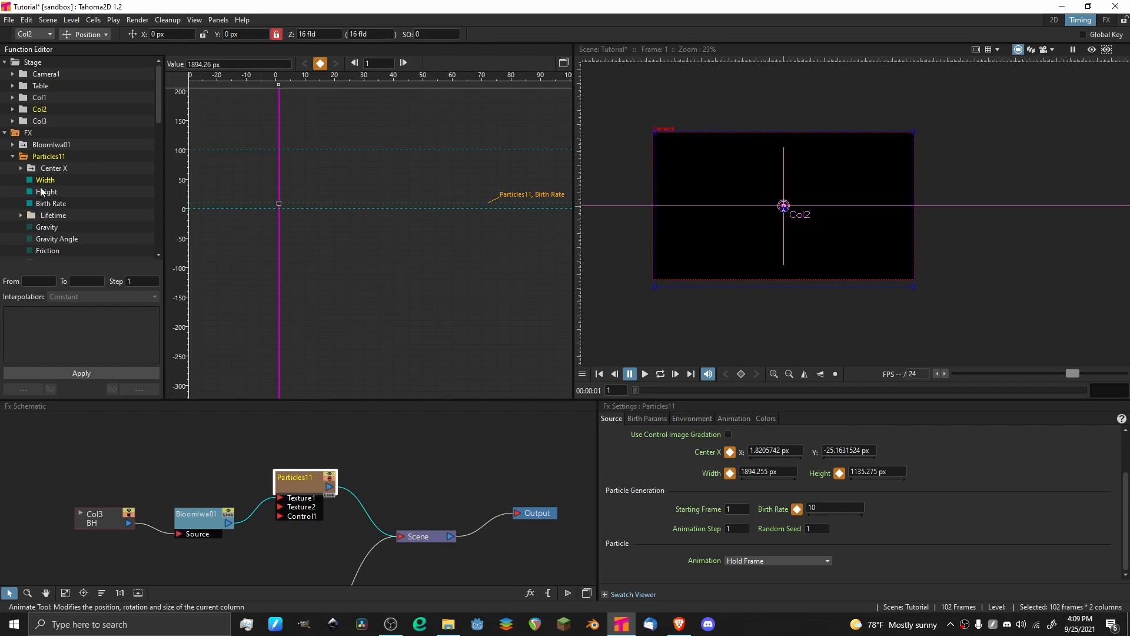
left_click(54, 204)
scroll(278, 187, "up", 7)
left_click_drag(270, 234, 338, 214)
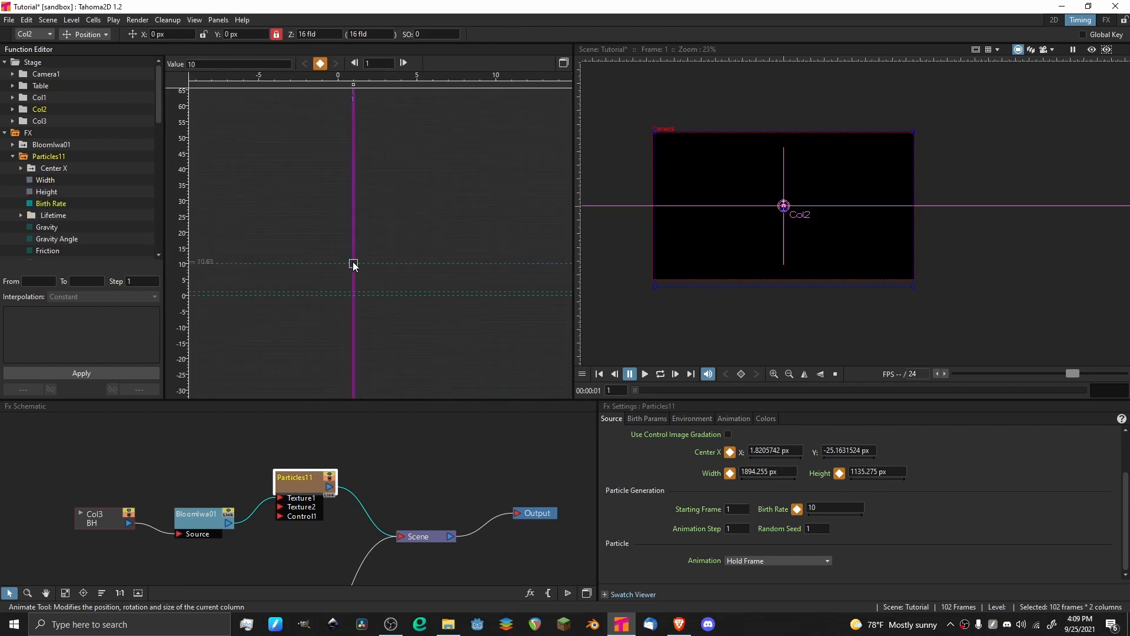
scroll(357, 169, "down", 5)
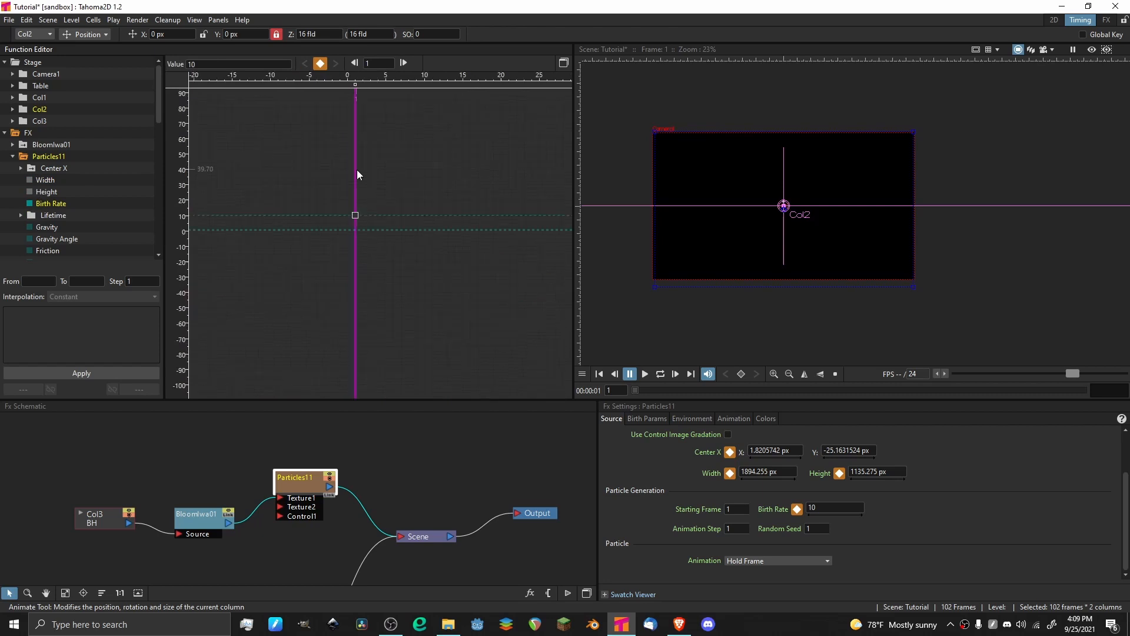
Set the Particles Birth Rate to 0 at frame 1 and keyframe it at 5 on frame 2.
left_click(843, 510)
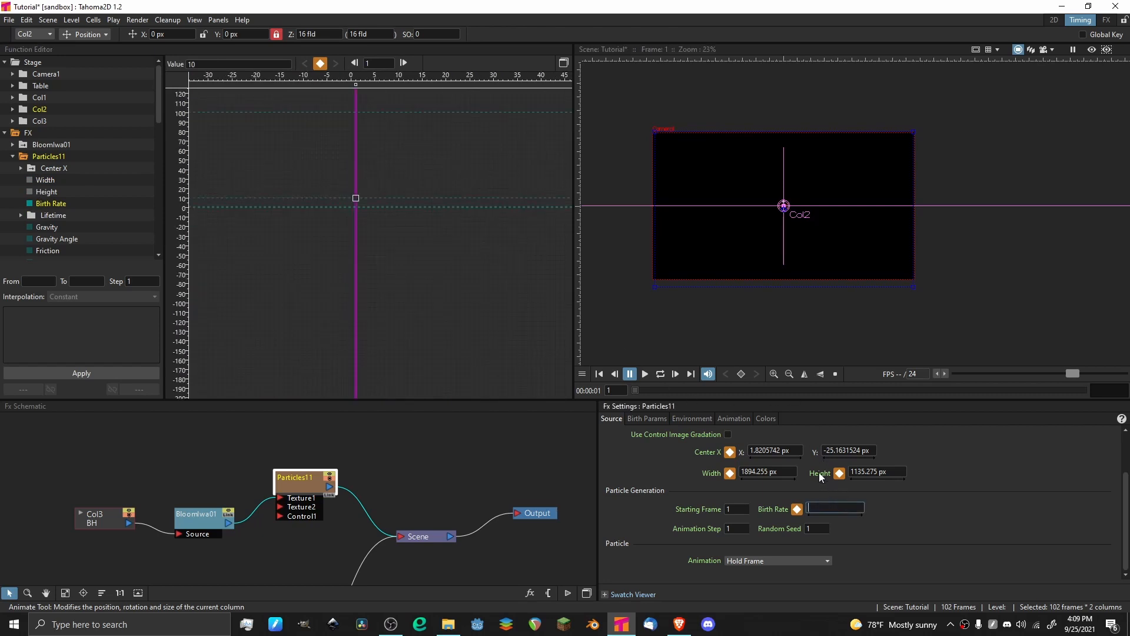
type("0")
key("Return")
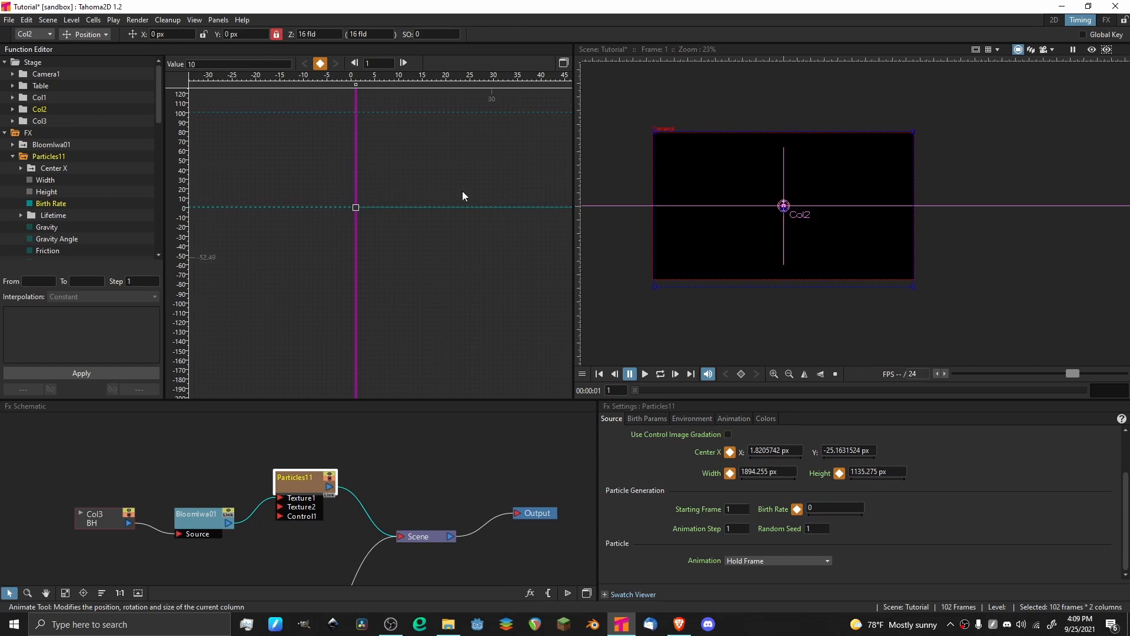
left_click(403, 63)
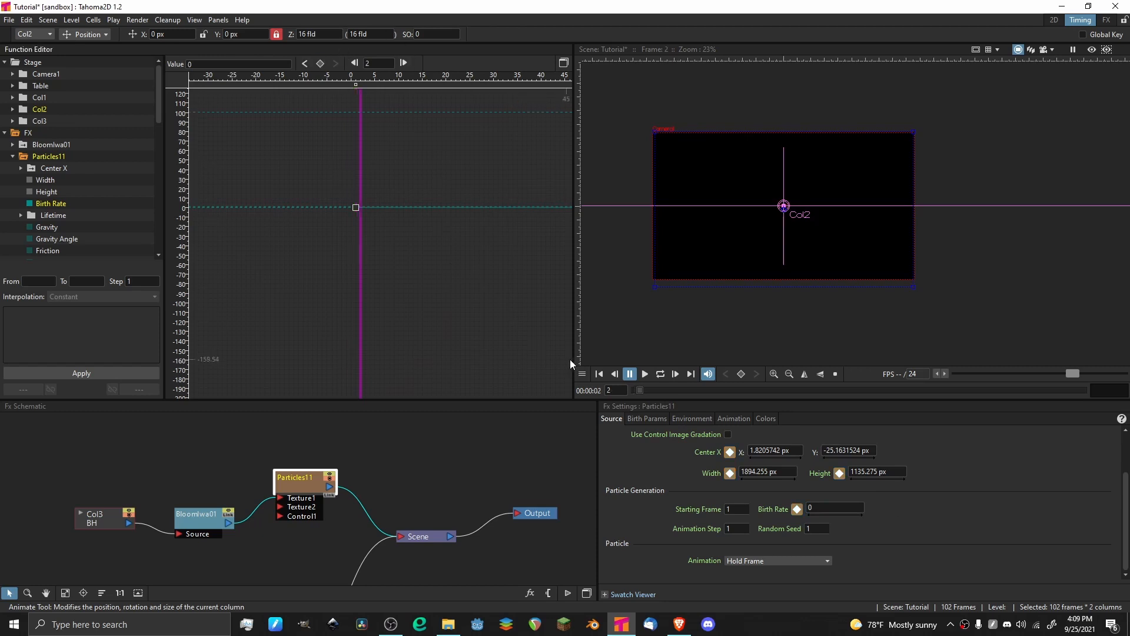
left_click(797, 509)
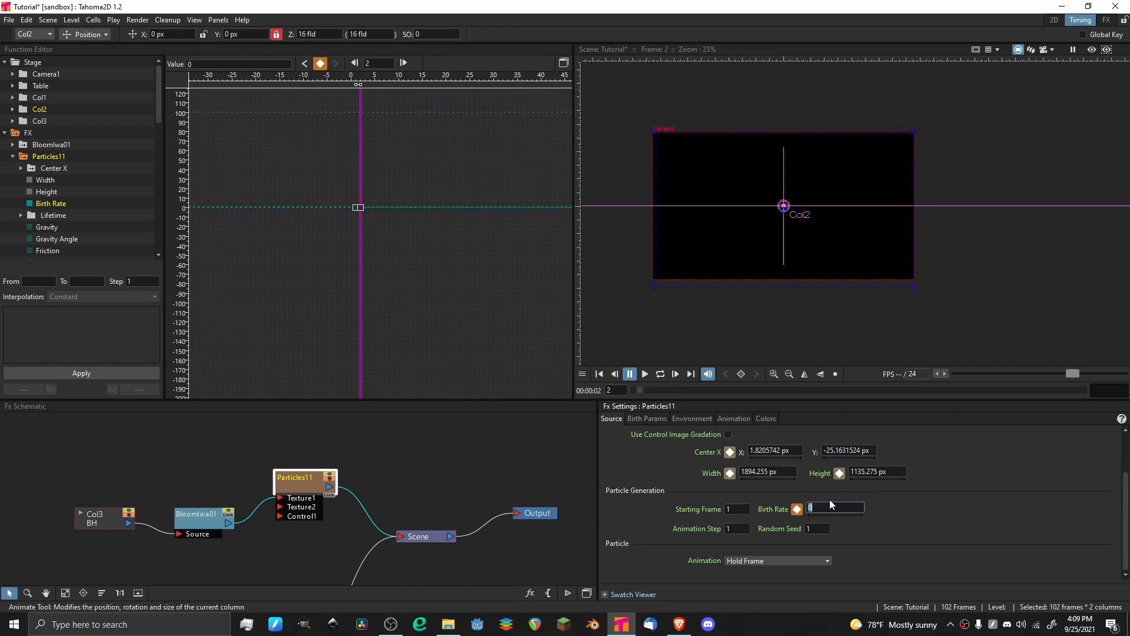
key("Return")
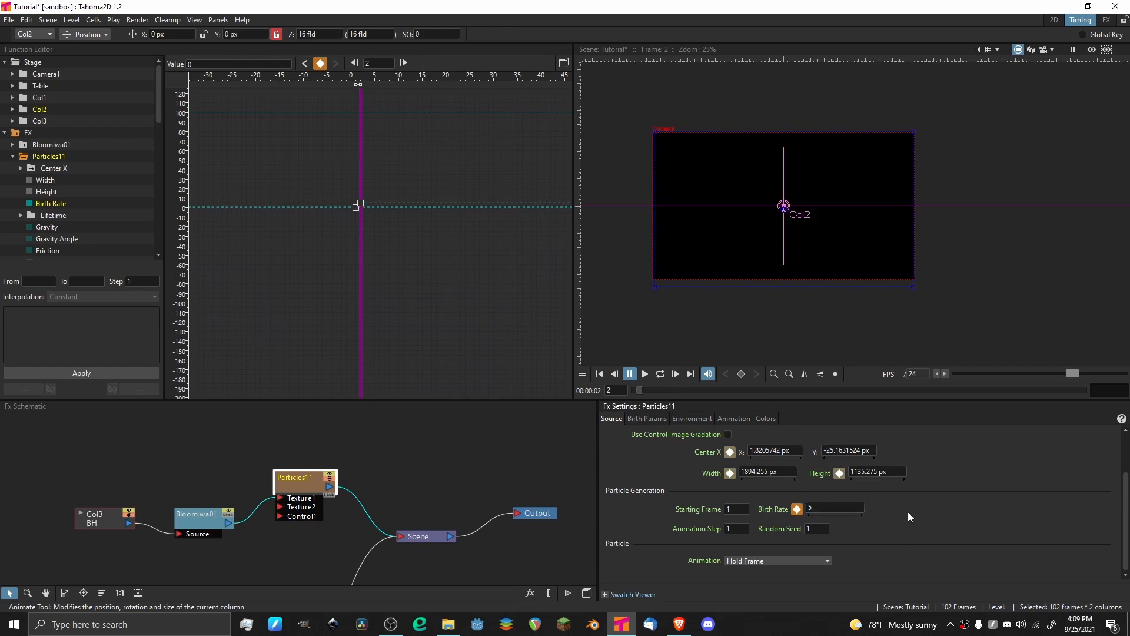
Examine the Birth Rate ramp between the frame 1 and frame 2 keyframes and play the scene briefly.
left_click(358, 253)
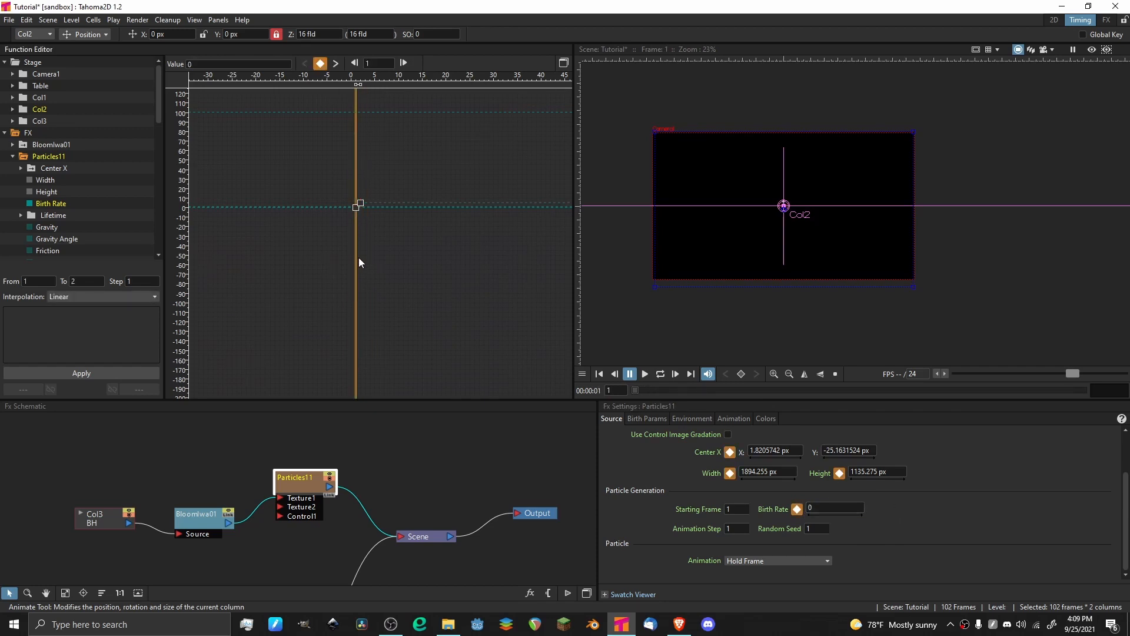
left_click(347, 259)
left_click_drag(347, 259, 360, 259)
scroll(348, 192, "up", 6)
scroll(424, 282, "up", 5)
key("p")
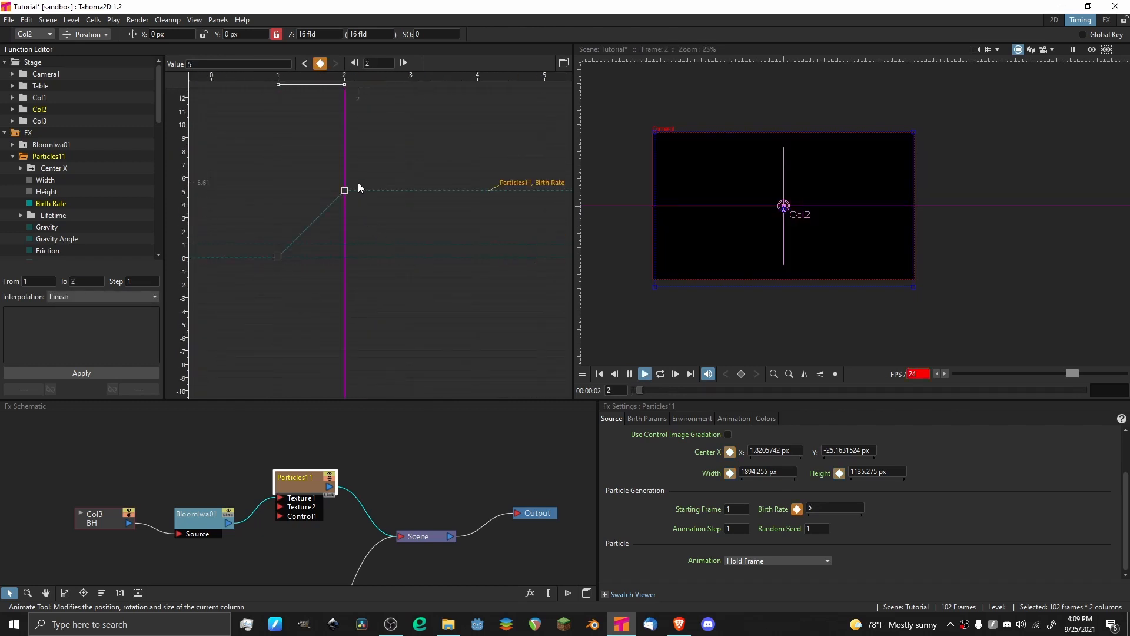
left_click(629, 374)
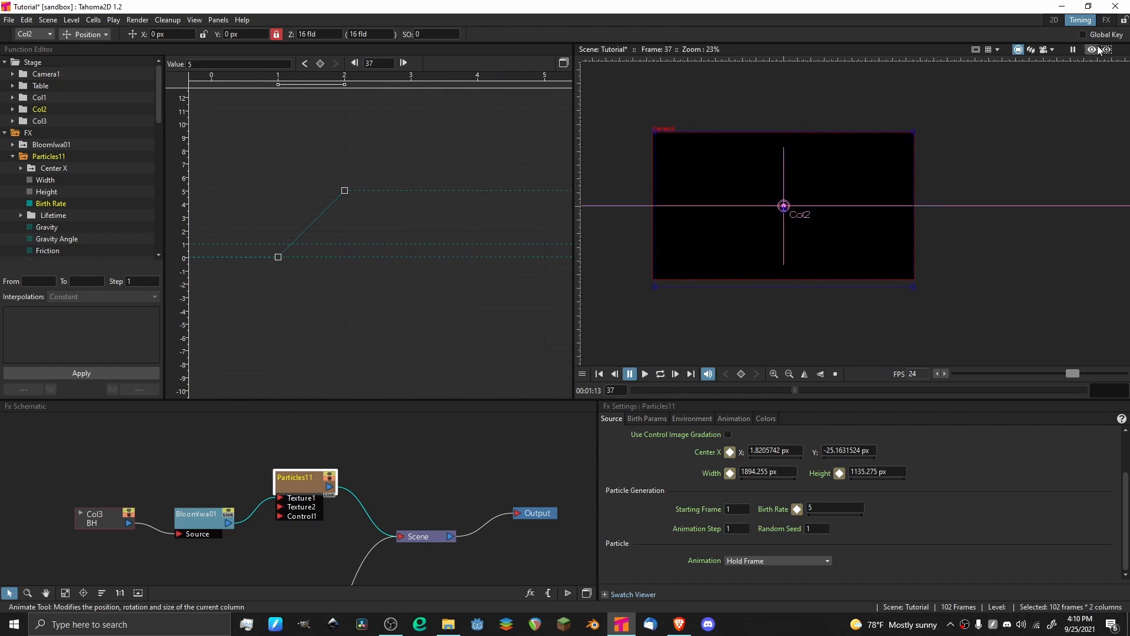
Turn on the viewer's preview and play the particle animation from frame 1.
left_click_drag(687, 391, 625, 386)
key("p")
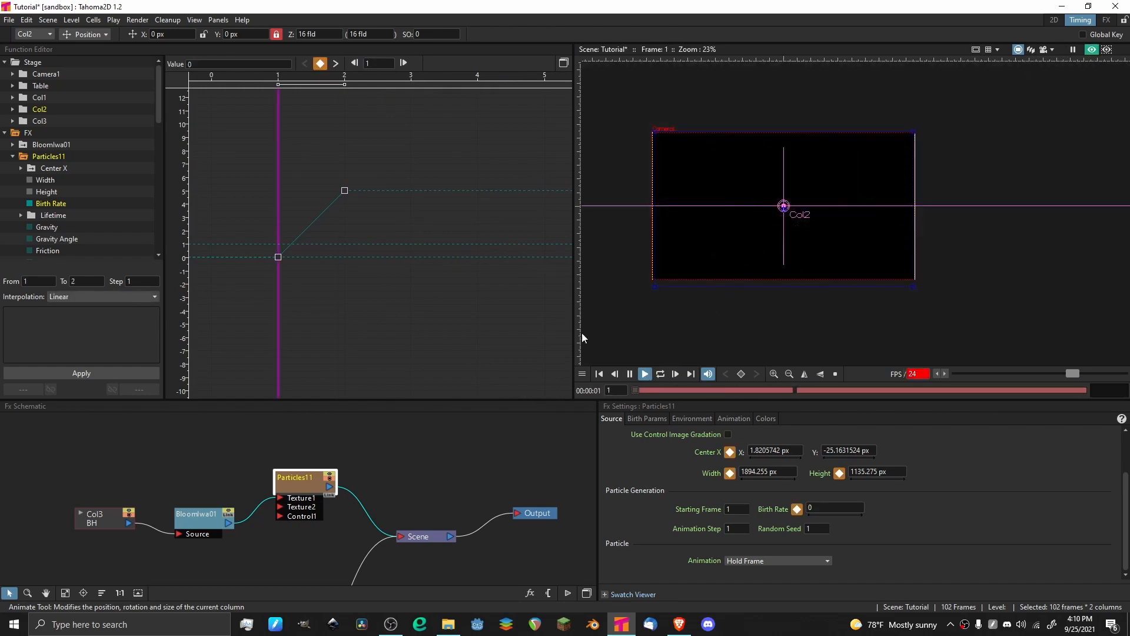
key("p")
Add a Birth Rate keyframe at frame 14 that holds the value 5.
scroll(472, 172, "down", 8)
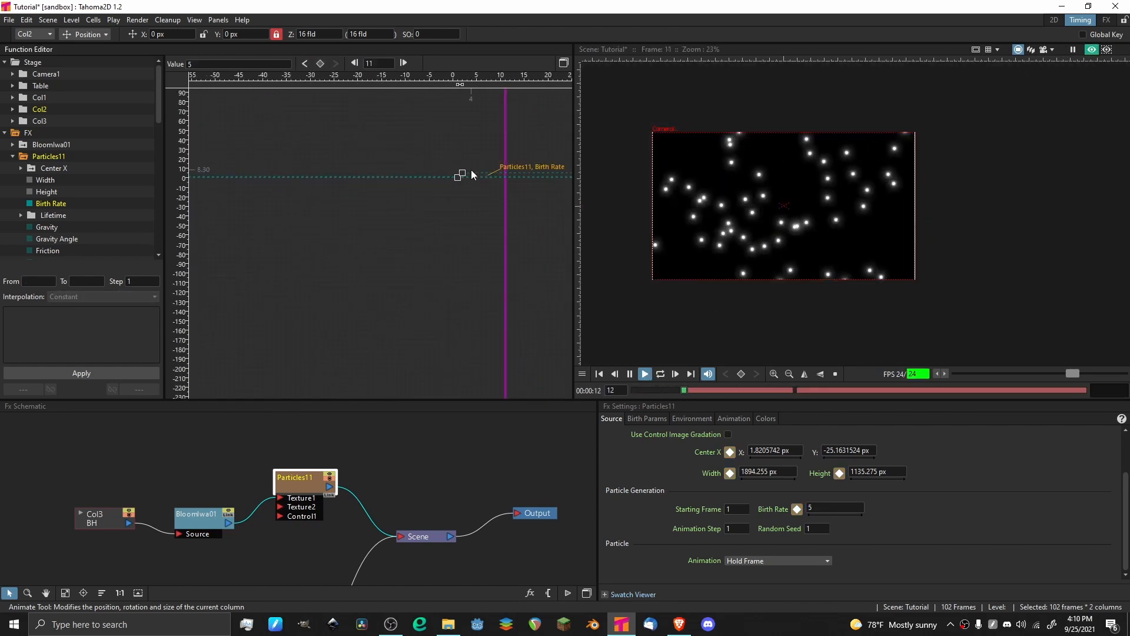
mouse_move(517, 185)
left_mouse_down()
mouse_move(502, 185)
mouse_move(521, 185)
left_mouse_up()
scroll(477, 139, "up", 4)
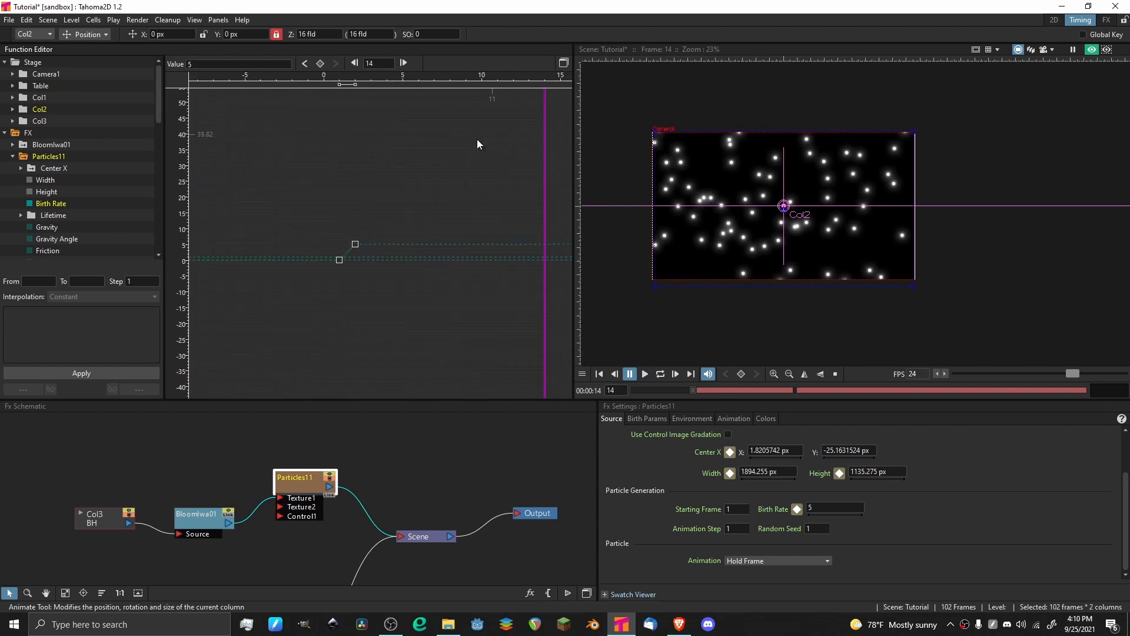
left_click(321, 63)
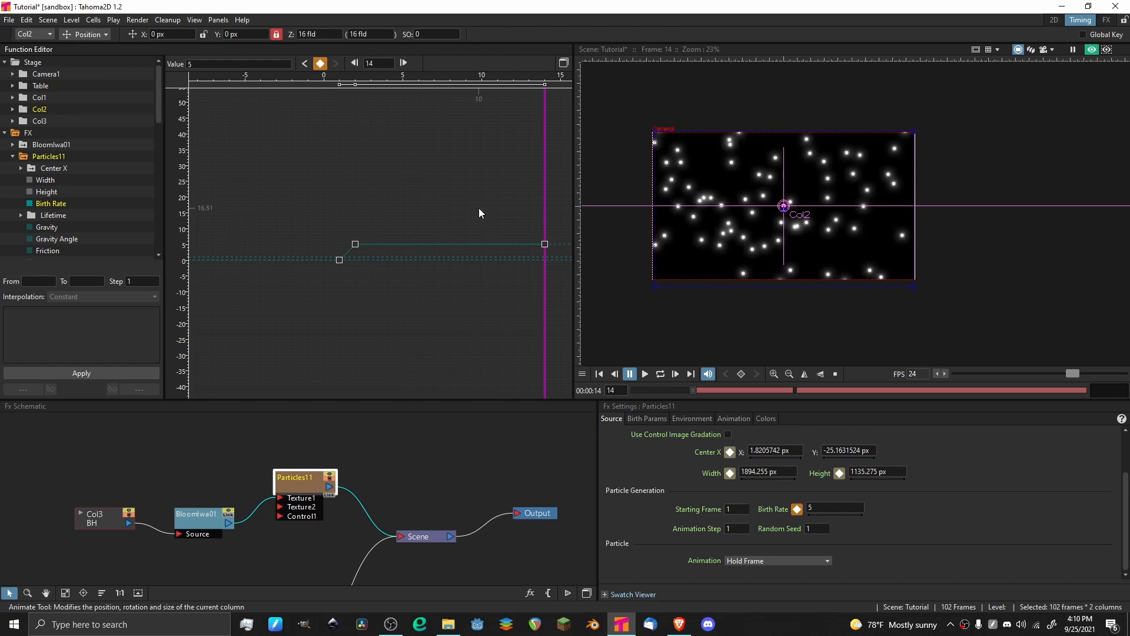
Add a Birth Rate keyframe with the value 0 at frame 15, and save the scene.
left_click_drag(469, 206, 285, 171)
left_click(404, 61)
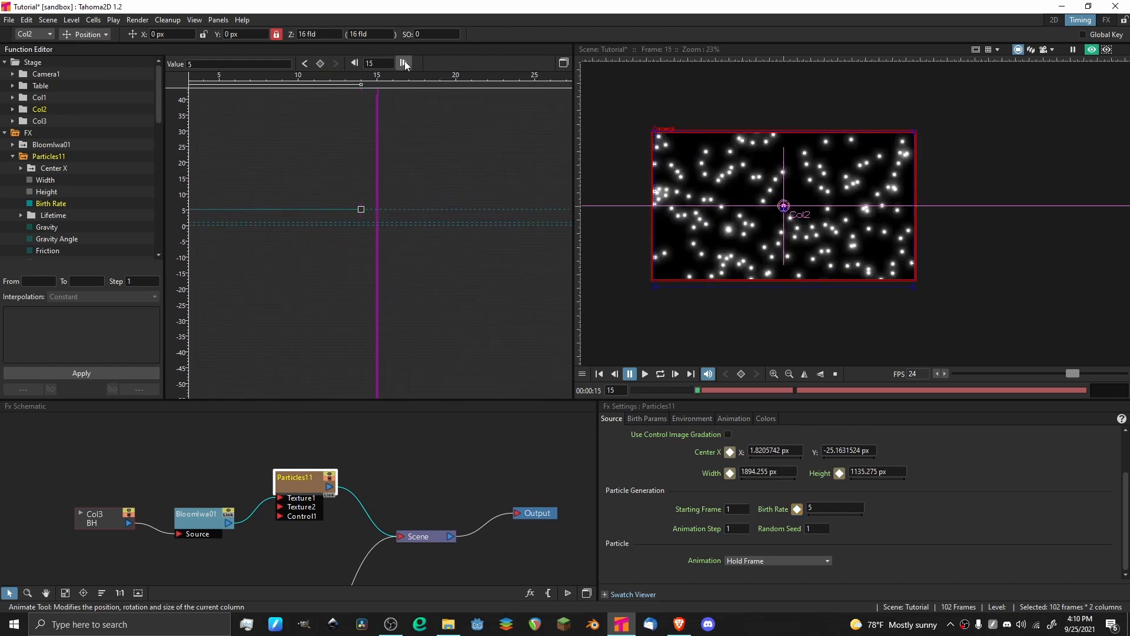
left_click(320, 62)
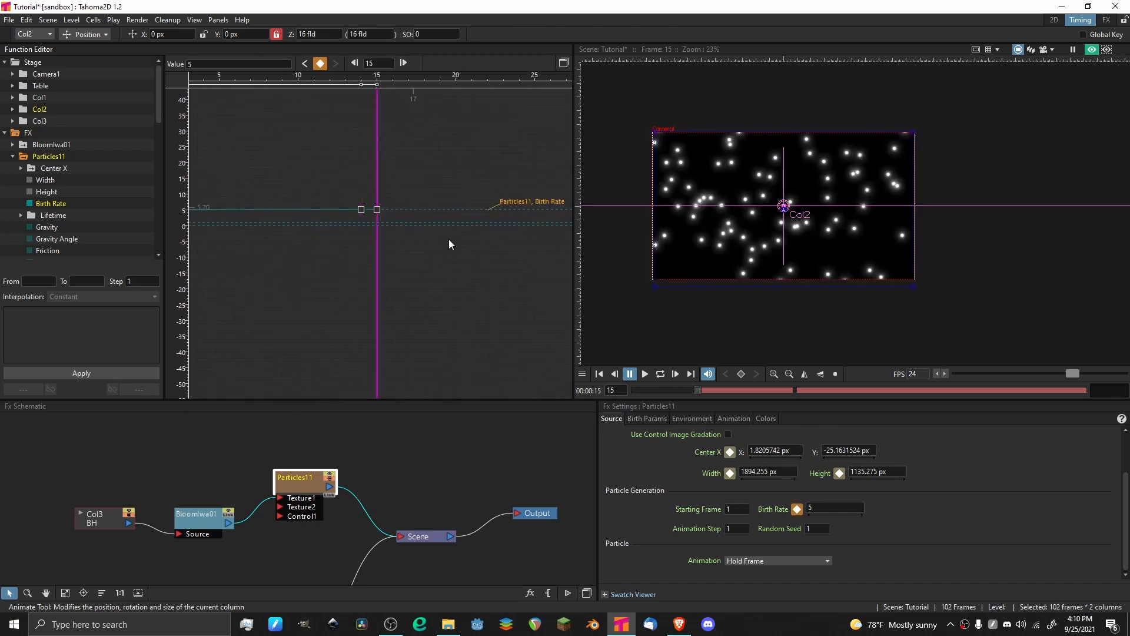
left_click(377, 209)
double_click(842, 509)
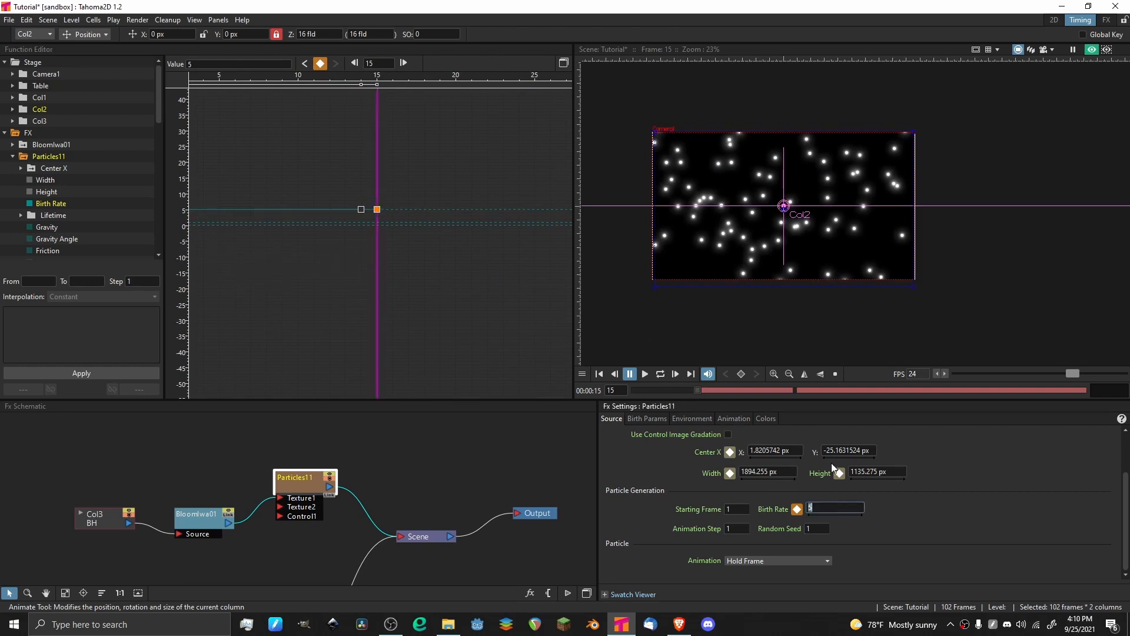
key("ctrl+s")
type("0")
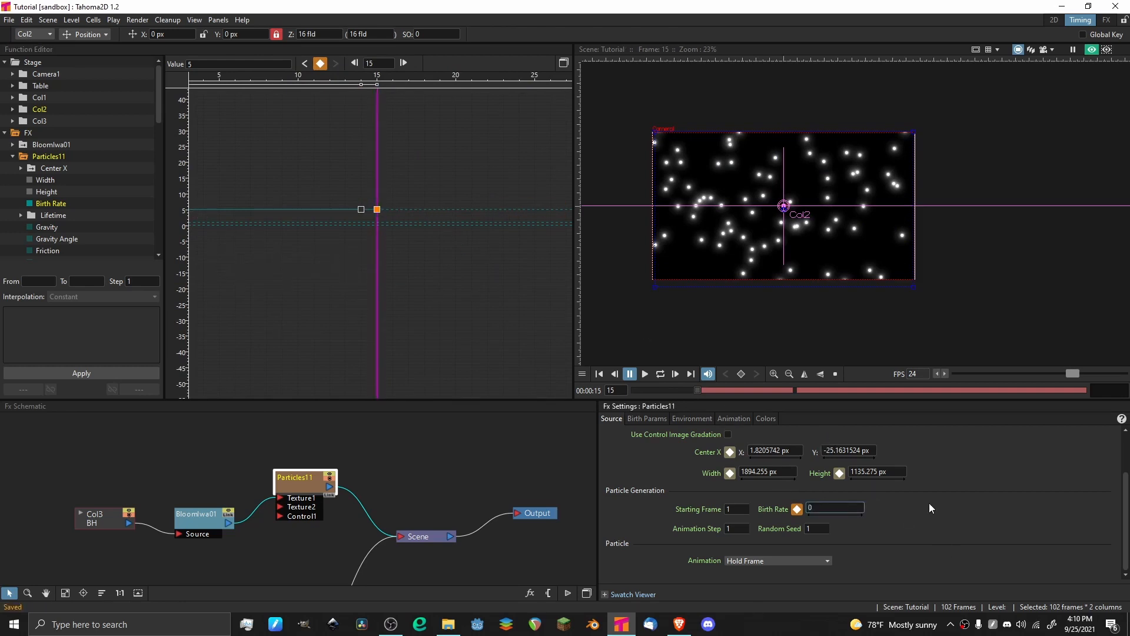
key("Return")
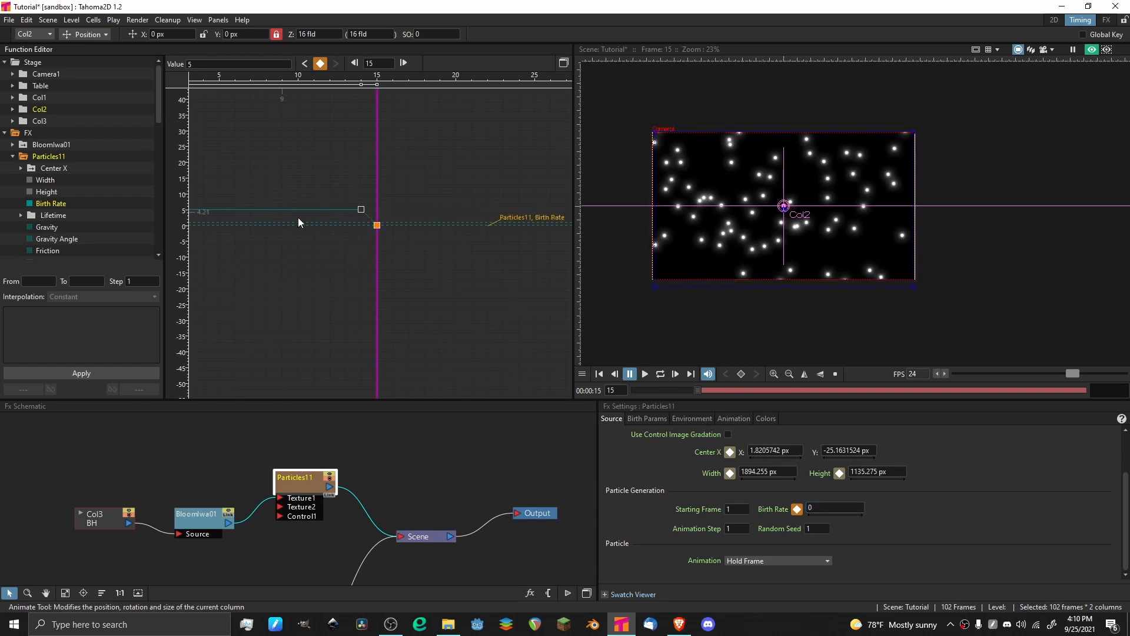
Play the particle animation from frame 1 and compare it with the Birth Rate curve.
left_click_drag(379, 266, 319, 258)
key("p")
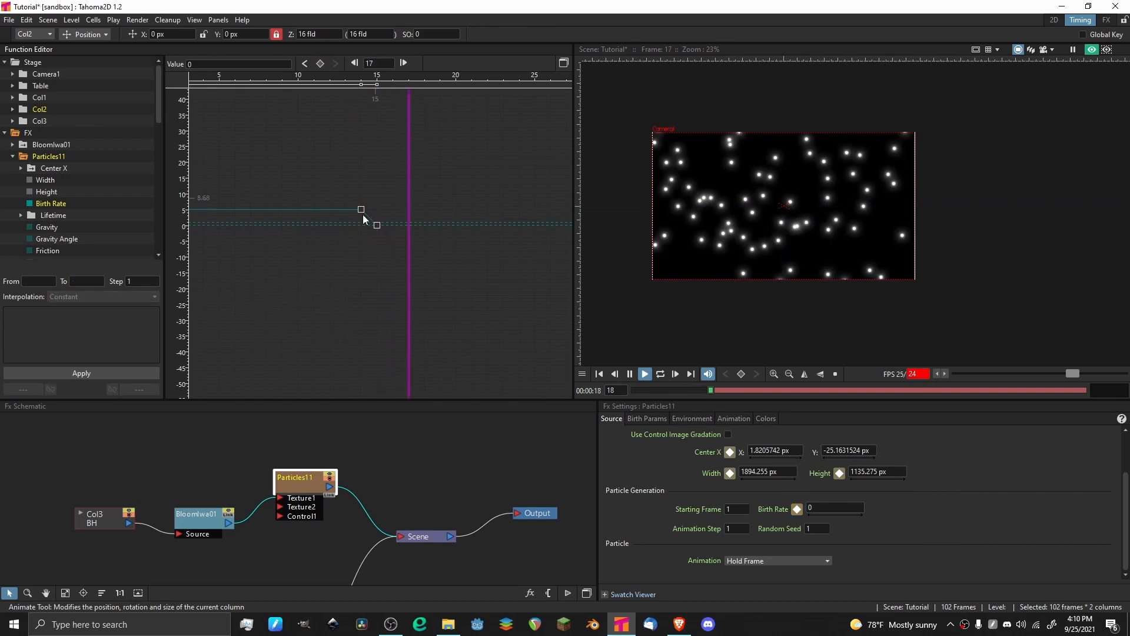
scroll(372, 153, "down", 5)
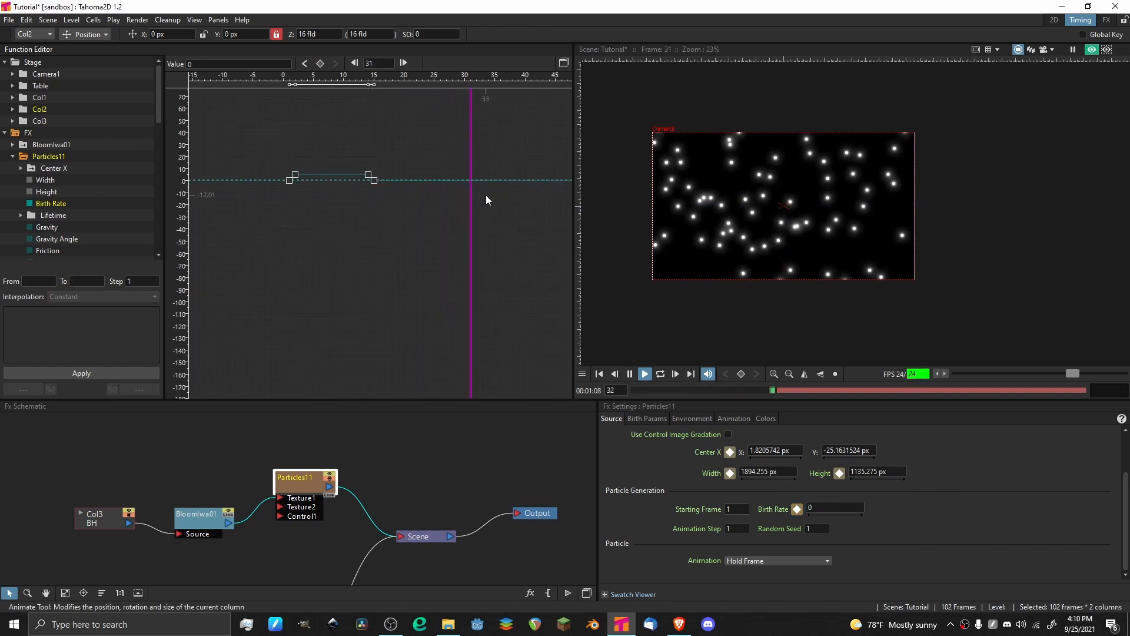
scroll(501, 187, "up", 3)
scroll(505, 185, "down", 4)
key("p")
left_click_drag(508, 184, 316, 197)
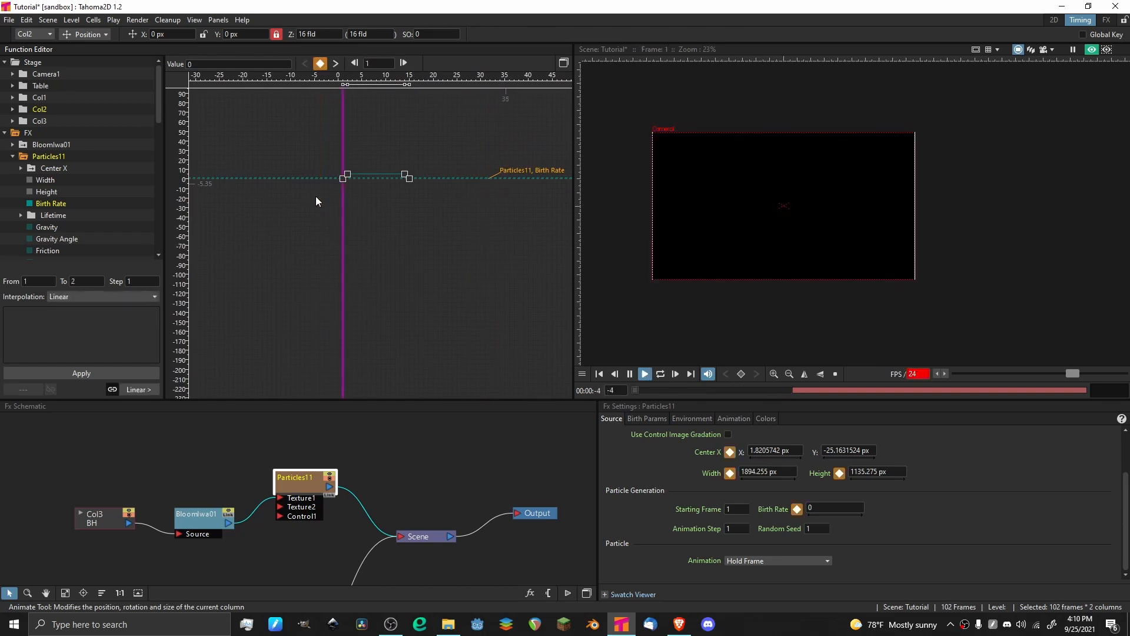
key("p")
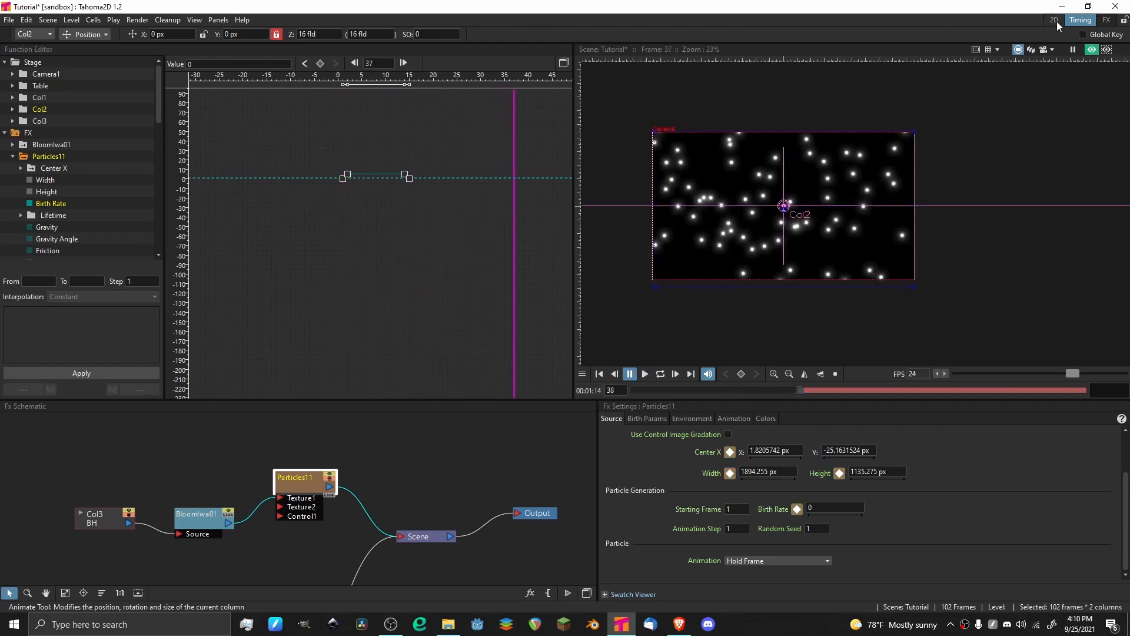
Switch to the 2D room and play the particle animation from frame 1.
left_click(1054, 19)
scroll(298, 167, "down", 7)
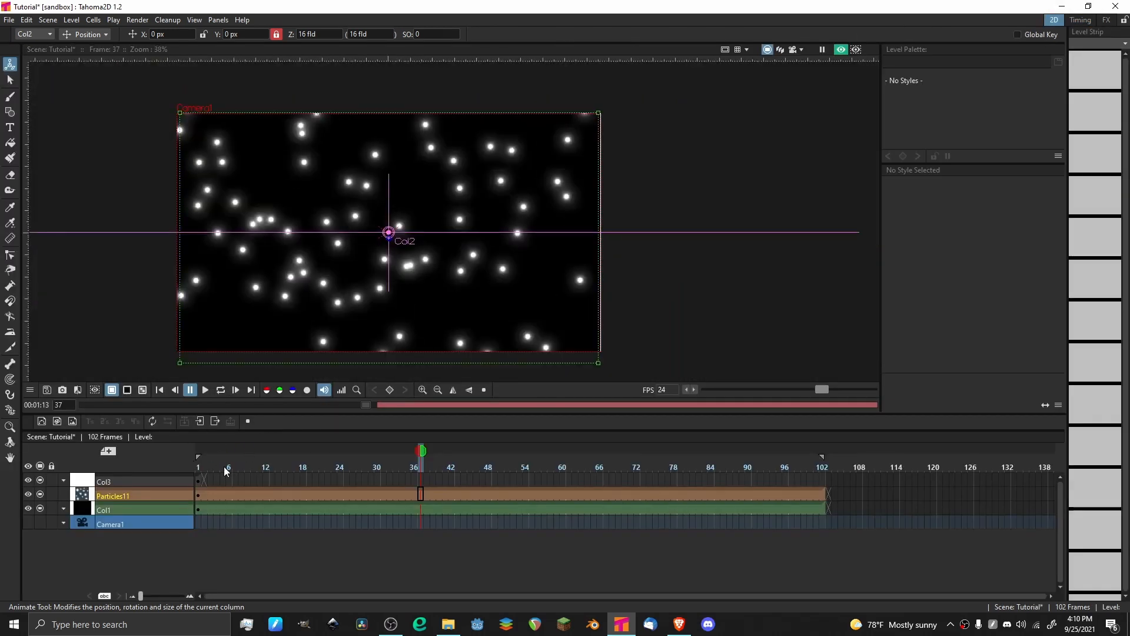
left_click(201, 468)
key("p")
scroll(382, 220, "down", 4)
left_click_drag(381, 218, 452, 201)
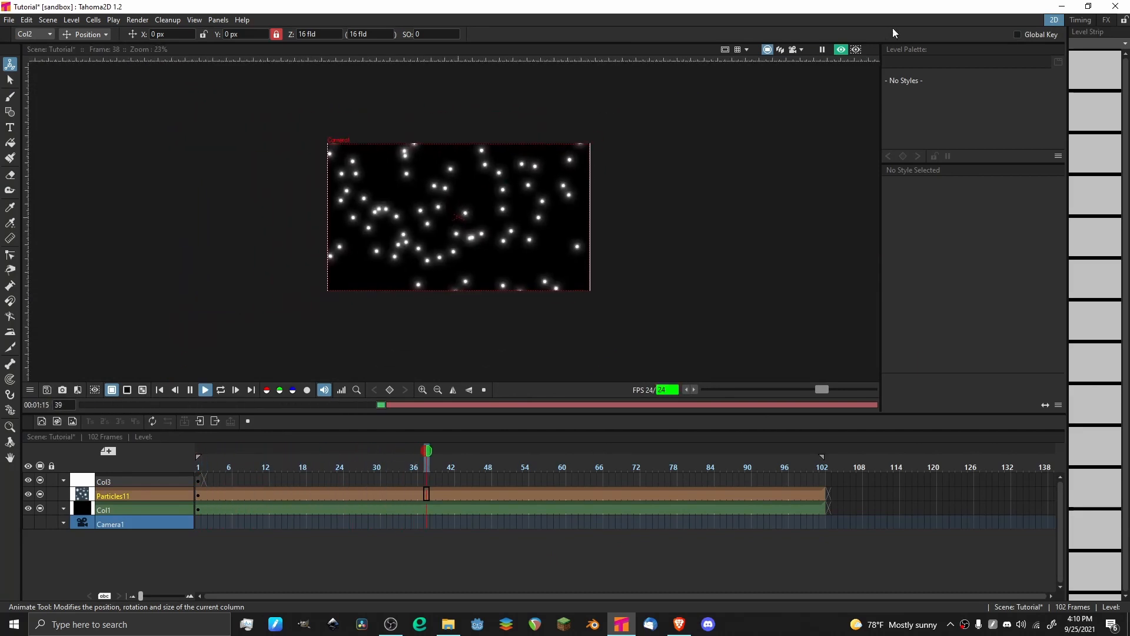
key("p")
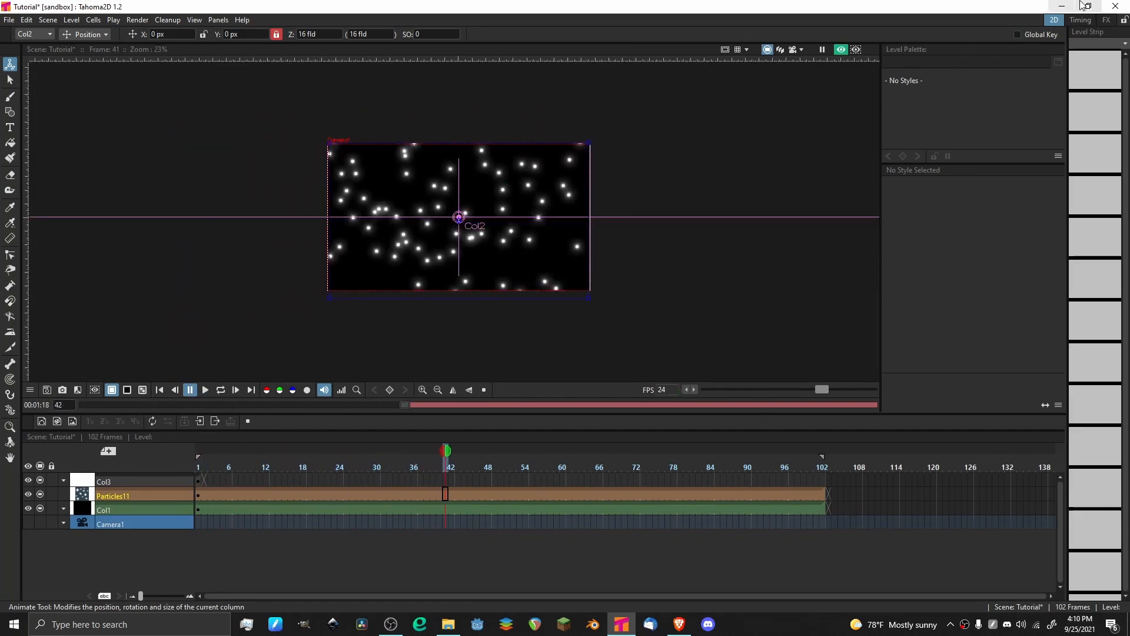
Return to the Timing room and try Random Seed values 5 and 8 for the Particles effect.
left_click(1082, 20)
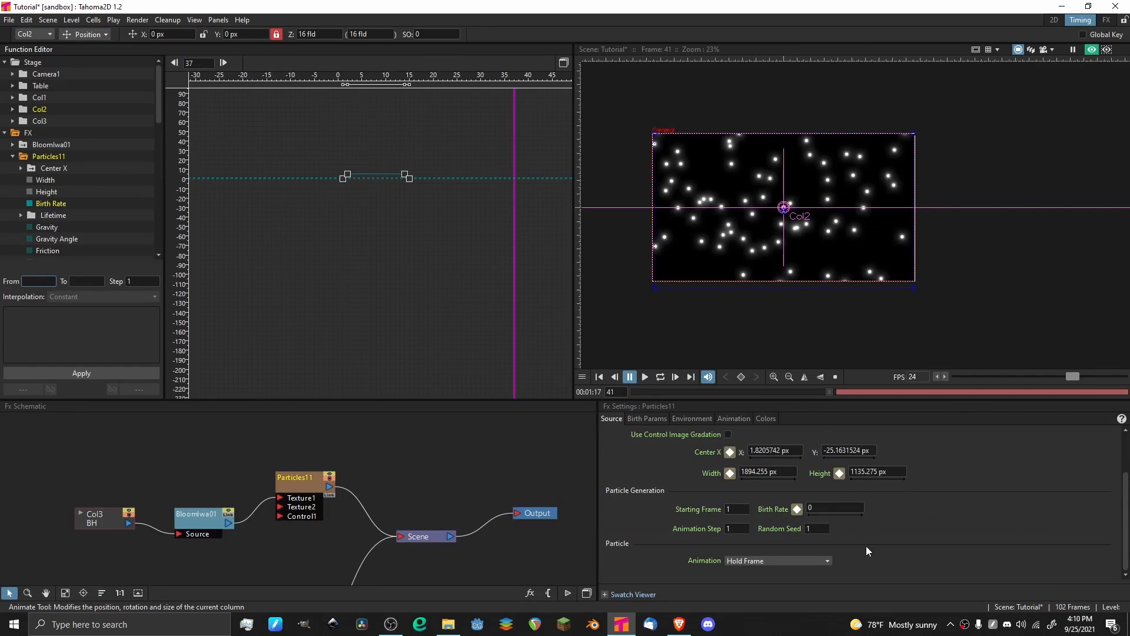
left_click(817, 528)
type("5")
key("Return")
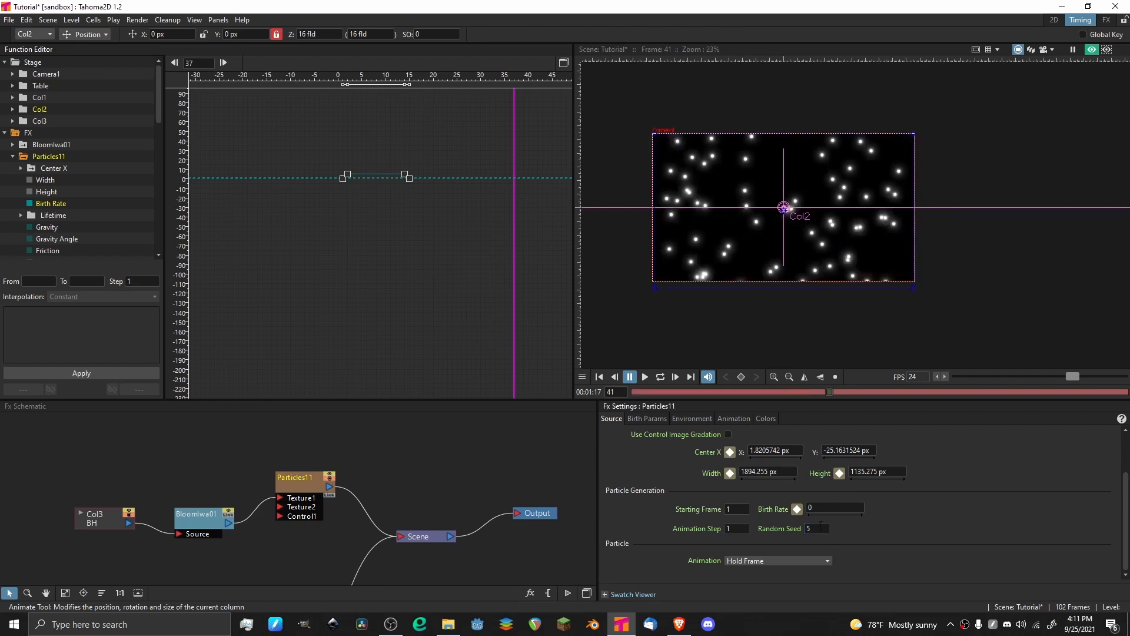
left_click(821, 525)
key("BackSpace")
type("8")
key("Return")
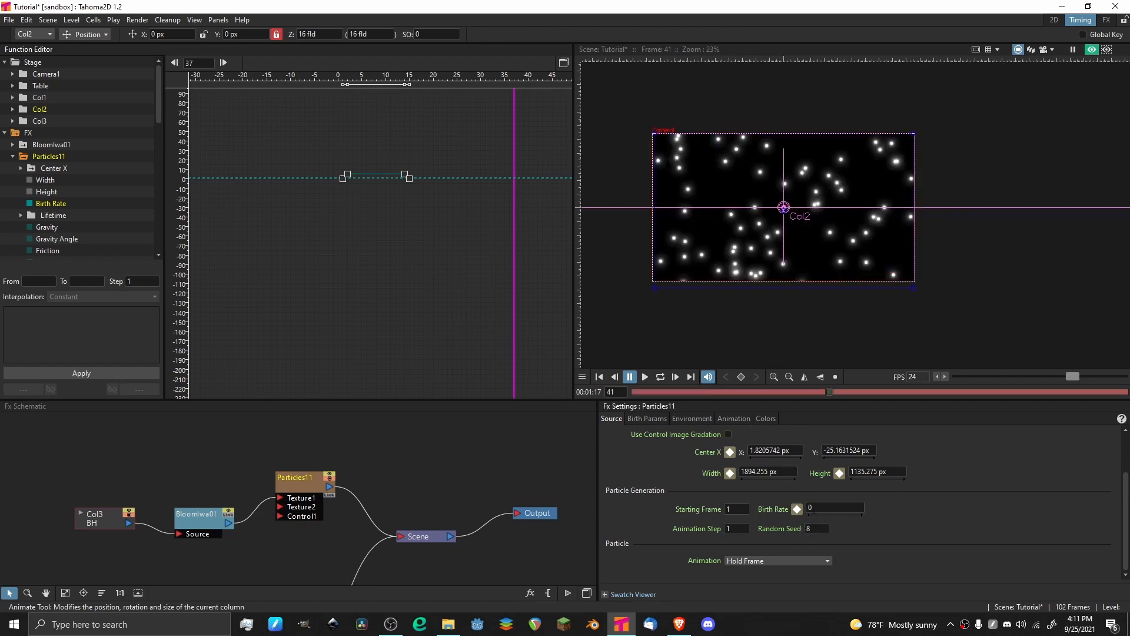
Try Random Seed values 1443 and 0 for the Particles effect.
left_click(818, 530)
type("1443")
key("Return")
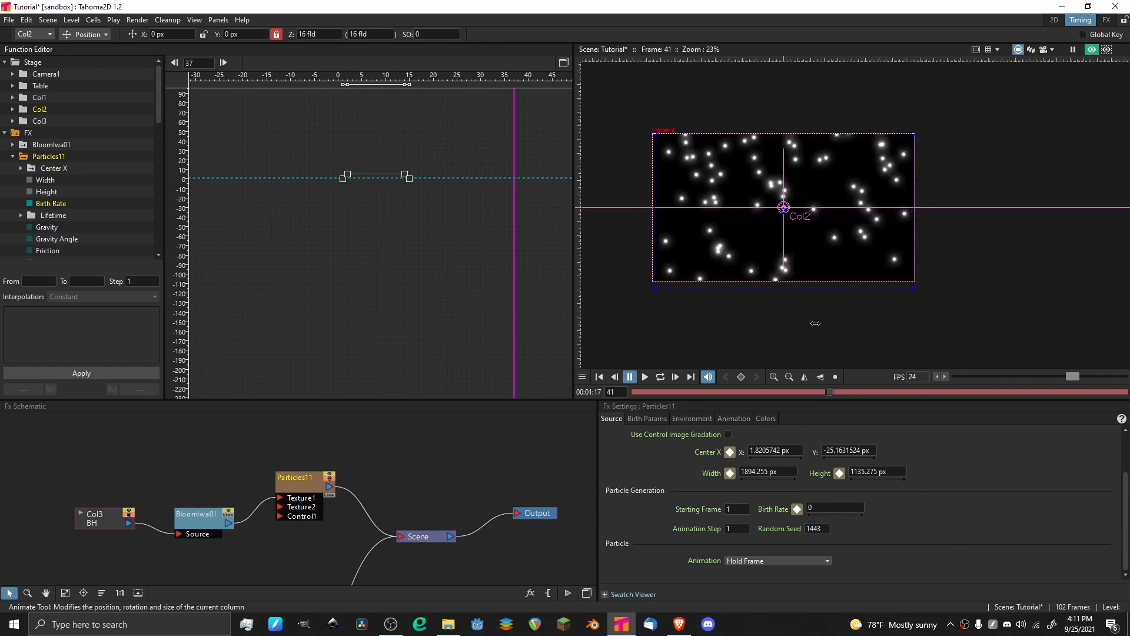
left_click(819, 529)
key("BackSpace")
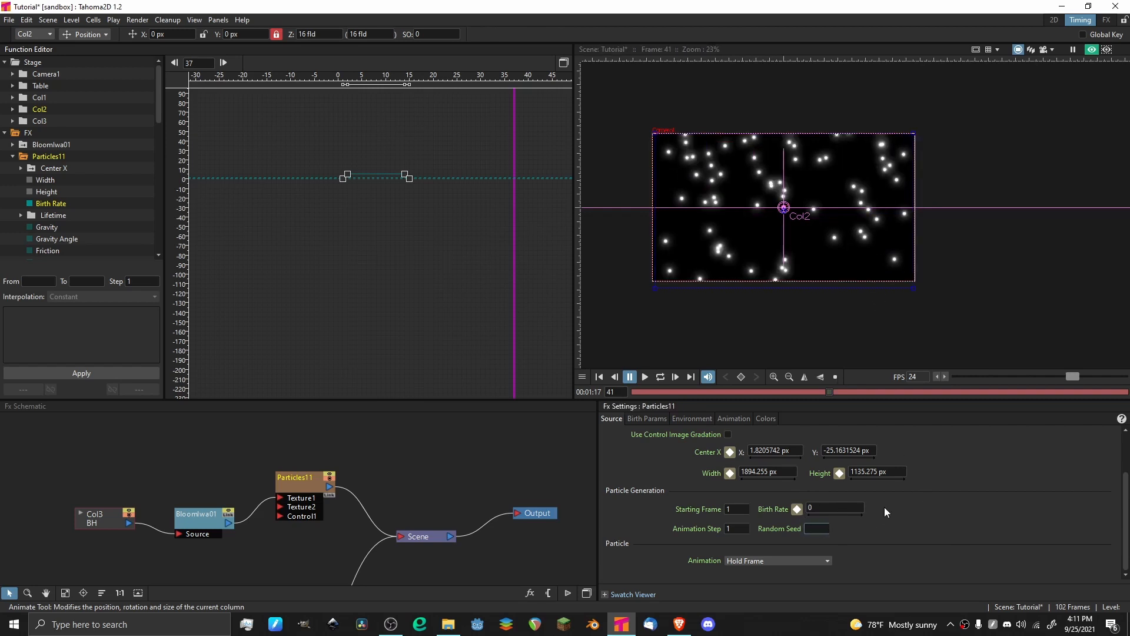
type("0")
key("Return")
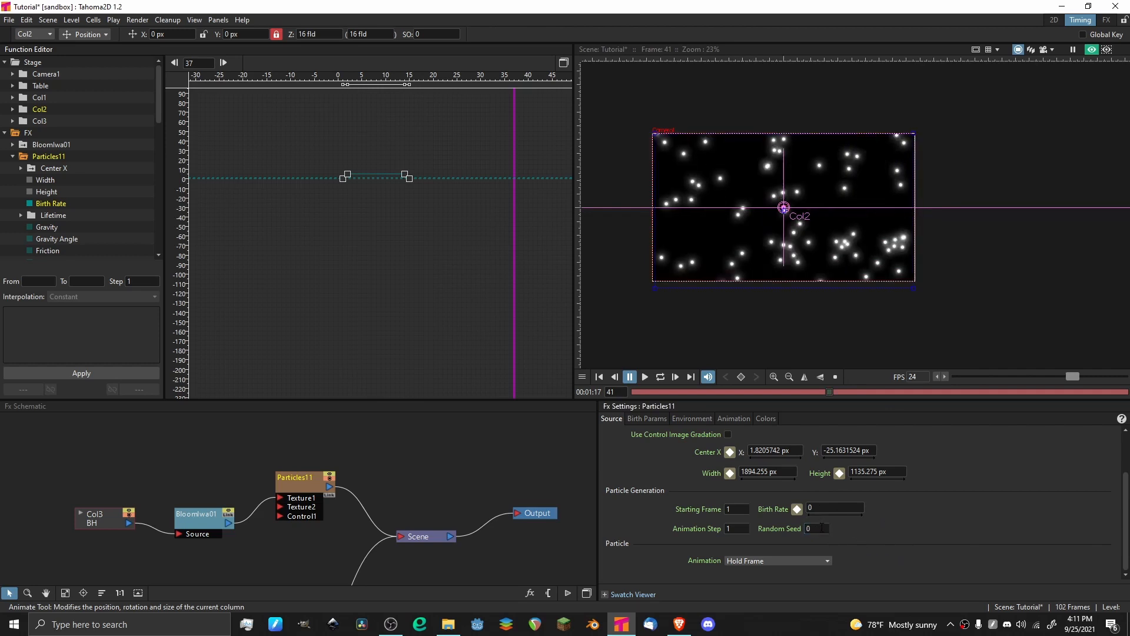
Restore the Particles effect's Random Seed to 1.
left_click(818, 528)
key("BackSpace")
type("1")
key("Return")
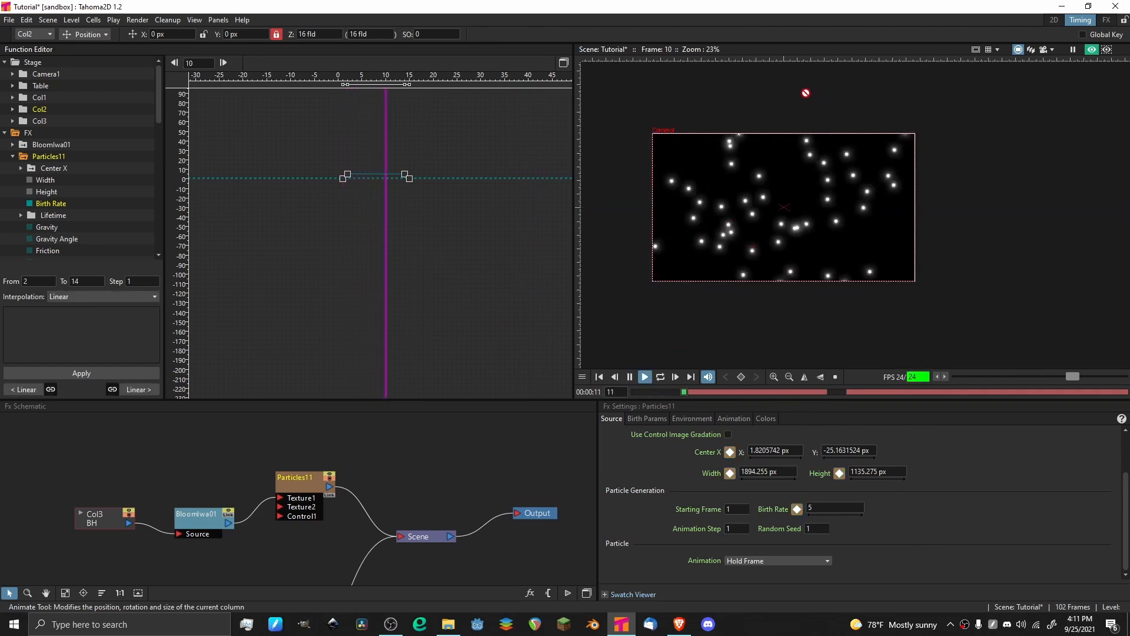
Switch to the 2D room, save the scene, and play the particle animation from the start.
left_click(1054, 20)
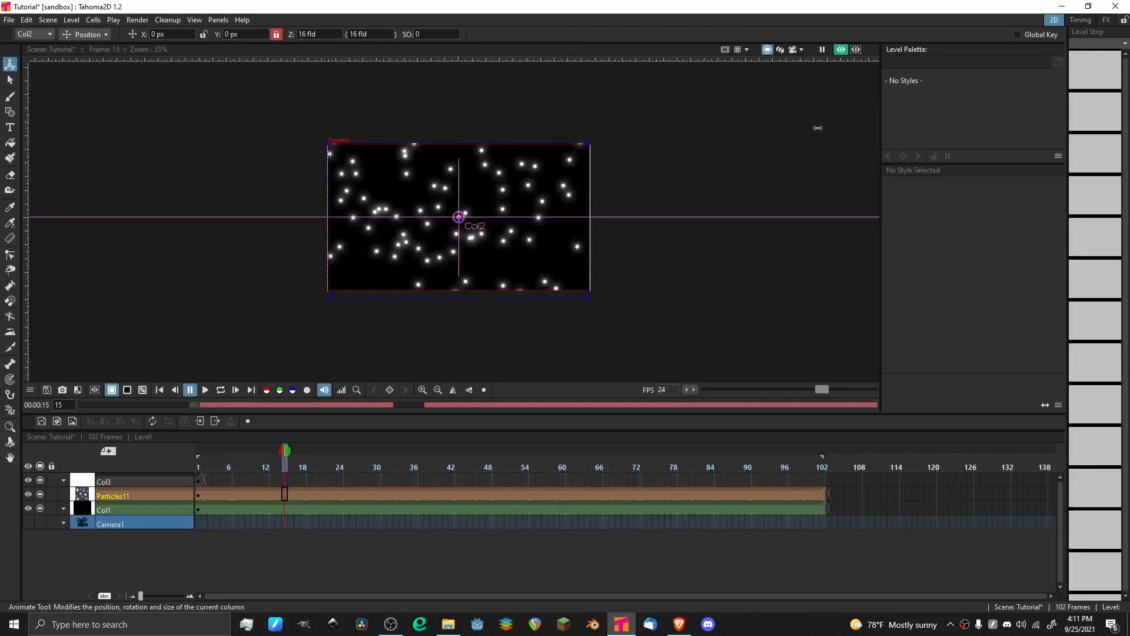
scroll(487, 187, "down", 1)
key("ctrl+s")
left_click_drag(255, 468, 114, 426)
key("p")
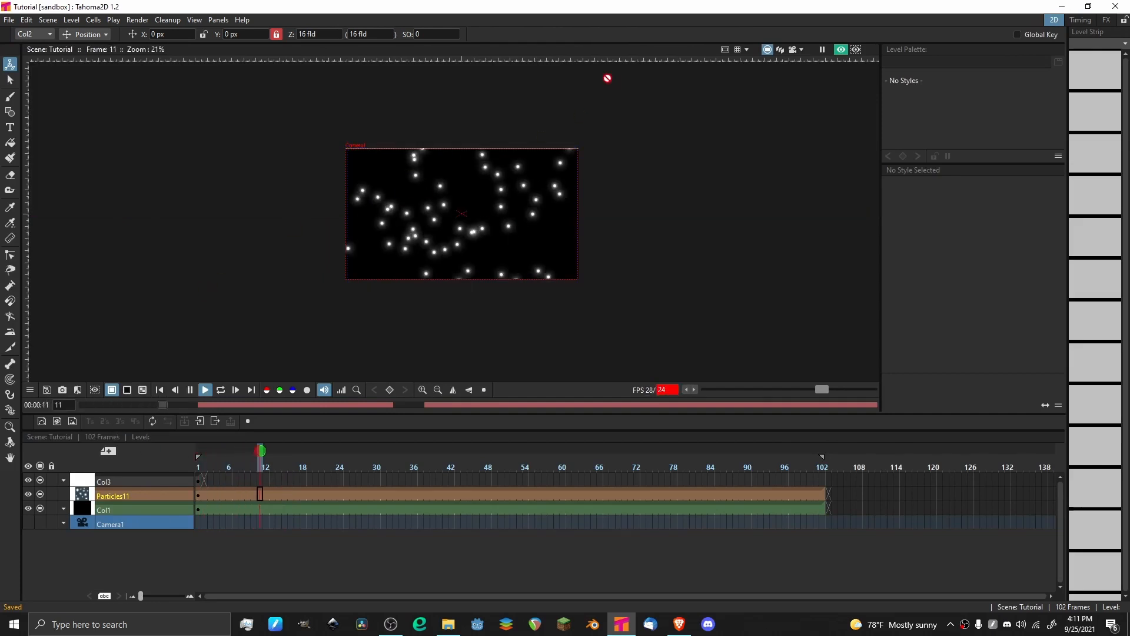
left_click_drag(448, 207, 543, 213)
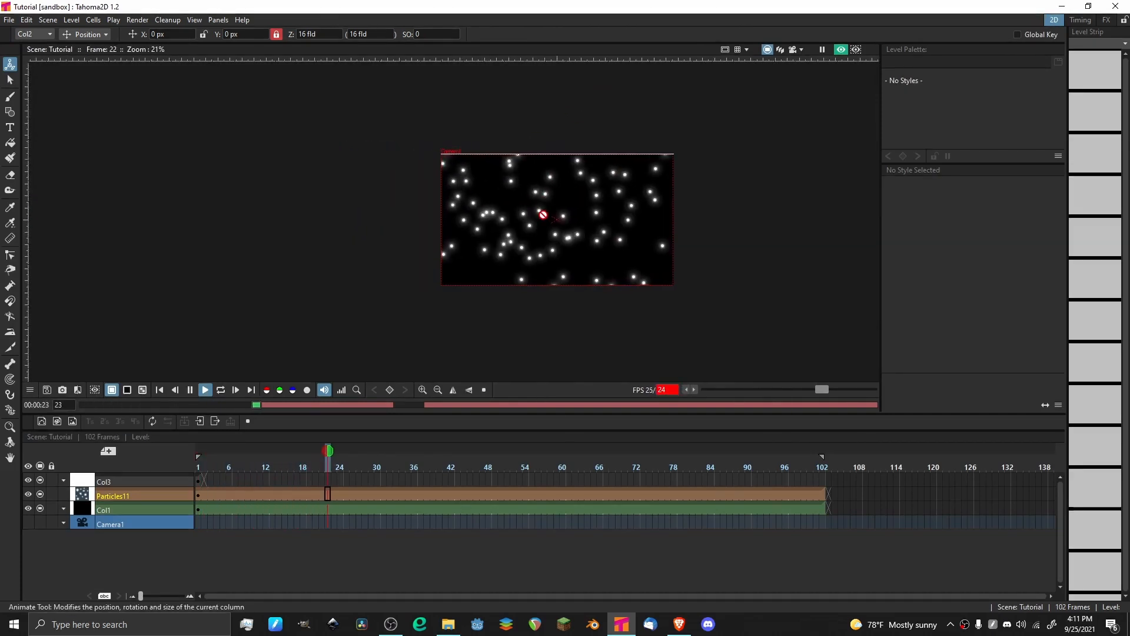